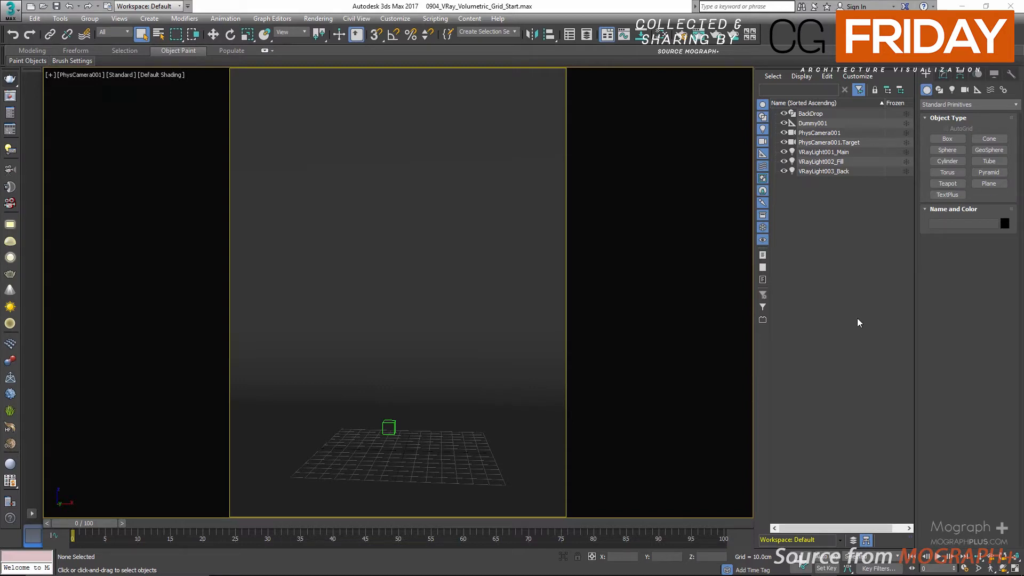
Step: Create a VRayVolumeGrid object at the dummy on the ground grid
left_click(955, 103)
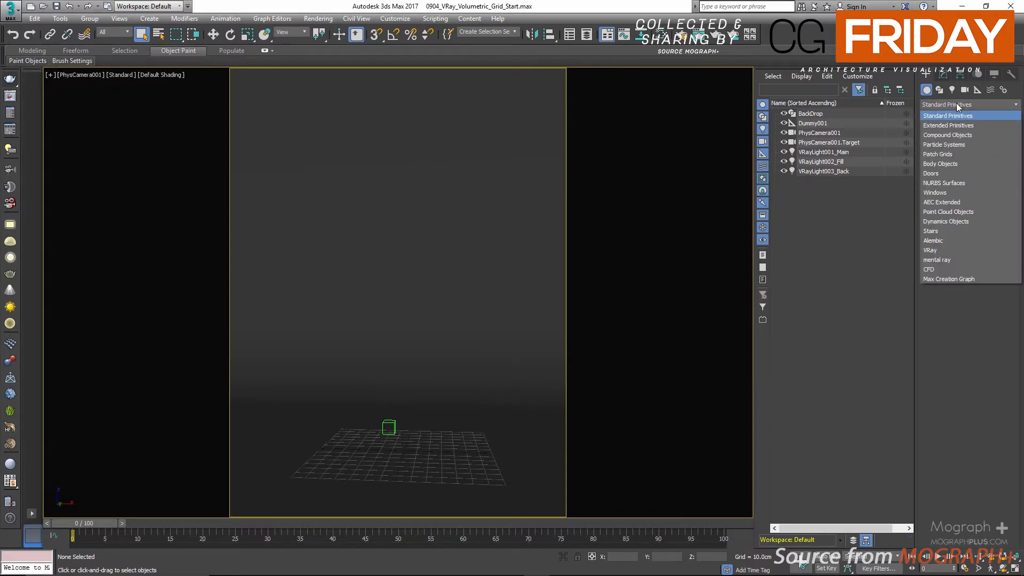
left_click(961, 251)
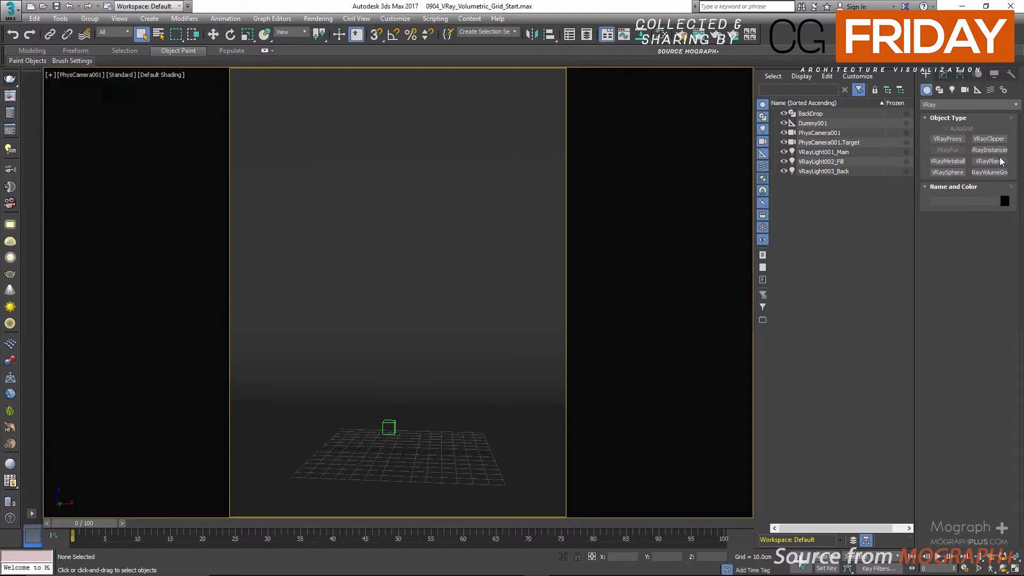
left_click(987, 172)
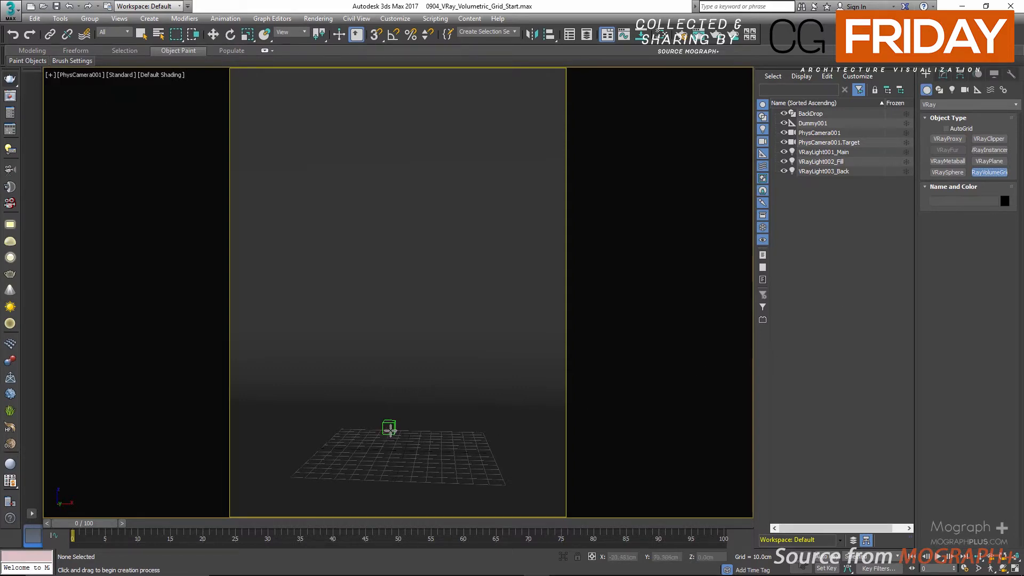
left_click(389, 432)
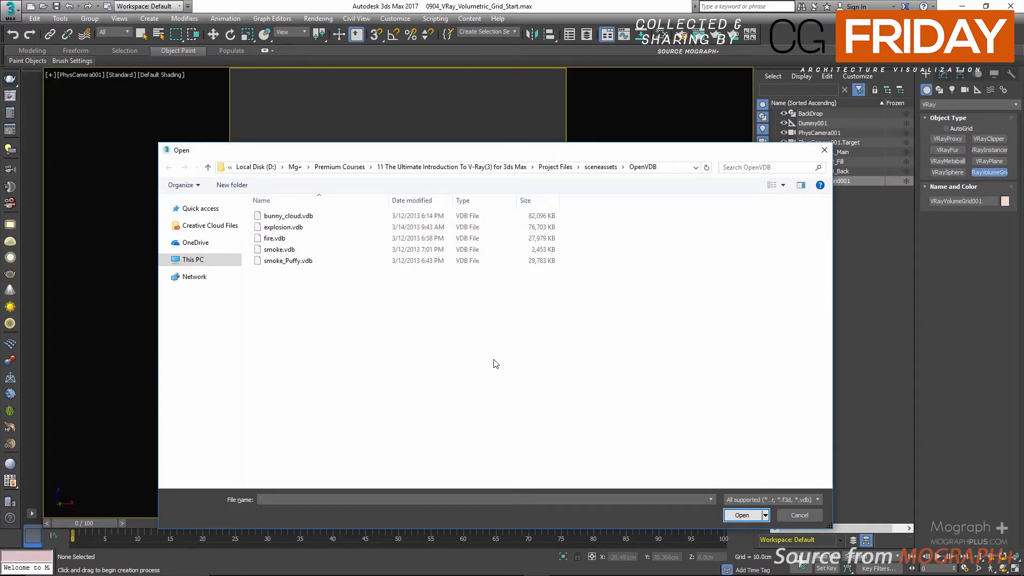
left_click_drag(593, 157, 597, 132)
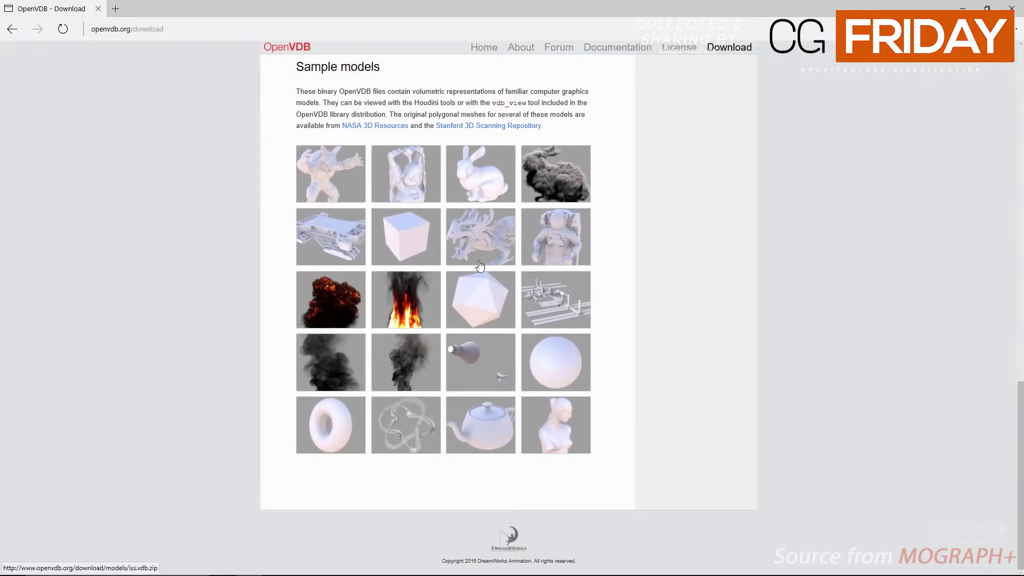
Step: Look over the sample volume models on the OpenVDB download page and close the browser
scroll(258, 192, "up", 2)
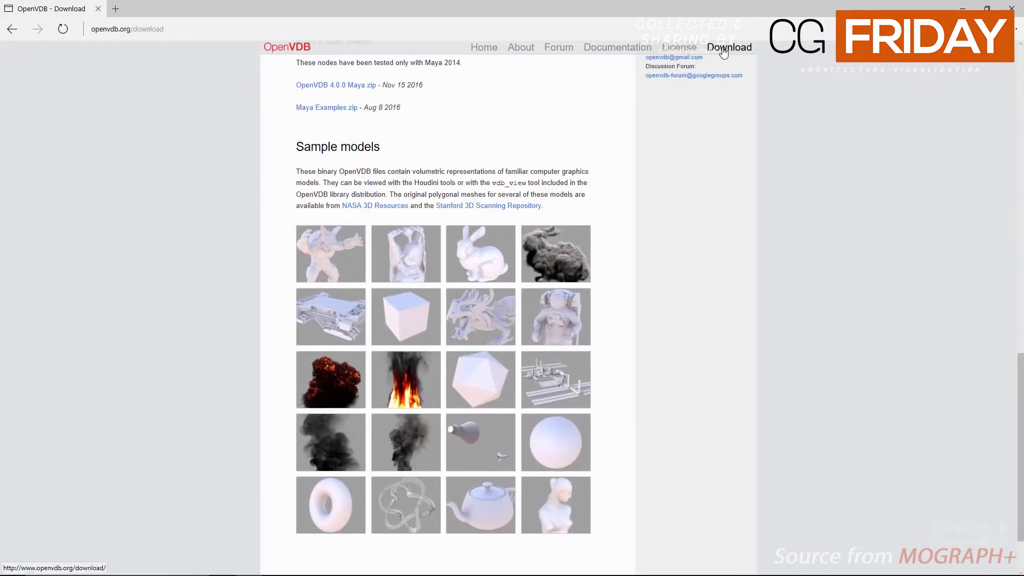
scroll(380, 183, "up", 1)
scroll(379, 192, "down", 2)
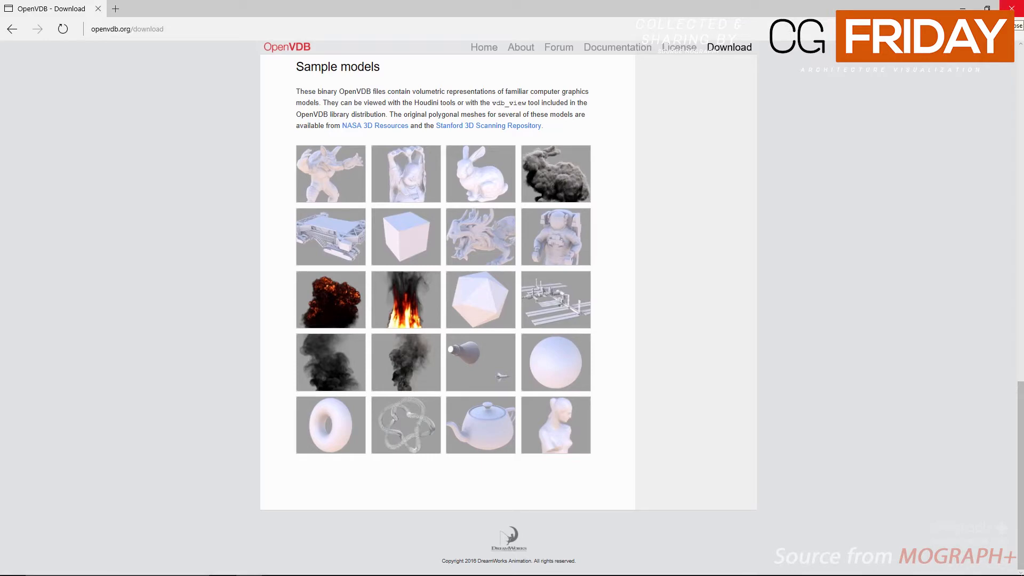
left_click(1011, 8)
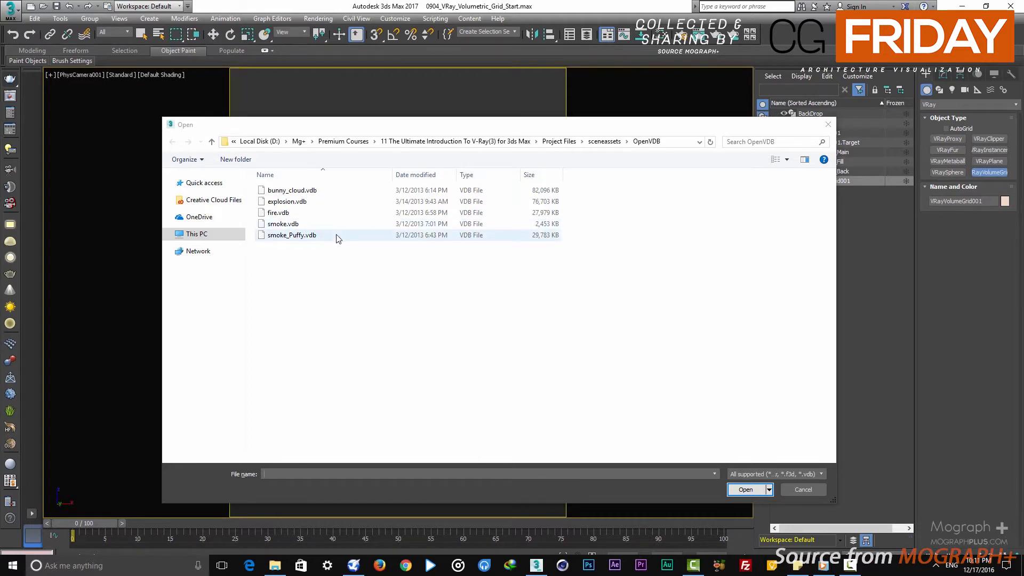
Step: Load fire.vdb into the volume grid with the Houdini Fire/Smoke render preset
left_click(291, 212)
double_click(290, 212)
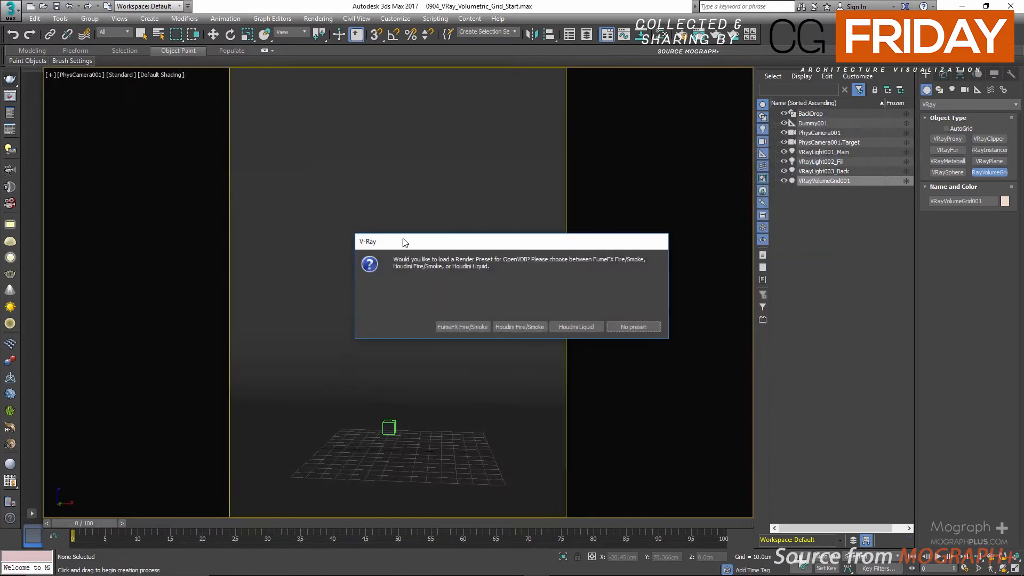
left_click_drag(552, 243, 552, 241)
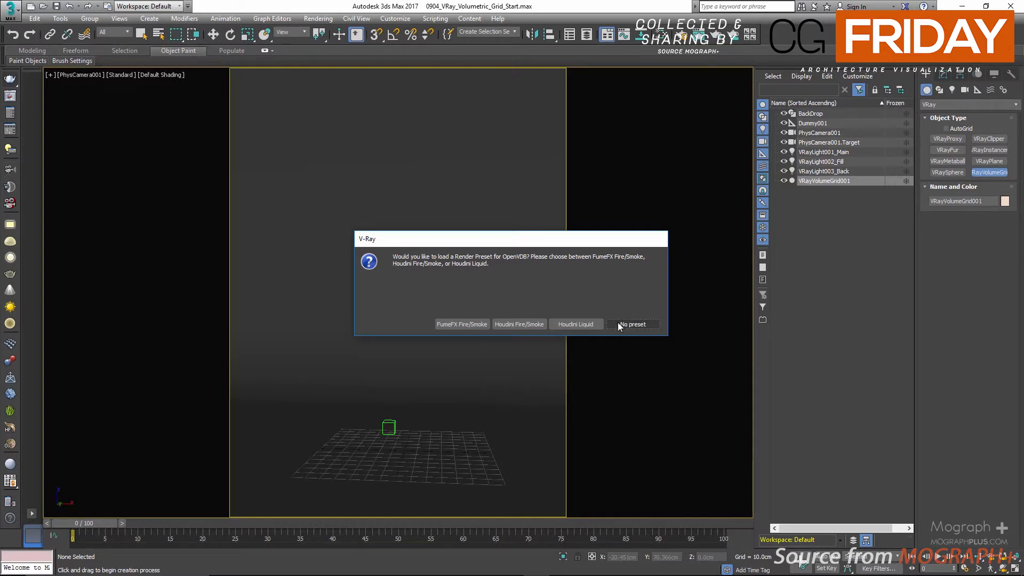
left_click(517, 323)
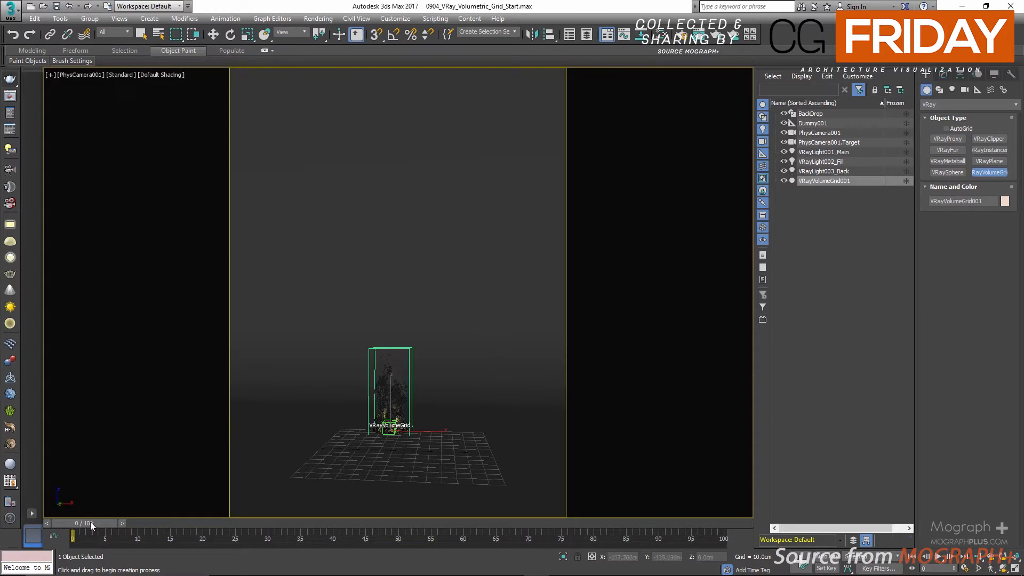
Step: Scrub the timeline to about frame 65 and back to frame 0 to check the volume, and leave object creation
left_click_drag(90, 521, 190, 511)
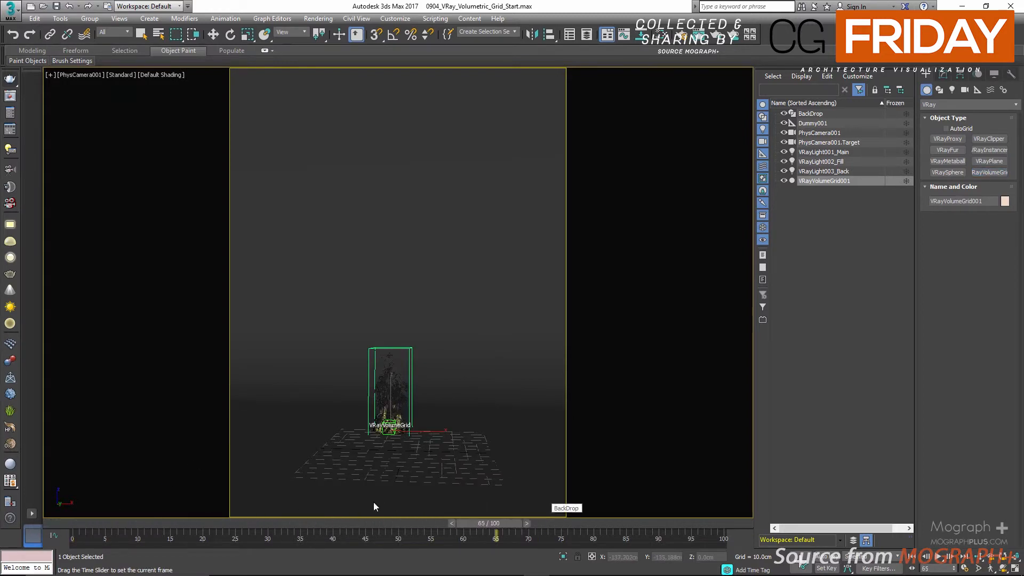
left_click_drag(158, 497, 36, 494)
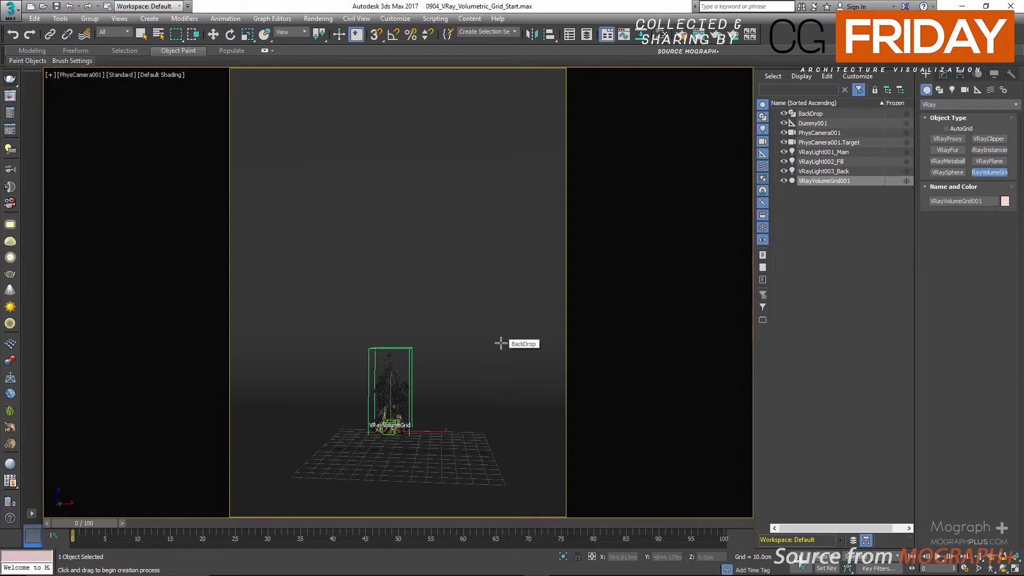
right_click(456, 320)
Step: Move the volume grid over the dummy in the Top view, to about X -16.4 cm, Y 19 cm, and return to the camera view
right_click(386, 309)
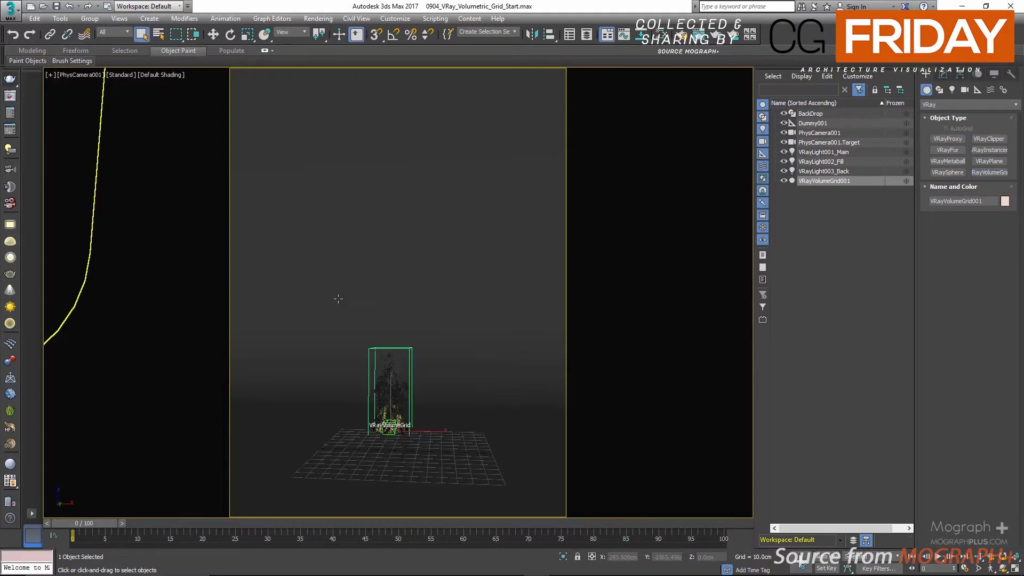
key("alt+w")
key("alt+w")
scroll(377, 203, "up", 8)
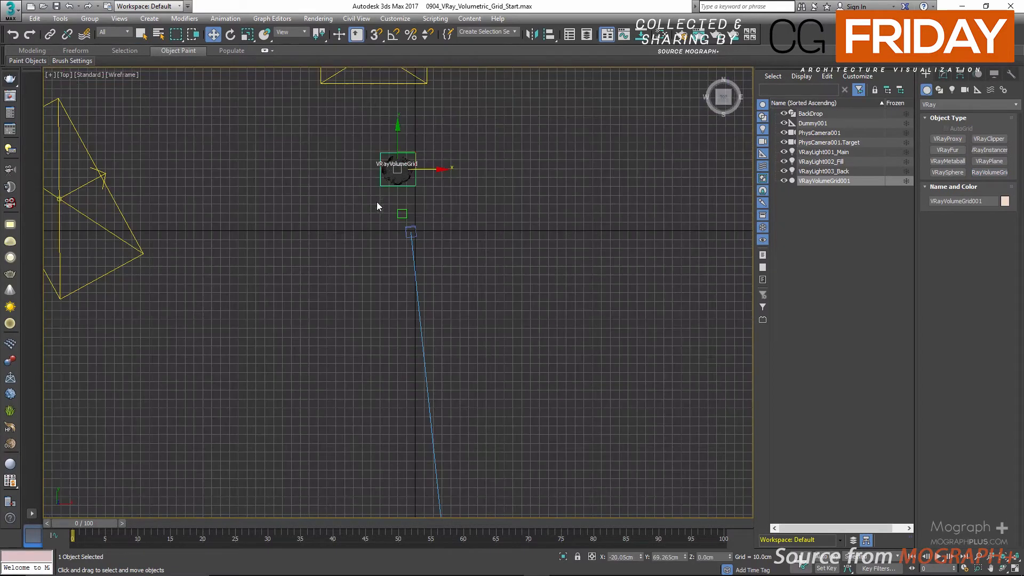
key("w")
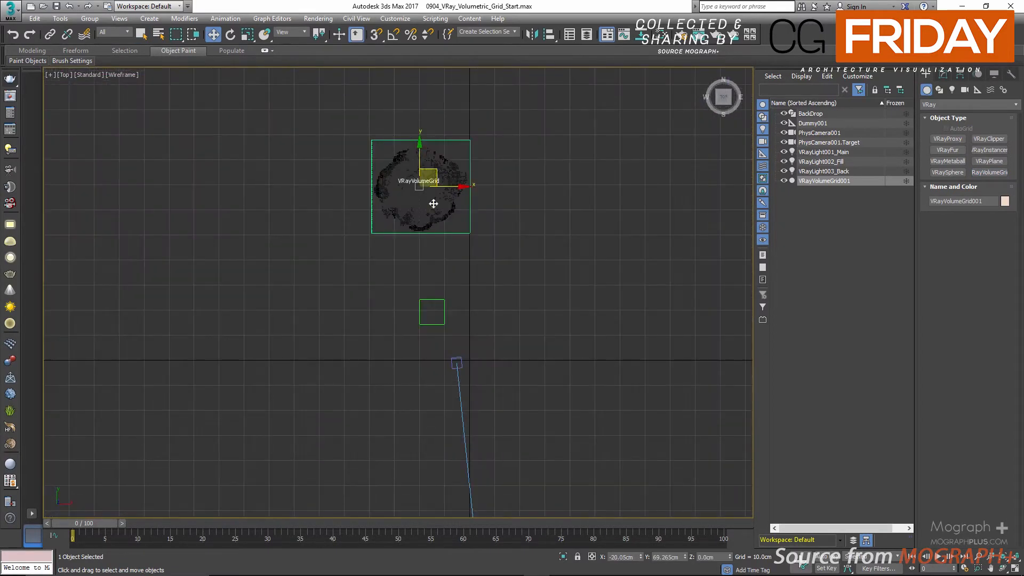
left_click_drag(435, 172, 446, 297)
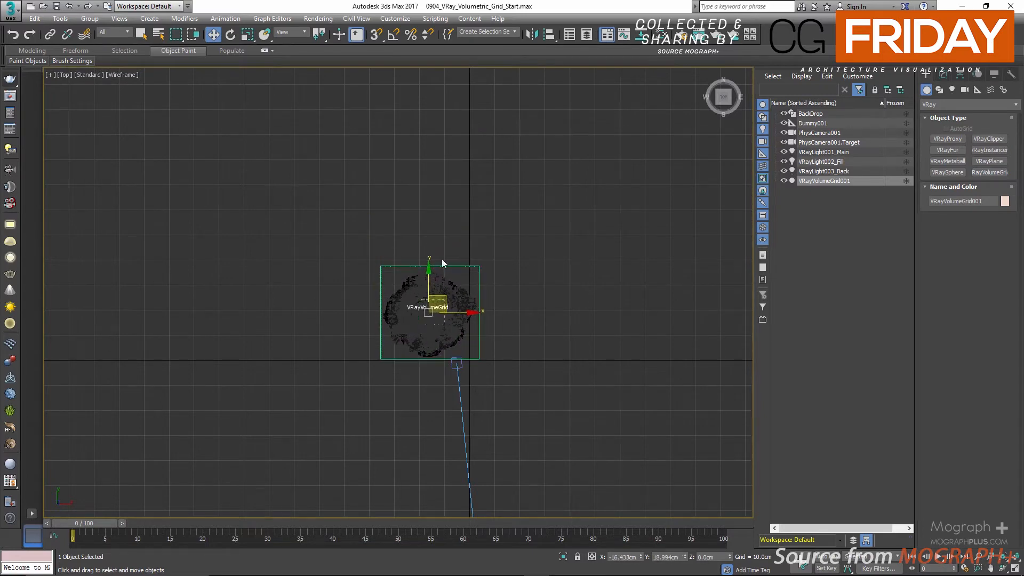
scroll(433, 222, "down", 5)
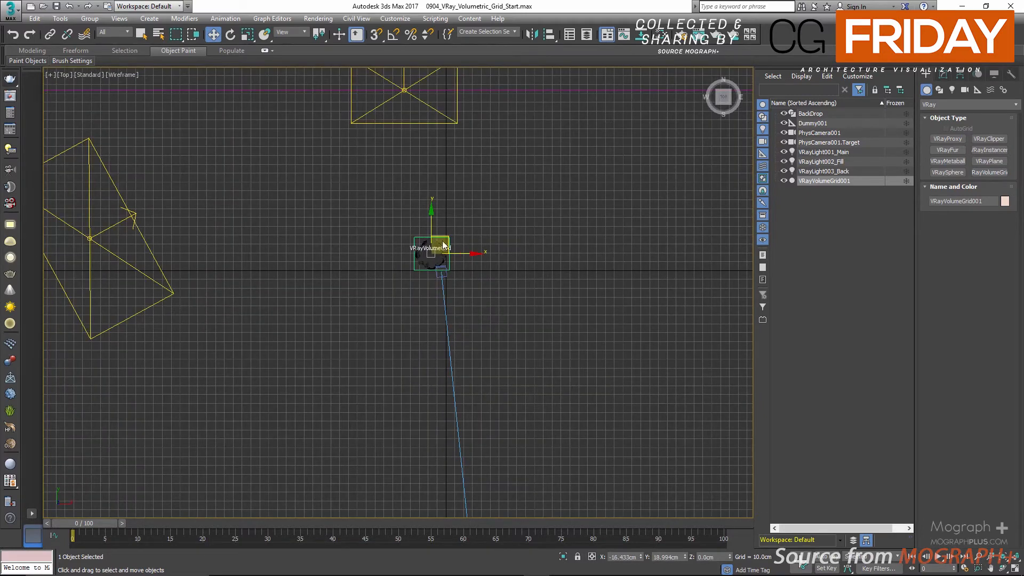
key("alt+w")
right_click(617, 409)
key("alt+w")
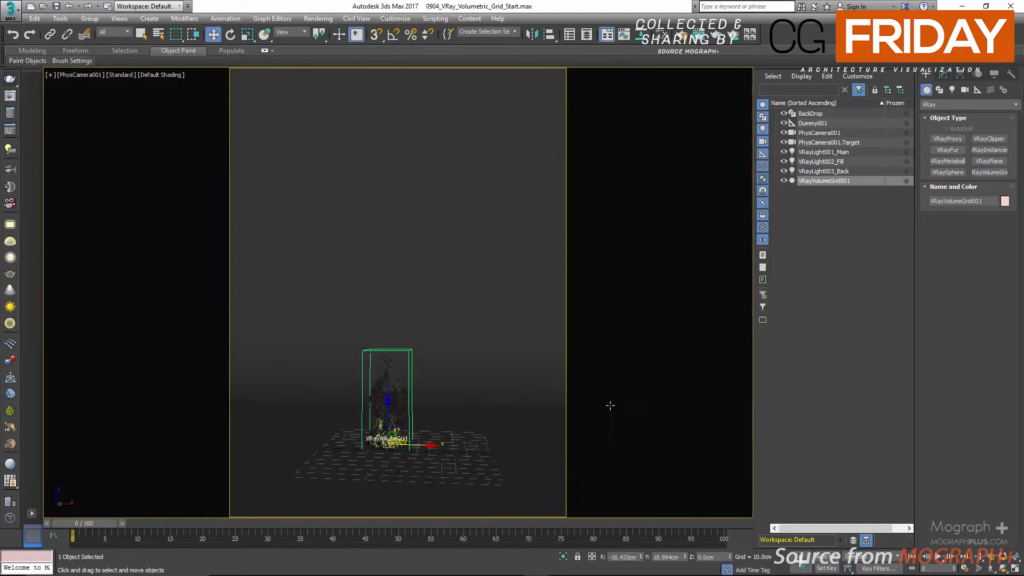
Step: Scale the volume grid uniformly to 350 percent
left_click(247, 34)
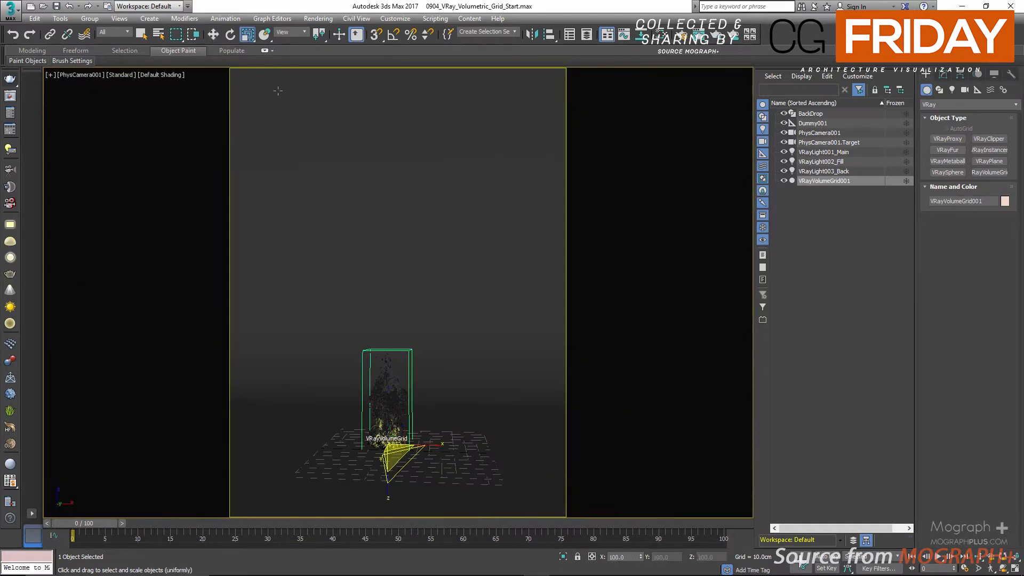
double_click(625, 557)
type("350")
key("Return")
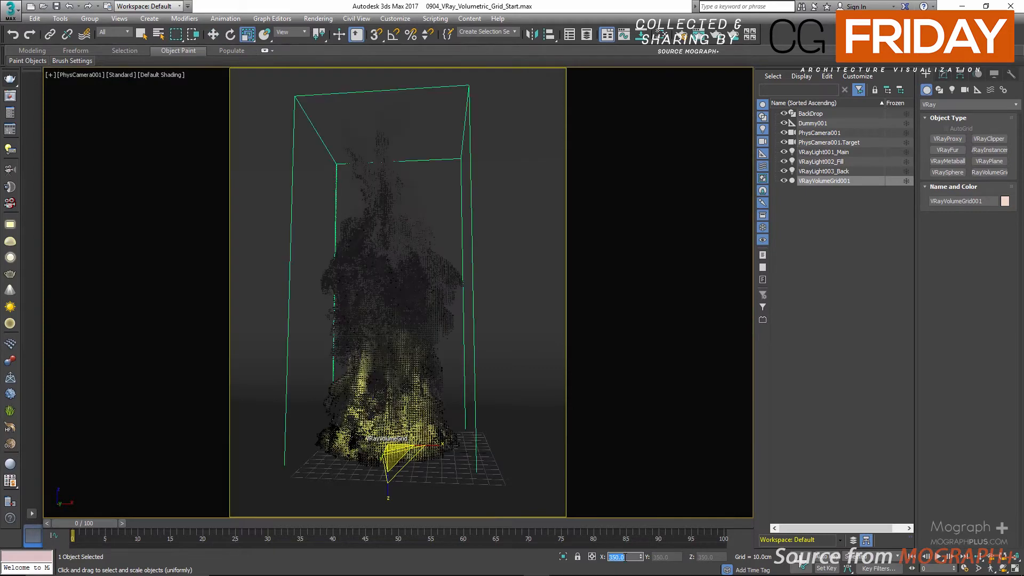
Step: Raise the volume grid in the Front view to about Z 9.7 cm and return to the camera view
key("alt+w")
right_click(560, 231)
key("alt+w")
key("w")
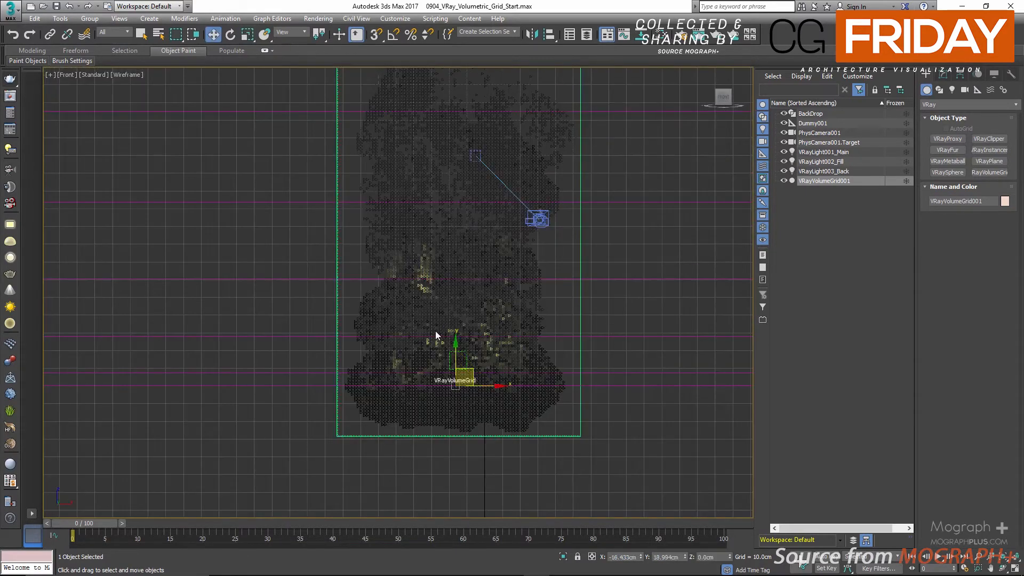
left_click_drag(456, 348, 459, 330)
key("alt+w")
right_click(552, 353)
key("alt+w")
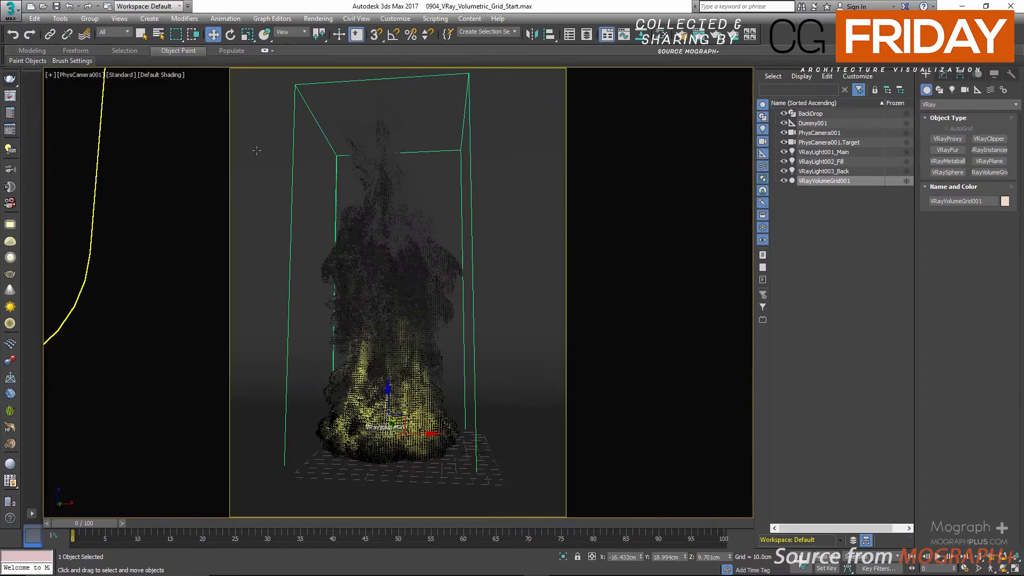
Step: Offset the volume grid by 5 cm along the world X axis with exact transform entry
right_click(212, 36)
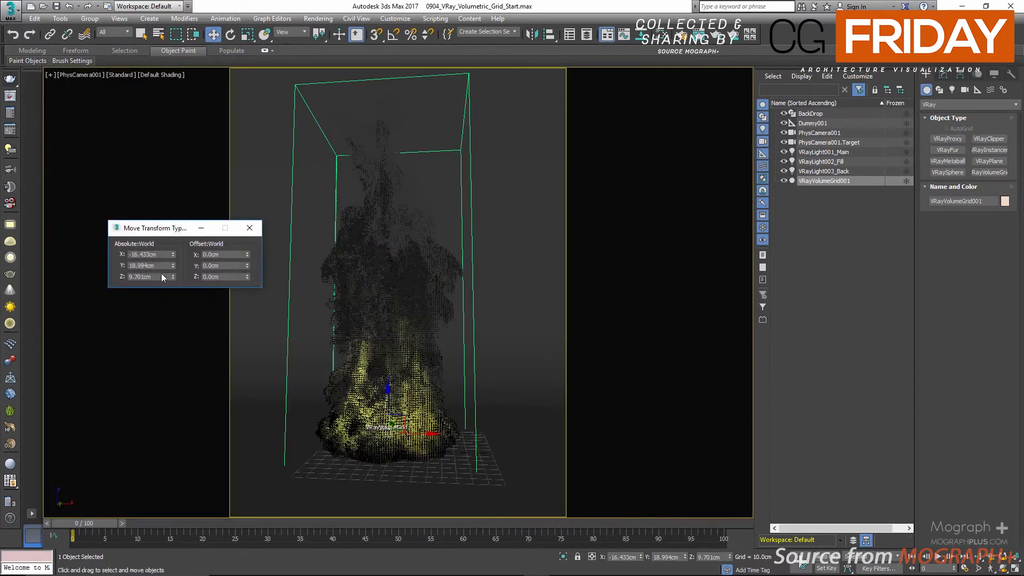
double_click(226, 255)
key("Return")
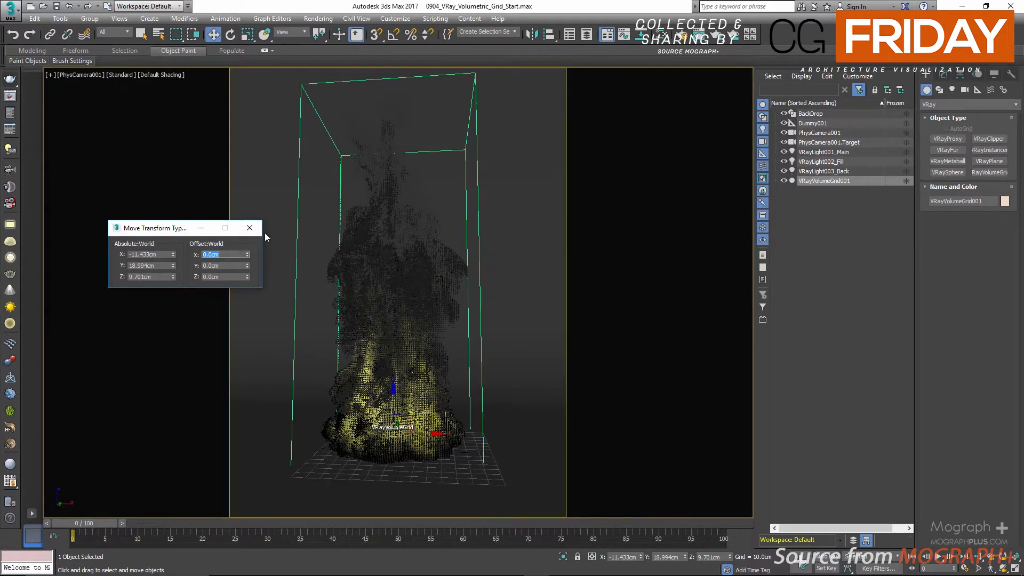
left_click(249, 228)
Step: Rename the volume grid as VRayVolumeGrid_Fire
left_click(857, 182)
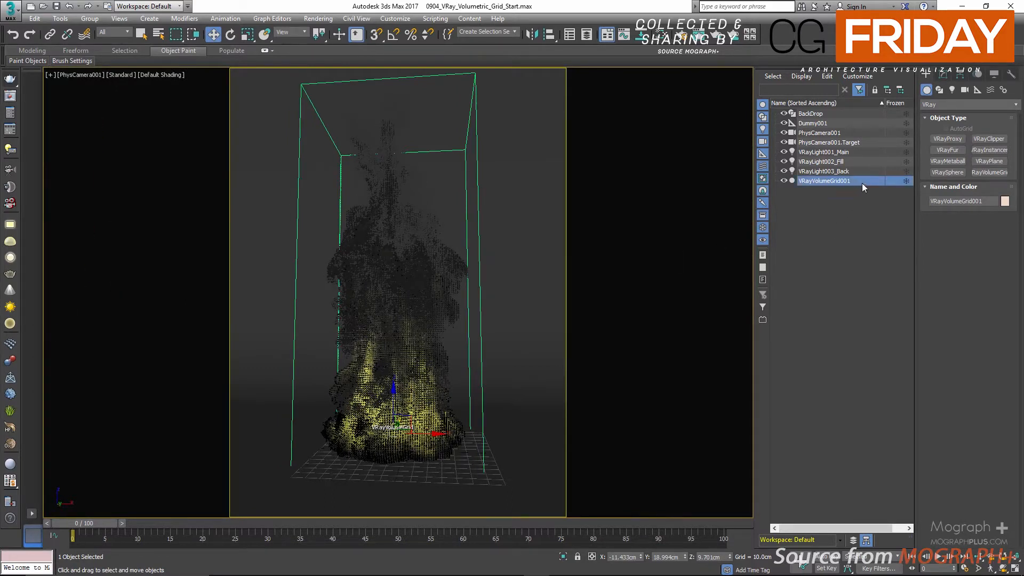
key("BackSpace")
key("BackSpace")
key("BackSpace")
type("_Fire")
key("Return")
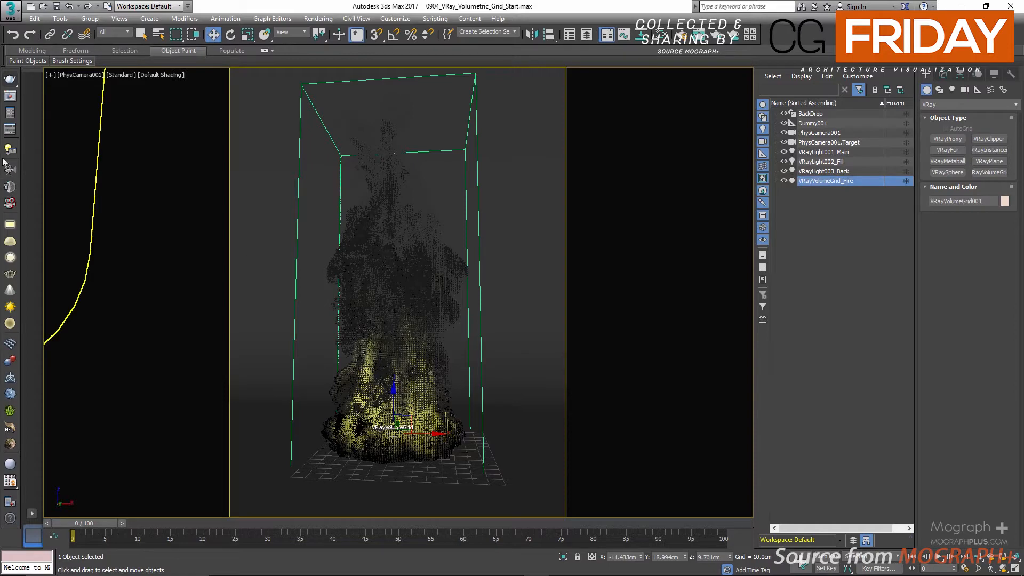
Step: Show the smoke render in the V-Ray frame buffer, keeping the object list uncovered
left_click(10, 96)
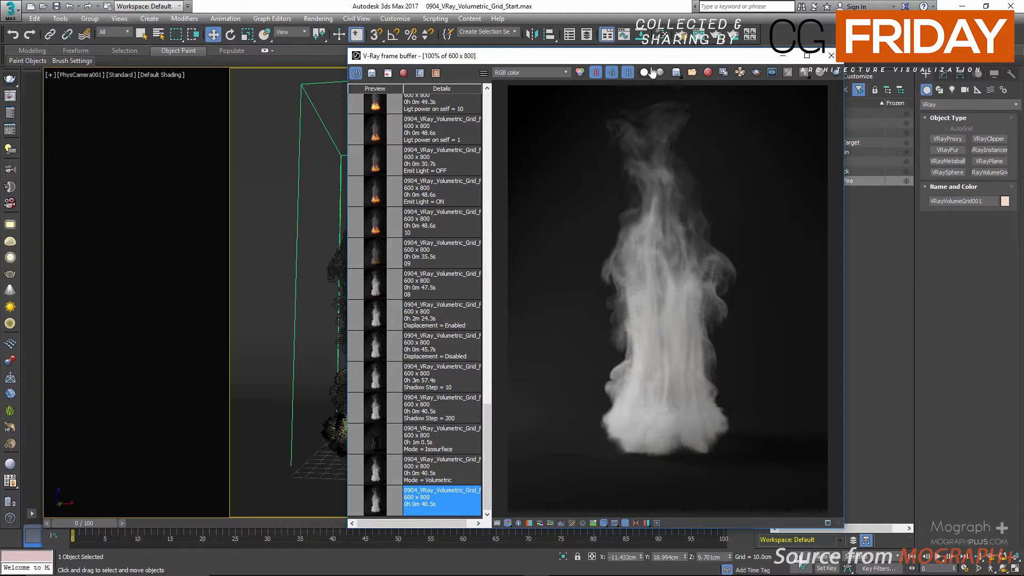
left_click_drag(658, 55, 562, 52)
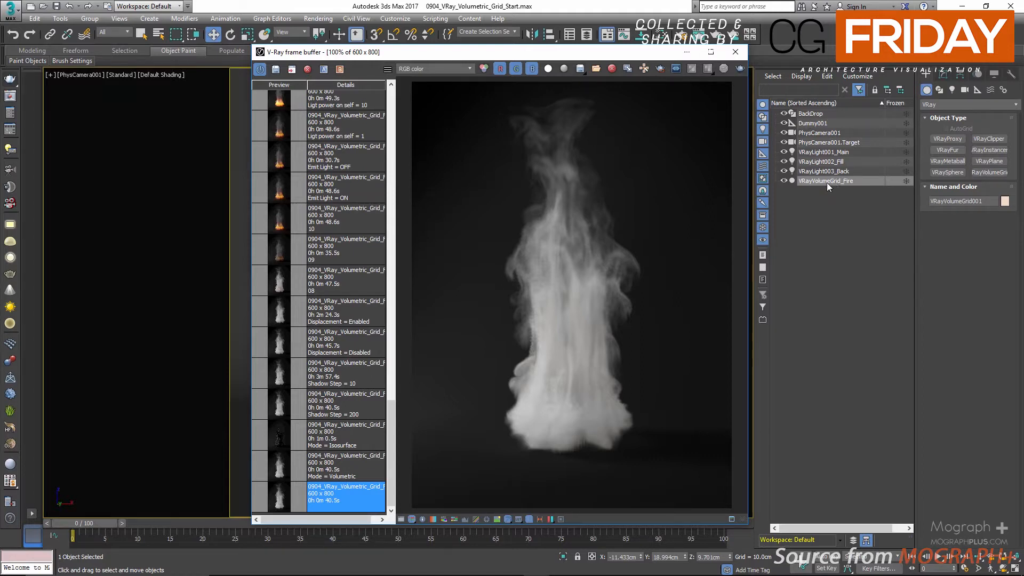
Step: Review the Fire, Smoke color and Smoke opacity sections of the grid's volumetric render settings, and close them and the frame buffer
left_click(942, 74)
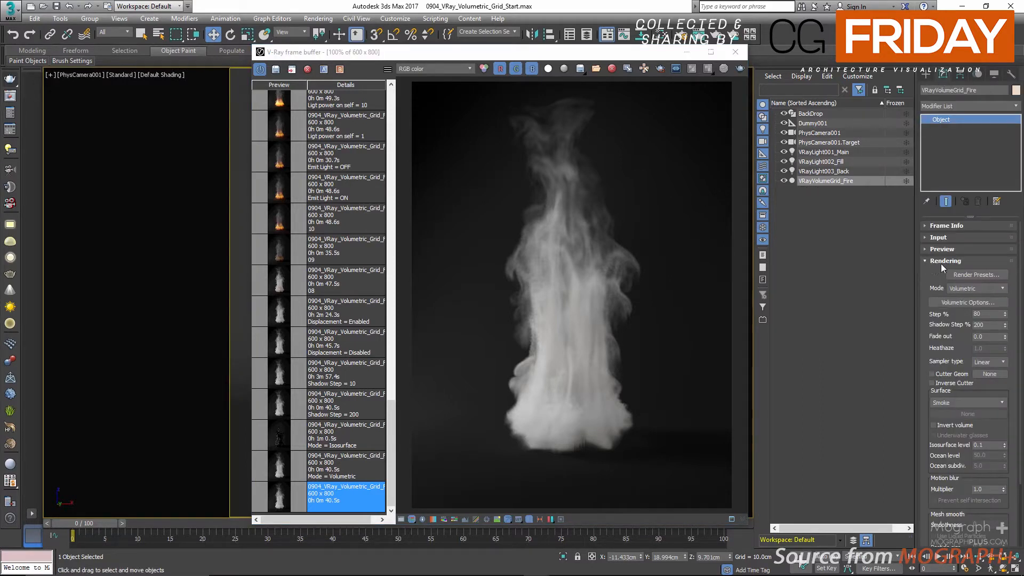
left_click(939, 302)
left_click_drag(178, 123, 83, 110)
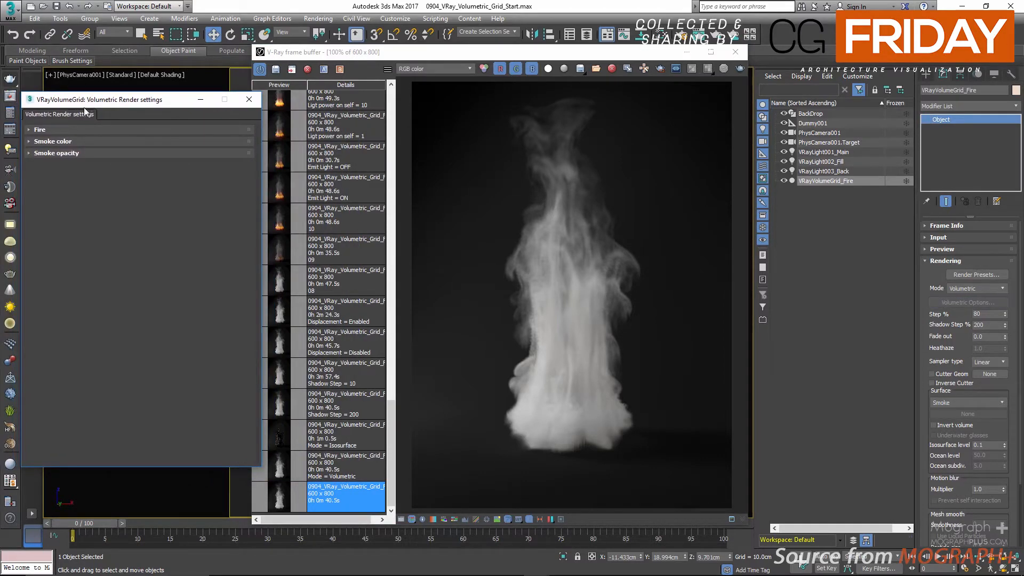
left_click(65, 130)
left_click(64, 130)
left_click(63, 140)
left_click(63, 139)
left_click(63, 152)
left_click(63, 153)
left_click(248, 99)
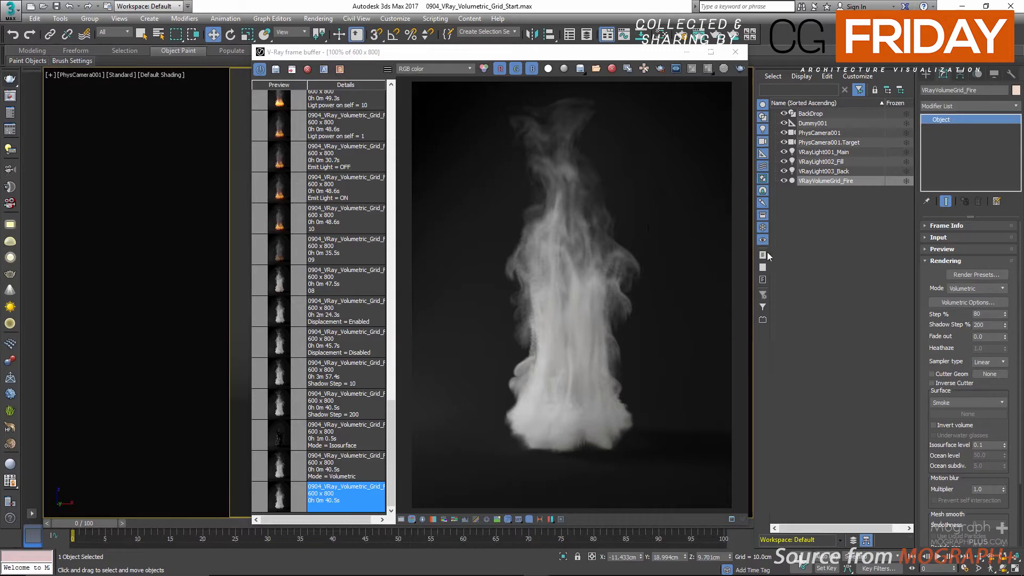
left_click(736, 52)
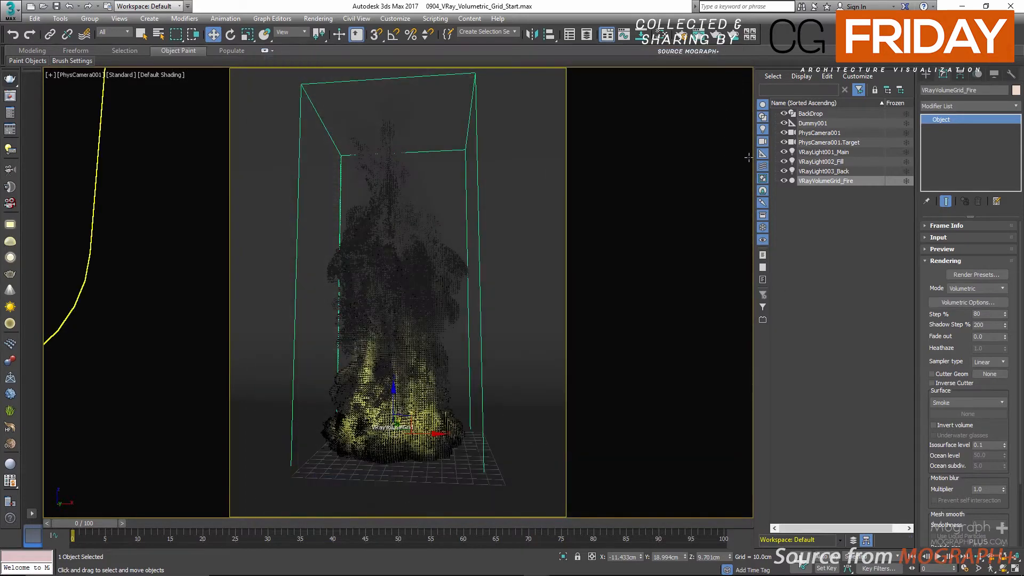
Step: Expand the volume grid's Preview, Input and Frame Info parameters and look through them
left_click(942, 249)
left_click(949, 236)
left_click(949, 225)
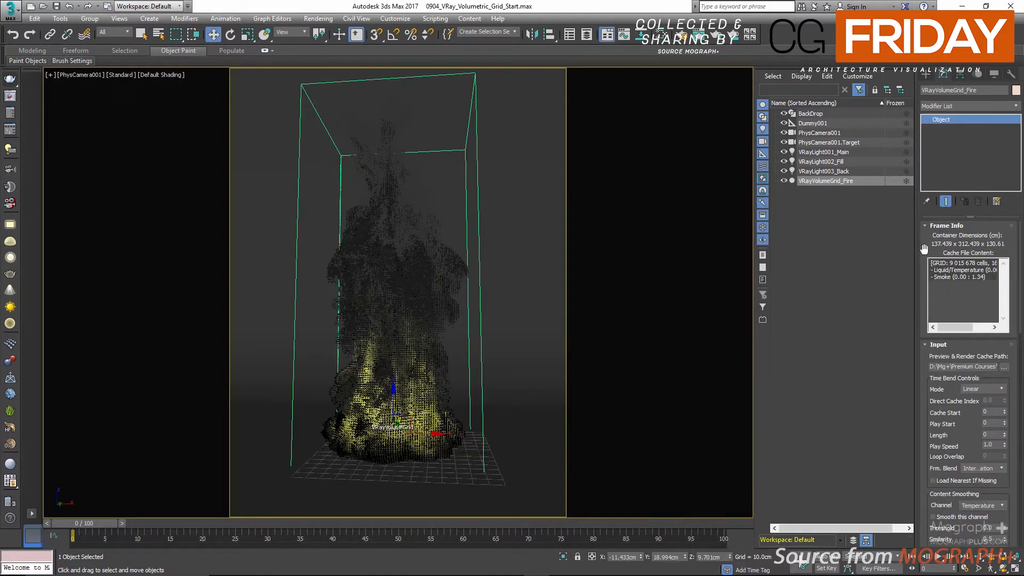
scroll(925, 282, "down", 10)
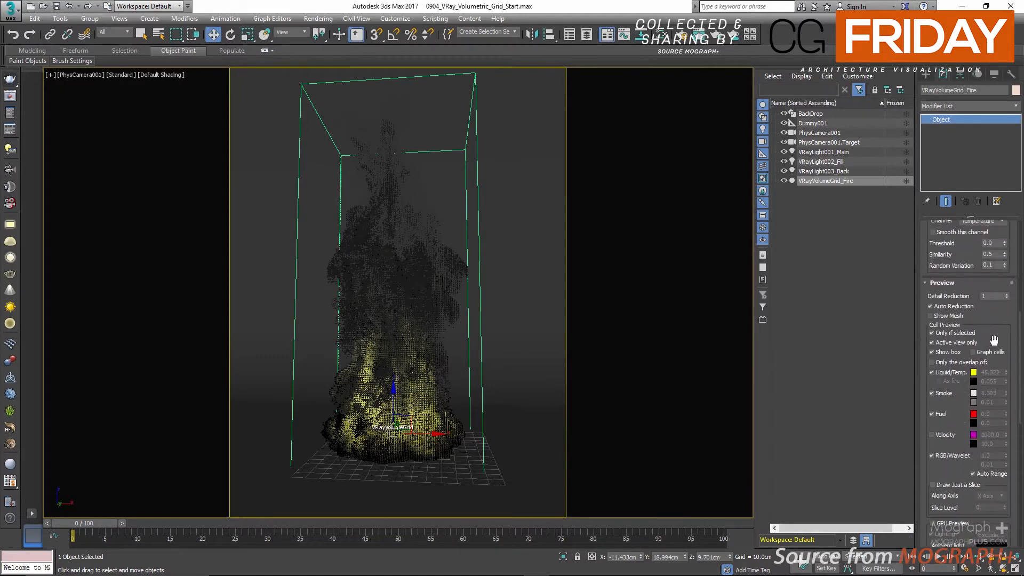
Step: Look through the volume grid's Input and Preview parameters and collapse both sections
scroll(973, 298, "down", 10)
scroll(939, 308, "up", 10)
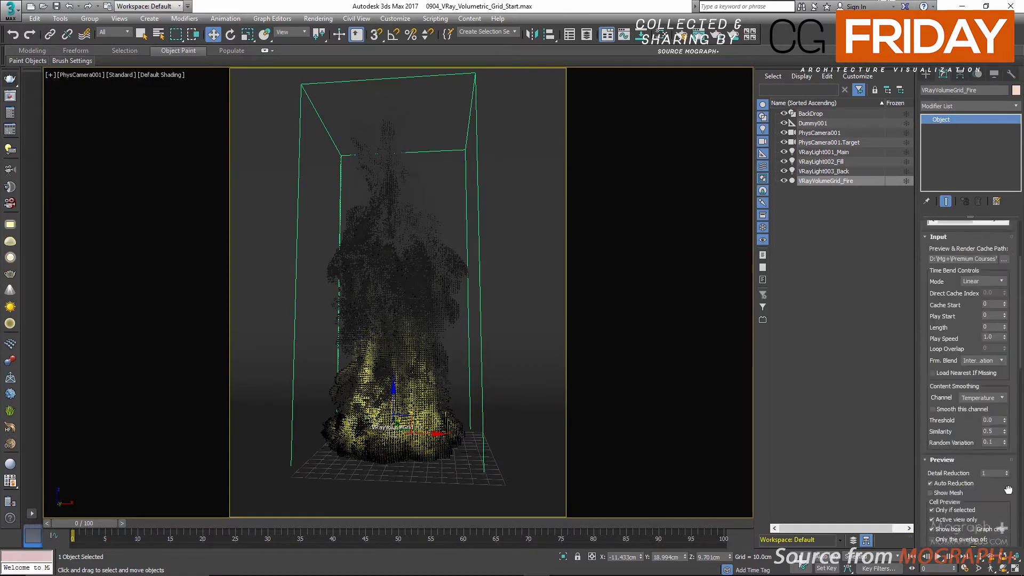
left_click(935, 331)
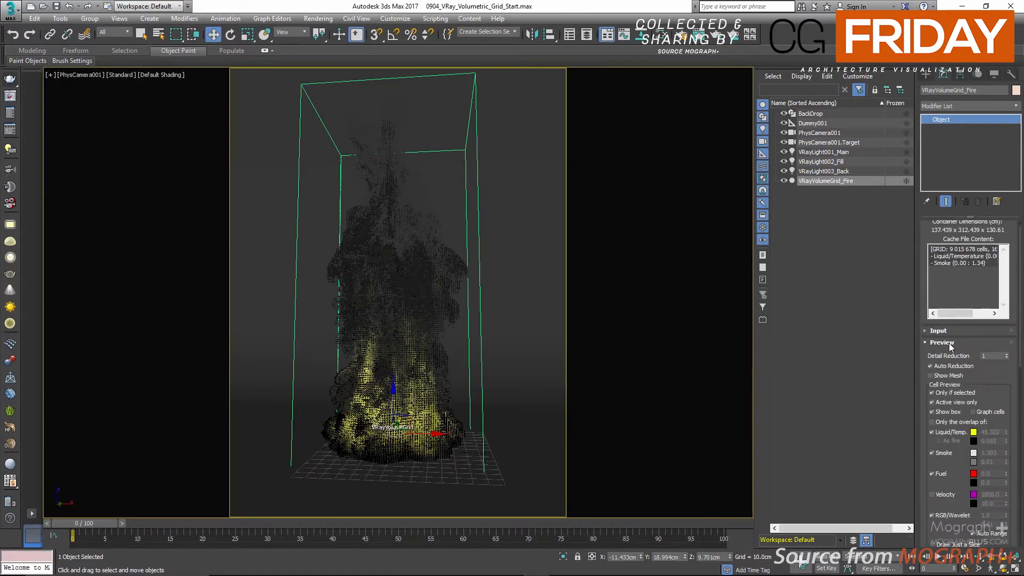
left_click(940, 343)
left_click(944, 354)
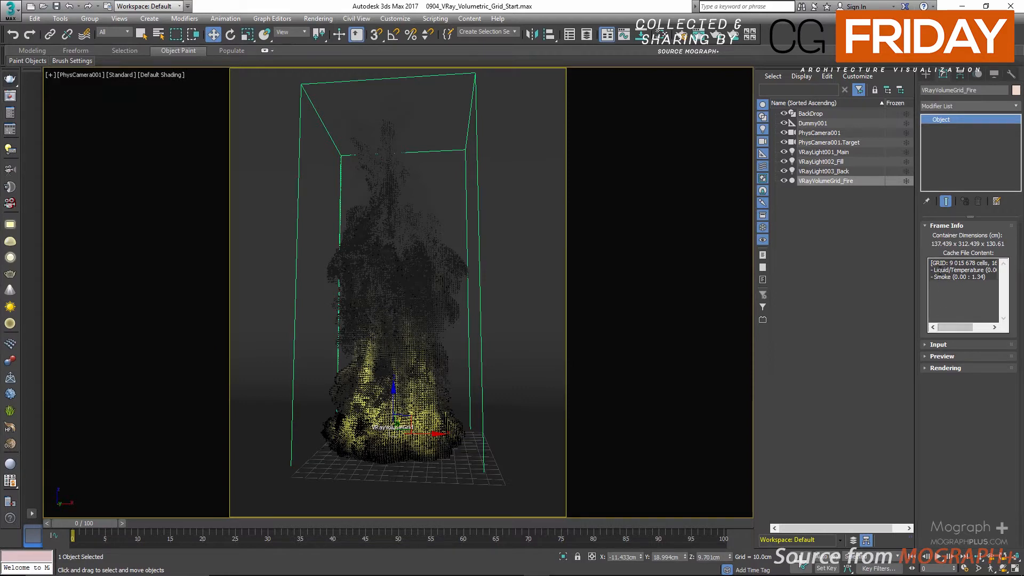
Step: Examine the grid and its Liquid/Temperature and Smoke channels in the Frame Info cache file content, and collapse the section
left_click_drag(947, 270, 956, 271)
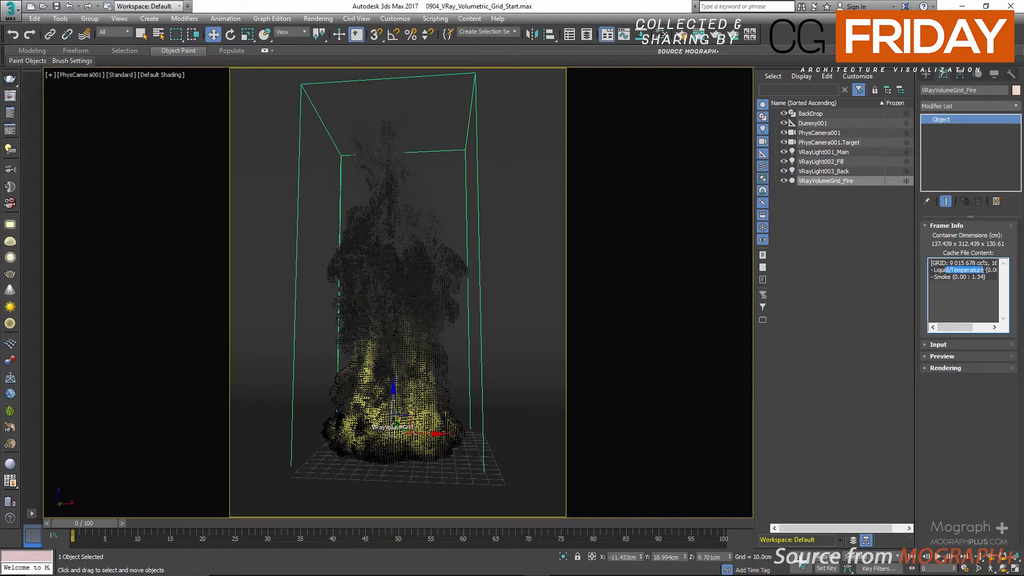
left_click(954, 274)
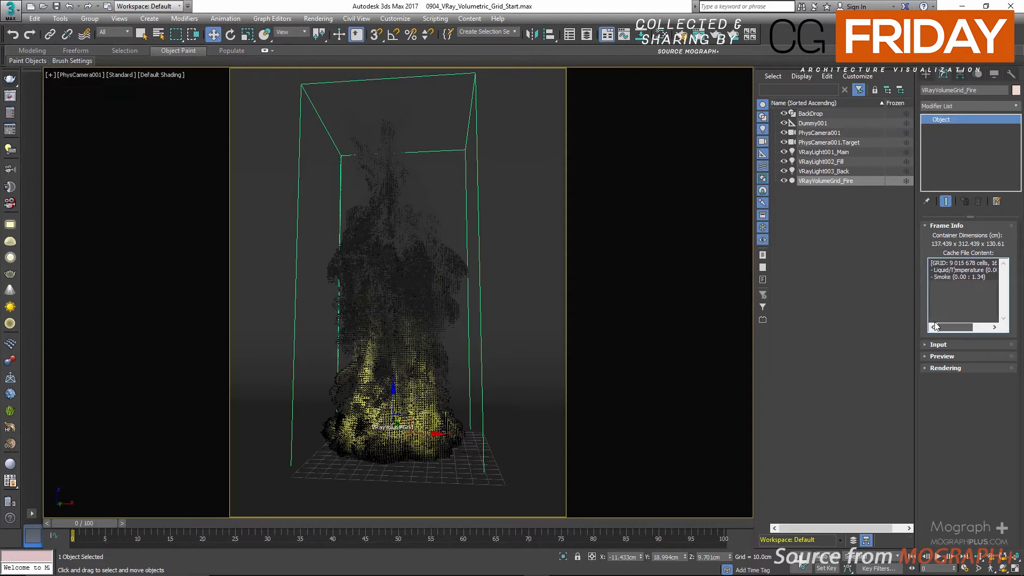
mouse_move(952, 271)
left_mouse_down()
mouse_move(995, 271)
mouse_move(951, 277)
left_mouse_up()
mouse_move(947, 330)
left_mouse_down()
mouse_move(984, 326)
mouse_move(952, 325)
left_mouse_up()
left_click_drag(948, 263, 977, 263)
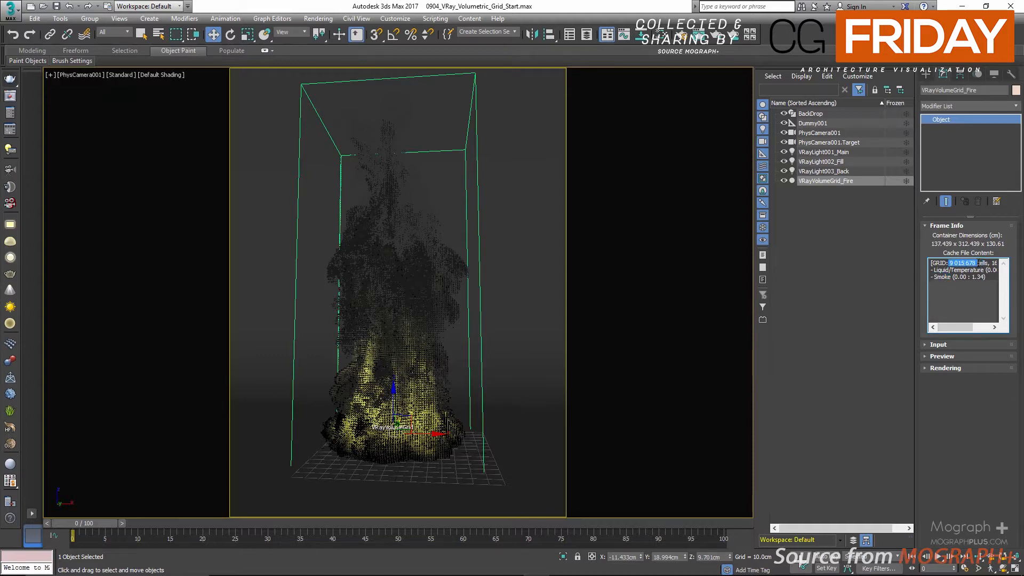
left_click(961, 304)
left_click(942, 225)
Step: Expand the Input parameters, view the OpenVDB files available for the cache path without choosing one, and collapse the section
left_click(938, 237)
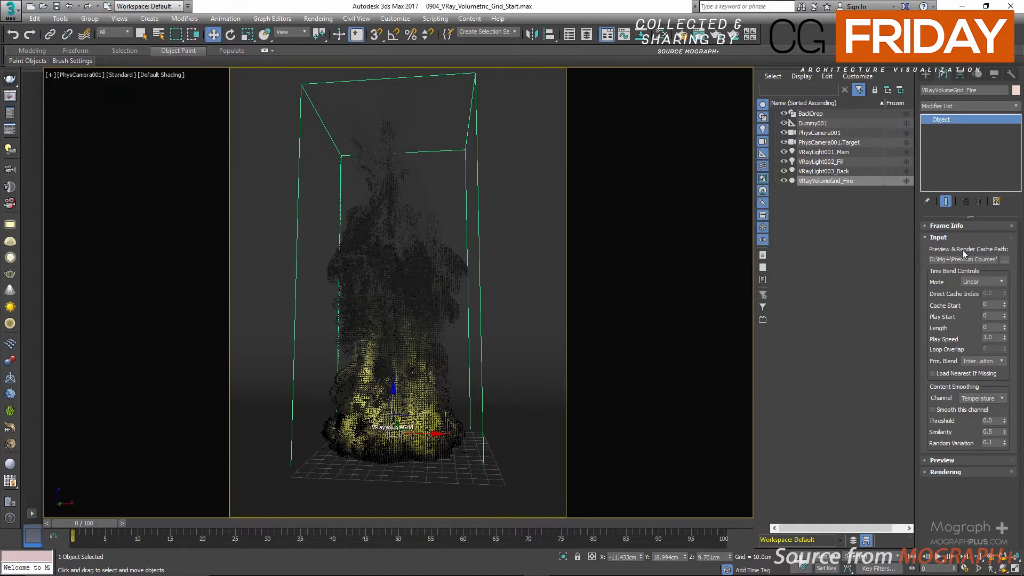
left_click(1005, 265)
left_click(978, 272)
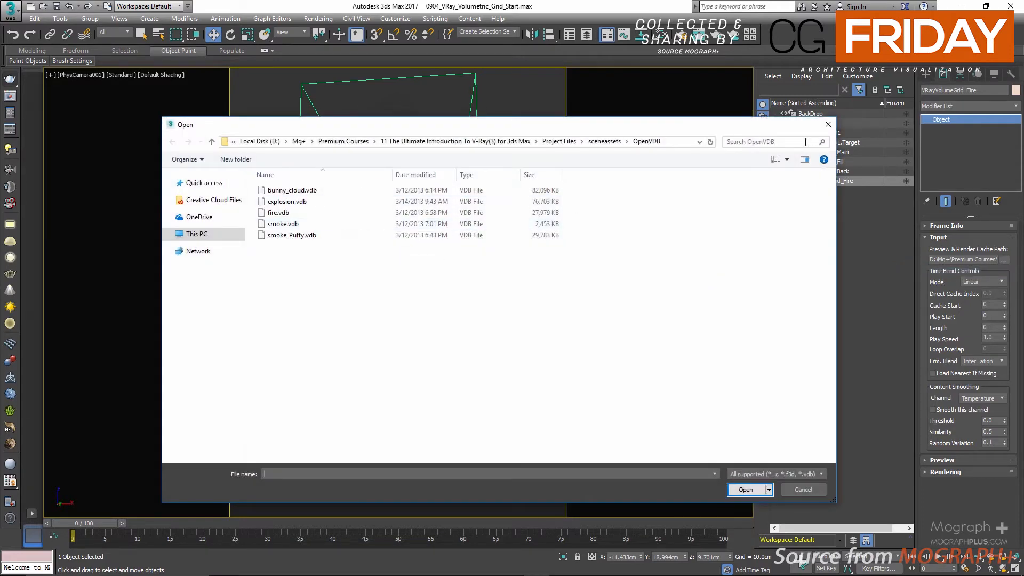
left_click(834, 125)
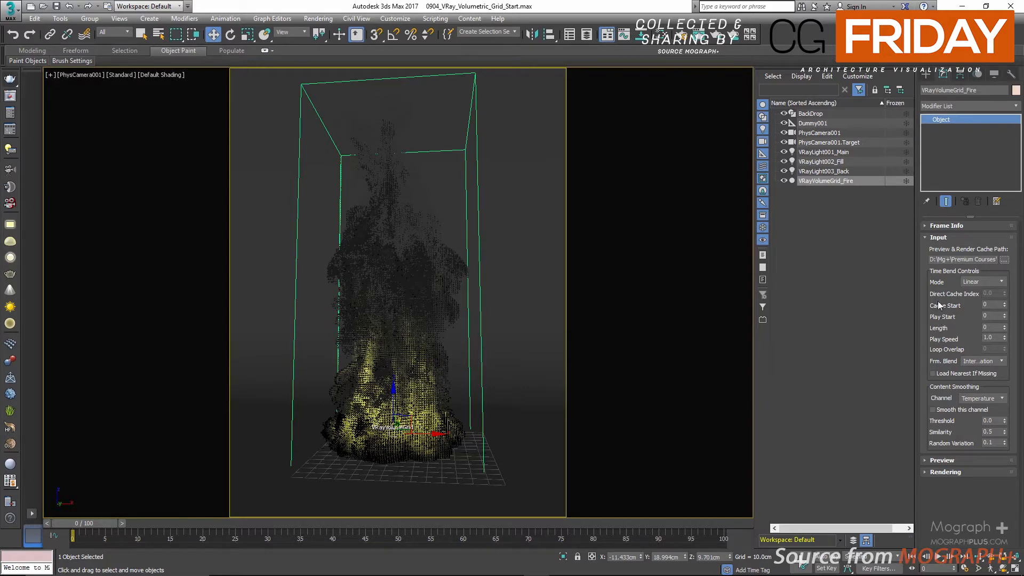
left_click(934, 239)
Step: Try Detail Reduction values of 5 and 10 in the grid's Preview settings, and set the value back to 1
left_click(940, 249)
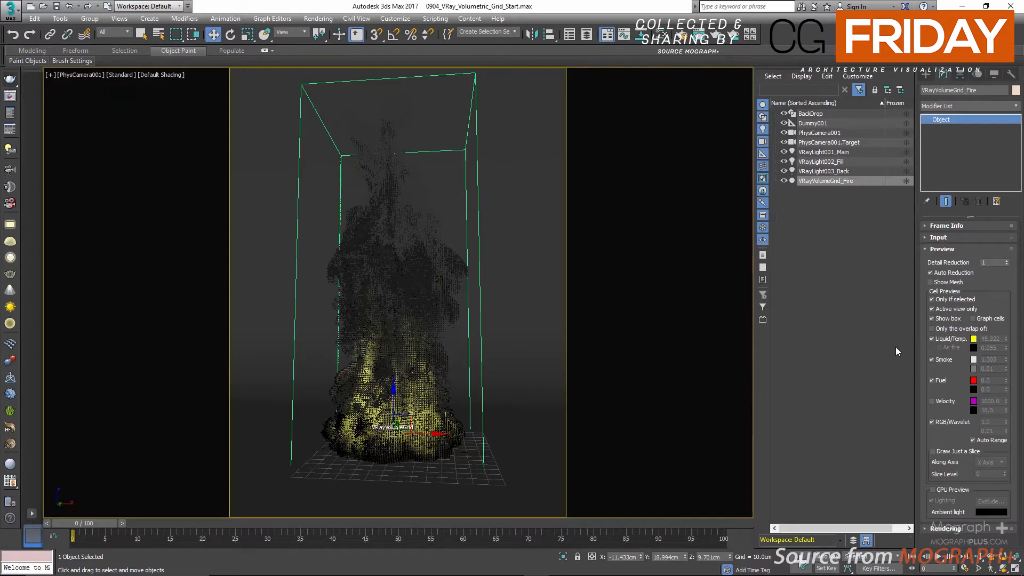
double_click(993, 262)
type("5")
key("Return")
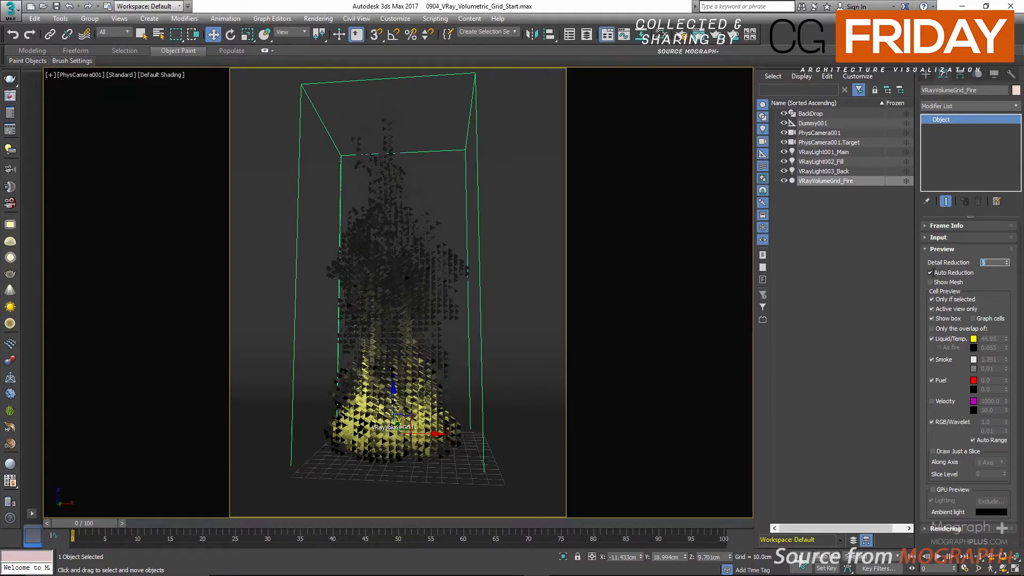
type("10")
key("Return")
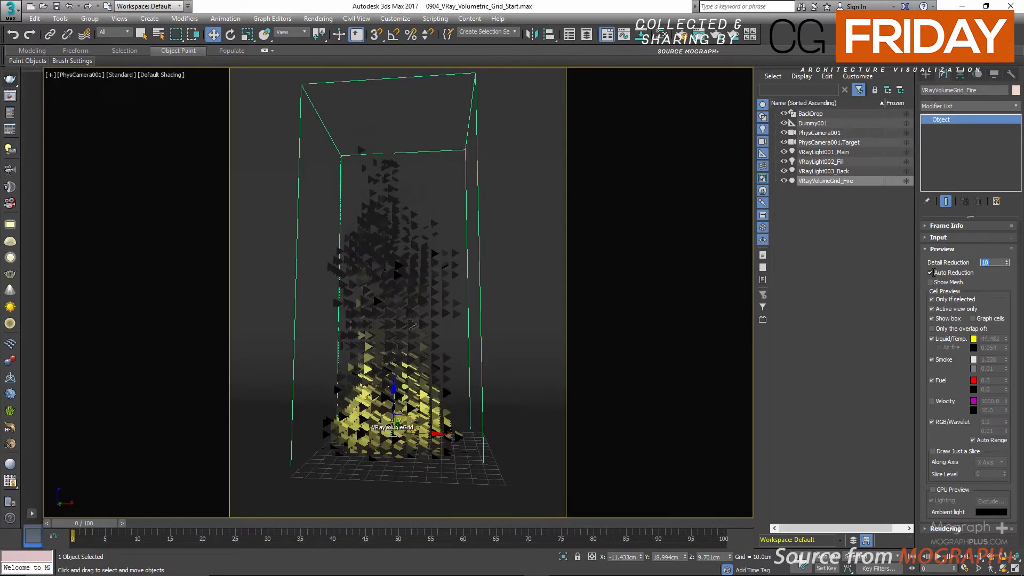
type("5")
key("Return")
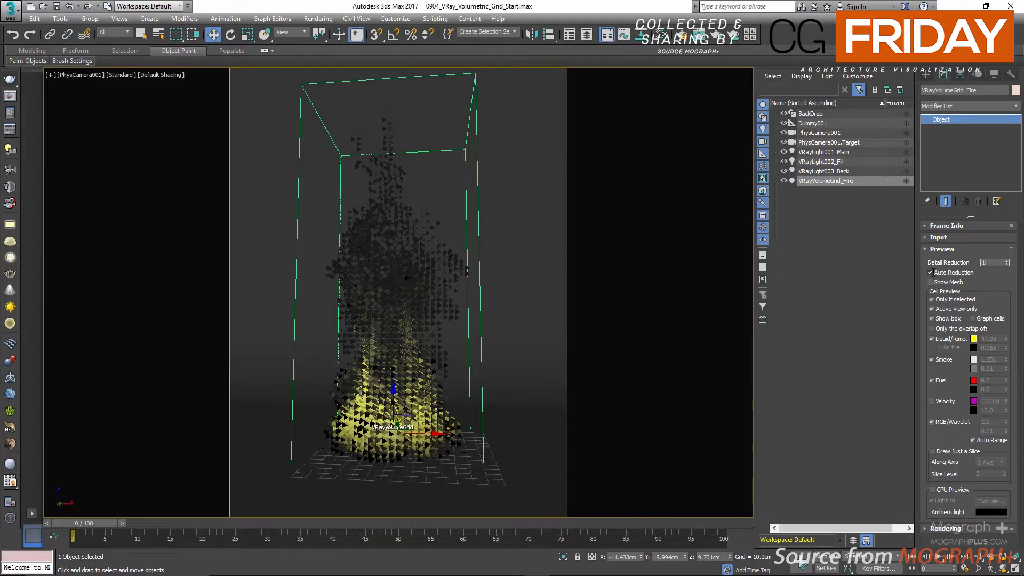
key("Return")
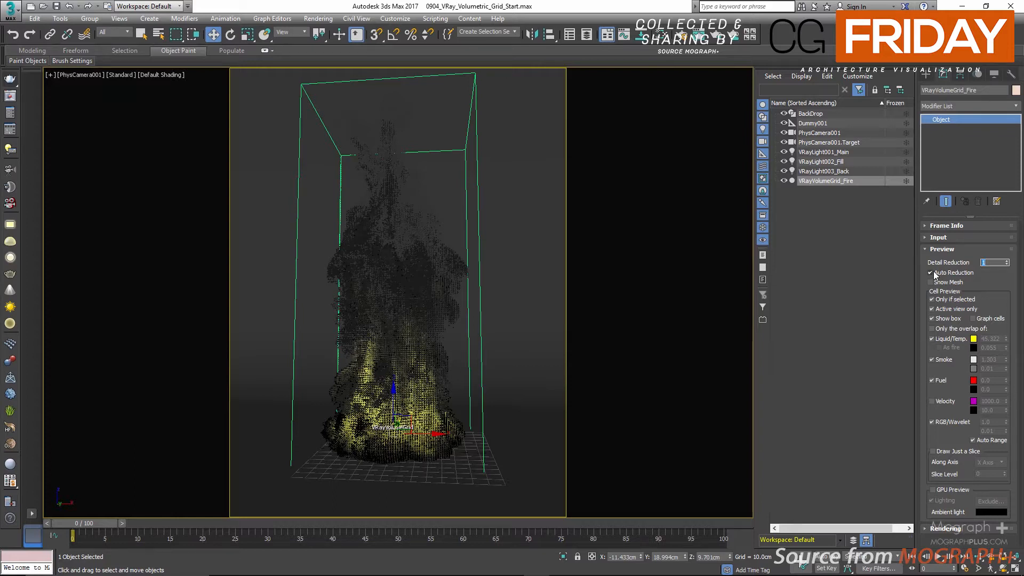
Step: Try the Show Mesh preview on the fire grid and switch it off again
left_click(934, 272)
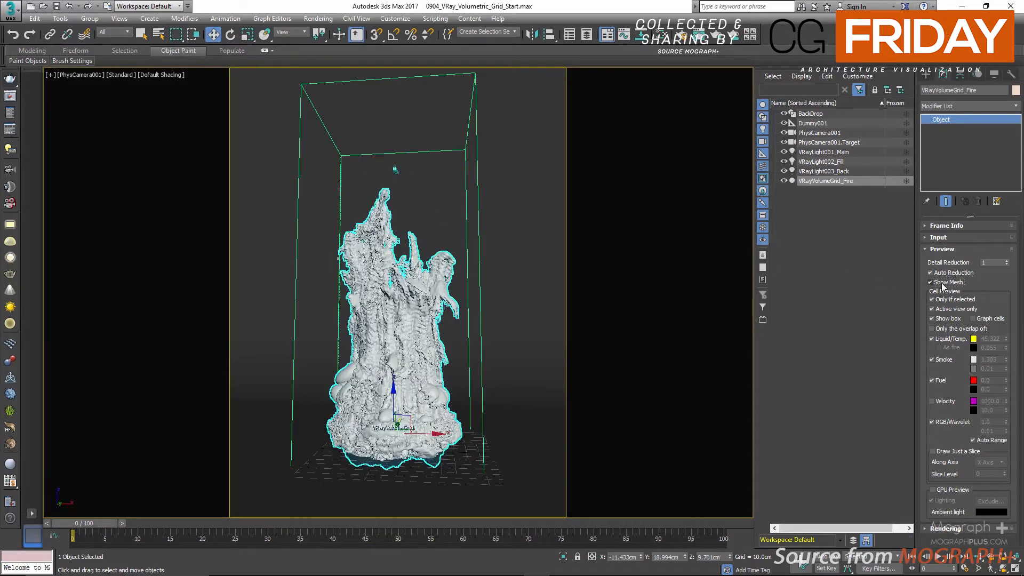
left_click(930, 282)
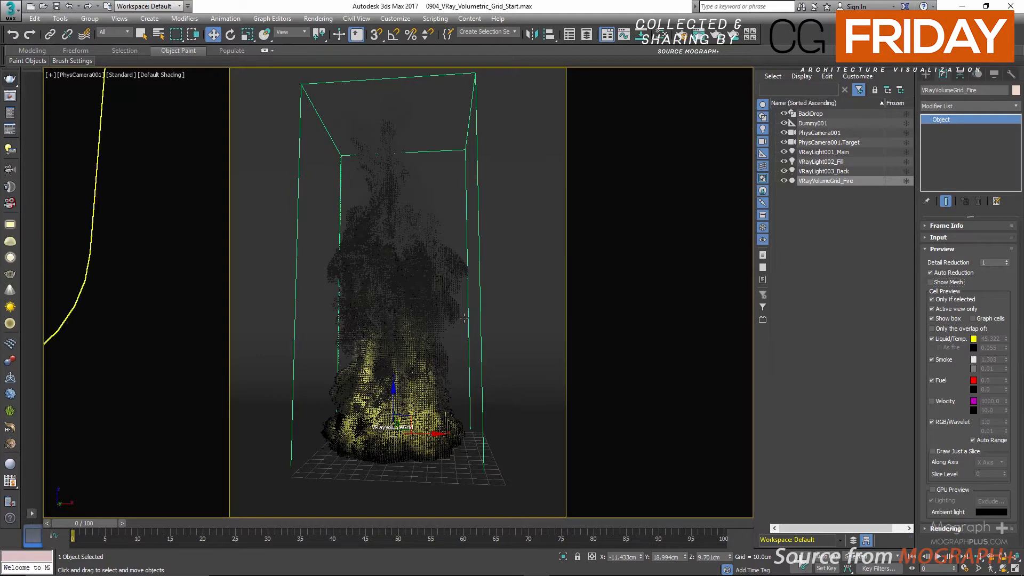
Step: Test Only if selected by deselecting the fire grid with it on and off, and compare the preview in the four-viewport layout
left_click(849, 216)
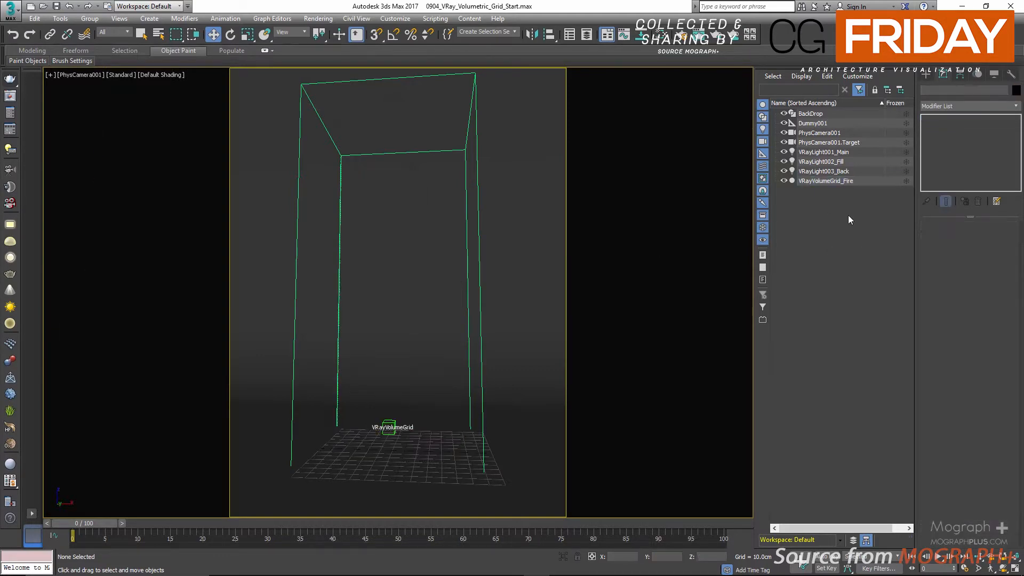
left_click(820, 182)
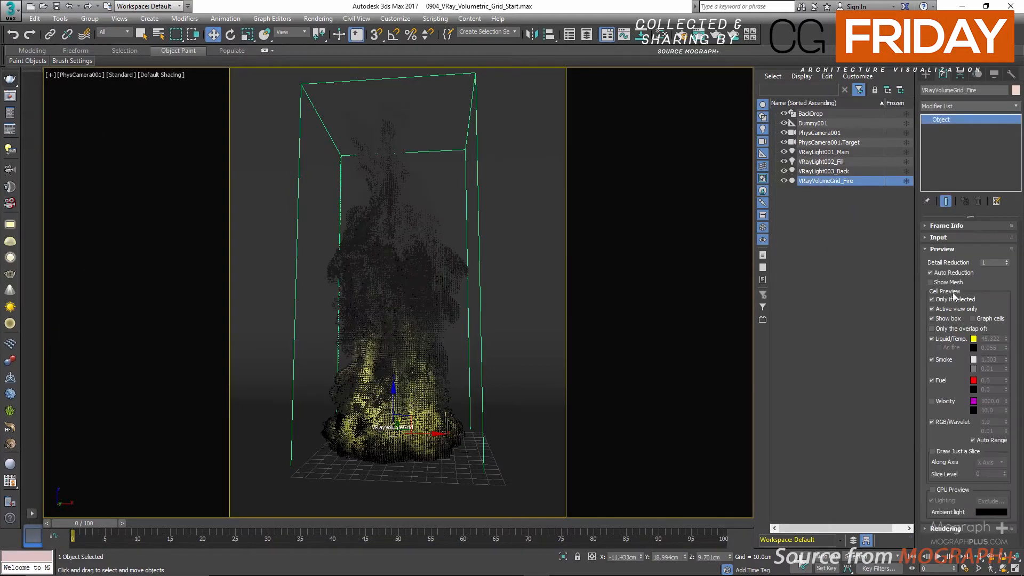
left_click(824, 220)
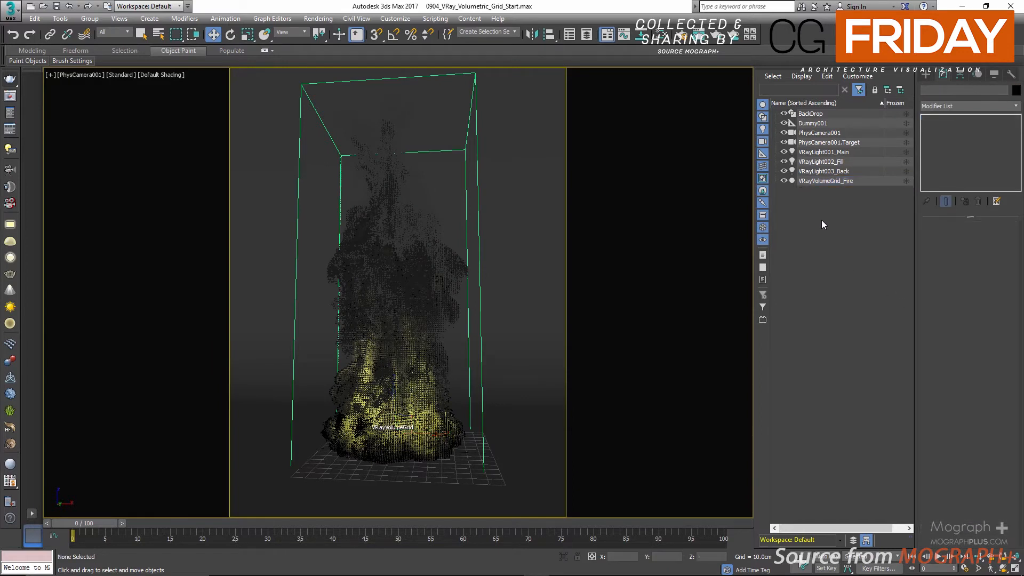
left_click(822, 179)
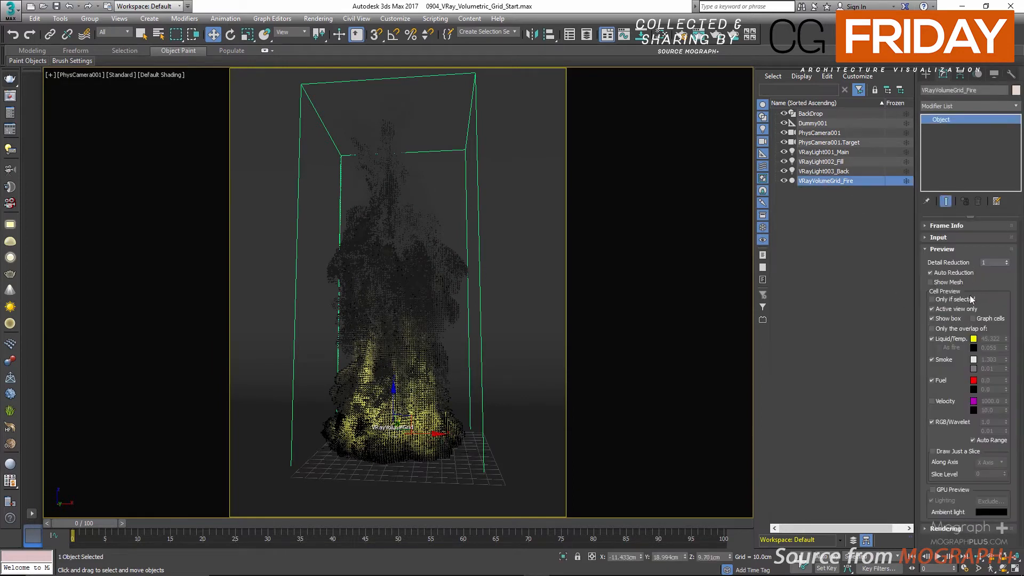
left_click(959, 299)
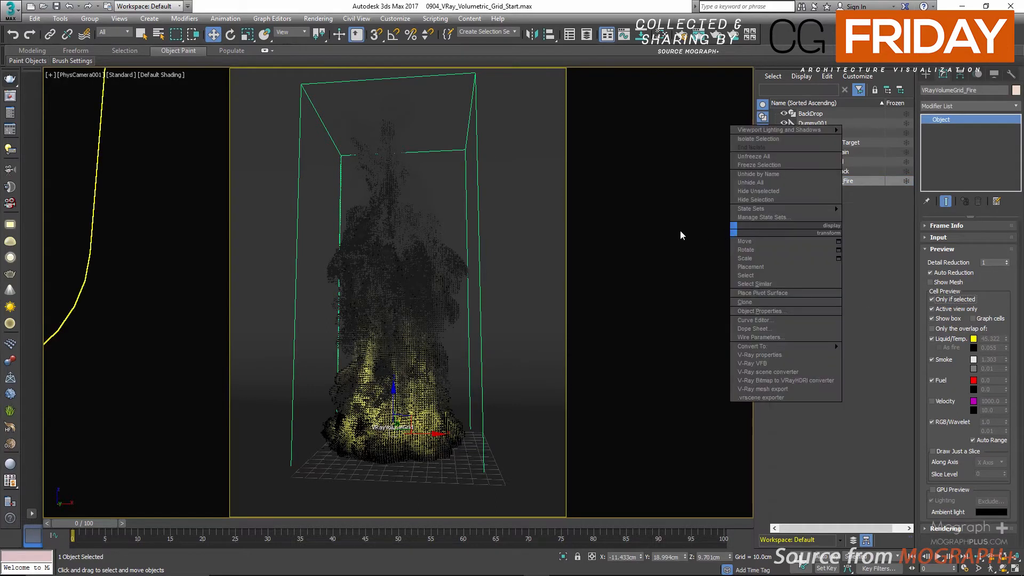
key("alt+w")
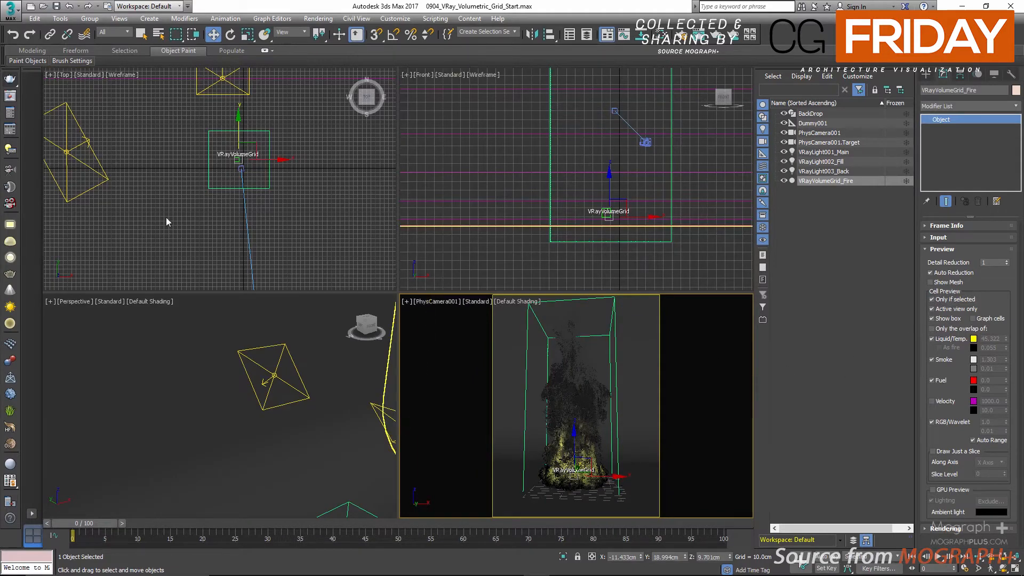
key("alt+w")
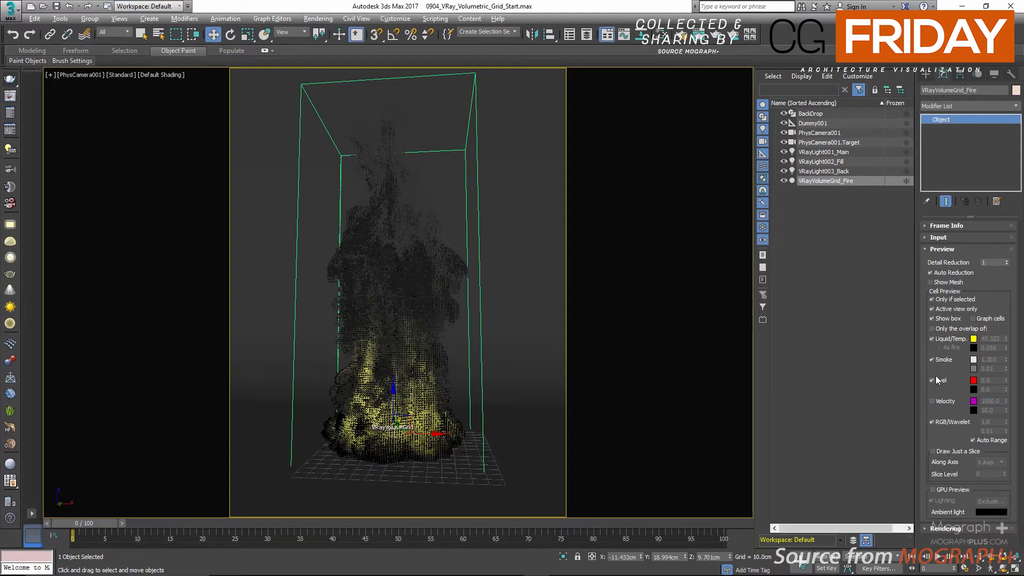
Step: Limit the cell preview to the Liquid/Temp. and Smoke channels, turning Fuel and RGB/Wavelet off and keeping the Liquid/Temp. color
left_click(932, 339)
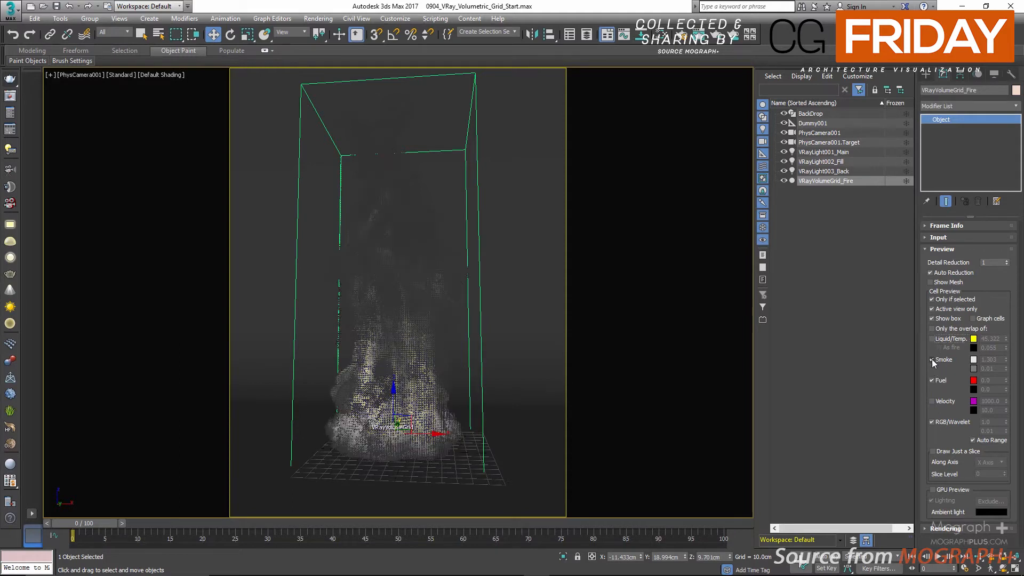
left_click(931, 359)
left_click(932, 421)
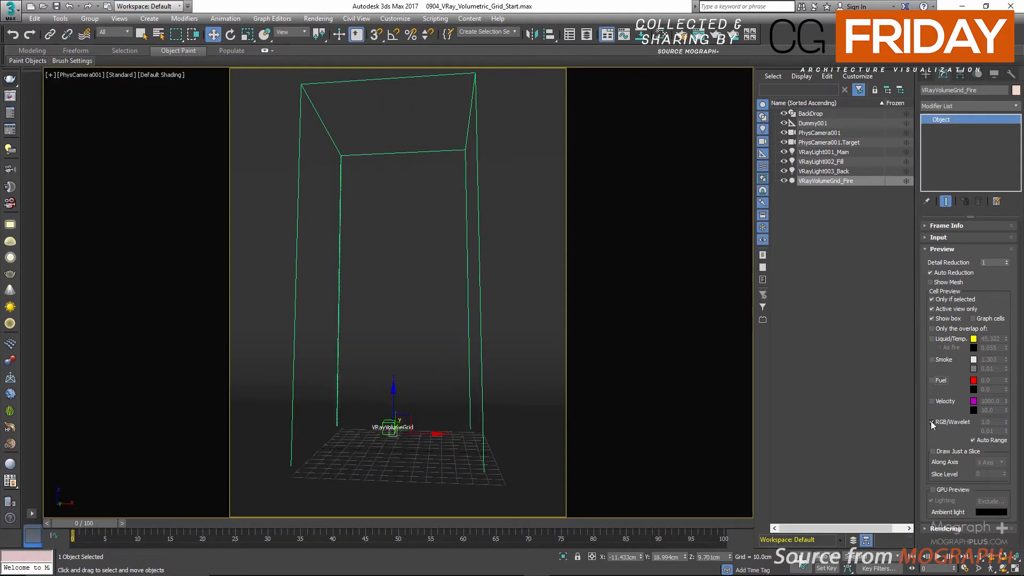
left_click(939, 339)
left_click(973, 340)
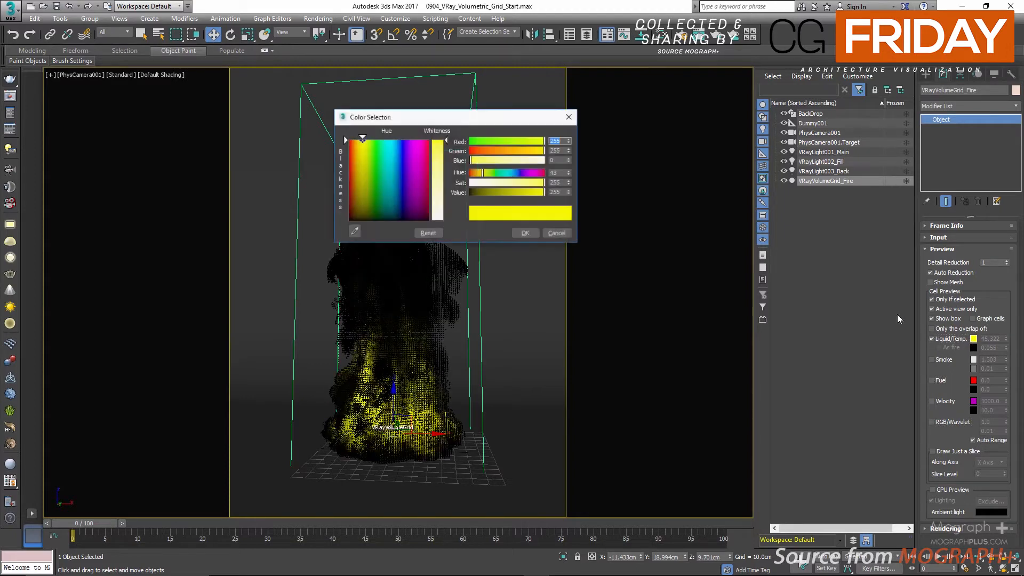
left_click(555, 232)
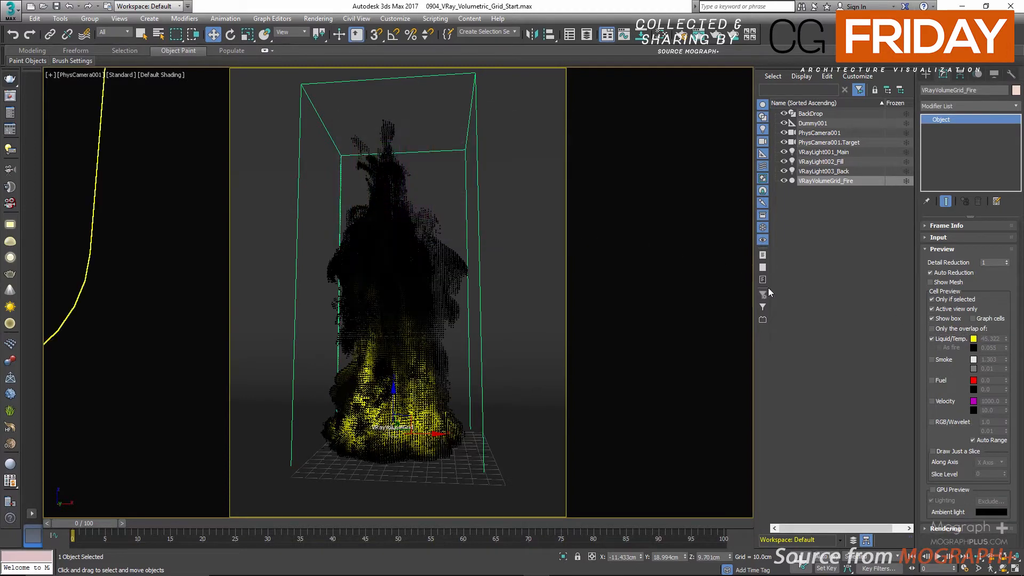
left_click(932, 359)
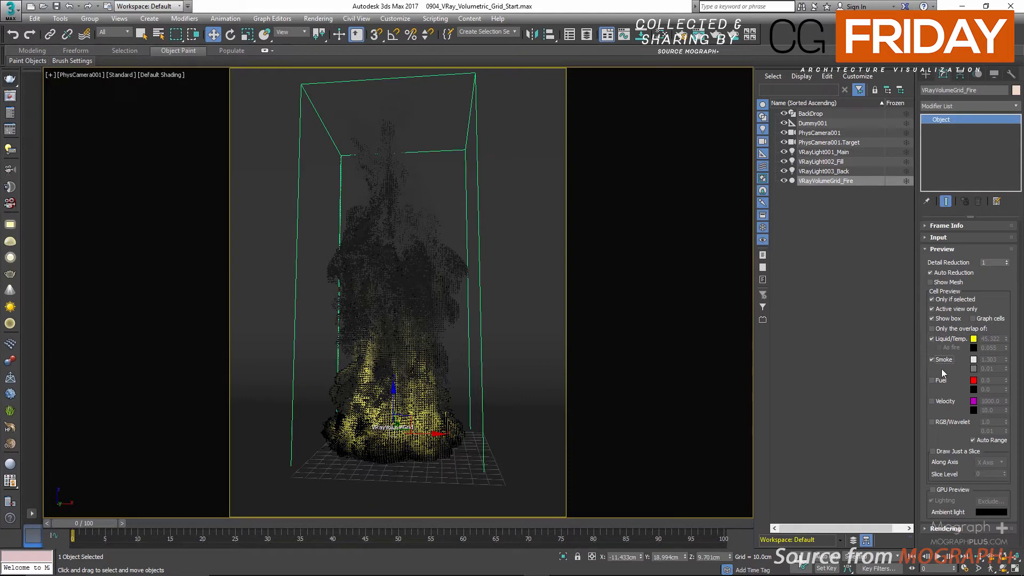
Step: Swap the Preview section for the fire grid's Rendering section and look through its render presets without applying one
left_click(941, 249)
left_click(943, 261)
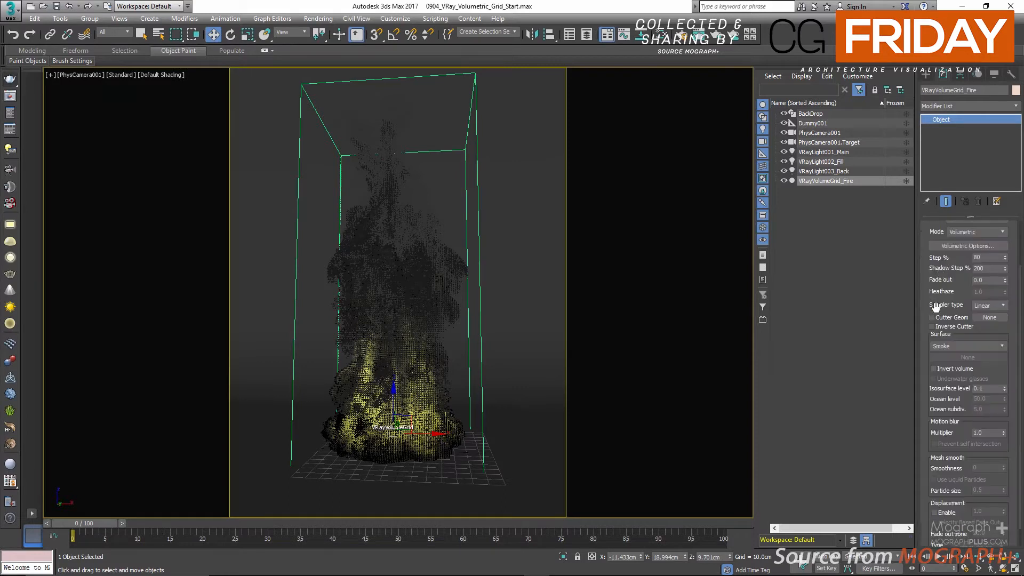
scroll(955, 282, "up", 2)
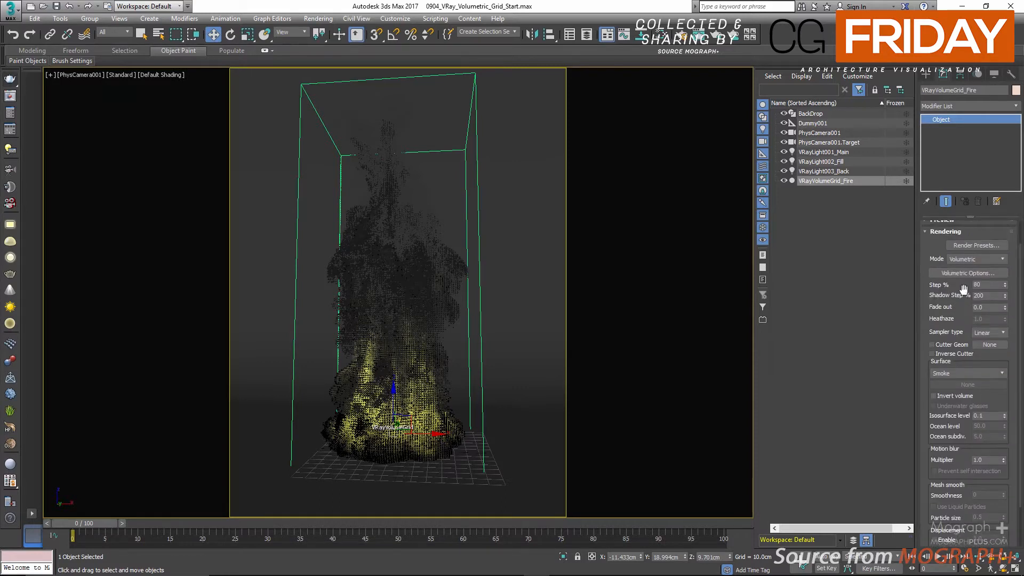
left_click(974, 246)
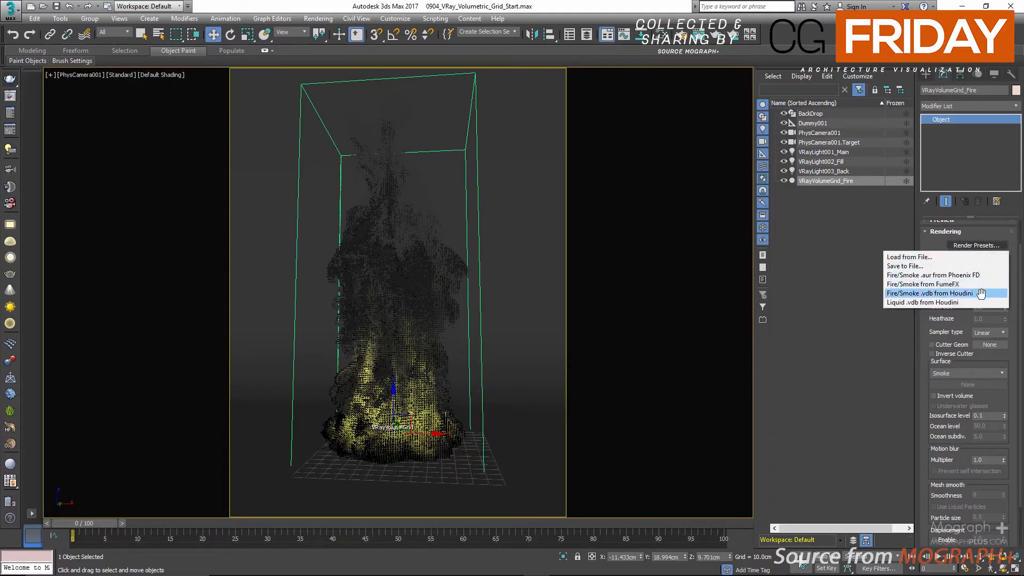
left_click(891, 275)
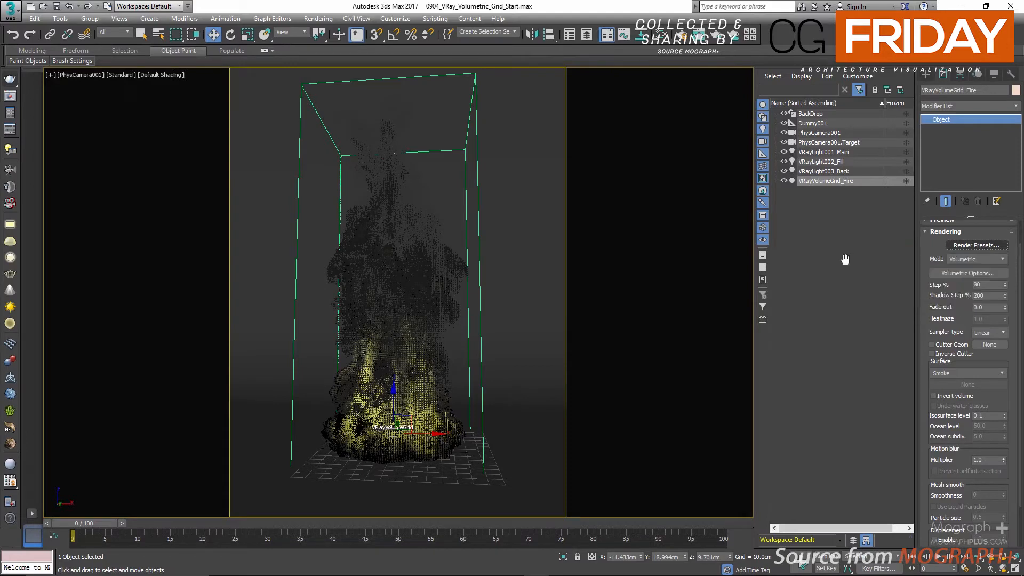
left_click(826, 181)
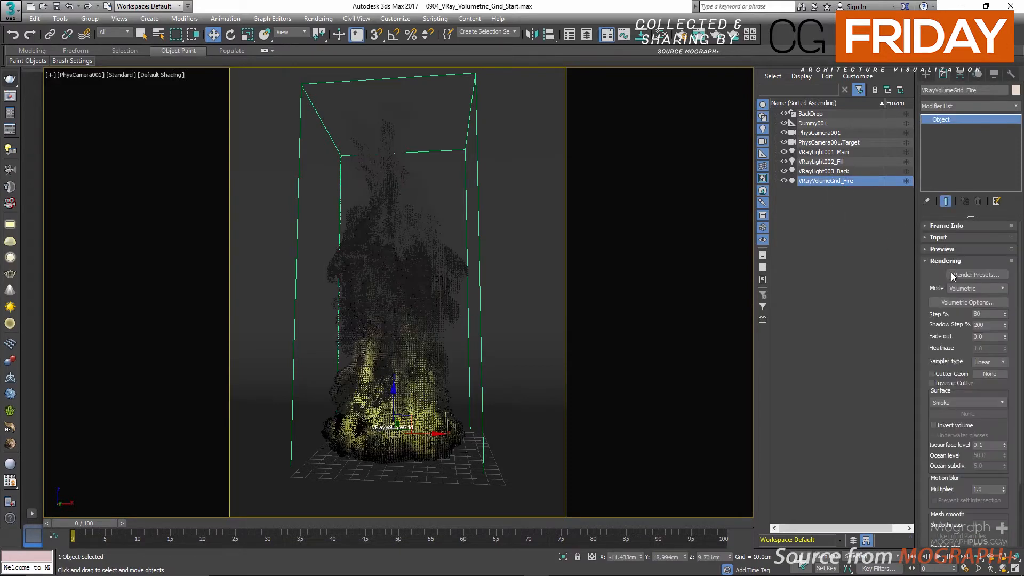
Step: Open the fire grid's volumetric Fire settings and try the Phoenix FD and FumeFX fire/smoke render presets
left_click(962, 302)
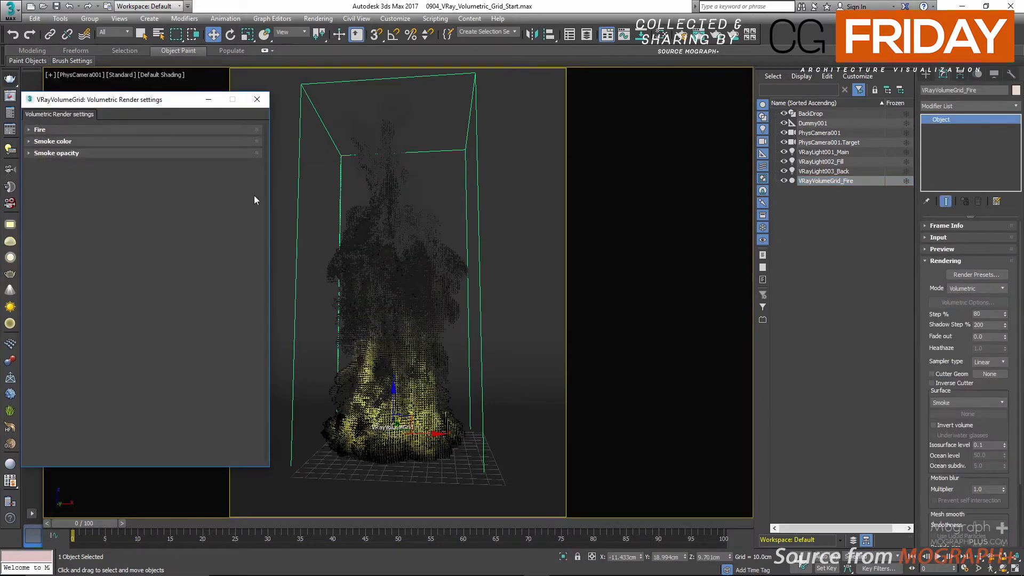
left_click(40, 130)
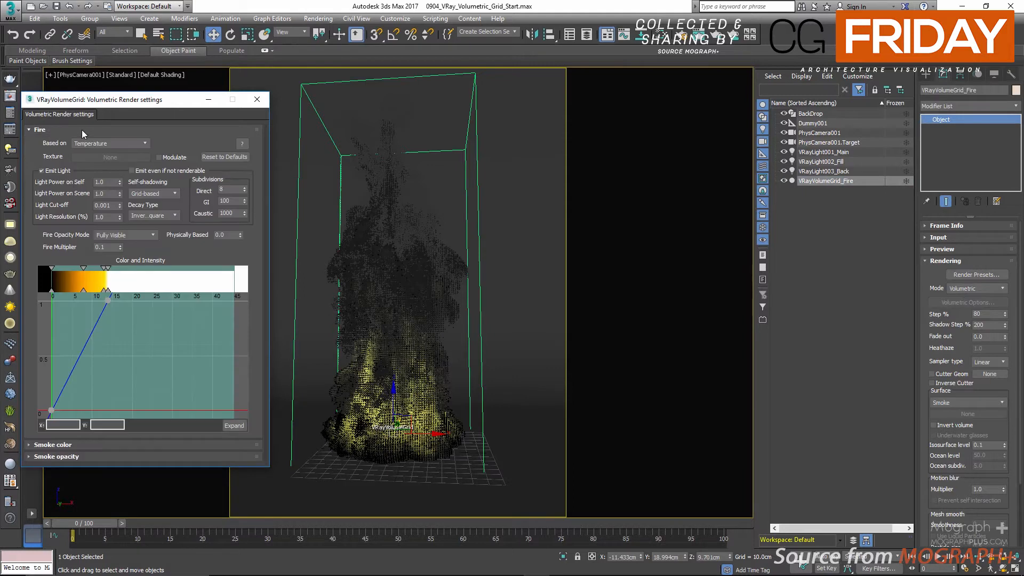
left_click(970, 275)
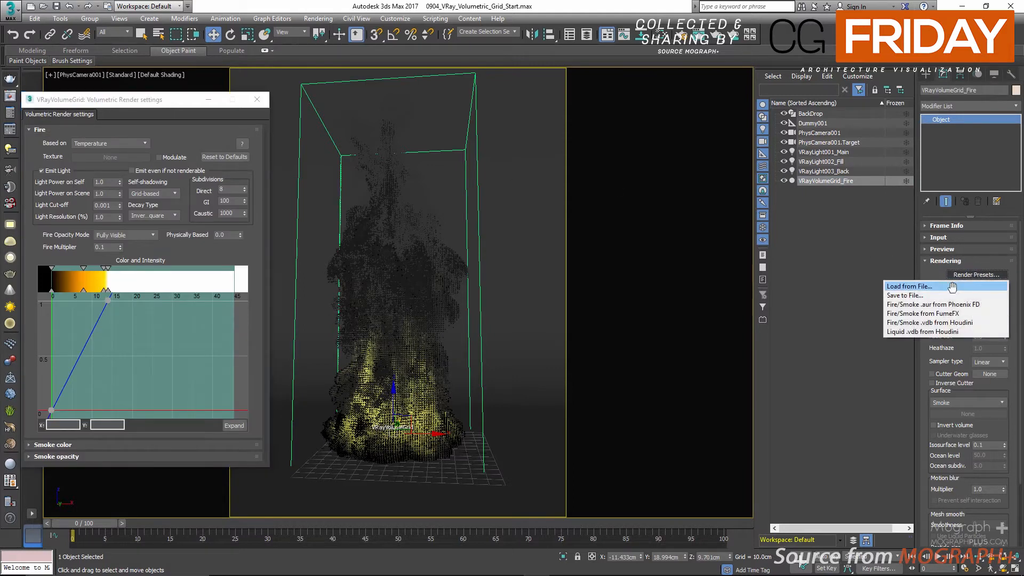
left_click(973, 313)
left_click(601, 326)
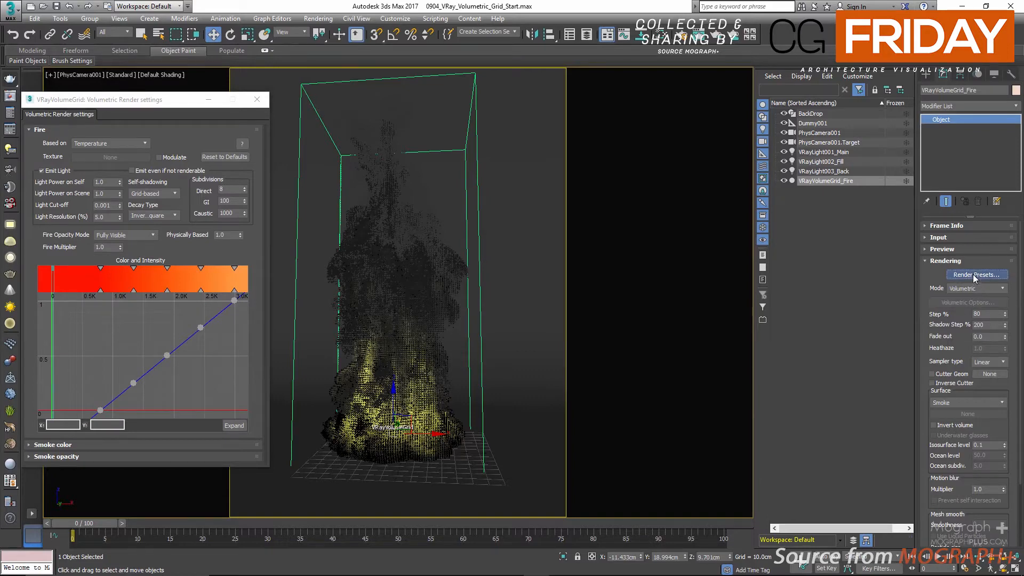
left_click(973, 275)
left_click(950, 314)
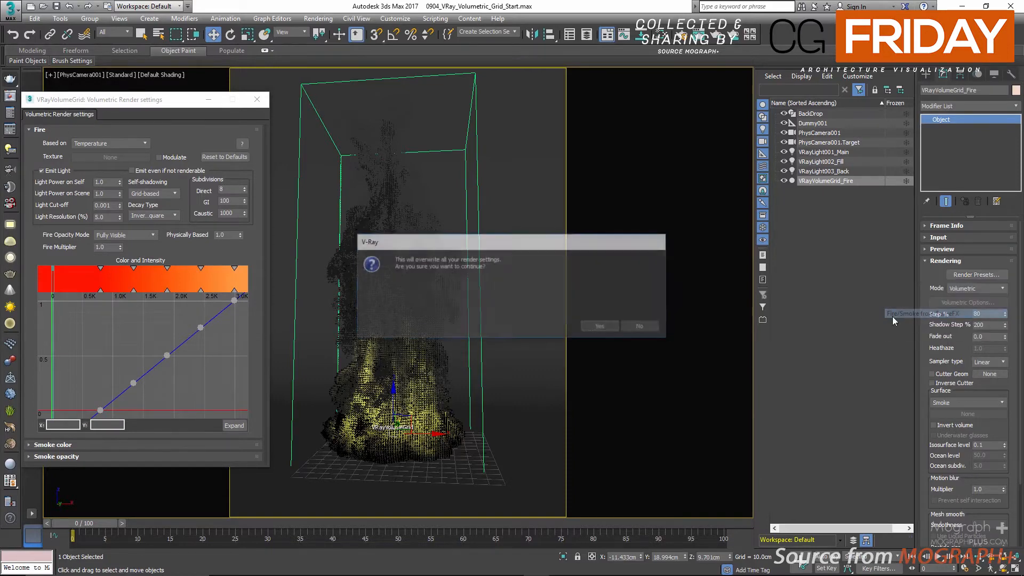
left_click(593, 326)
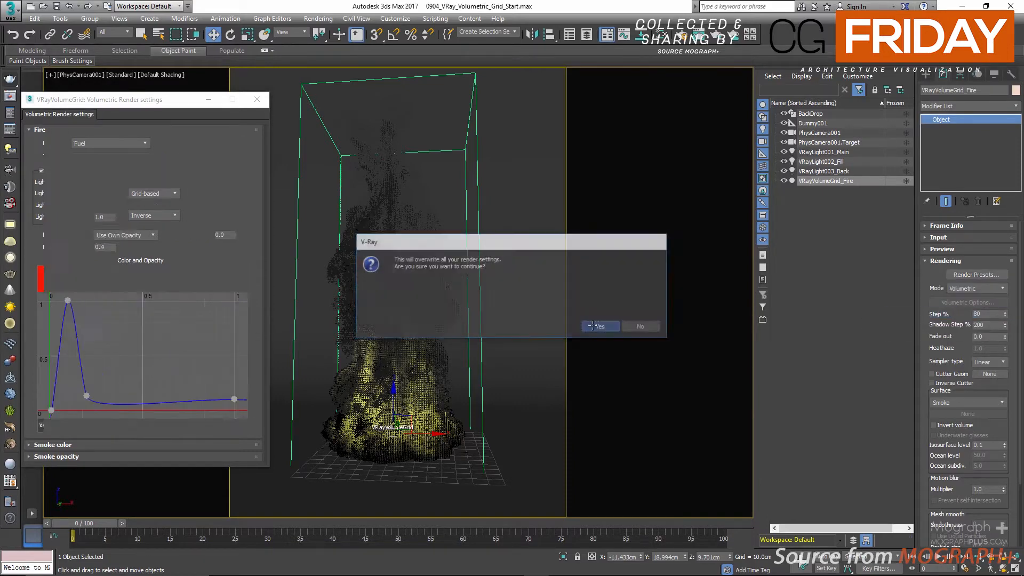
Step: Apply the Fire/Smoke .vdb from Houdini render preset to the fire grid and accept overwriting its render settings
left_click(973, 275)
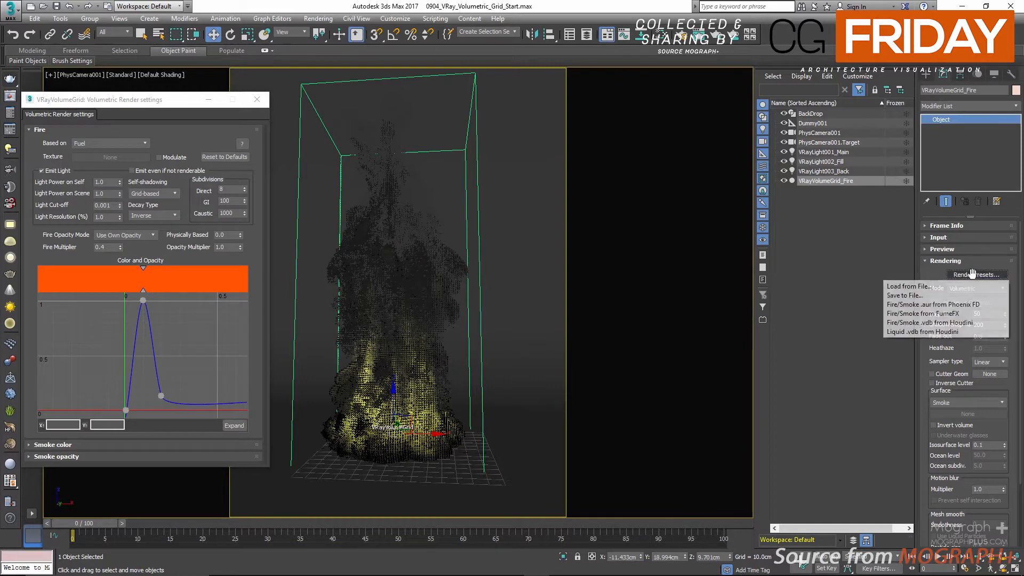
left_click(968, 322)
left_click(600, 326)
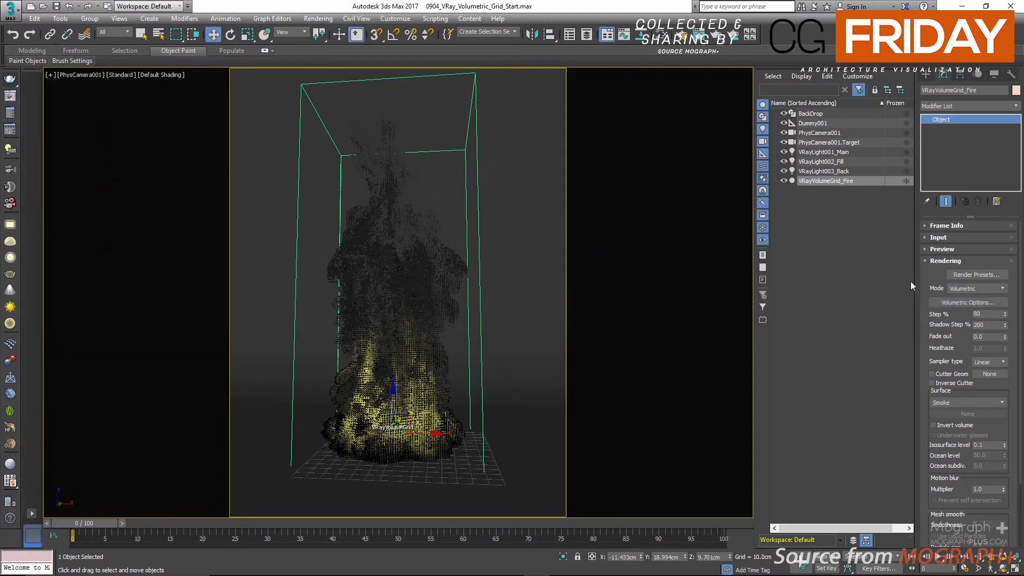
Step: Look through the fire grid's rendering modes and view the stored Mode = Volumetric render in the V-Ray frame buffer
left_click(984, 289)
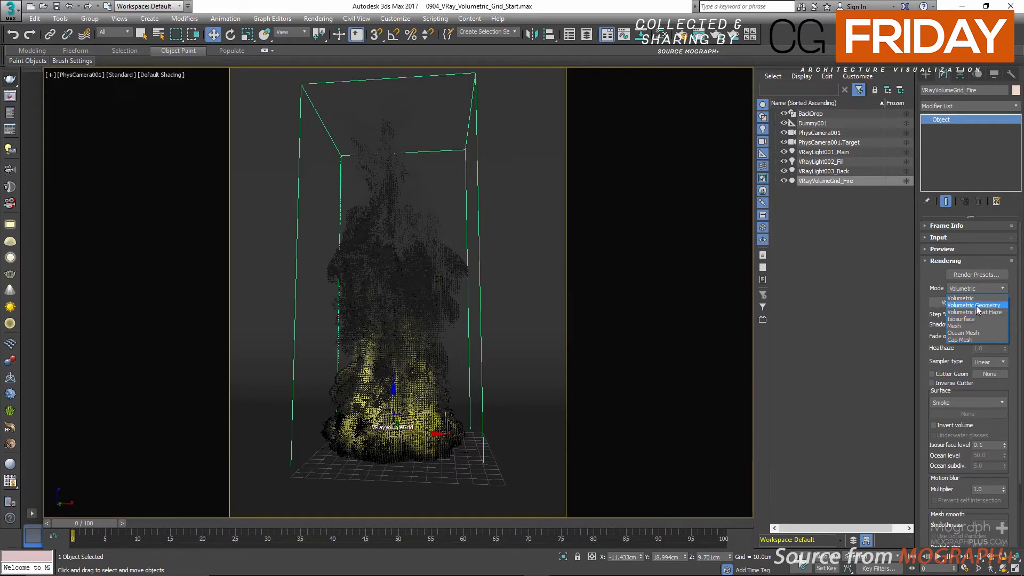
left_click(847, 258)
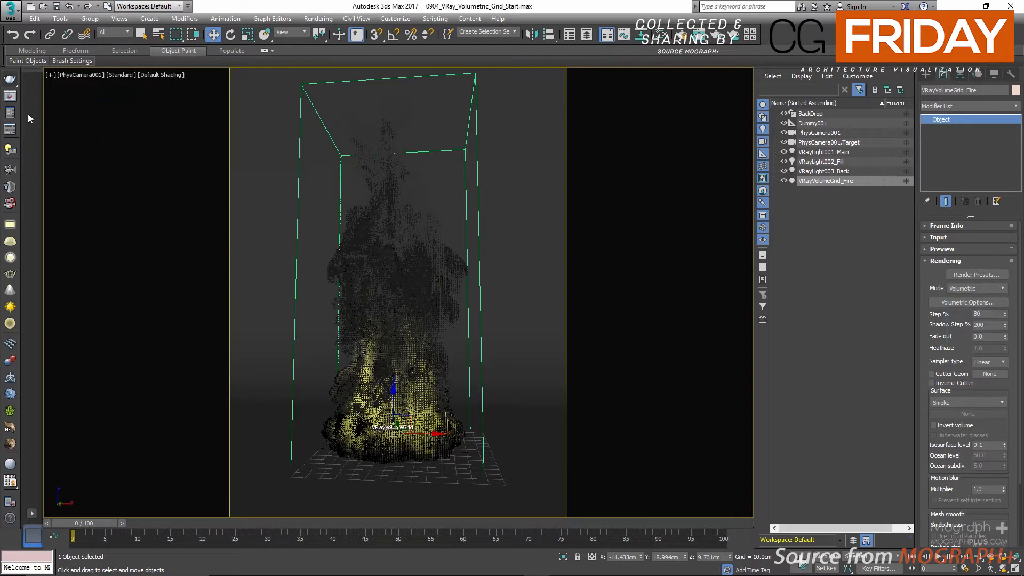
left_click(10, 97)
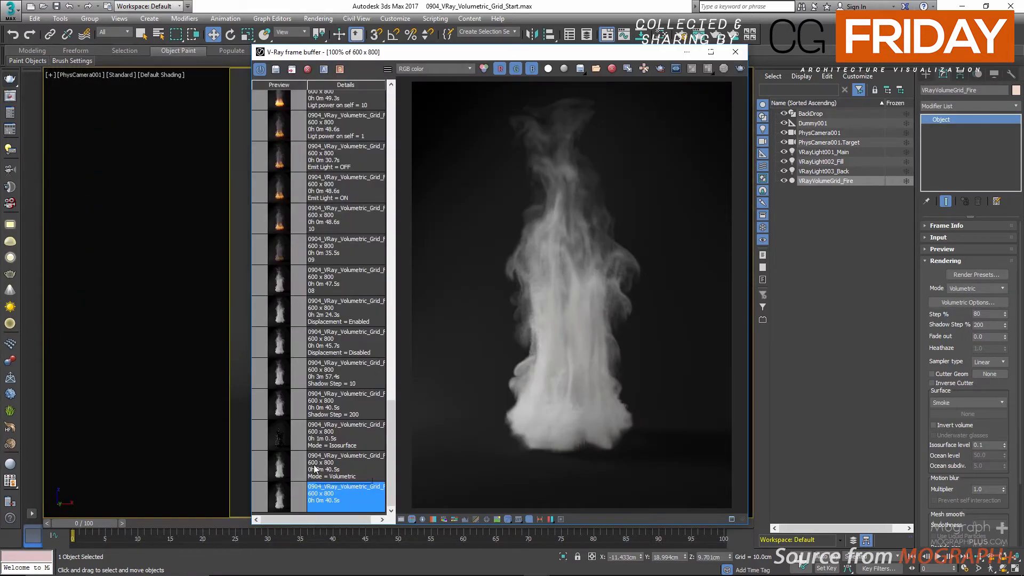
left_click(280, 470)
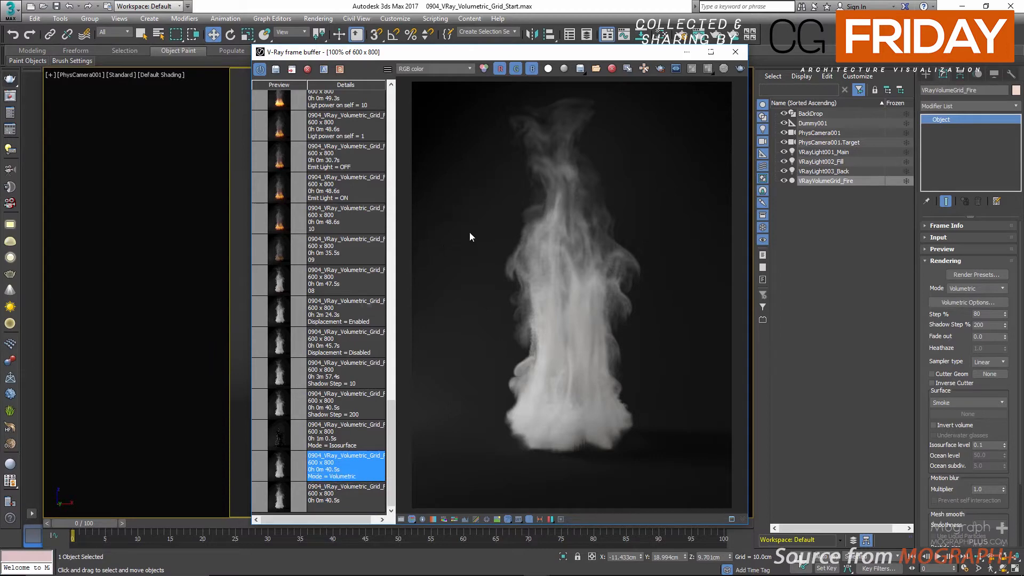
Step: Switch the fire grid's rendering mode to Isosurface and compare the stored Mode = Isosurface and Mode = Volumetric renders
left_click(974, 286)
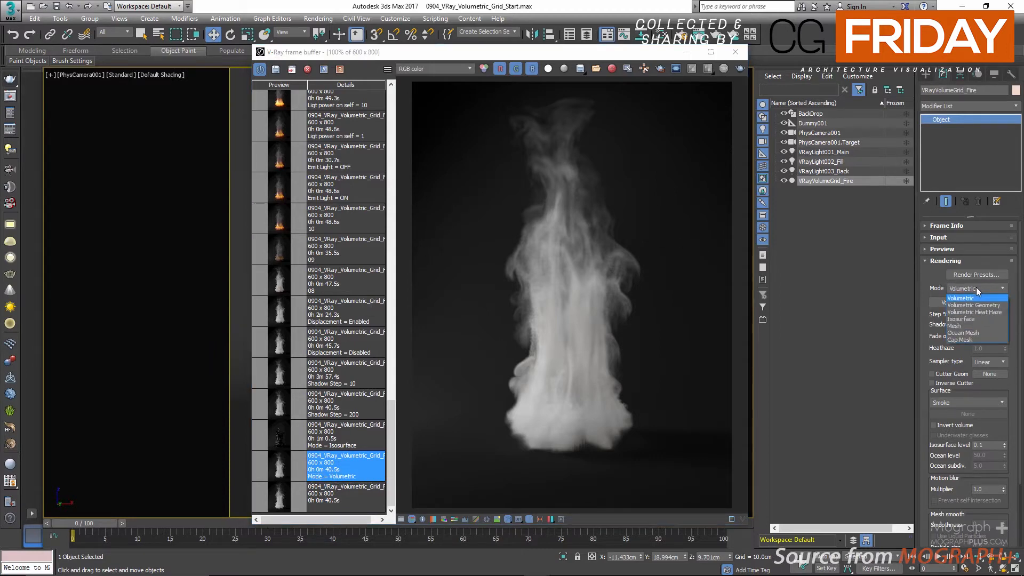
left_click(990, 320)
left_click(322, 433)
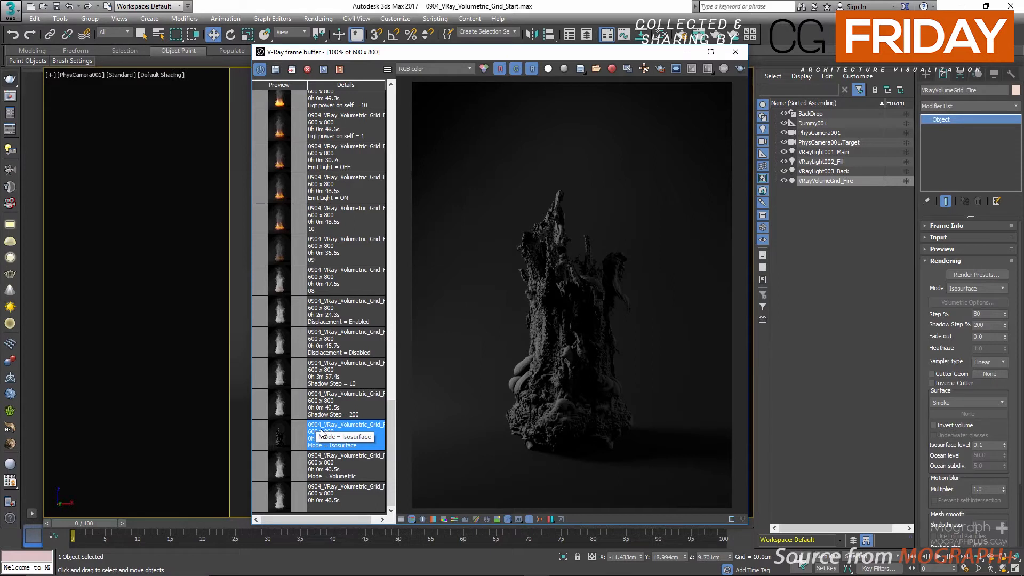
left_click(339, 460)
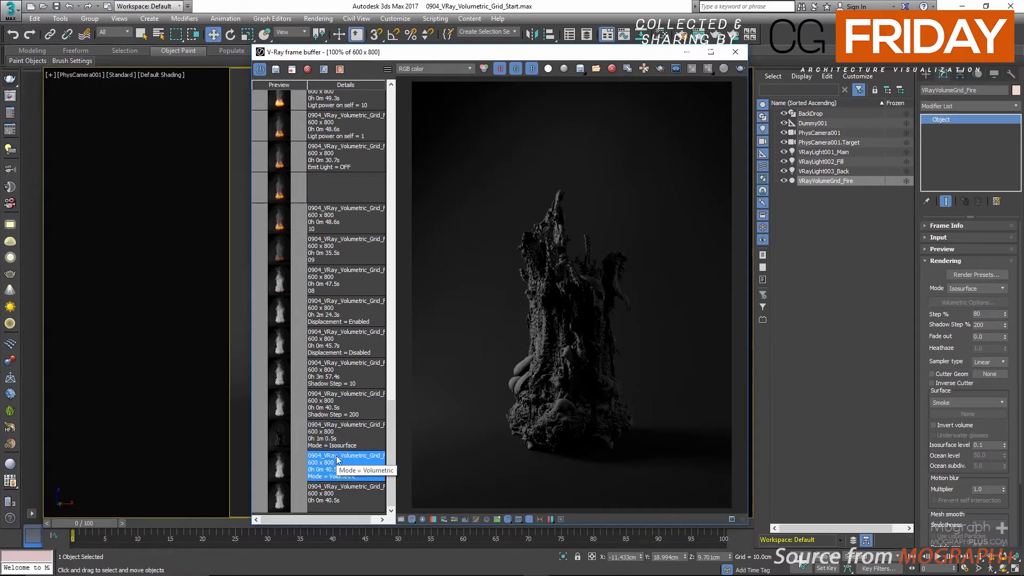
Step: Open the Slate Material Editor and delete the Noise map node beside the backdrop material
left_click(505, 3)
key("m")
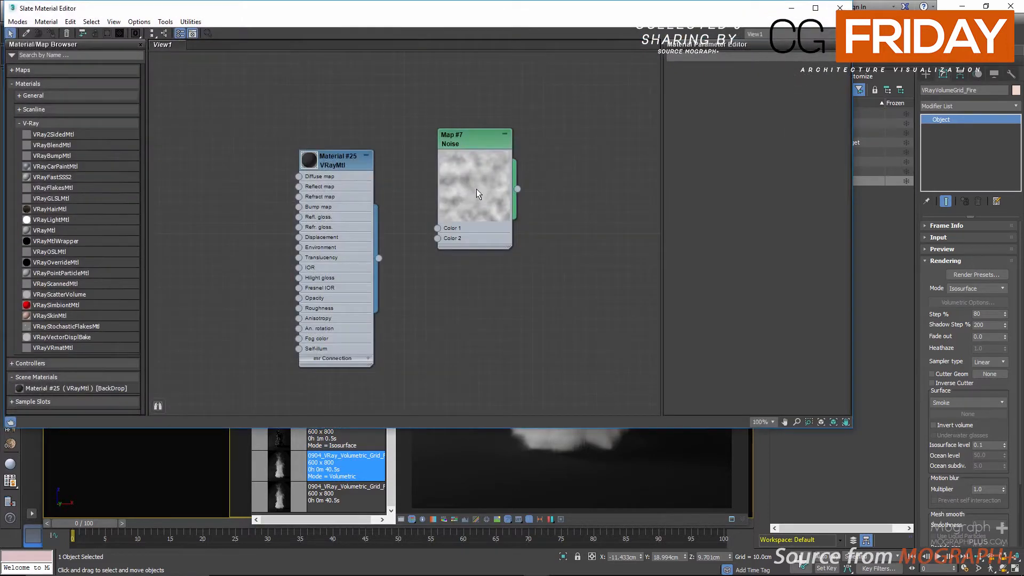
middle_click_drag(472, 227, 309, 205)
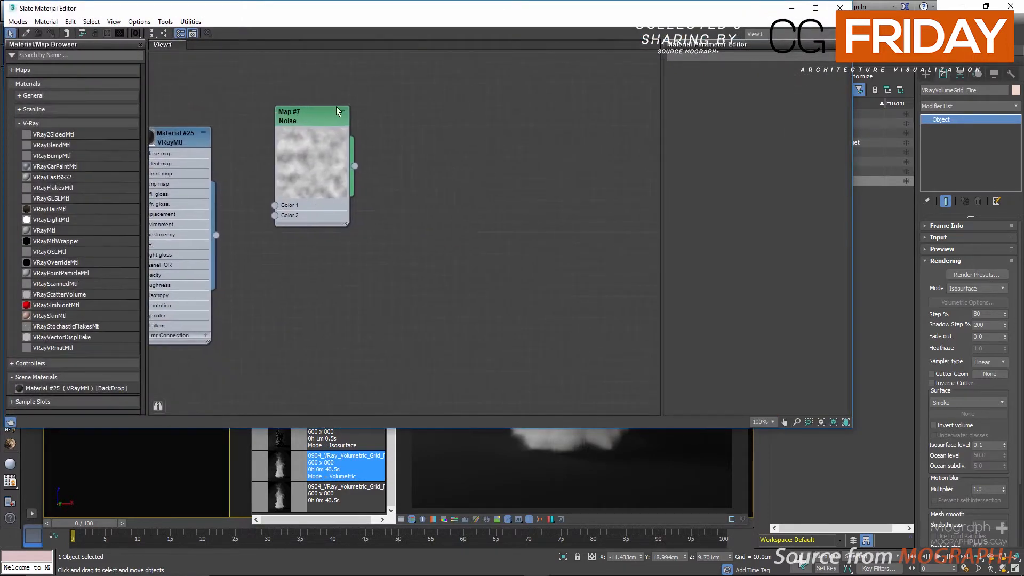
left_click_drag(284, 77, 366, 199)
key("Delete")
Step: Create a new VRayMtl, assign it to the selected fire grid and close the material editor
right_click(371, 150)
mouse_move(405, 169)
mouse_move(493, 192)
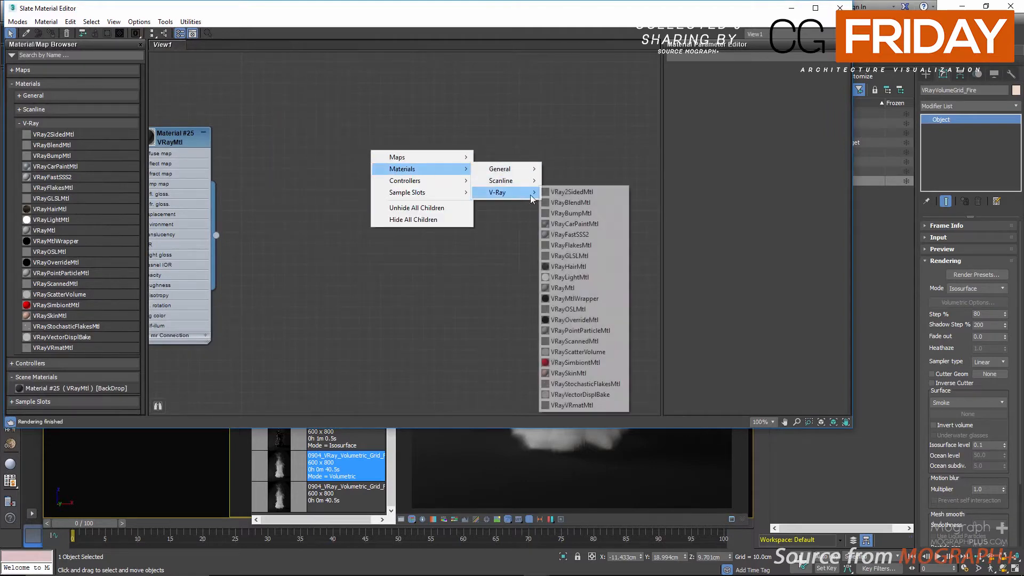
left_click(605, 288)
right_click(354, 140)
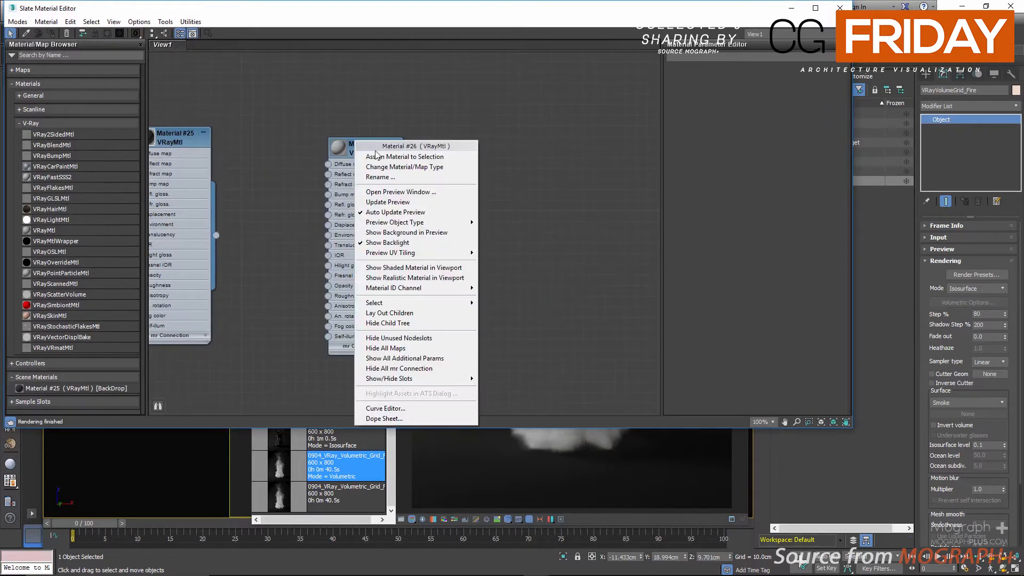
left_click(379, 159)
left_click(839, 8)
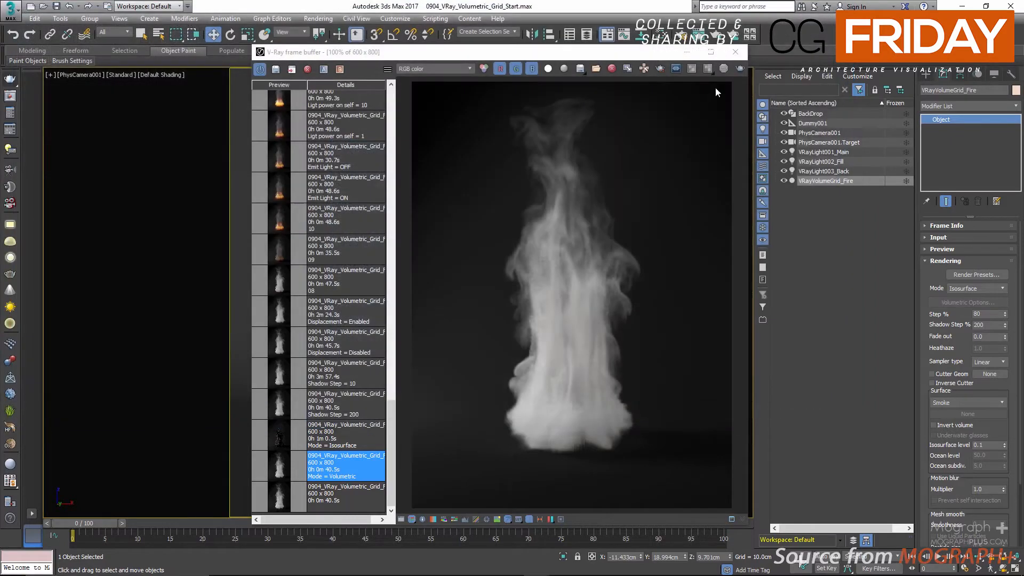
Step: View the stored Mode = Isosurface render and set the fire grid's rendering mode back to Volumetric
double_click(337, 439)
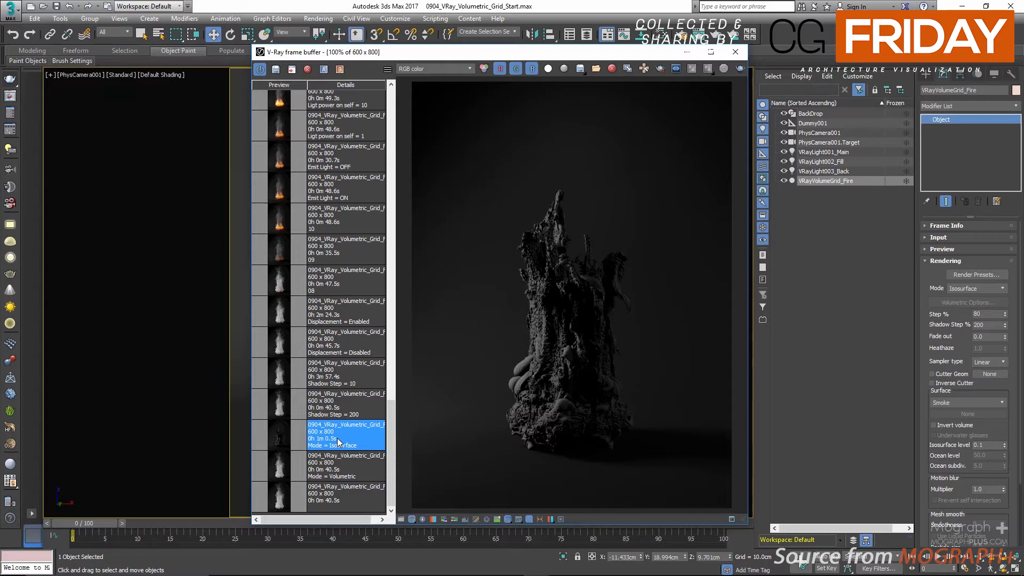
left_click(989, 287)
left_click(984, 297)
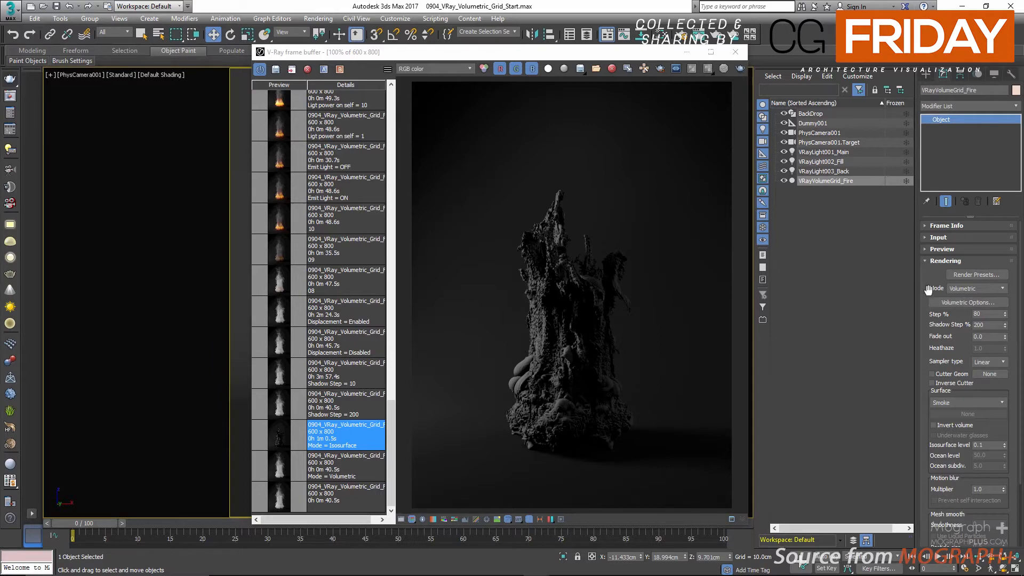
Step: Review the Fire, Smoke color and Smoke opacity sections of the volumetric render settings and look through the rendering modes
left_click(934, 301)
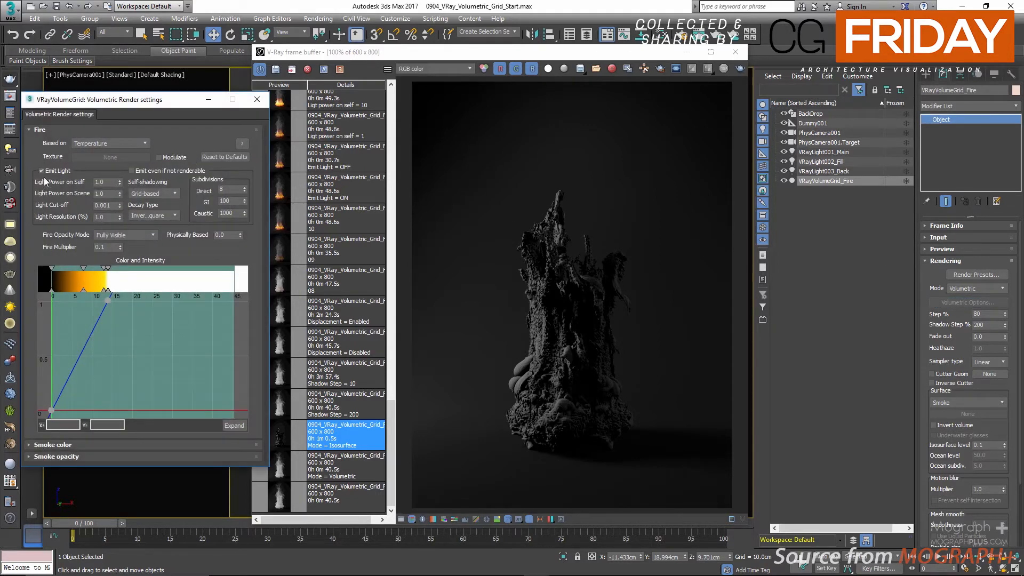
left_click(65, 130)
left_click(65, 140)
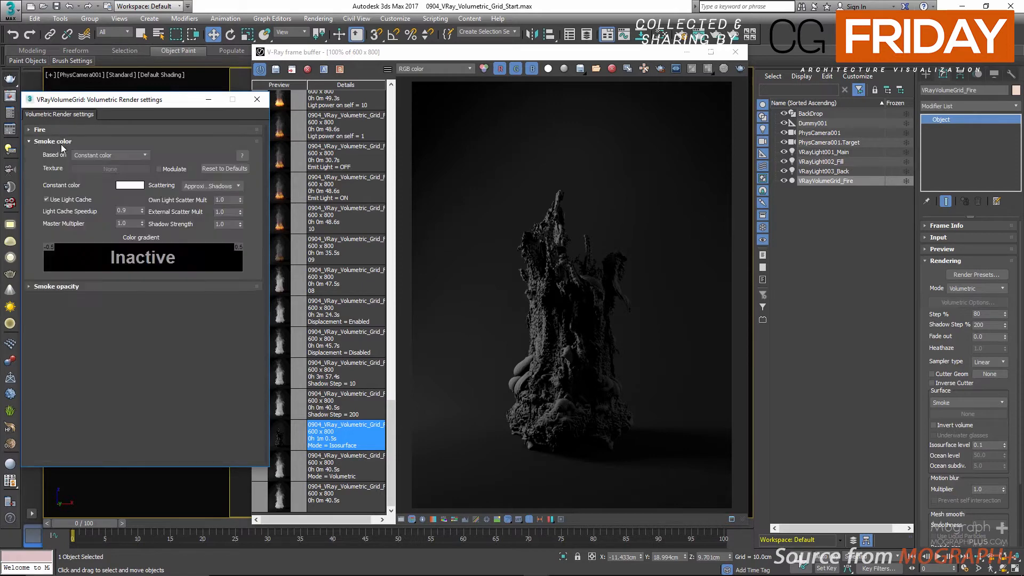
left_click(64, 141)
left_click(60, 153)
left_click(61, 154)
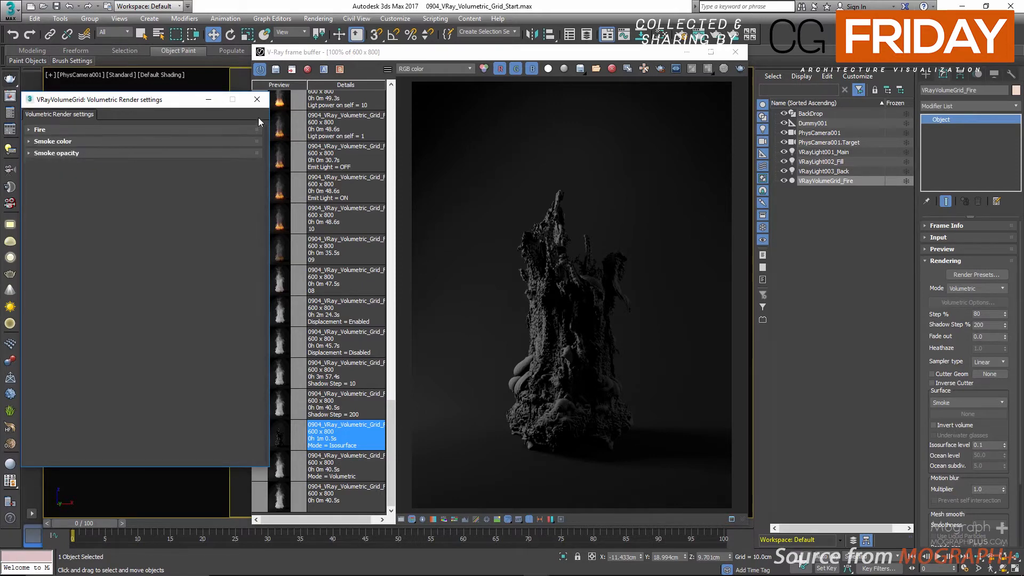
left_click(256, 100)
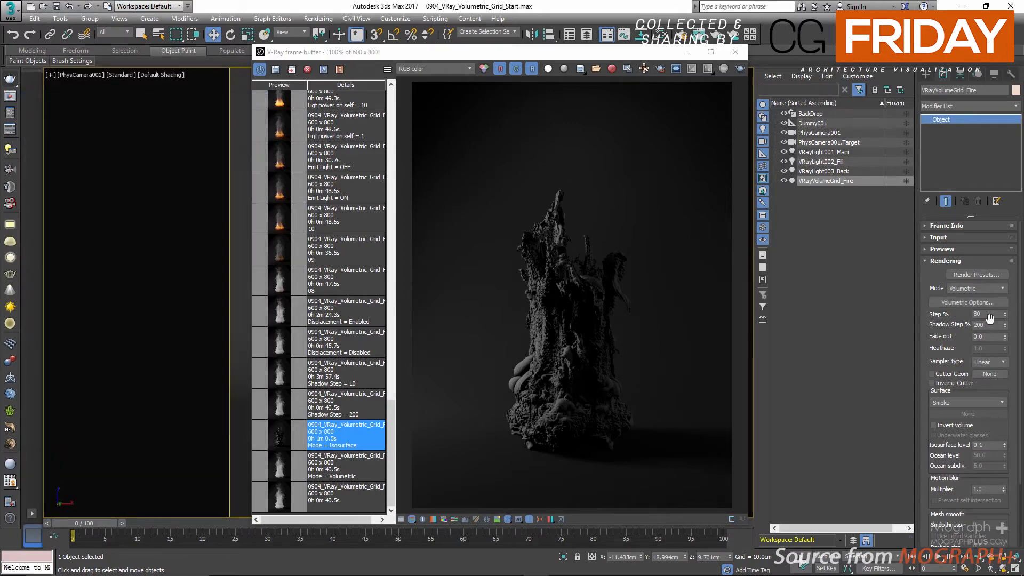
left_click(972, 289)
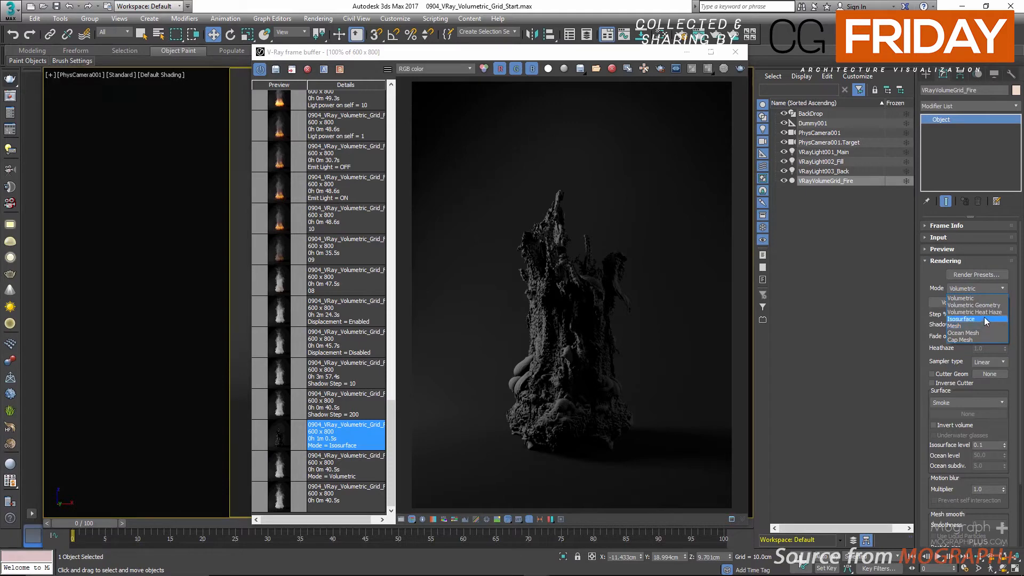
left_click(883, 307)
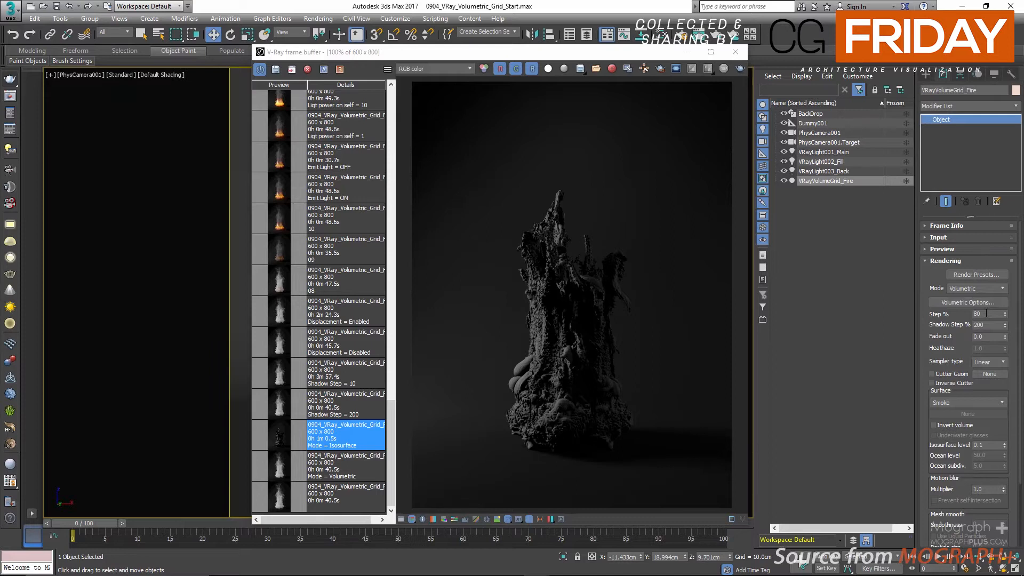
Step: Compare the stored Shadow Step = 200 and Shadow Step = 10 renders, examining the smoke detail up close
double_click(990, 324)
left_click(368, 405)
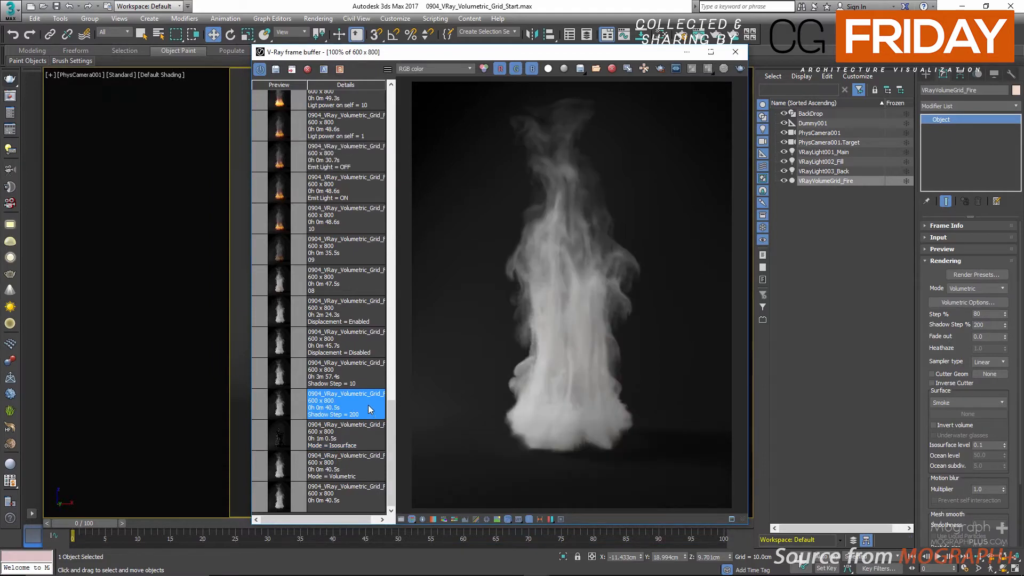
left_click(364, 376)
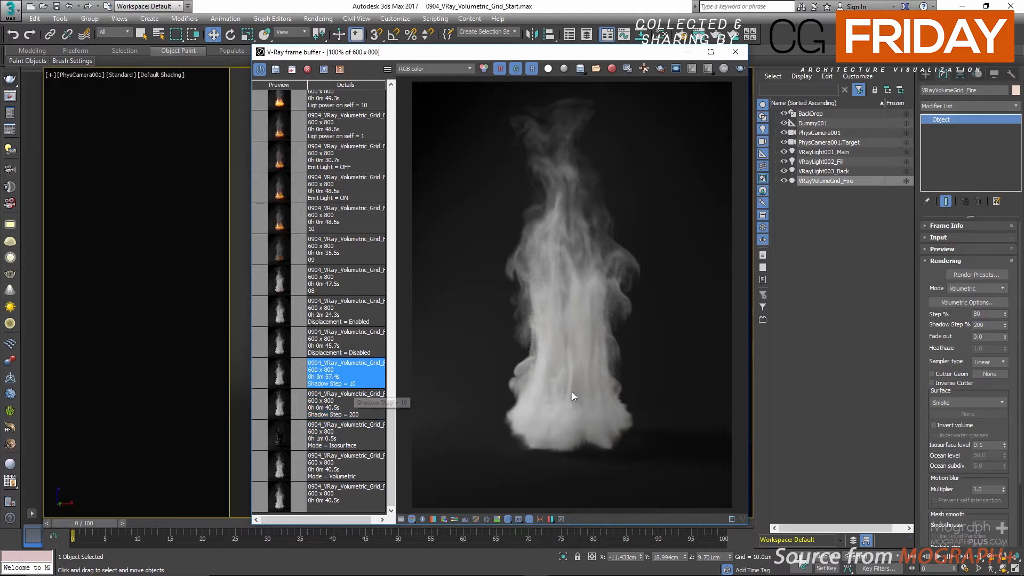
scroll(563, 428, "up", 2)
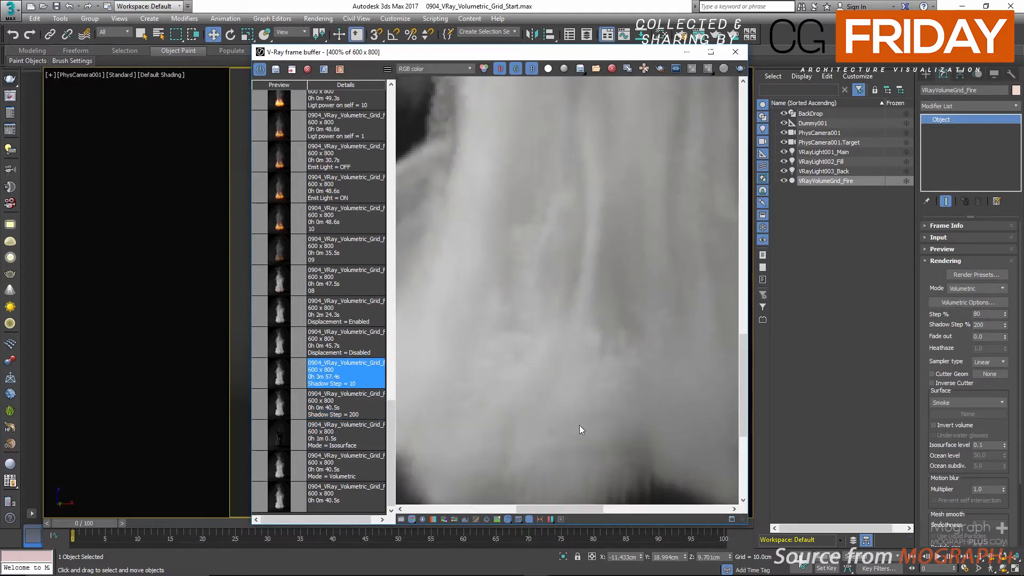
left_click(345, 404)
left_click(359, 378)
scroll(565, 338, "down", 1)
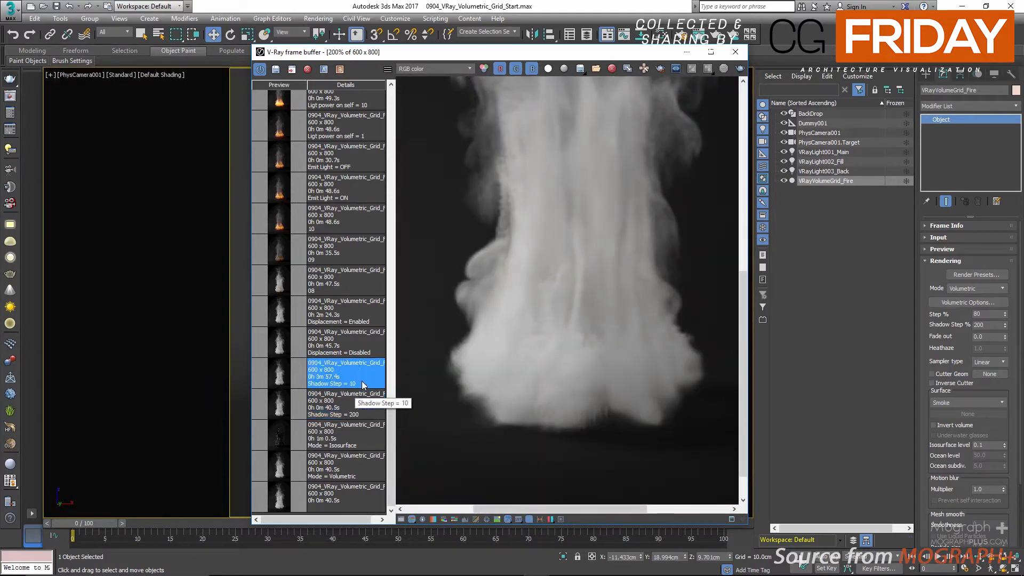
scroll(514, 351, "down", 1)
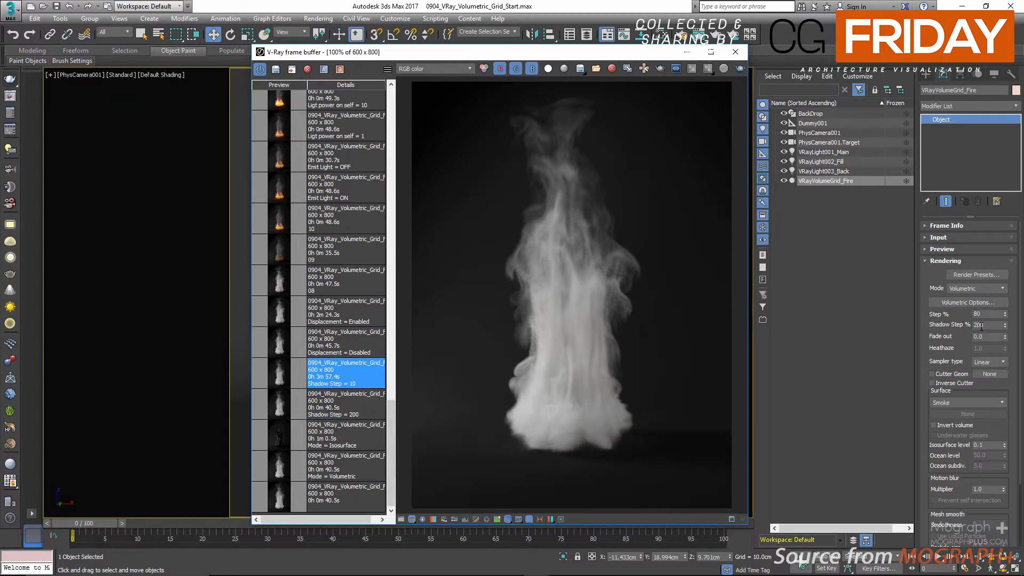
Step: Look through the fire grid's rendering modes, the Surface channel options and the motion blur multiplier
left_click_drag(948, 336, 947, 274)
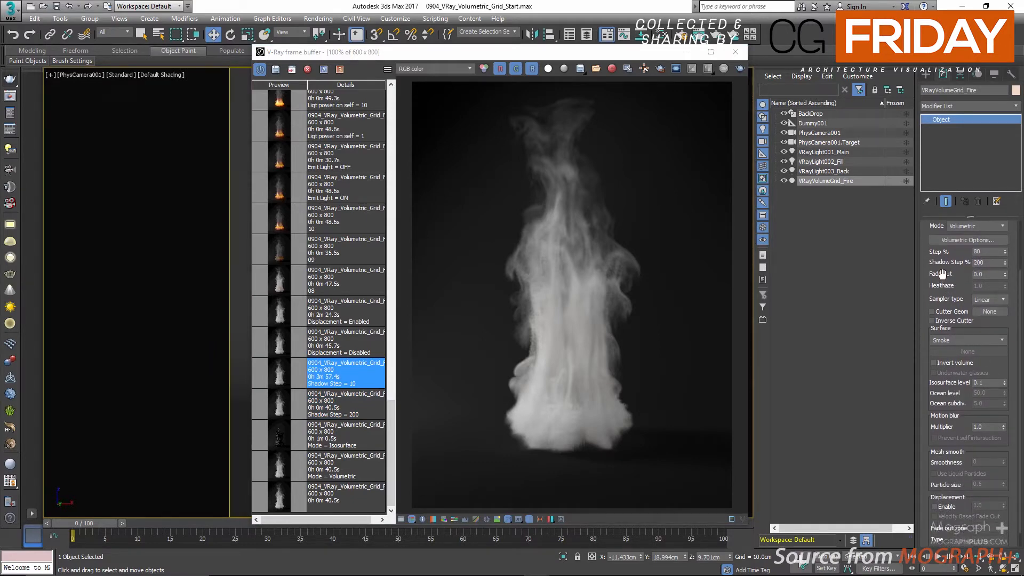
left_click(974, 225)
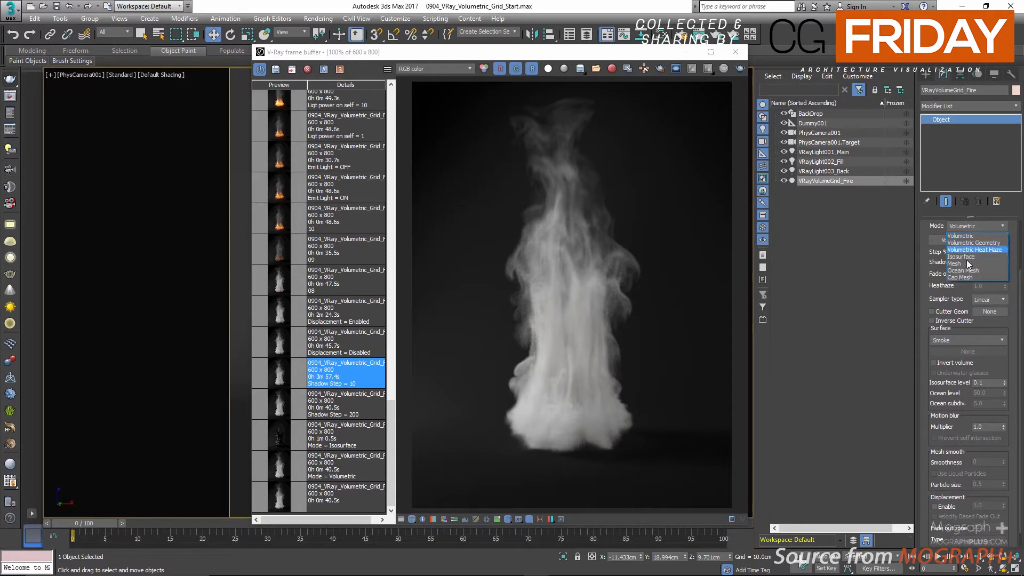
left_click(861, 283)
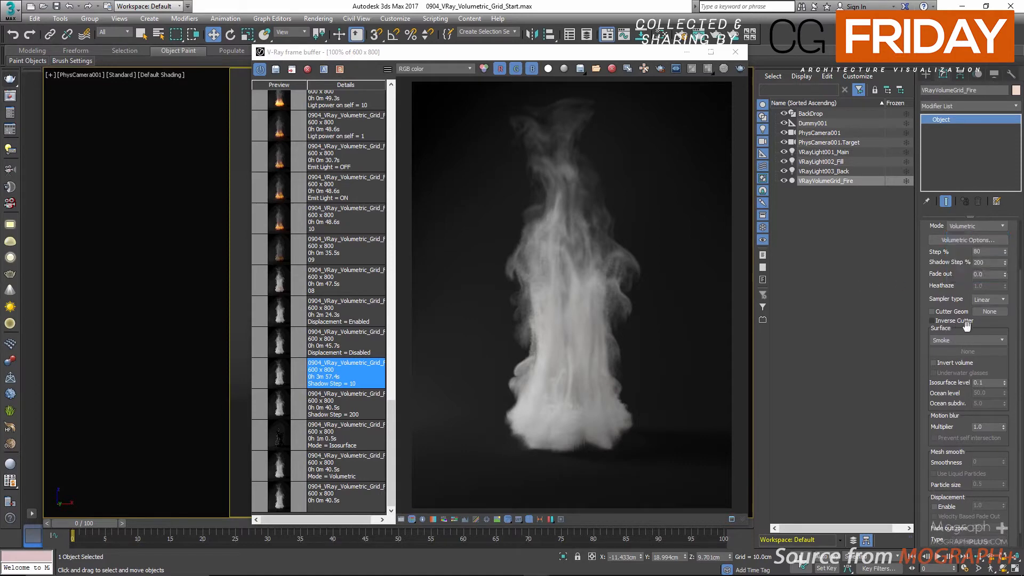
left_click(1003, 340)
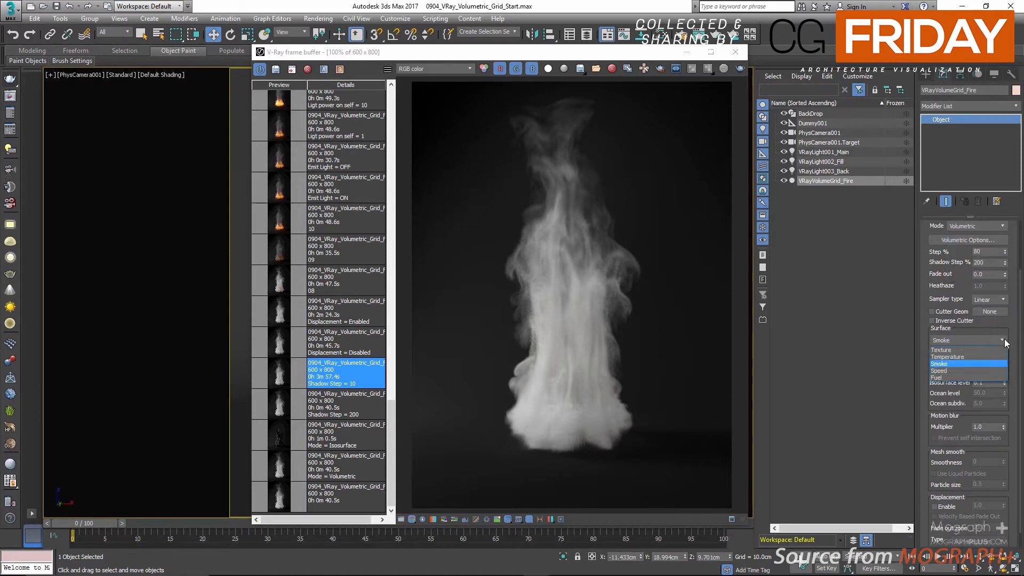
left_click(894, 335)
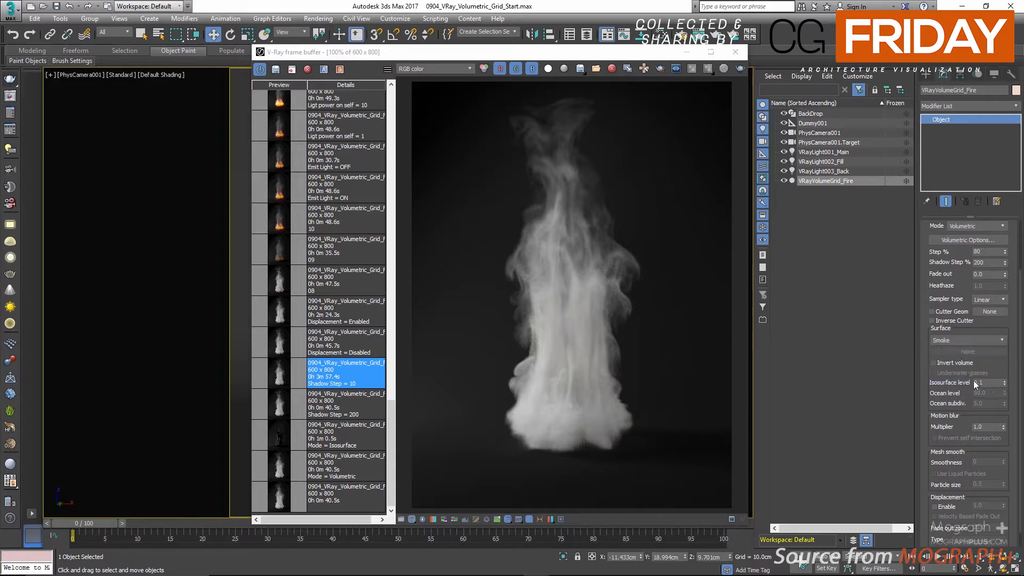
scroll(955, 384, "down", 2)
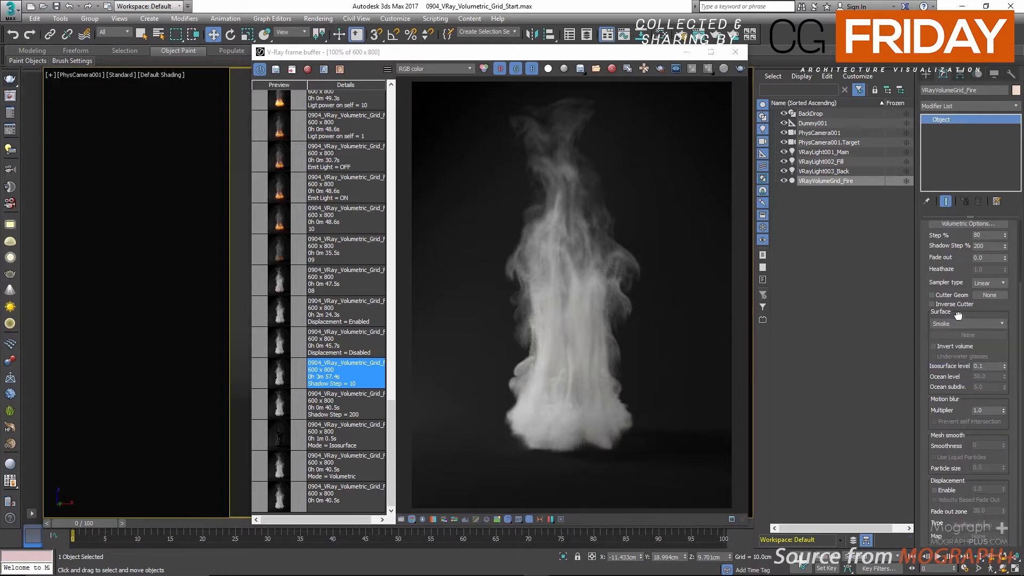
left_click(988, 414)
Step: Enable displacement on the fire grid and set the displacement type to Vector
left_click(946, 491)
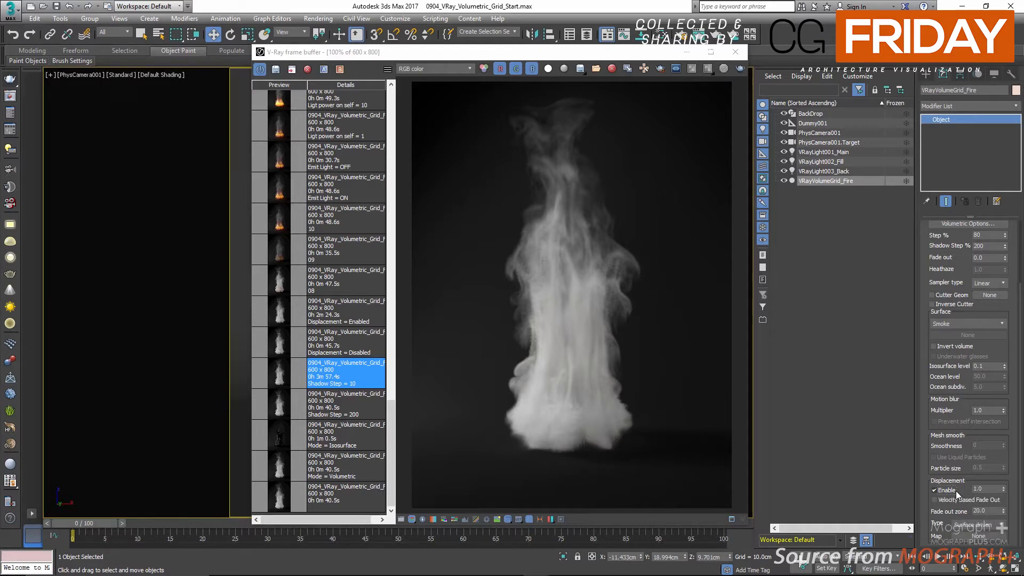
left_click(982, 525)
left_click(980, 548)
left_click(826, 414)
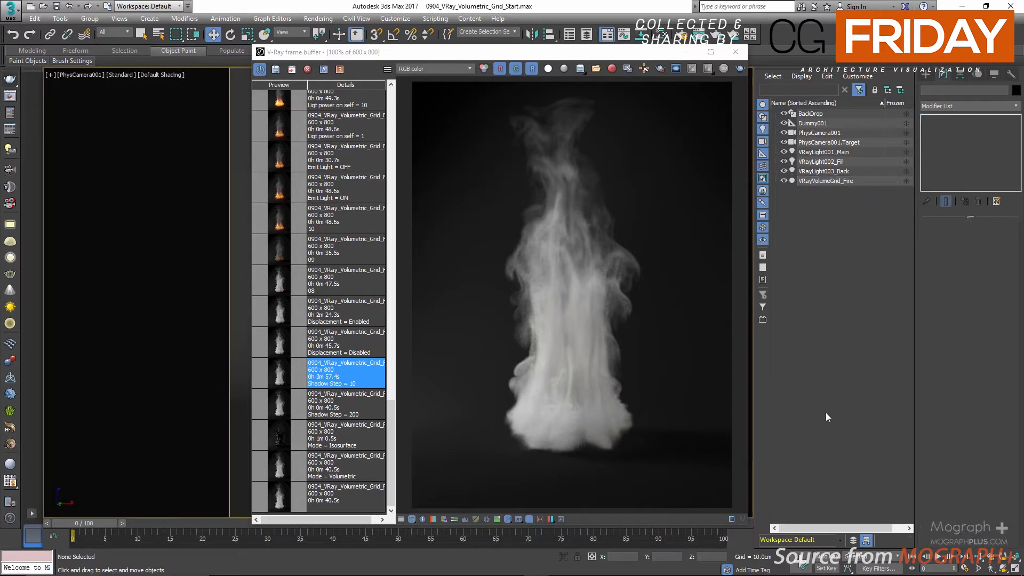
Step: Reselect VRayVolumeGrid_Fire and add a Noise map beside its VRayMtl in the Slate Material Editor, showing the map's parameters
left_click(808, 182)
key("m")
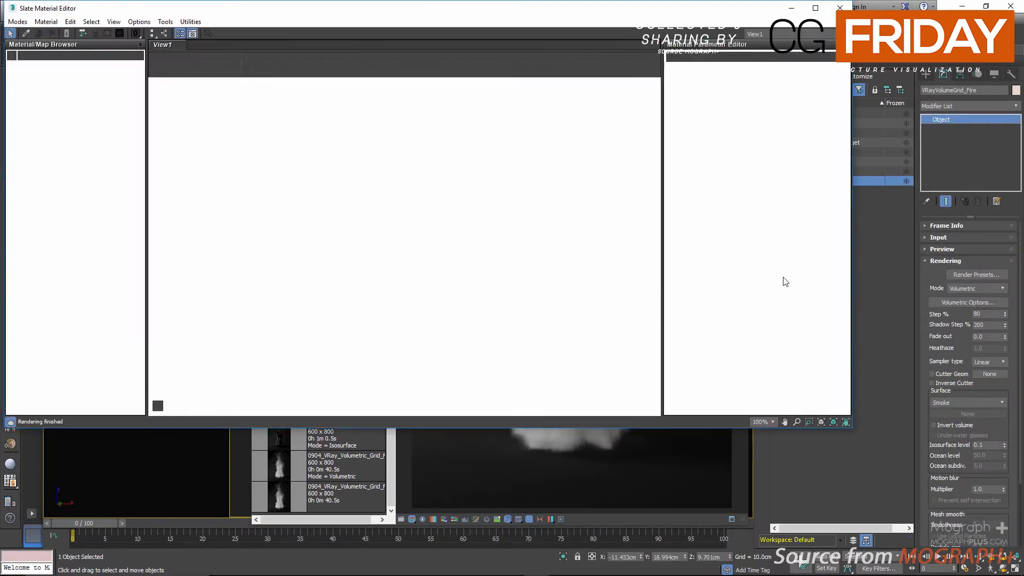
right_click(421, 162)
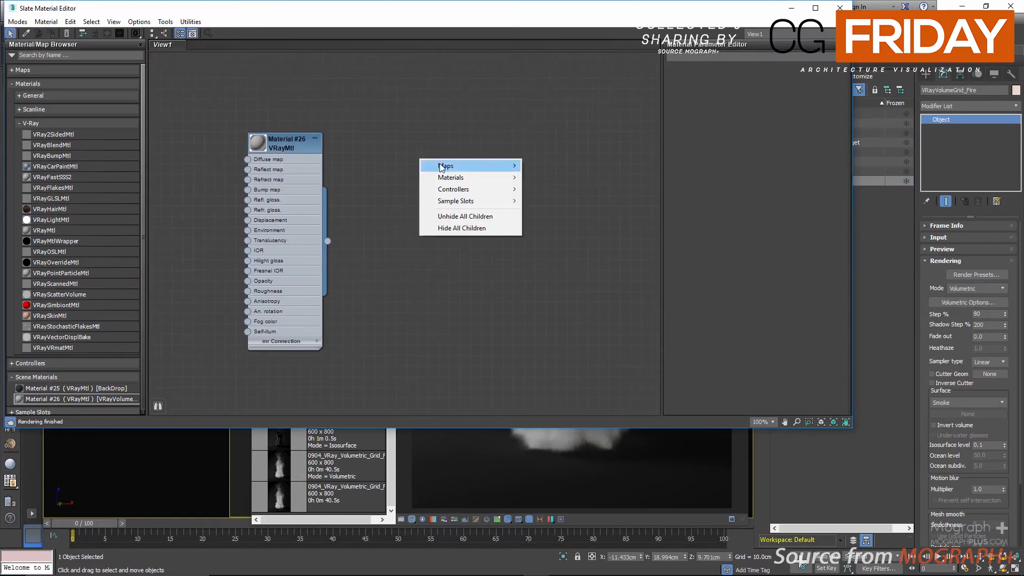
mouse_move(448, 166)
mouse_move(572, 179)
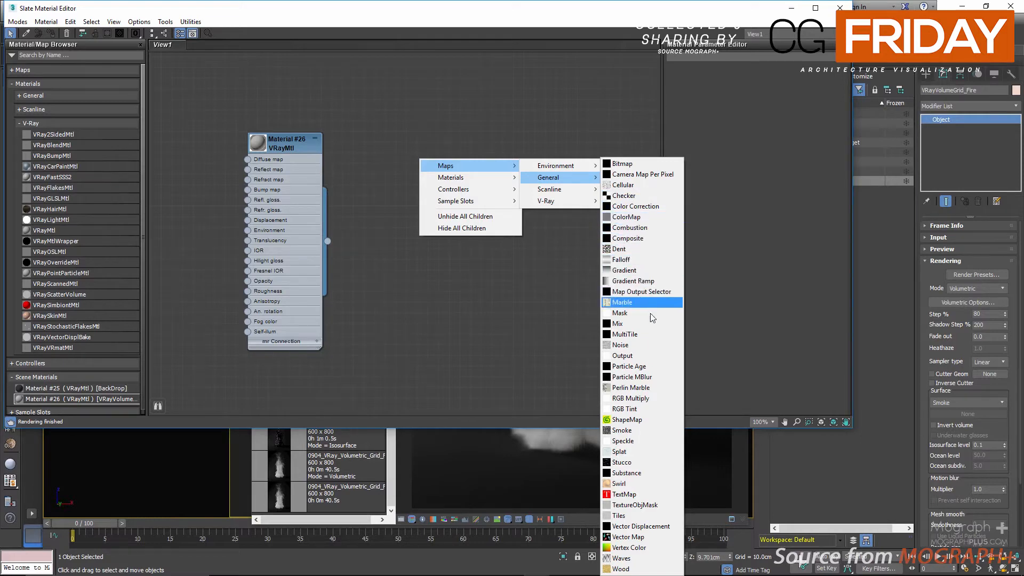
left_click(647, 344)
double_click(400, 152)
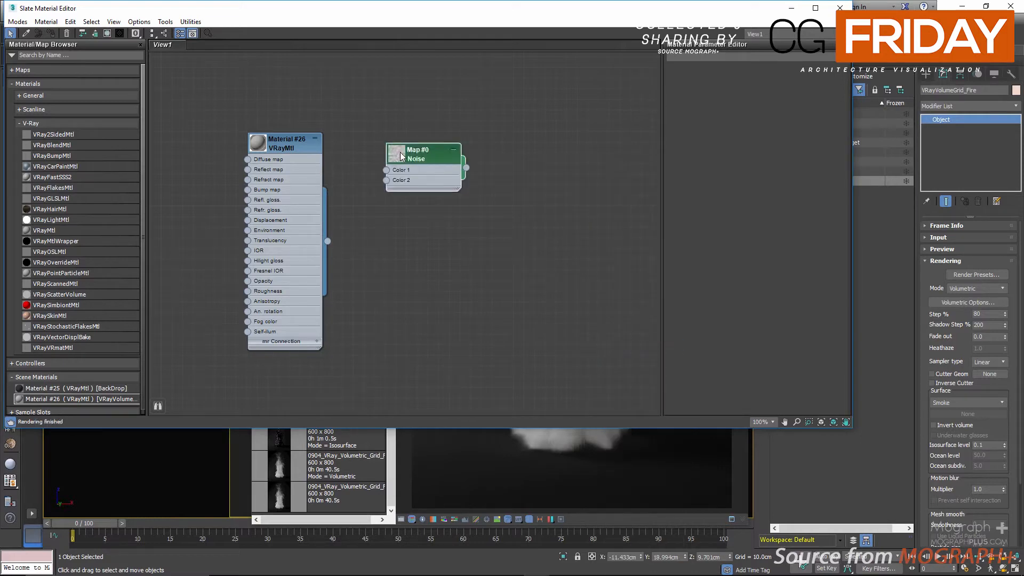
left_click_drag(415, 154, 479, 186)
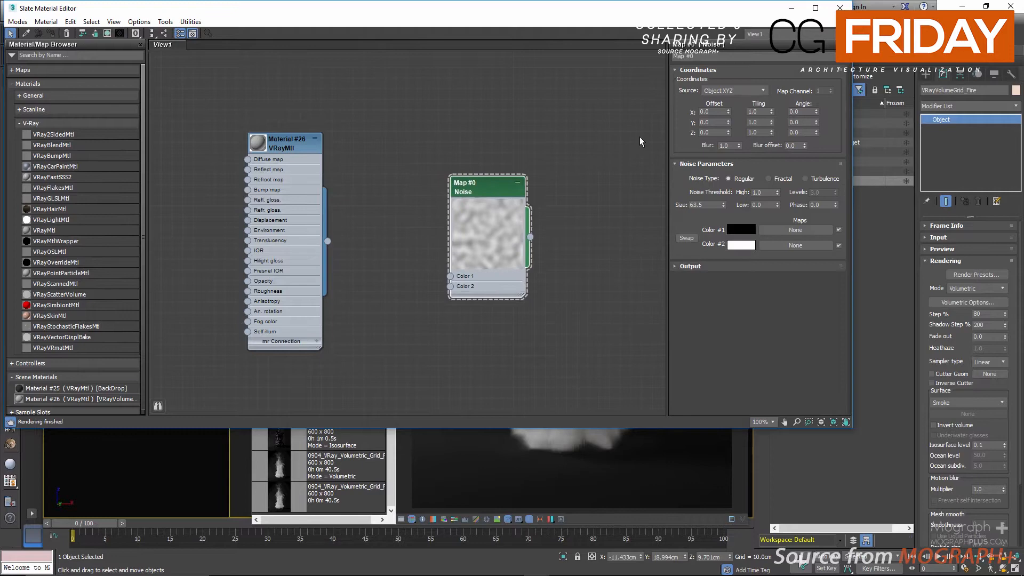
Step: Set the Noise map's coordinate source to World XYZ and its size to 5
left_click(727, 91)
left_click(744, 107)
double_click(713, 205)
type("5")
key("Return")
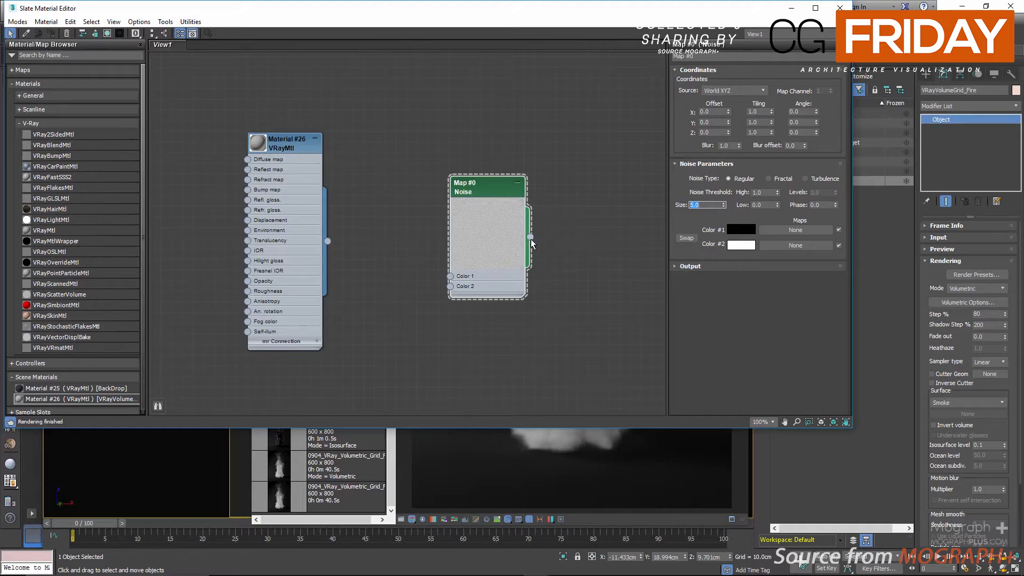
Step: Connect the Noise map to the Map slot of the fire grid's displacement settings
left_click_drag(529, 237, 648, 377)
left_click(993, 445)
scroll(994, 441, "down", 3)
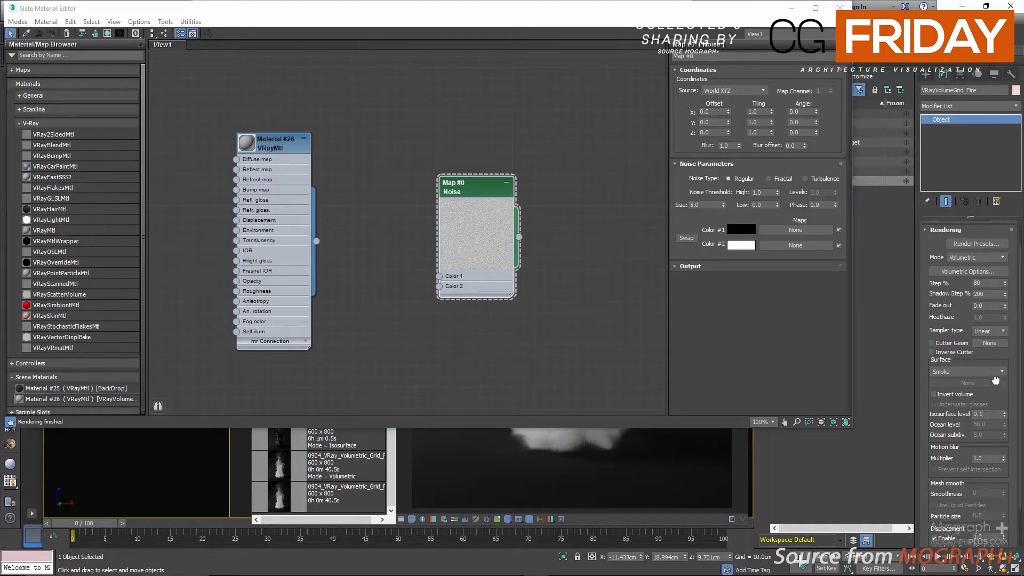
left_click_drag(520, 237, 972, 541)
left_click(488, 323)
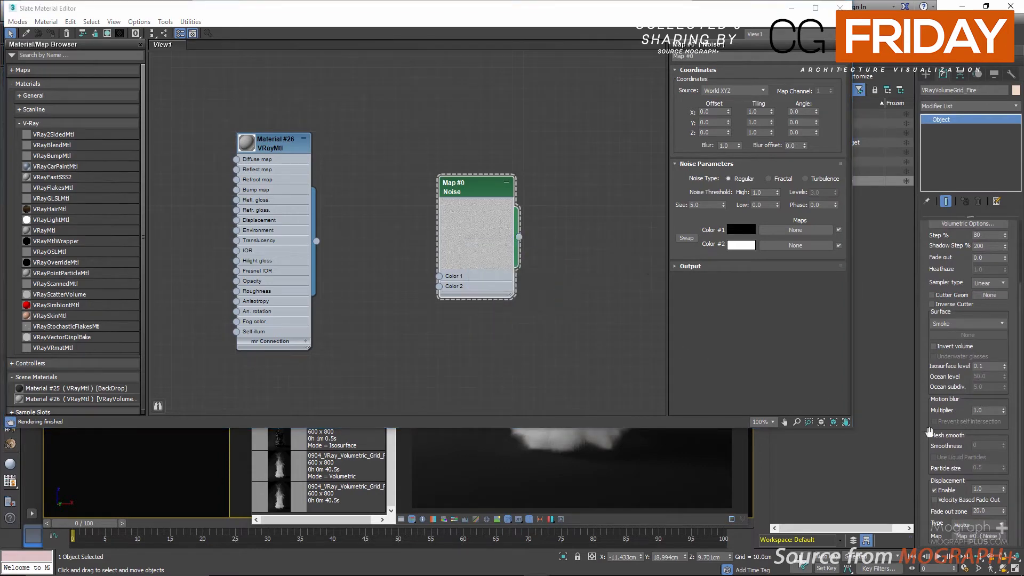
Step: Set the fire grid's displacement amount to 15 and close the material editor
left_click(984, 488)
type("15")
key("Return")
left_click(841, 10)
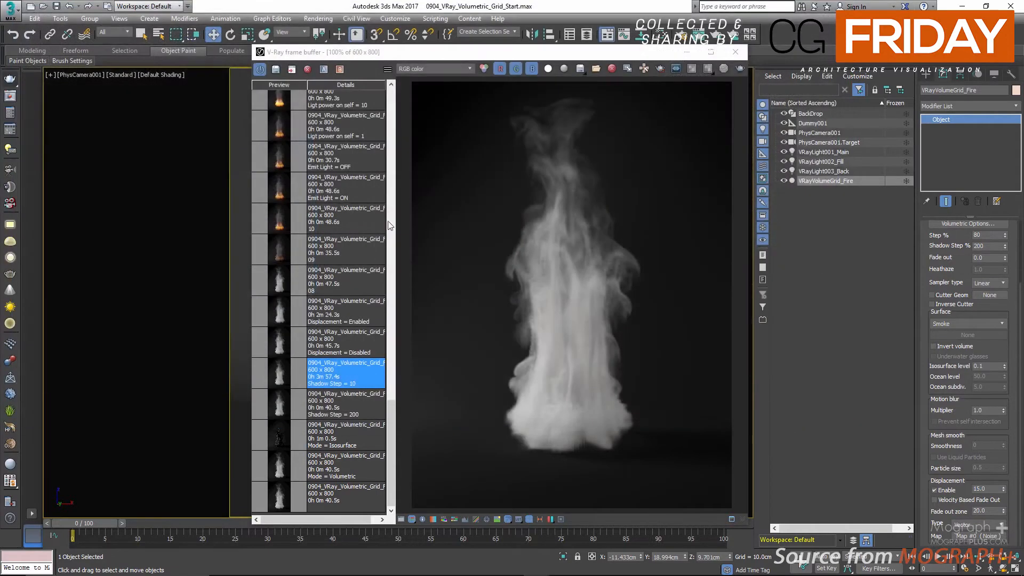
Step: Compare the stored Displacement = Disabled and Displacement = Enabled renders, examining the smoke detail up close
left_click(339, 349)
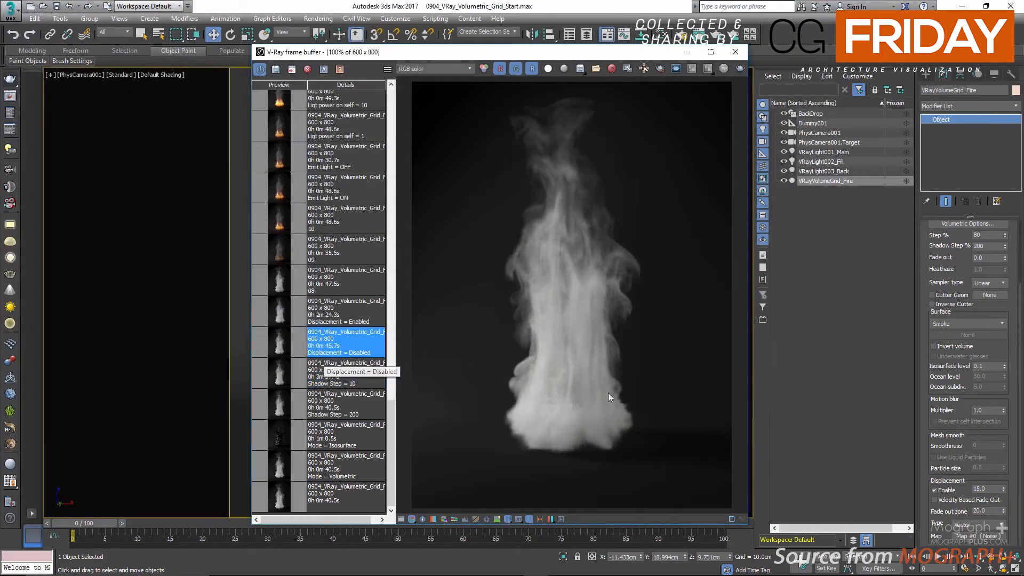
left_click(936, 491)
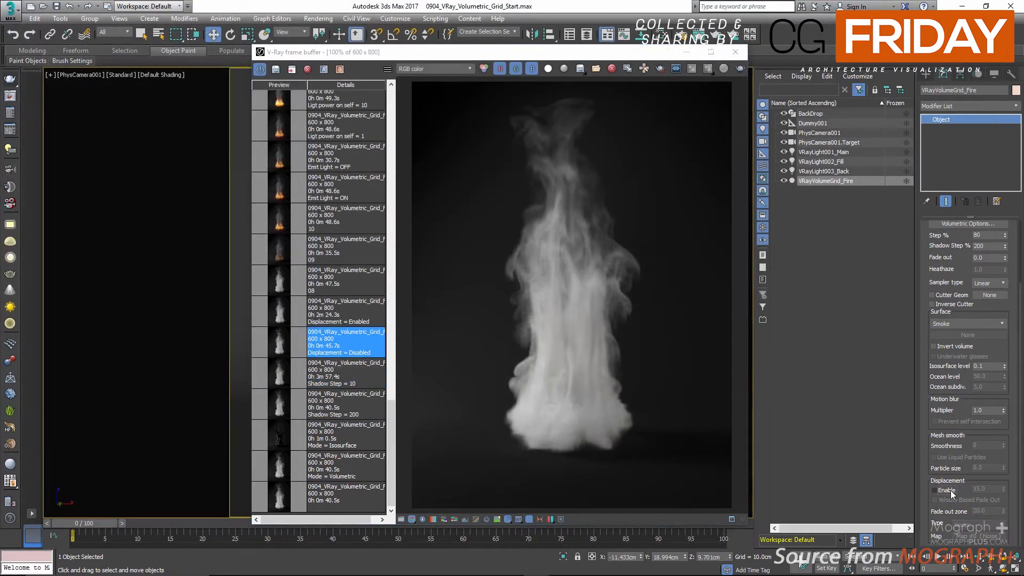
left_click(941, 491)
left_click(322, 314)
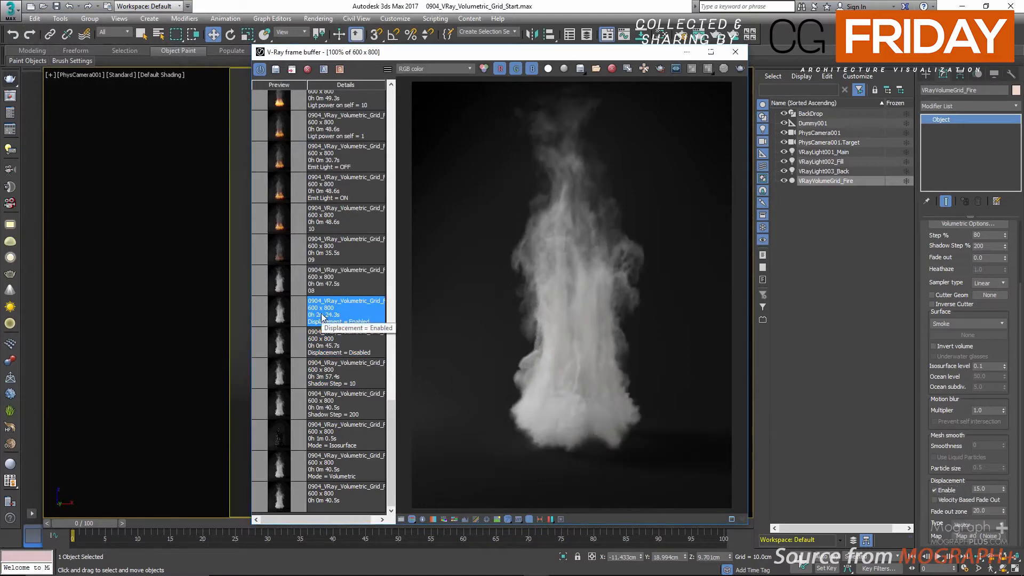
left_click(355, 346)
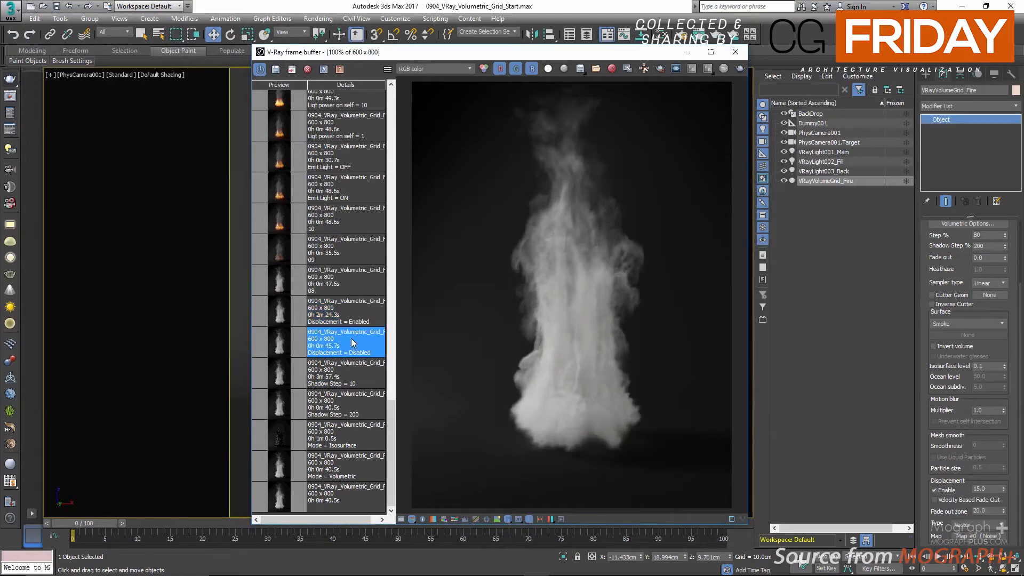
left_click(350, 322)
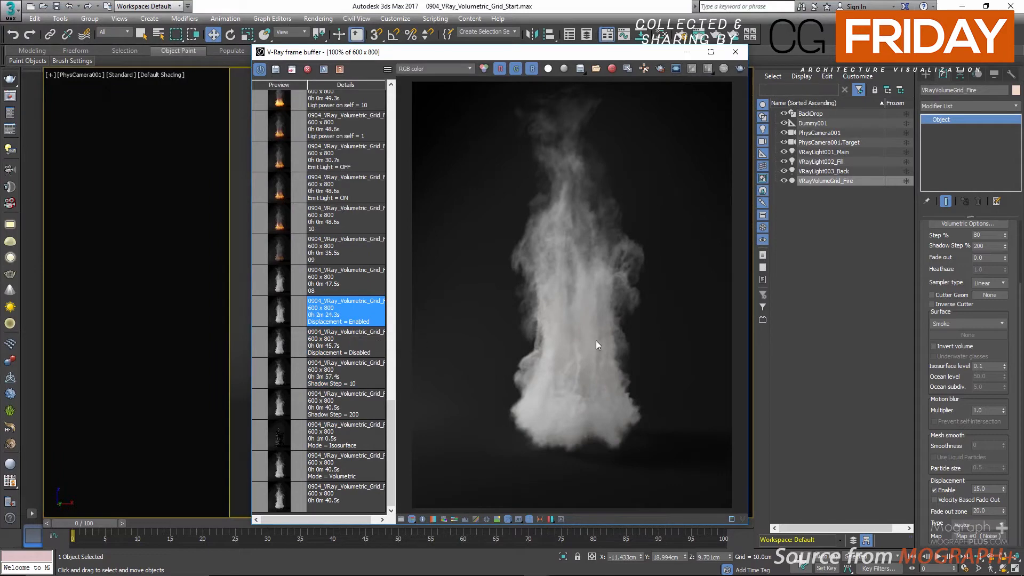
scroll(596, 340, "up", 5)
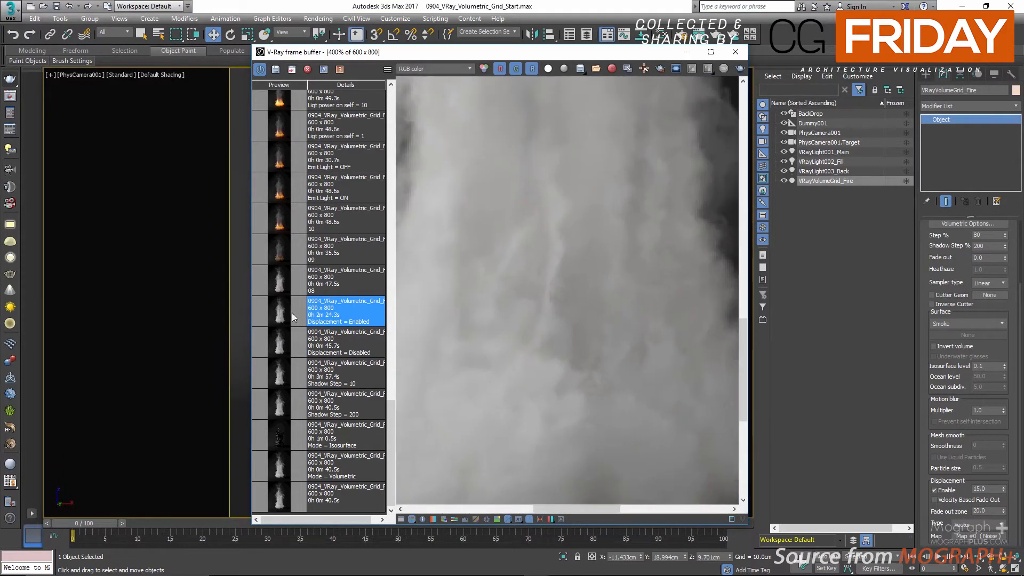
left_click(369, 350)
double_click(367, 323)
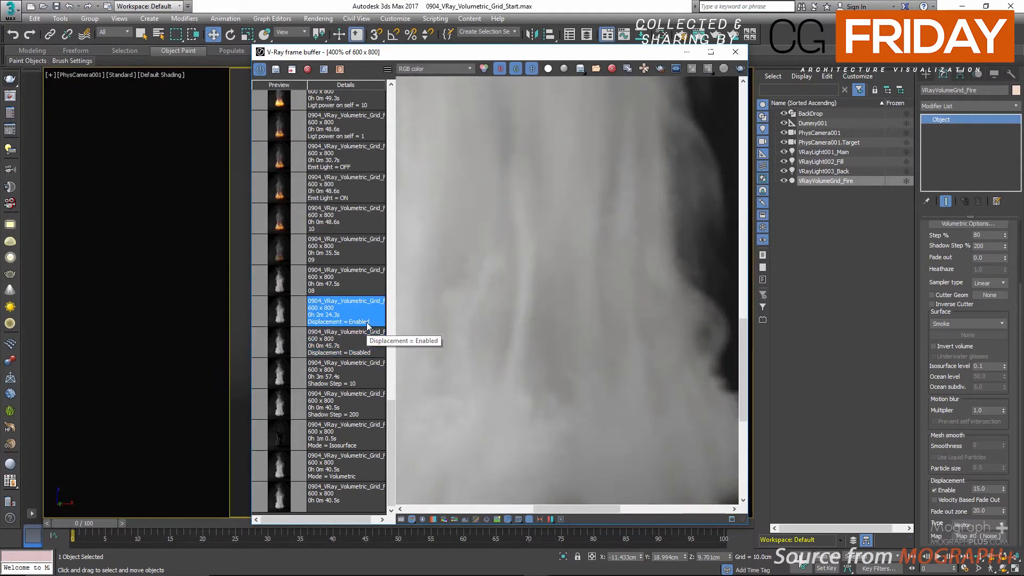
scroll(482, 325, "down", 1)
scroll(510, 296, "down", 1)
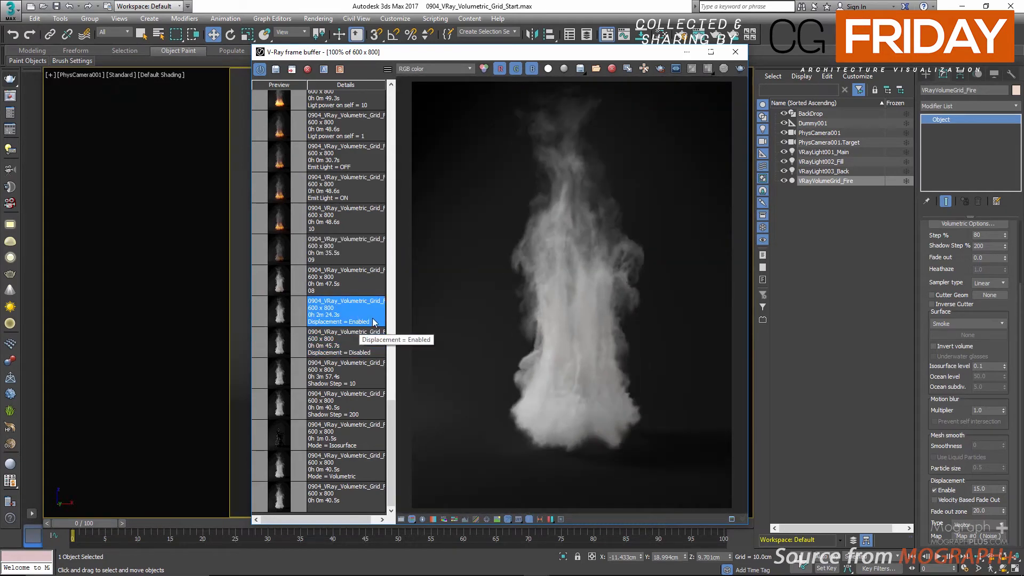
Step: Turn off displacement and open the fire grid's volumetric render settings beside the frame buffer
left_click(934, 490)
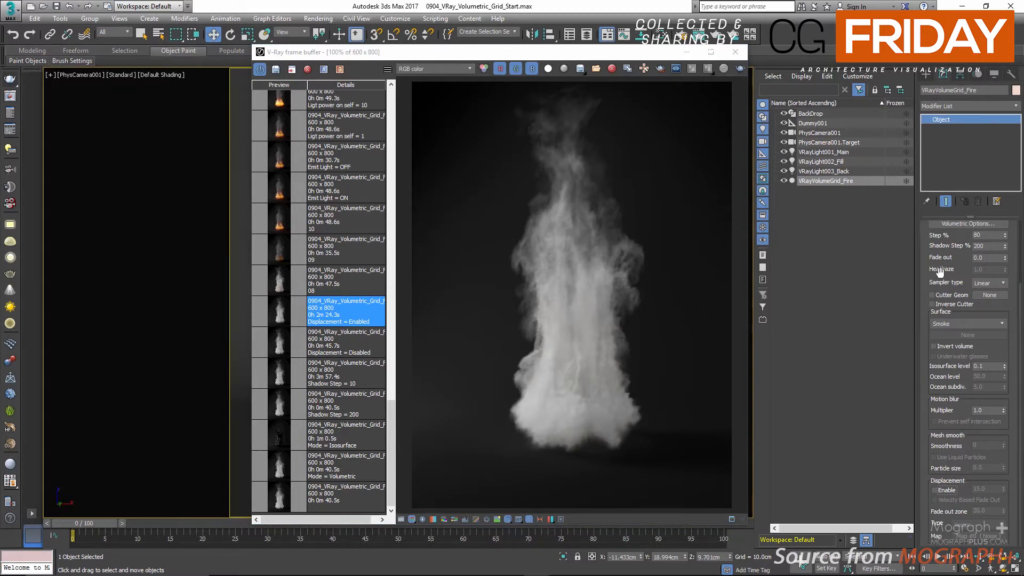
left_click_drag(948, 278, 952, 360)
left_click(968, 303)
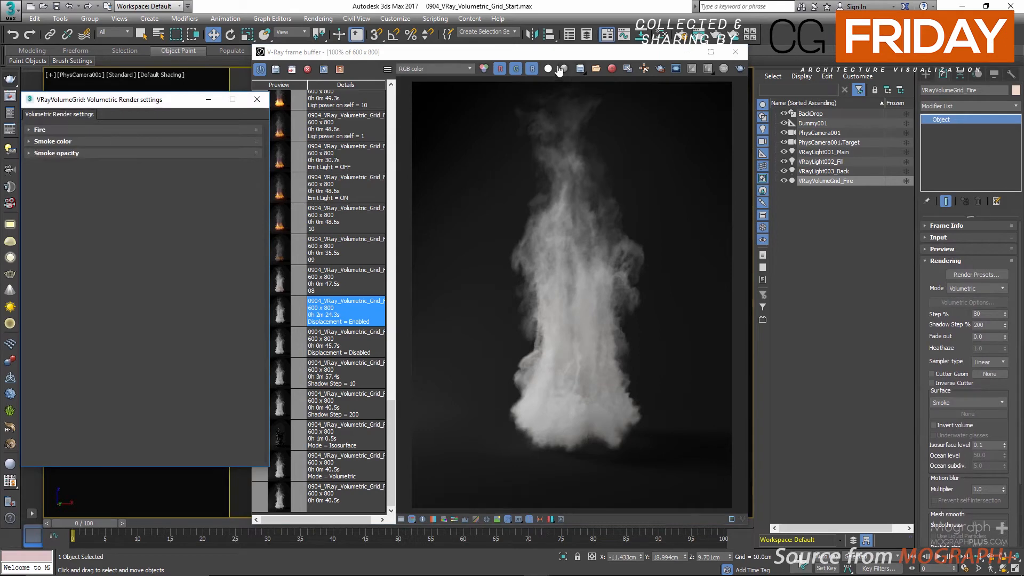
left_click_drag(564, 57, 605, 56)
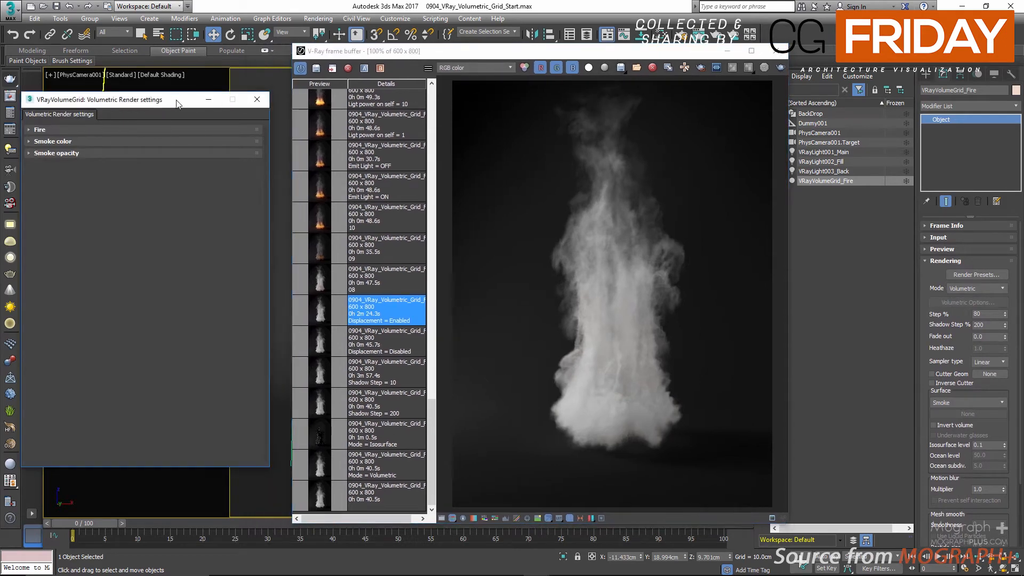
left_click_drag(169, 102, 178, 102)
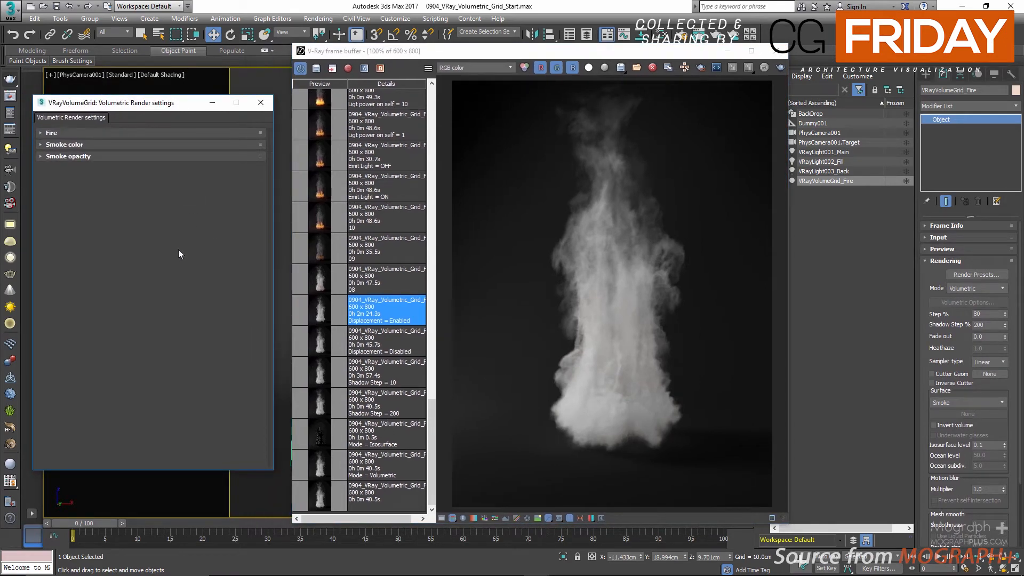
Step: Expand the Fire section of the volumetric render settings and make the settings window taller
left_click(121, 132)
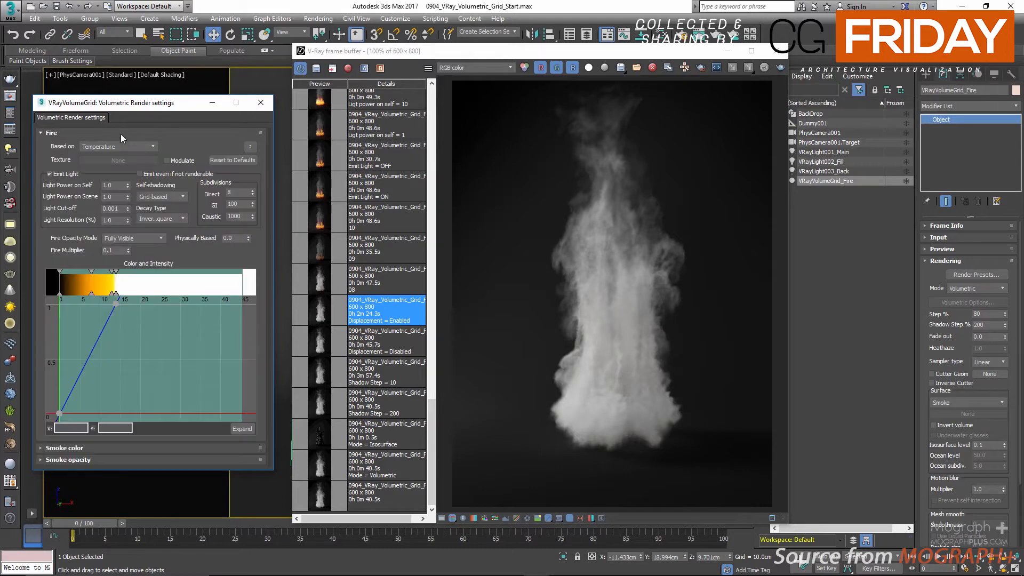
left_click_drag(120, 103, 122, 26)
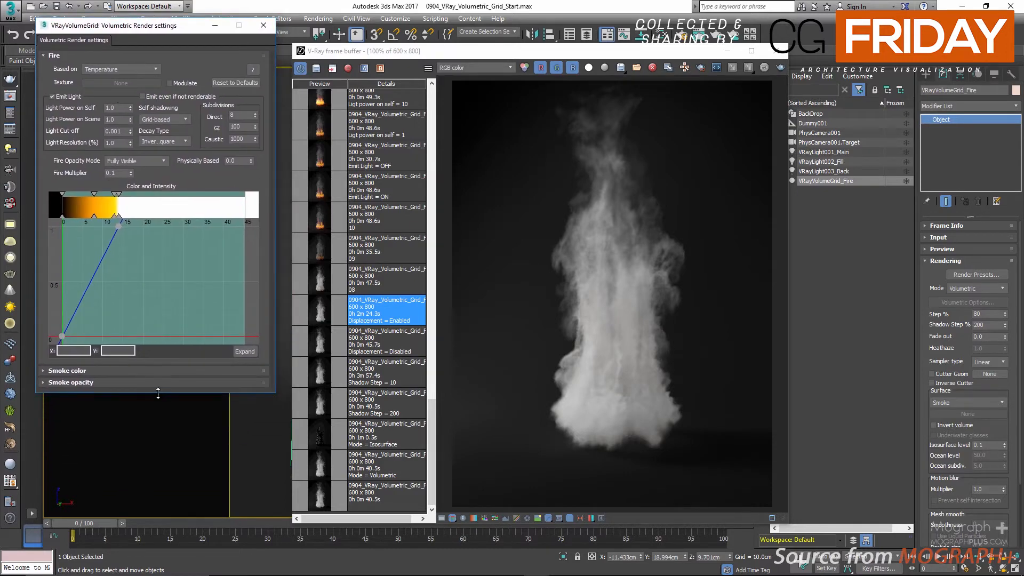
left_click_drag(159, 393, 158, 542)
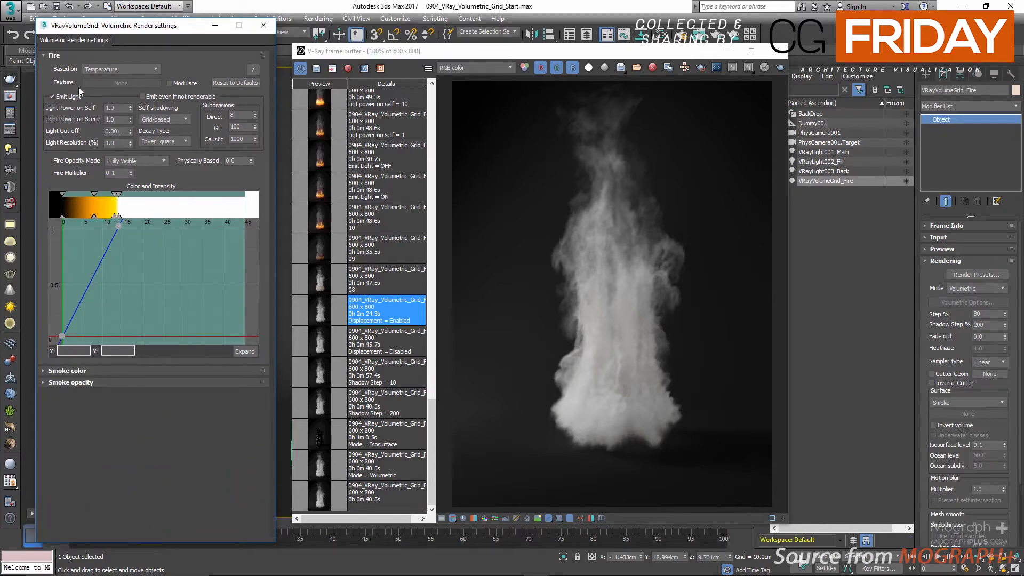
Step: Review the fire's Based on sources, Fire Opacity Mode and Fire Multiplier
left_click(119, 69)
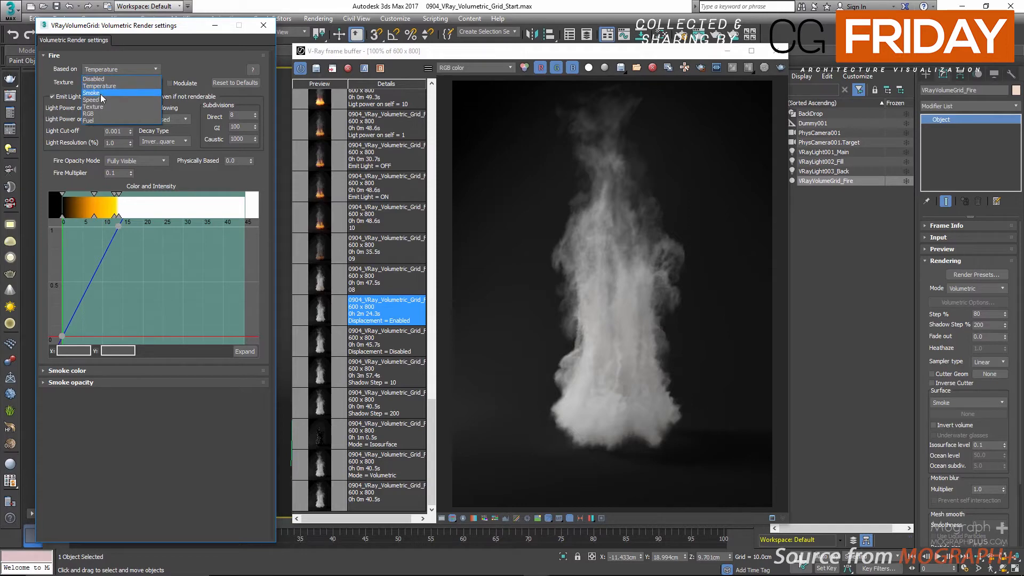
left_click(141, 55)
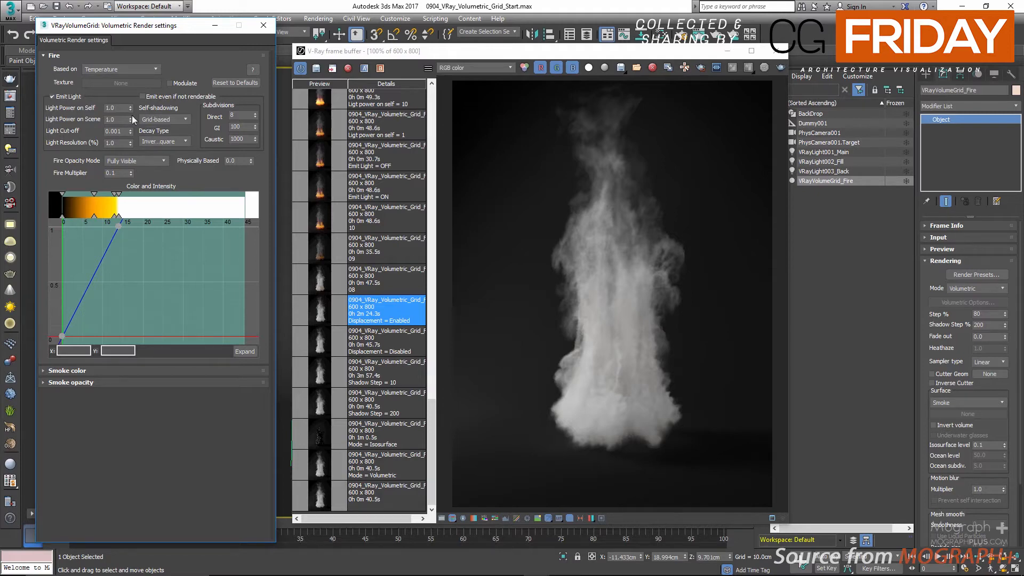
left_click(126, 160)
left_click(125, 160)
double_click(124, 172)
Step: Delete the white, yellow and orange colour keys from the fire gradient, keeping only the black key at 0
left_click(116, 216)
right_click(117, 216)
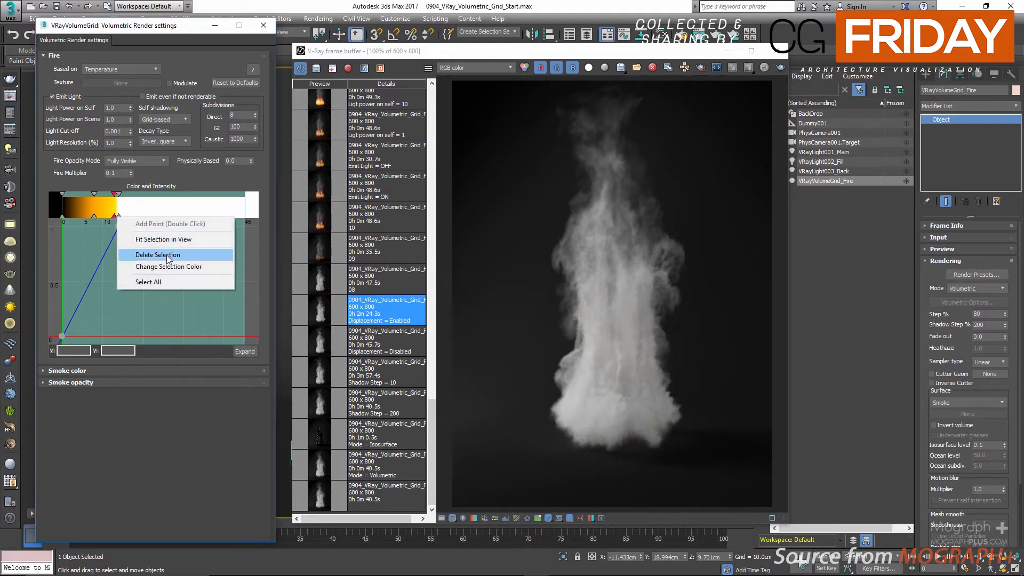
left_click(167, 255)
right_click(118, 217)
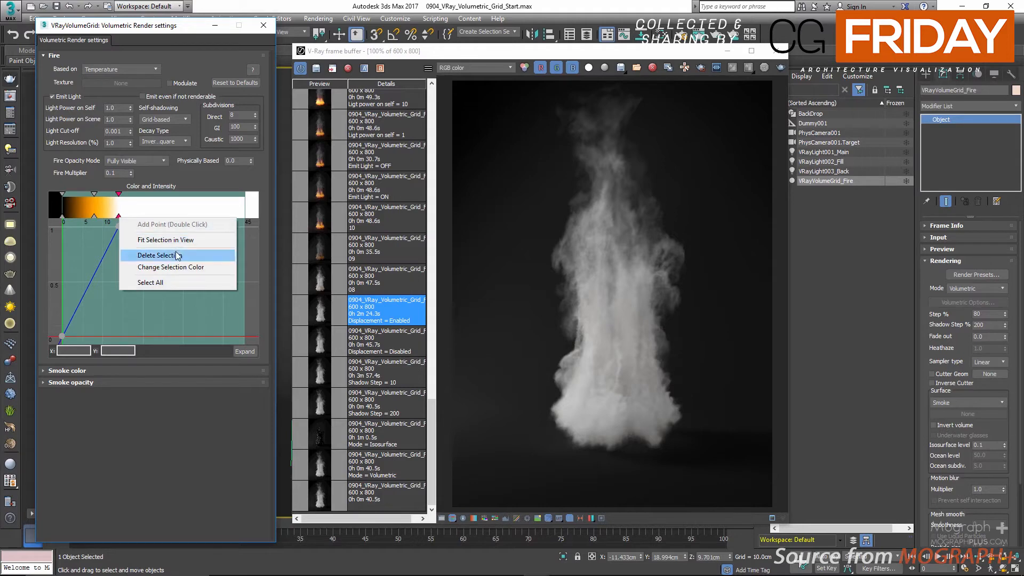
left_click(169, 254)
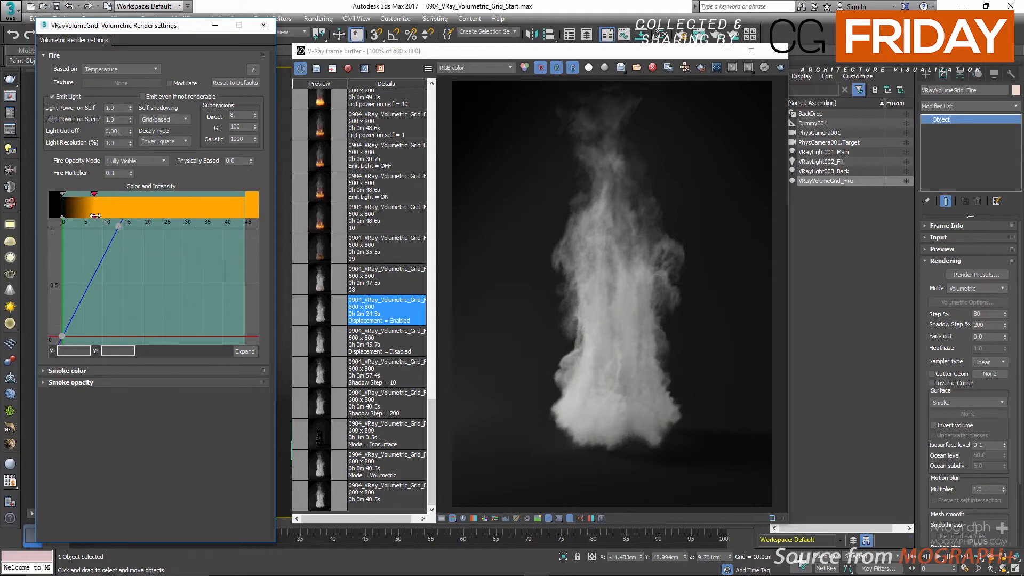
right_click(95, 215)
left_click(191, 253)
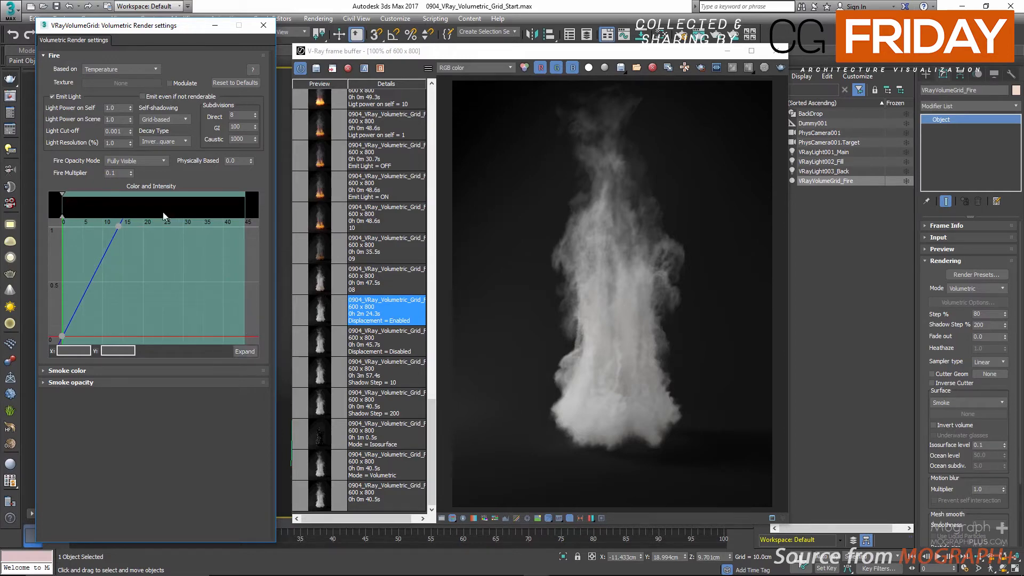
left_click(152, 162)
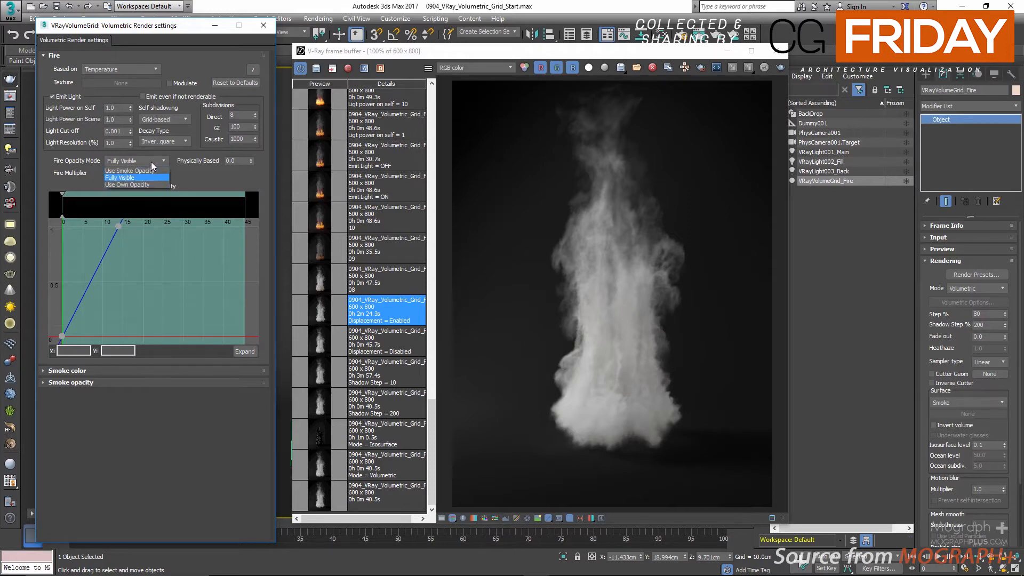
left_click(151, 162)
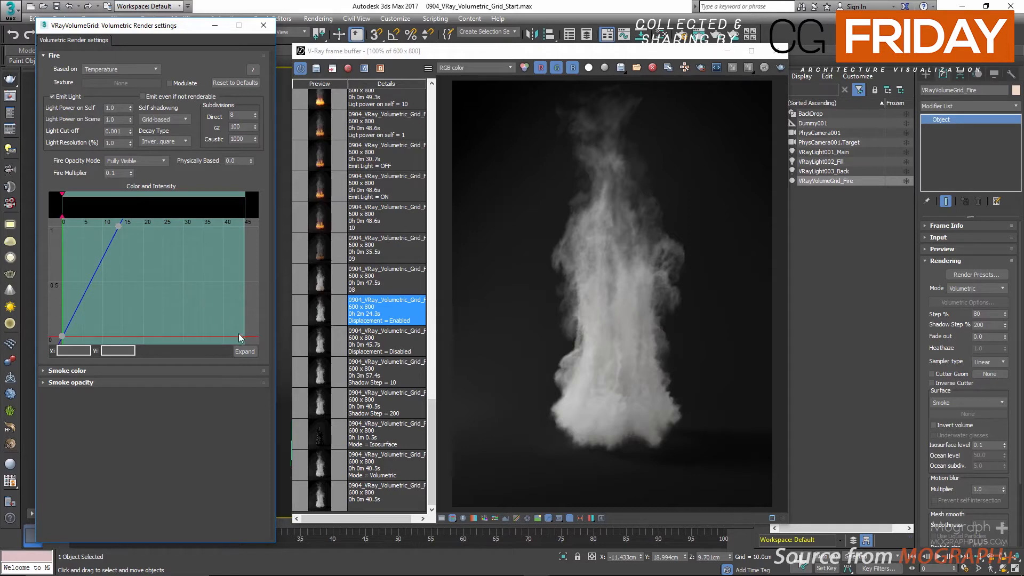
Step: Open the fire's Color and Intensity graph in its own window, widen it and fit the full temperature range in view
left_click(245, 351)
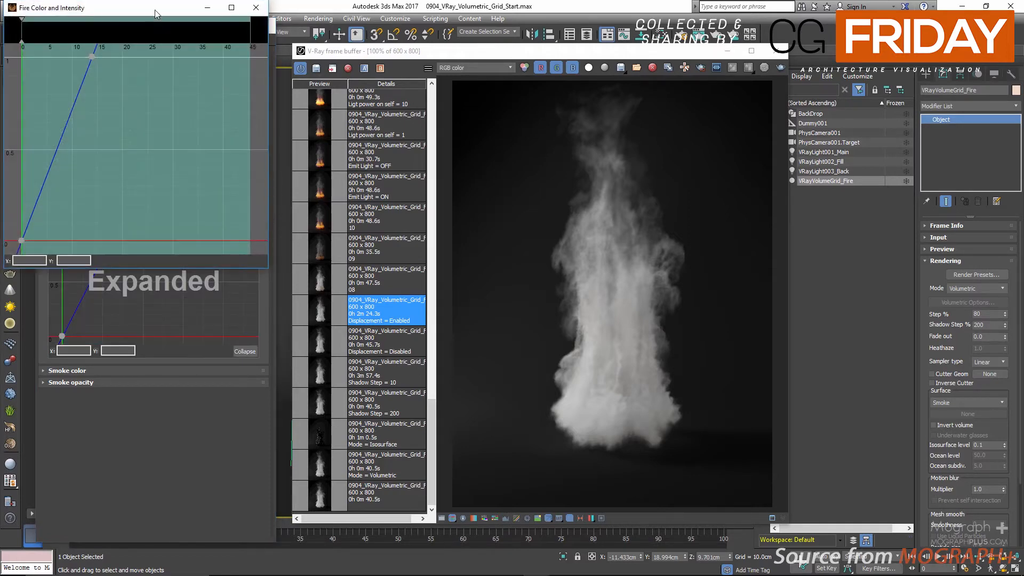
left_click_drag(155, 8, 265, 122)
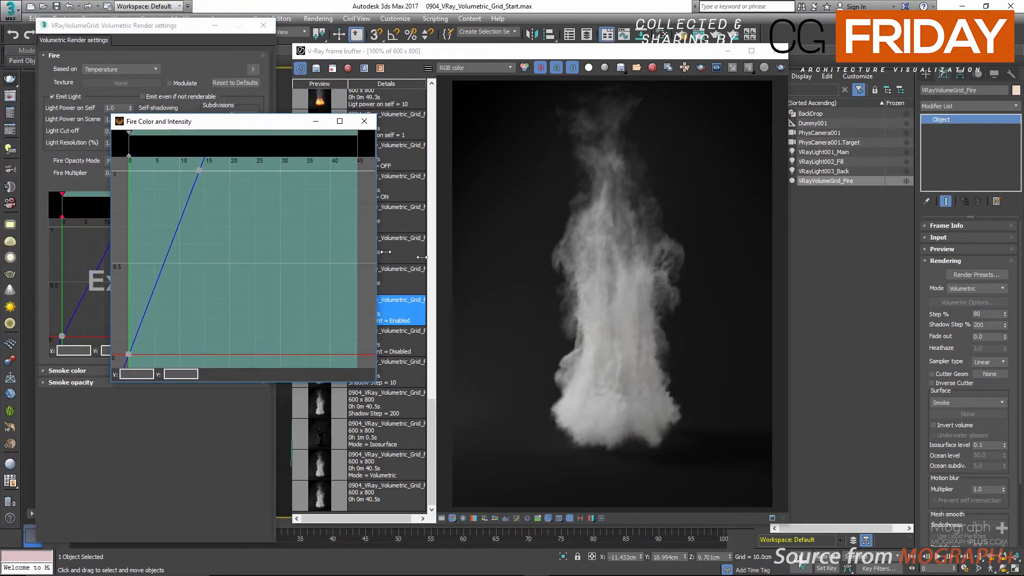
left_click_drag(377, 249, 715, 264)
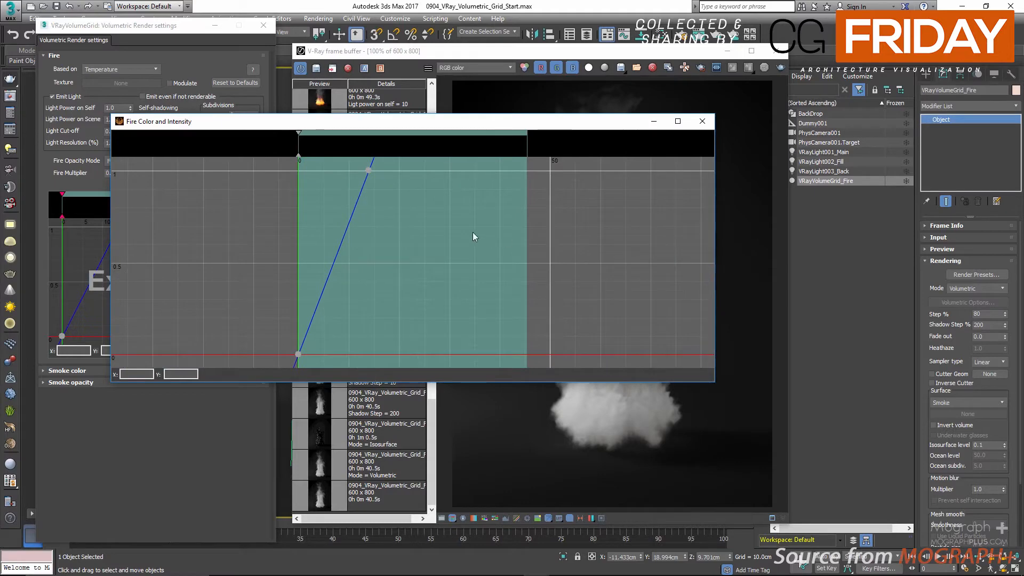
right_click(450, 230)
left_click(481, 251)
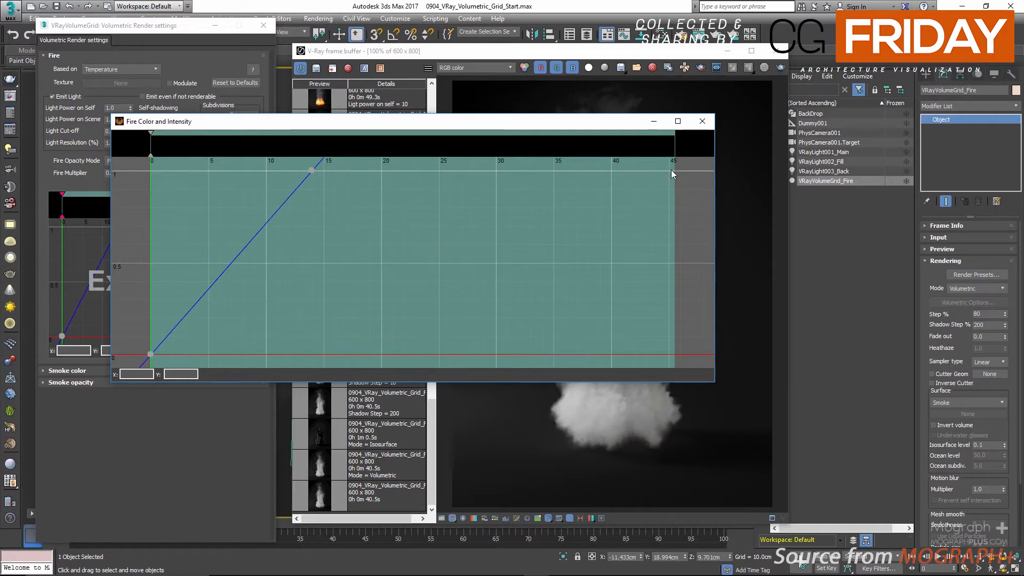
Step: Add a pale peach key at about 41.5 on the fire gradient with red 0.978, green 0.844 and blue 0.645
double_click(630, 155)
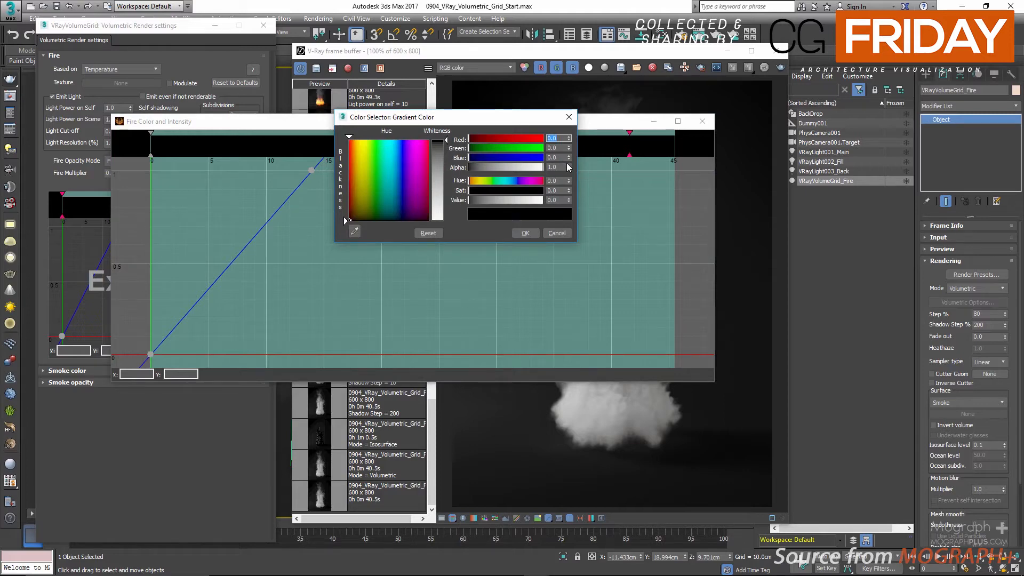
type(".978")
key("Tab")
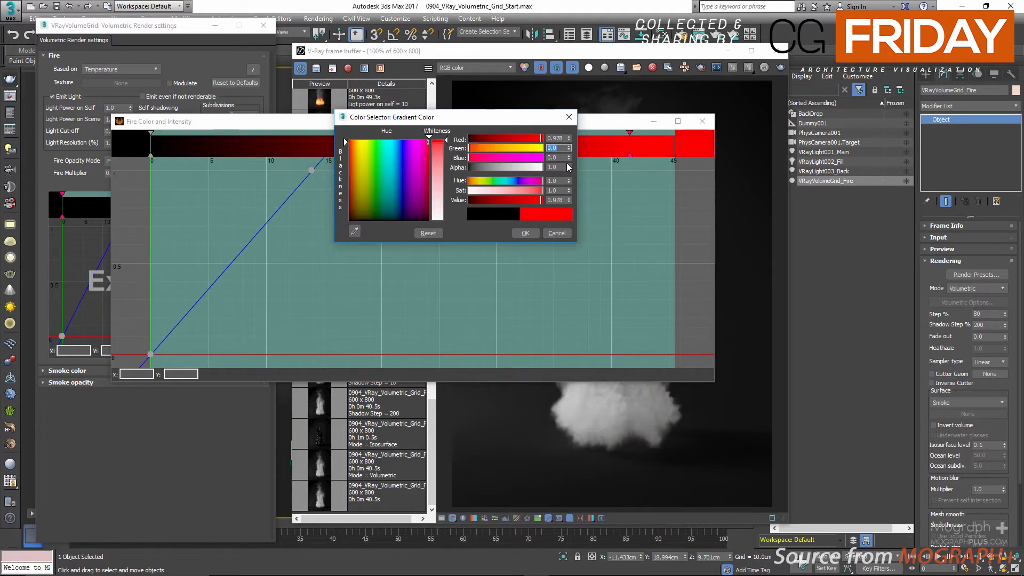
type(".844")
key("Tab")
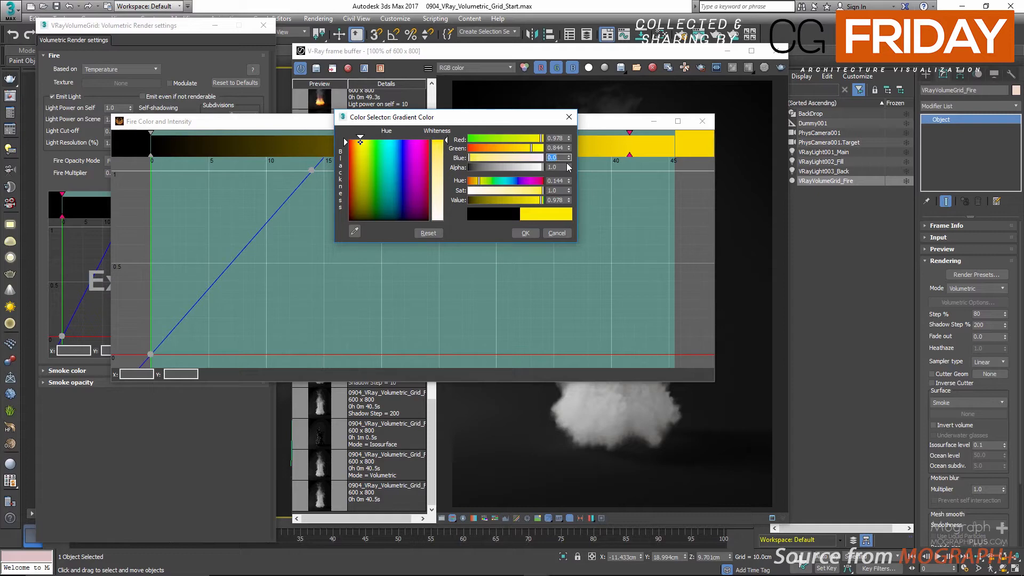
type(".645")
key("Return")
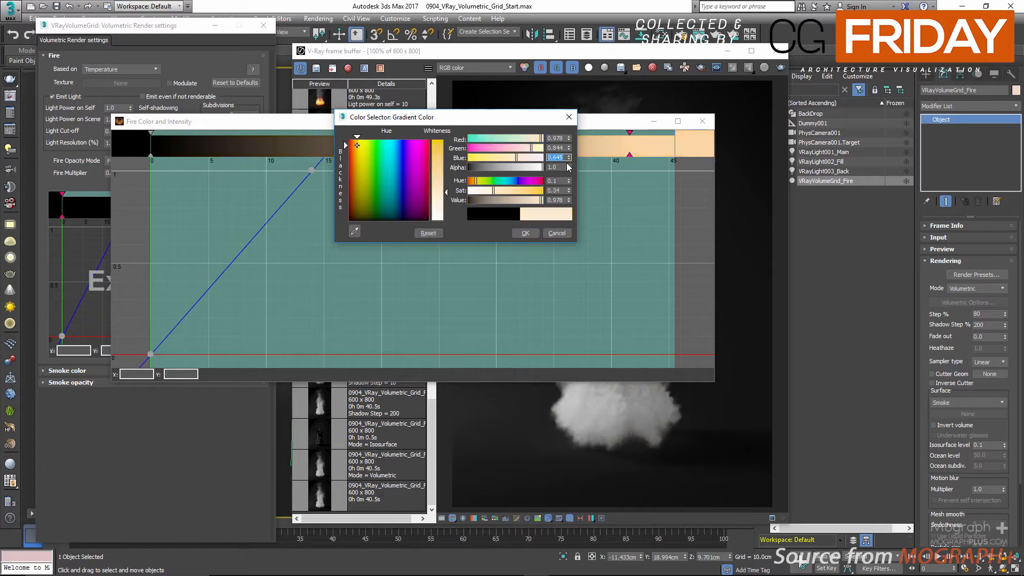
left_click(524, 234)
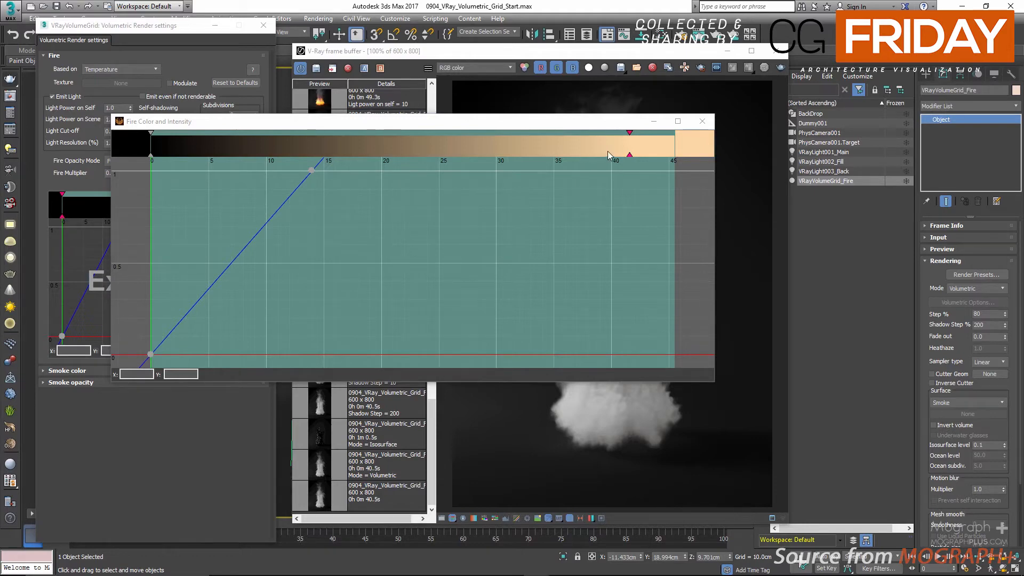
Step: Add an orange key at about 40 on the fire gradient with red 0.978, green 0.626 and blue 0.0
scroll(611, 148, "up", 2)
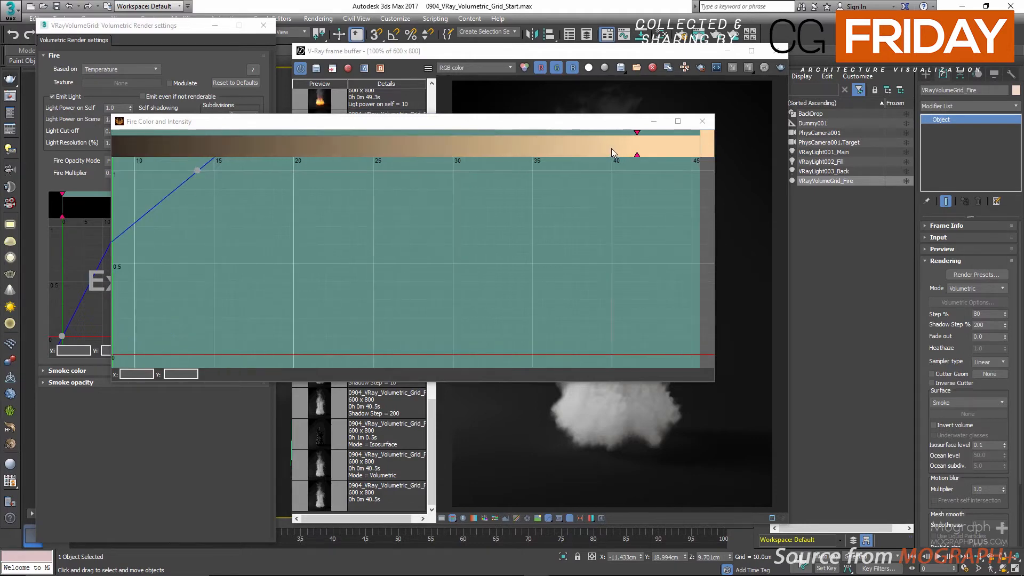
double_click(612, 146)
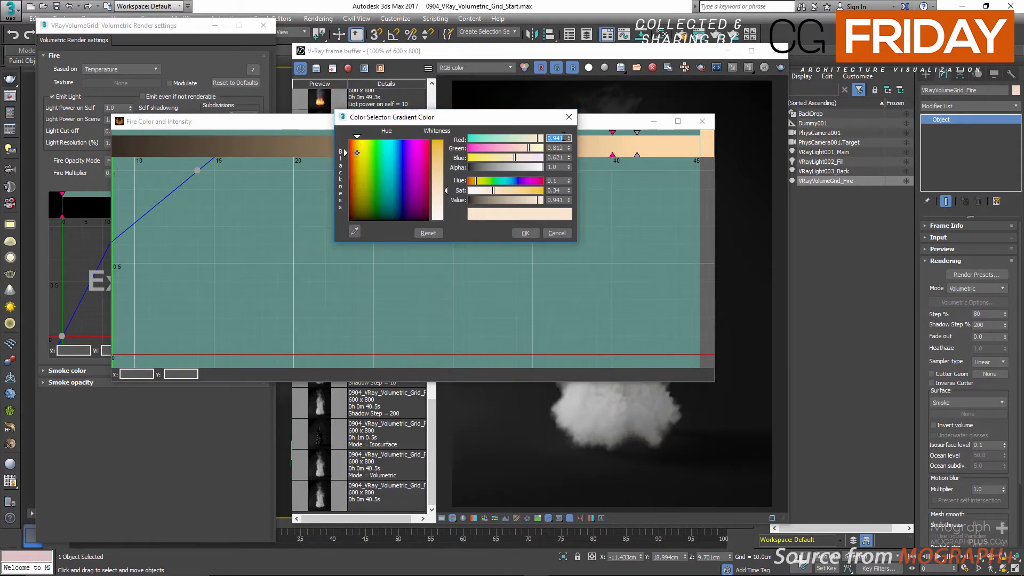
key("BackSpace")
type(".978")
key("Tab")
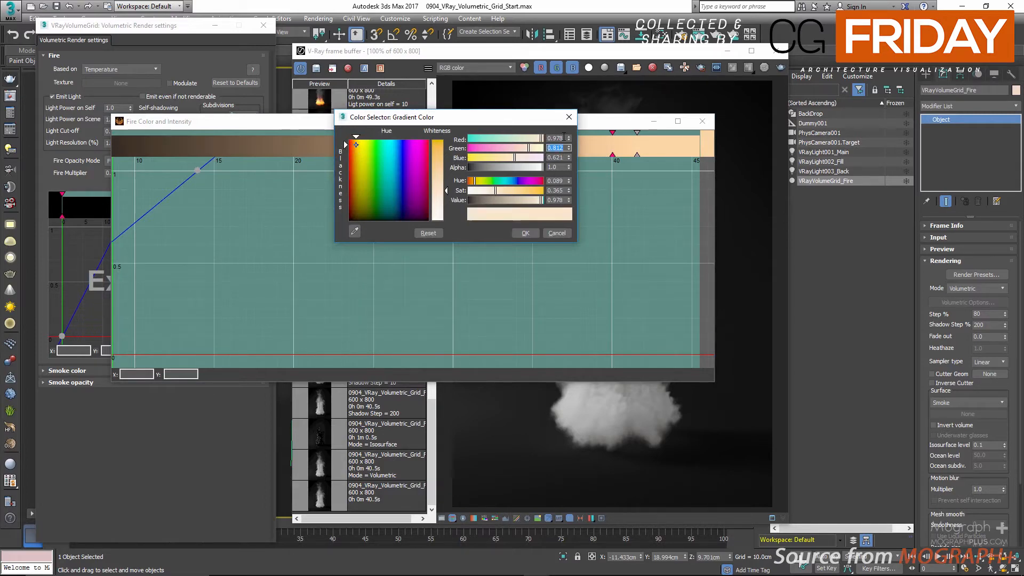
type(".626")
key("Tab")
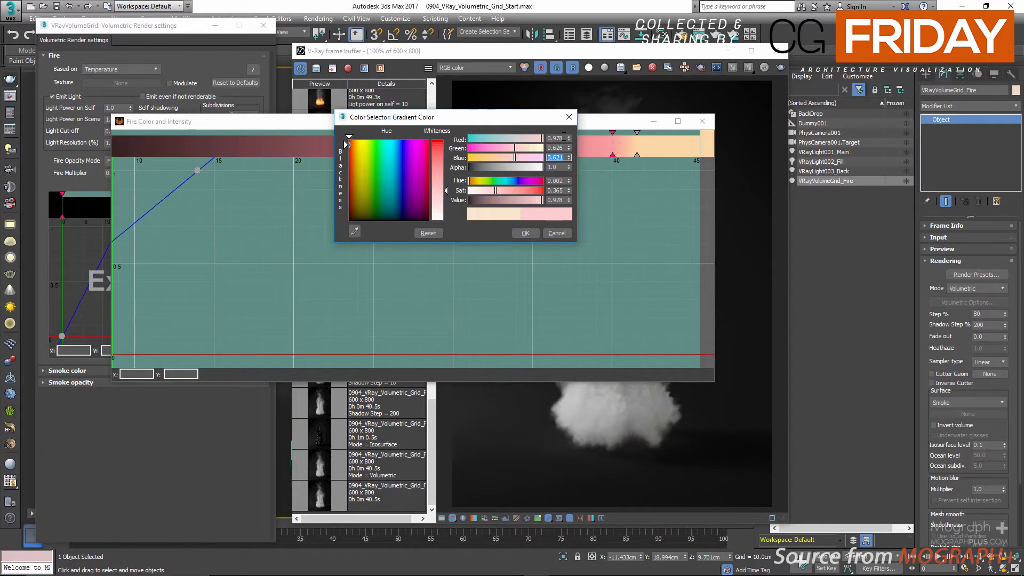
type(".0")
key("Return")
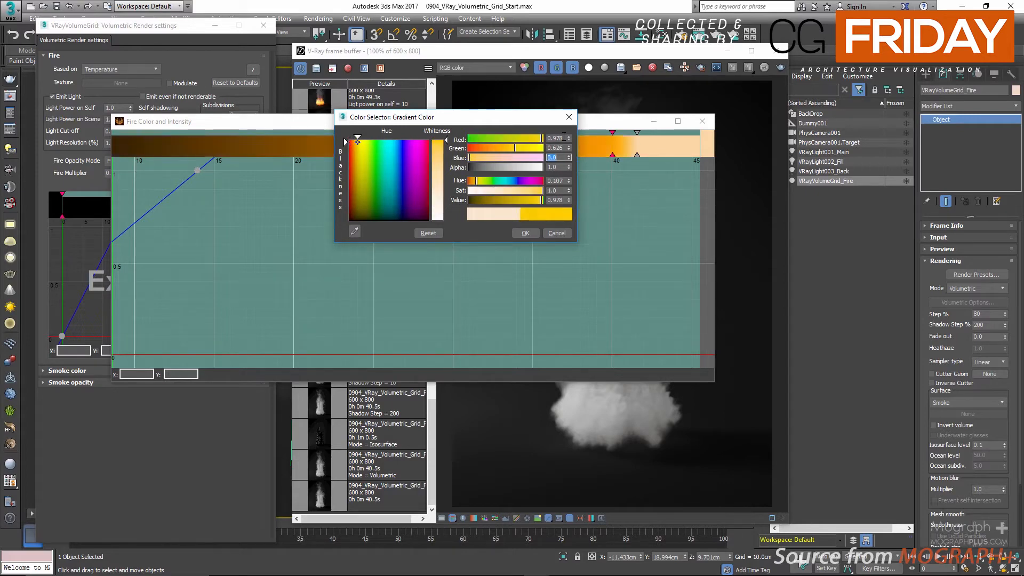
left_click(521, 233)
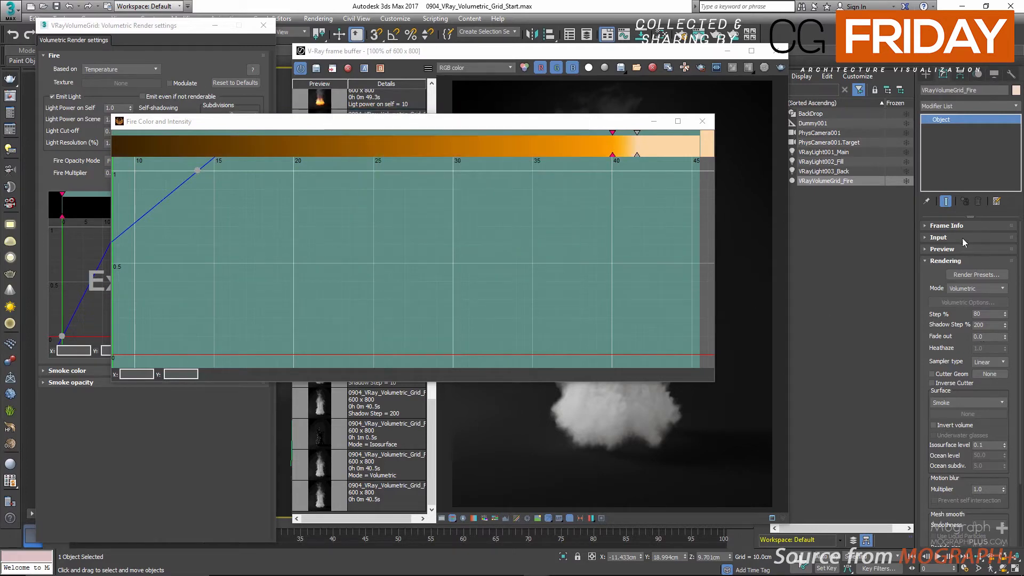
Step: Check the grid's temperature range in the Frame Info cache content against the fire gradient, fitted to its full range
left_click(947, 226)
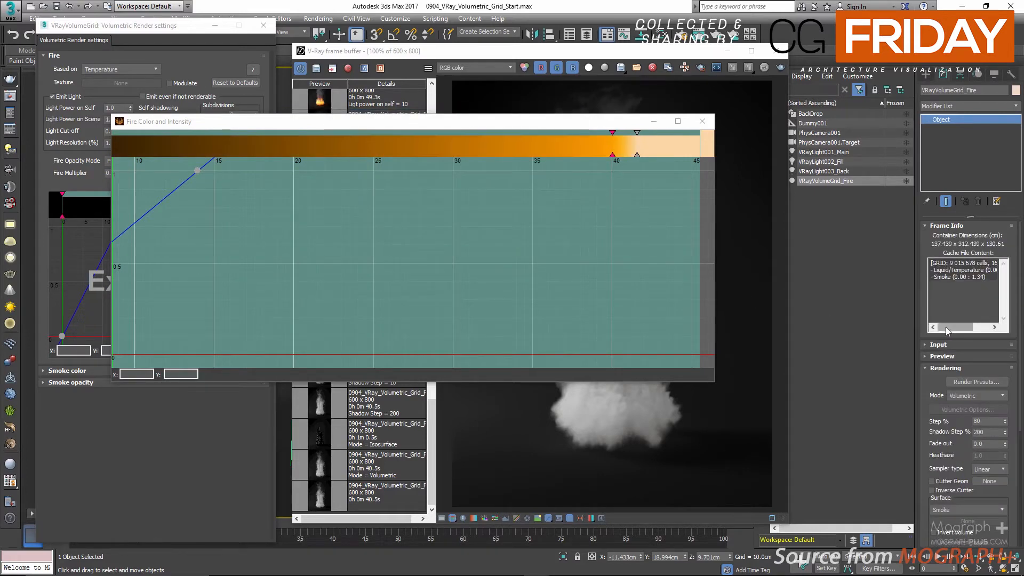
left_click_drag(931, 269, 1012, 271)
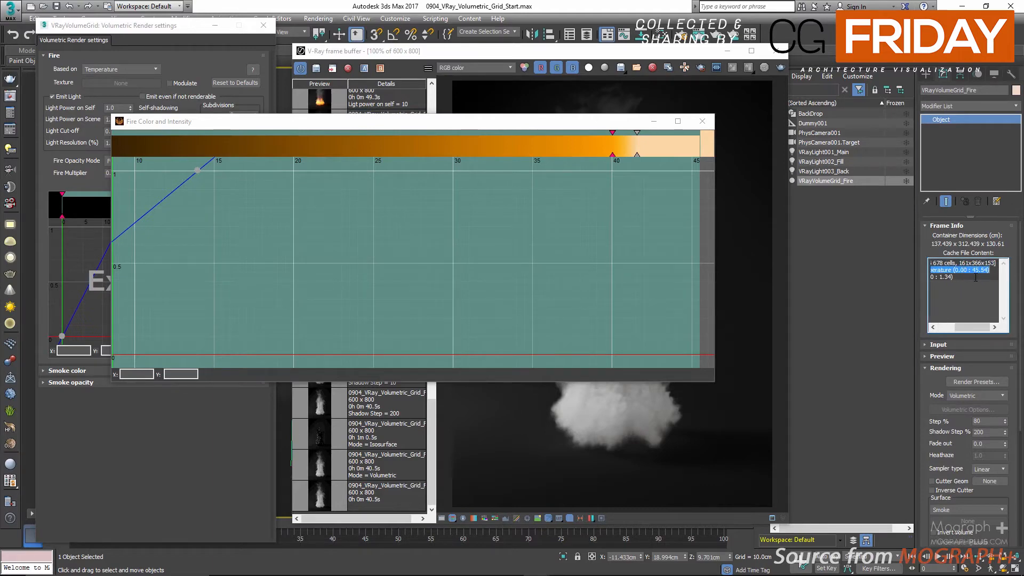
left_click_drag(973, 328, 1018, 326)
left_click(975, 286)
scroll(383, 148, "down", 2)
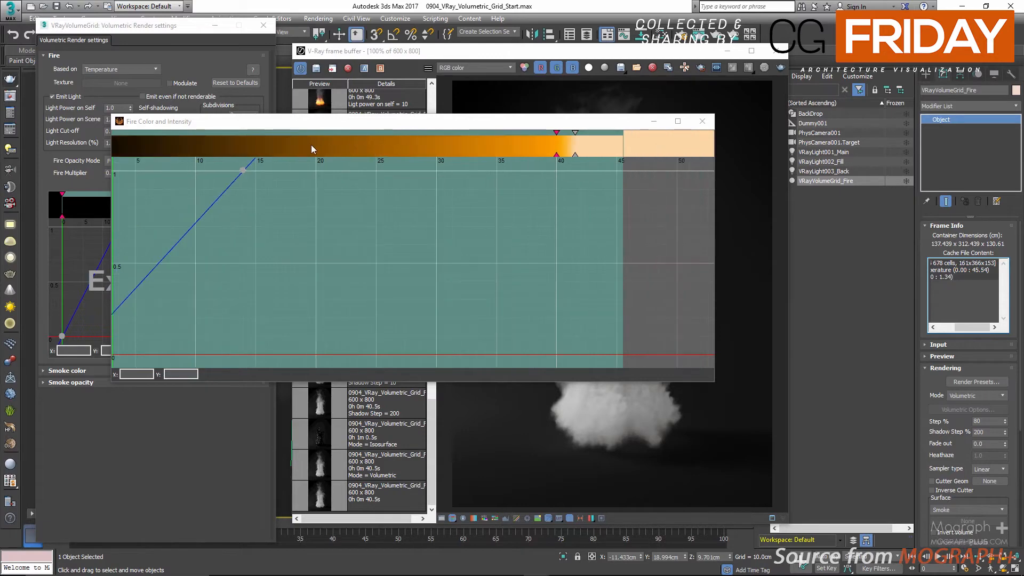
scroll(292, 144, "down", 2)
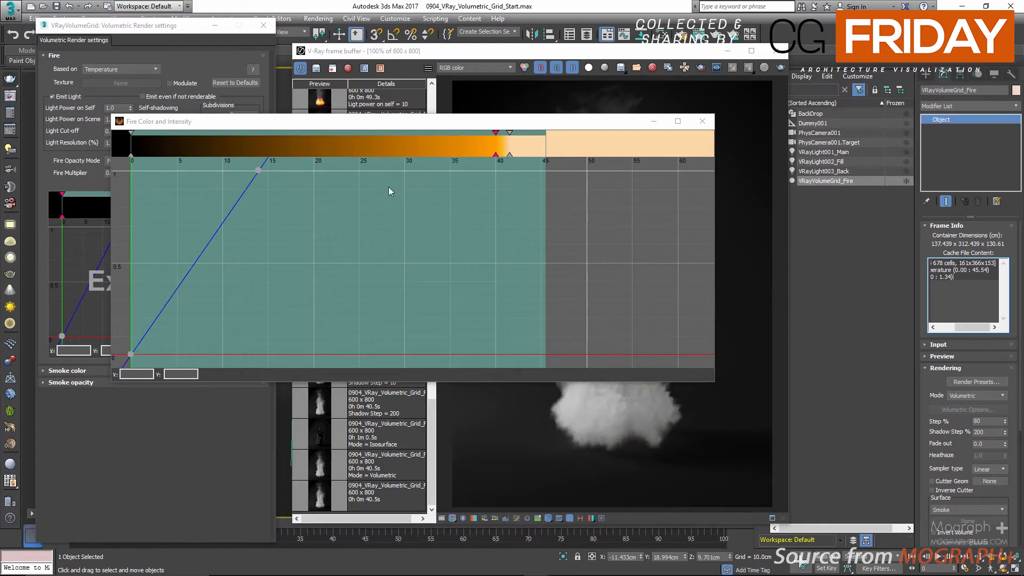
right_click(400, 197)
left_click(419, 219)
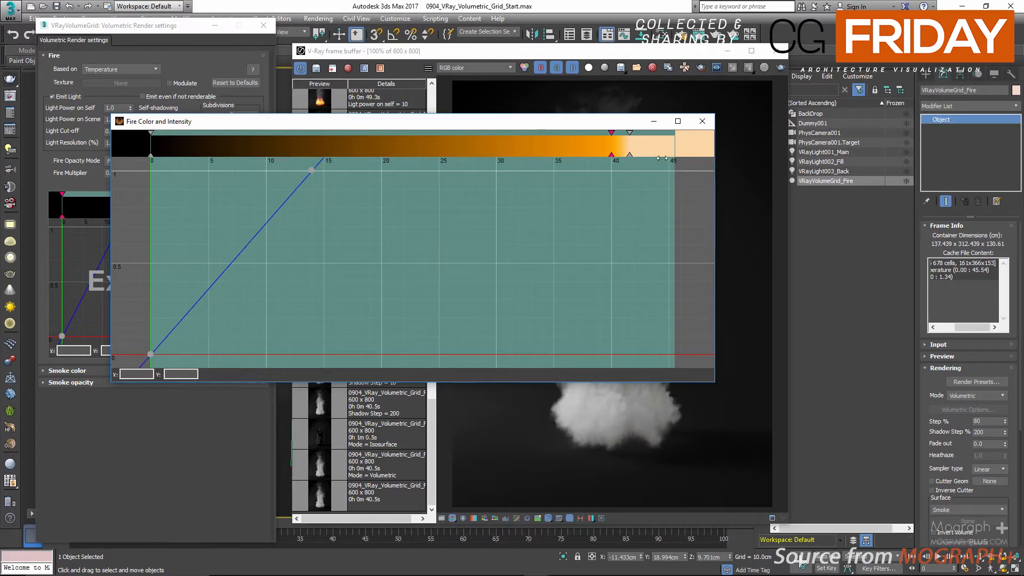
Step: Add a deeper orange key at about 35 on the fire gradient with red 0.978 and blue 0.014
double_click(555, 143)
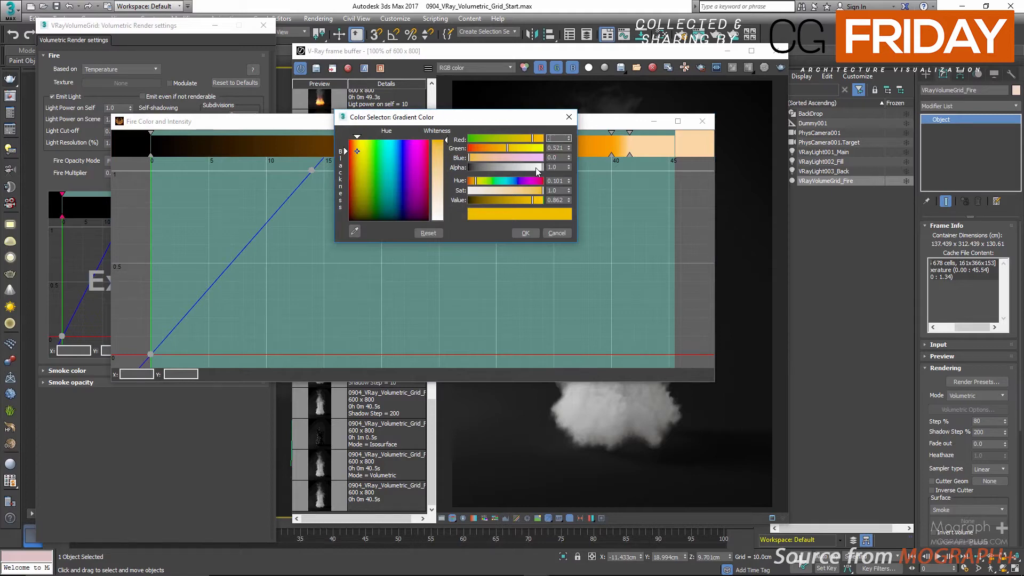
type(".978")
key("Tab")
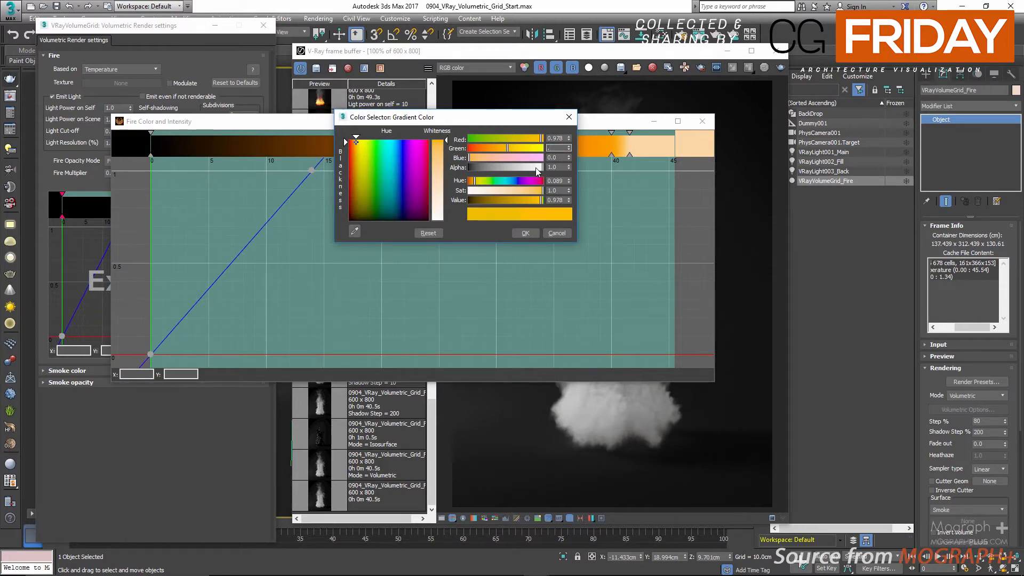
key("Tab")
type(".014")
key("Return")
left_click(529, 233)
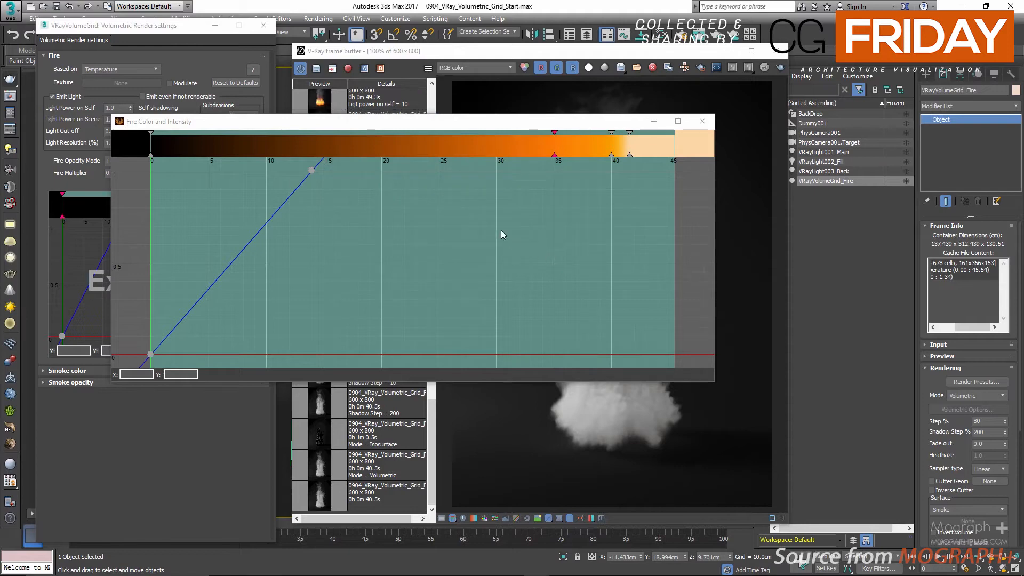
Step: Add a bright red key at about 25 on the fire gradient with red 1.0 and green 0.122
double_click(440, 145)
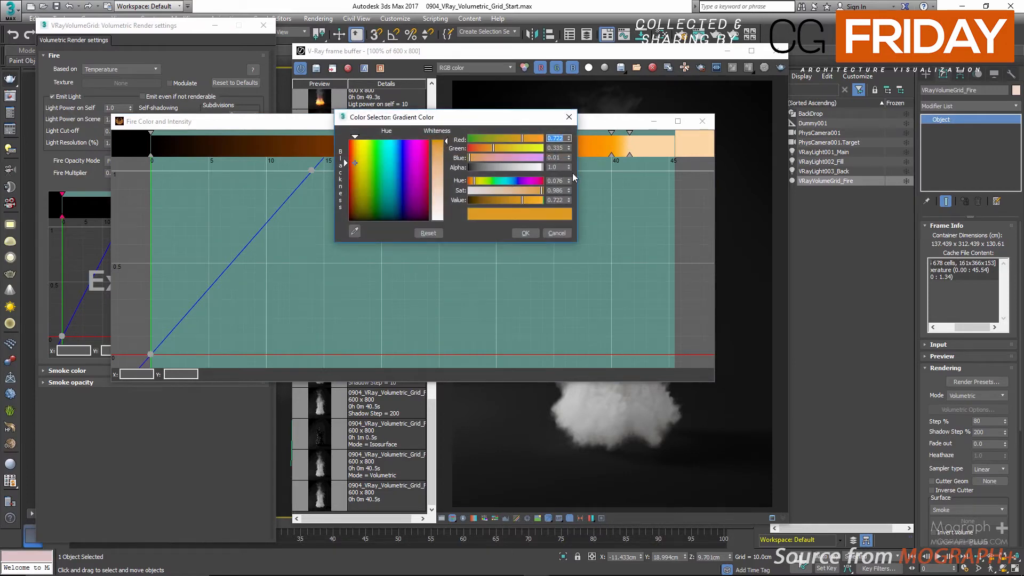
type("1")
key("Tab")
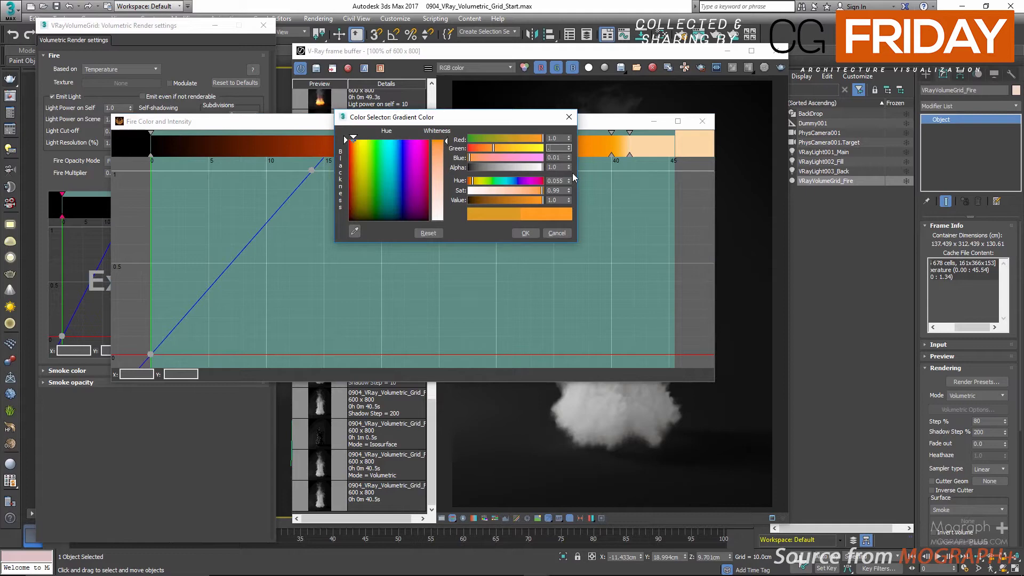
type(".122")
key("Tab")
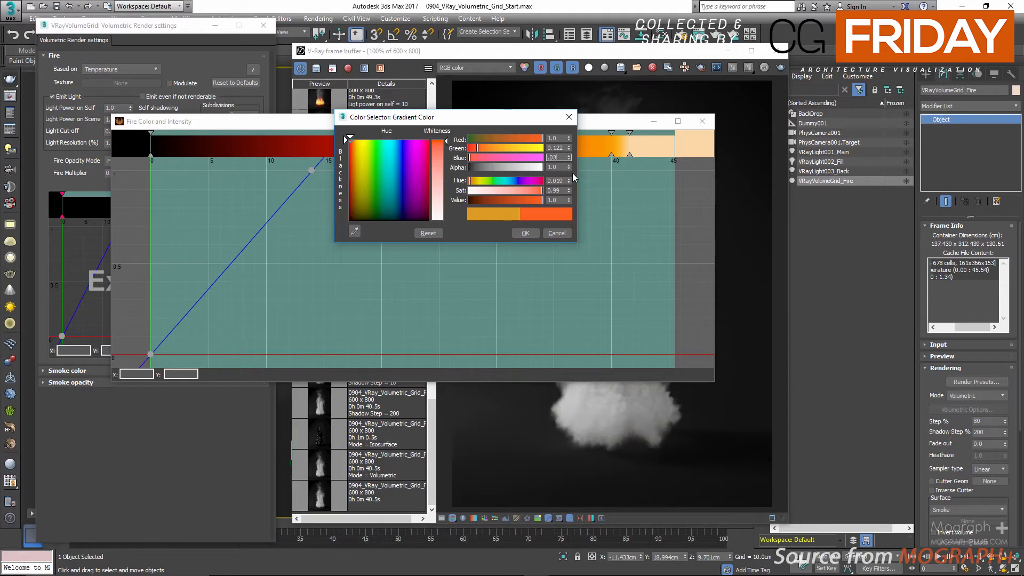
key("Return")
left_click(523, 233)
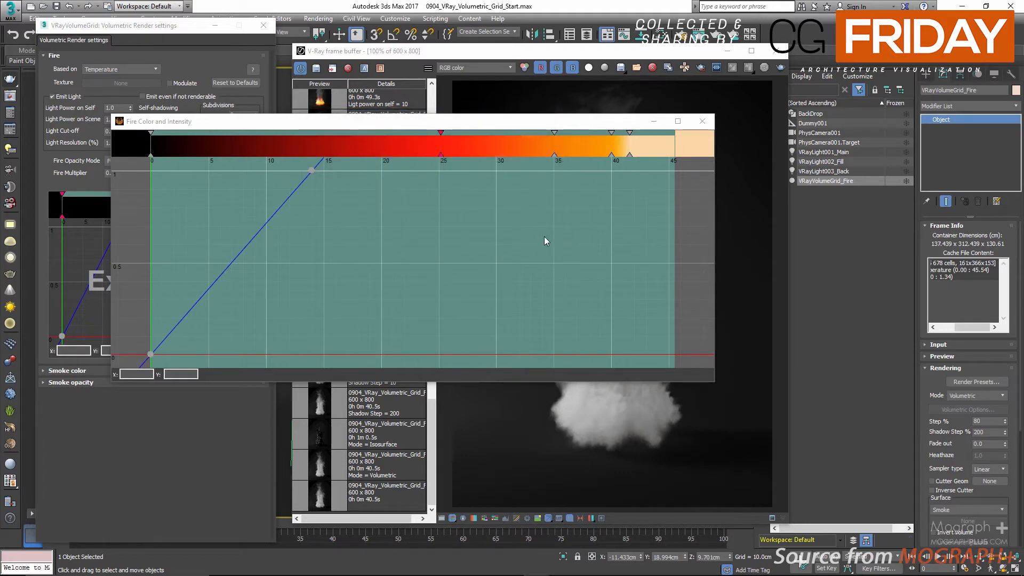
Step: Add a dark red key at about 20 on the fire gradient with red 0.388, green 0.014 and blue 0
double_click(382, 145)
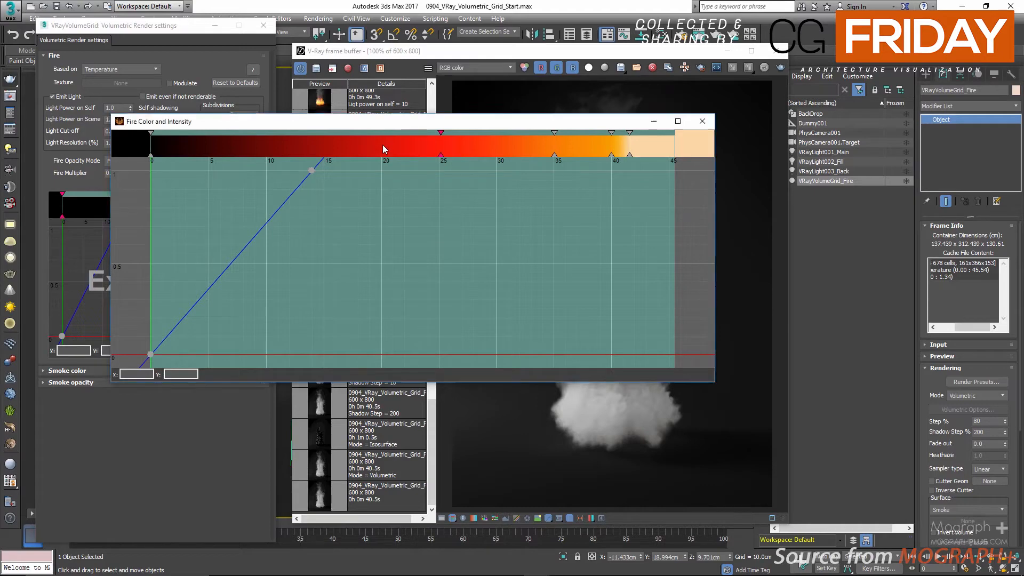
type("0.388")
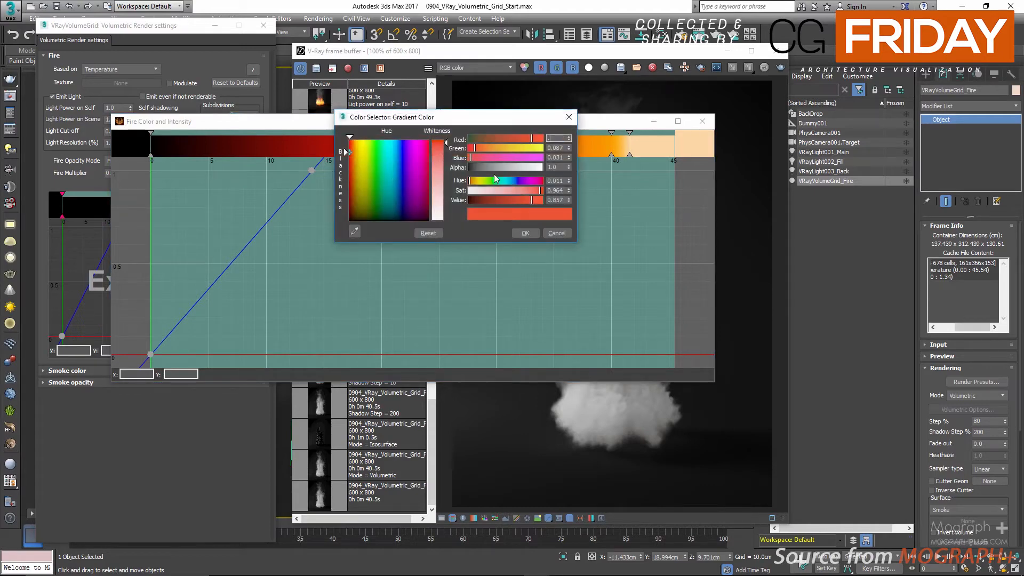
key("Tab")
type("0")
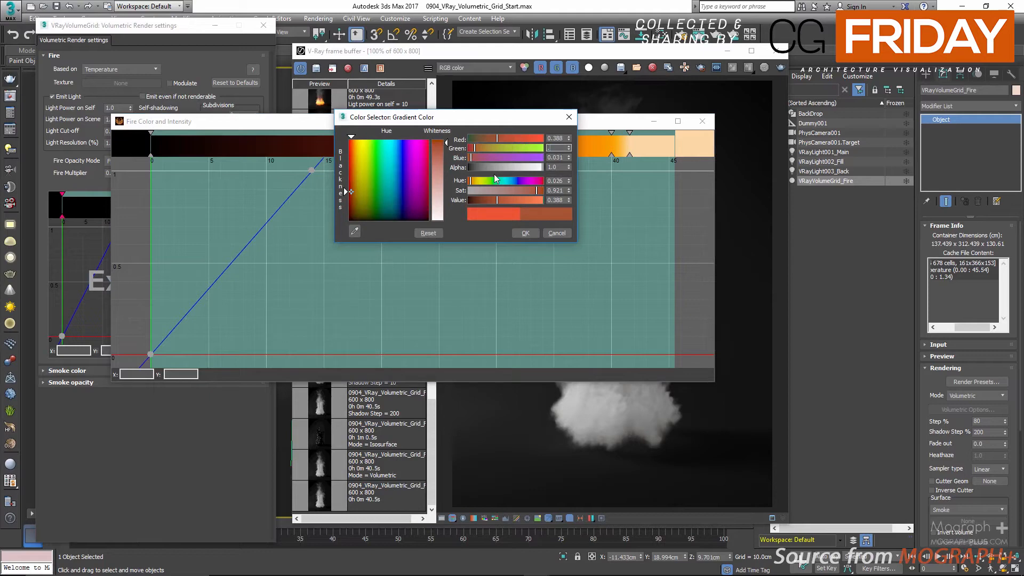
type(".014")
key("Tab")
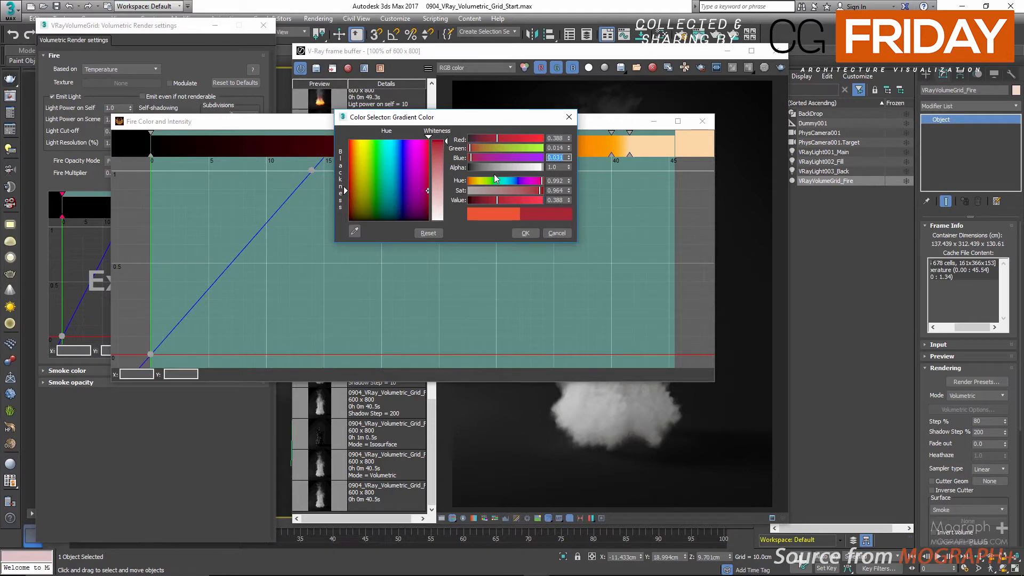
type("0")
key("Return")
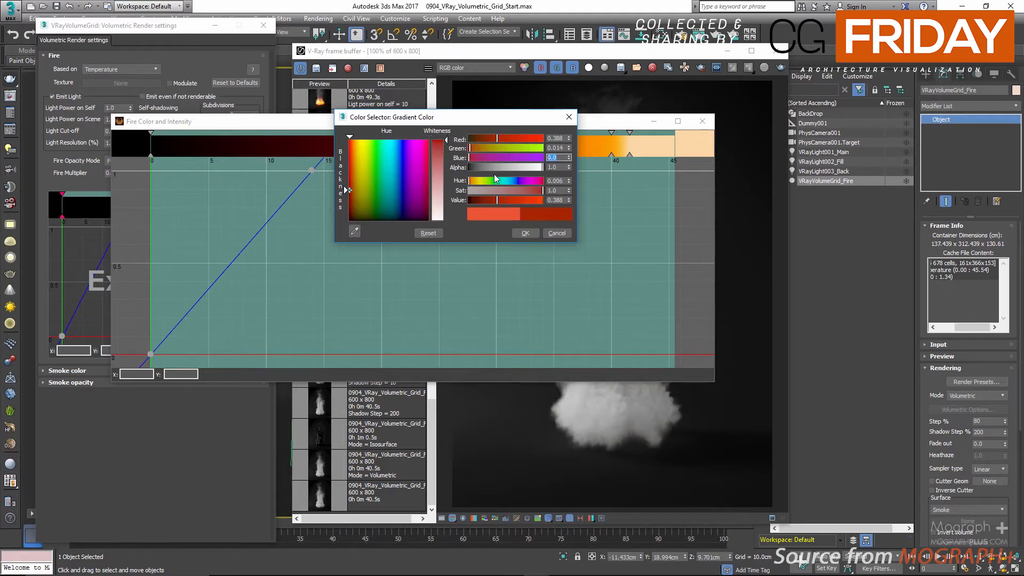
left_click(525, 233)
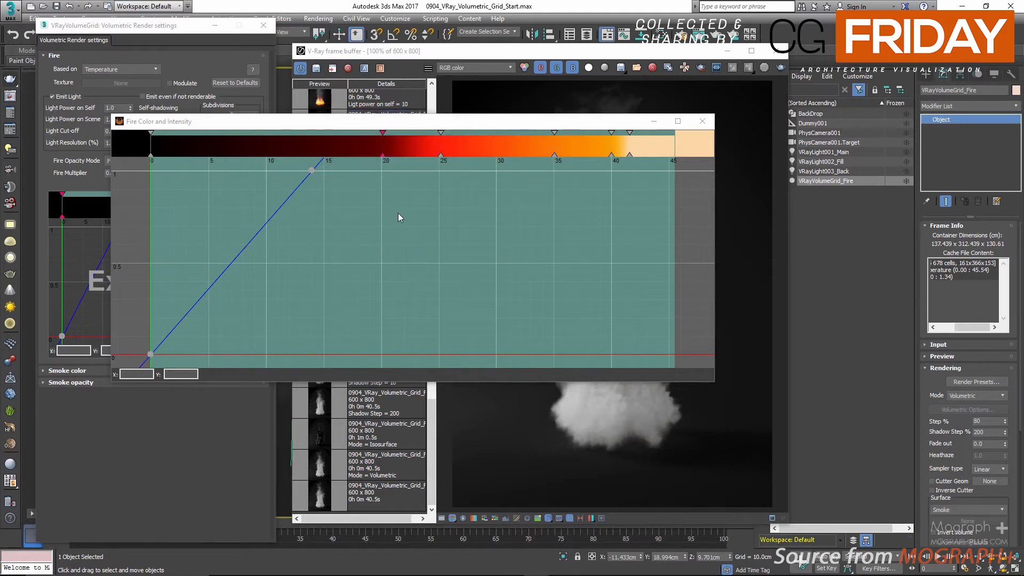
Step: Add a dark red key at about 7 on the fire gradient with red 0.338 and green 0.022, and close the enlarged gradient
double_click(232, 152)
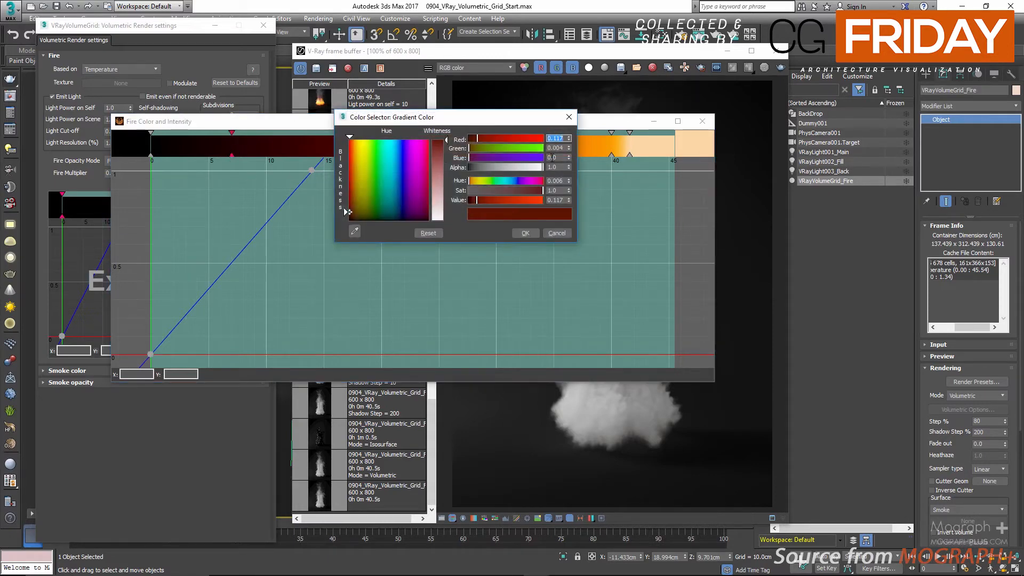
type(".338")
key("Tab")
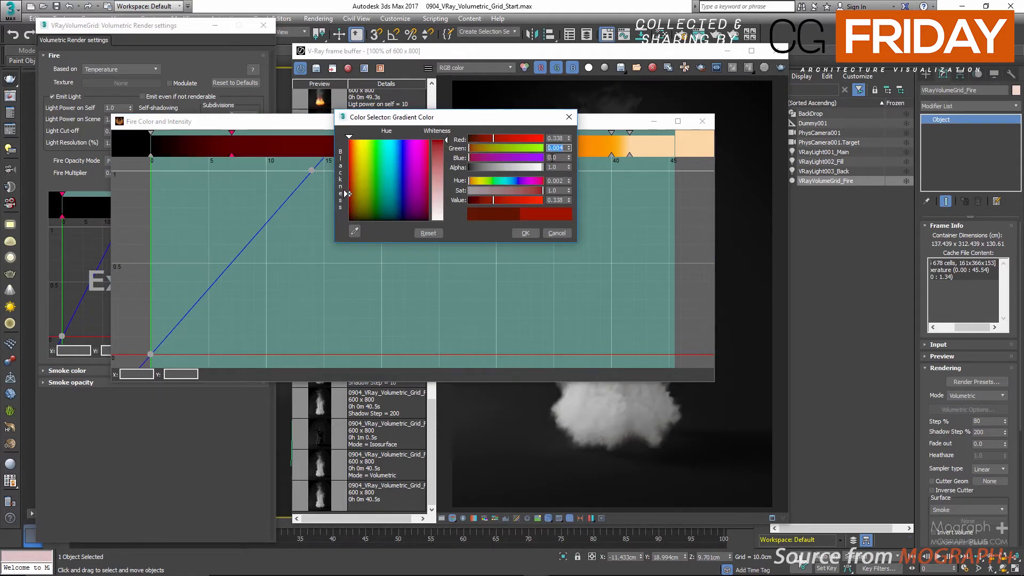
type(".022")
key("Tab")
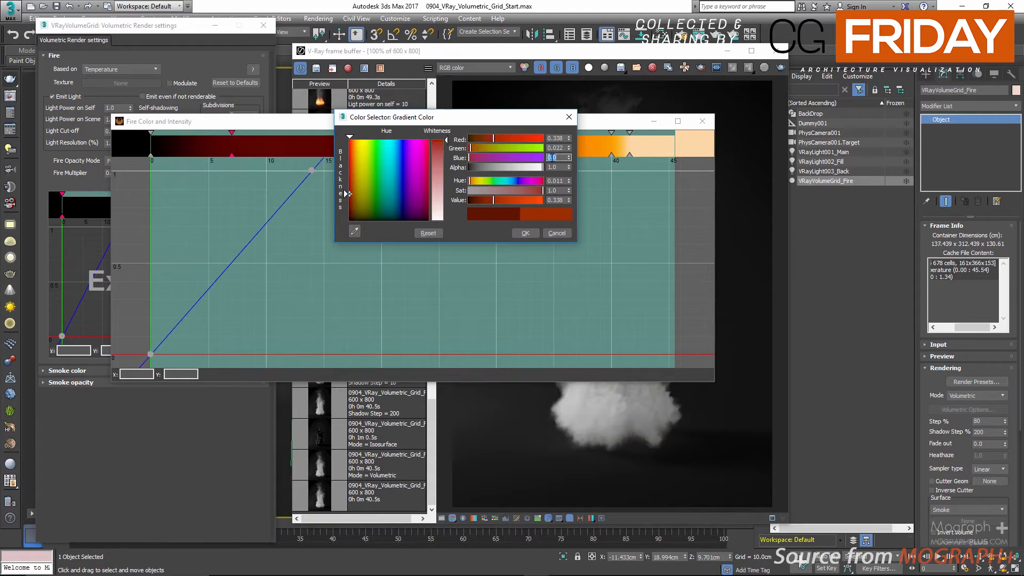
key("BackSpace")
key("Return")
left_click(525, 233)
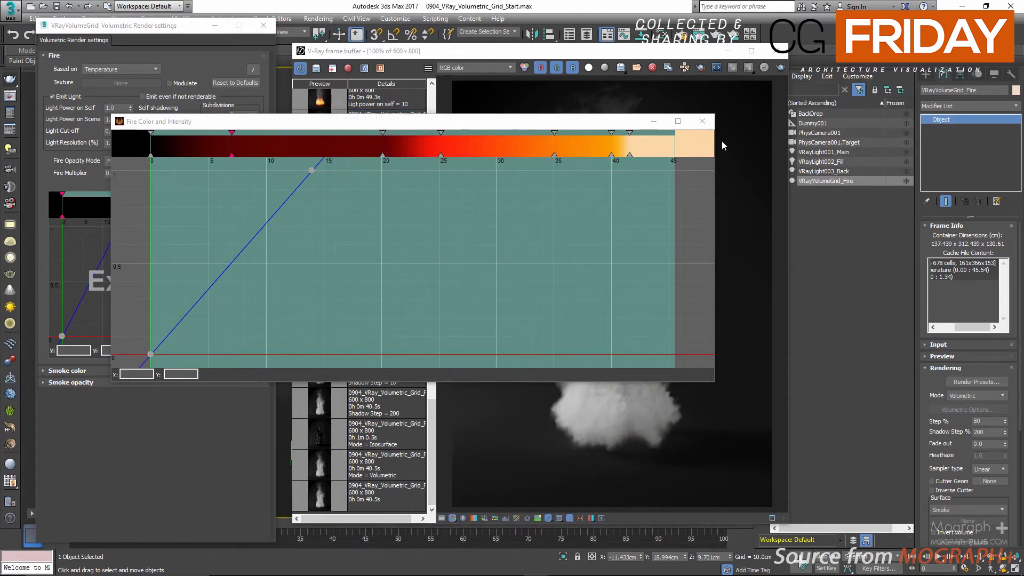
left_click(711, 121)
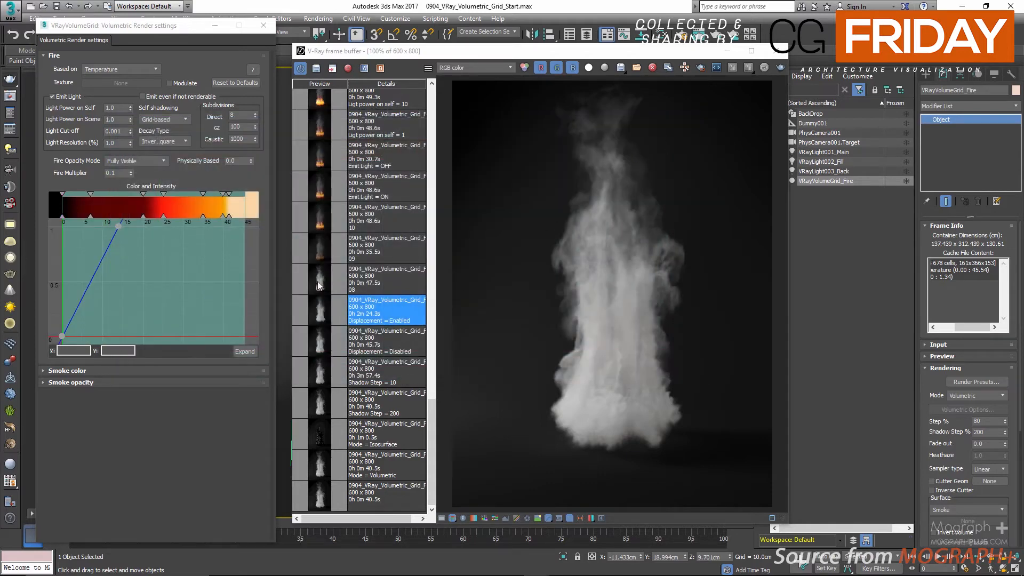
Step: Examine the fire at the base of the smoke in the saved render 08
left_click(316, 281)
scroll(713, 462, "up", 1)
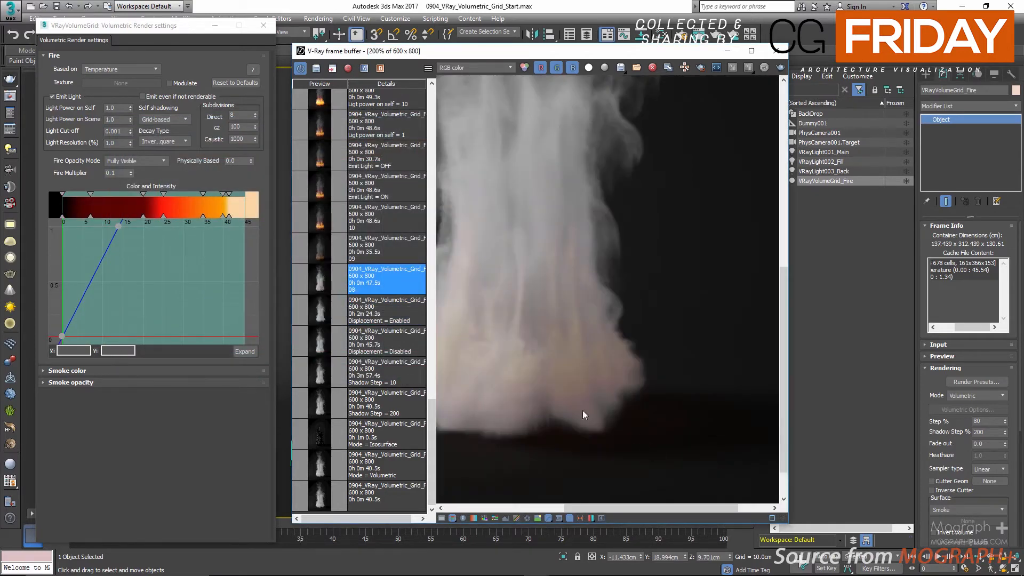
scroll(516, 366, "down", 1)
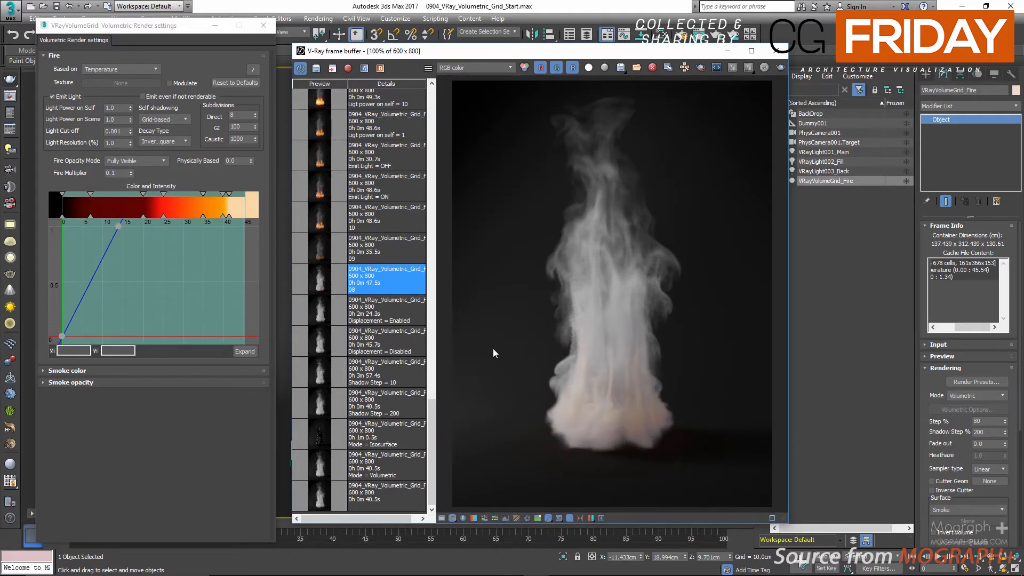
Step: Darken the smoke's constant color to a grey with a value of 75
left_click(132, 370)
left_click(142, 415)
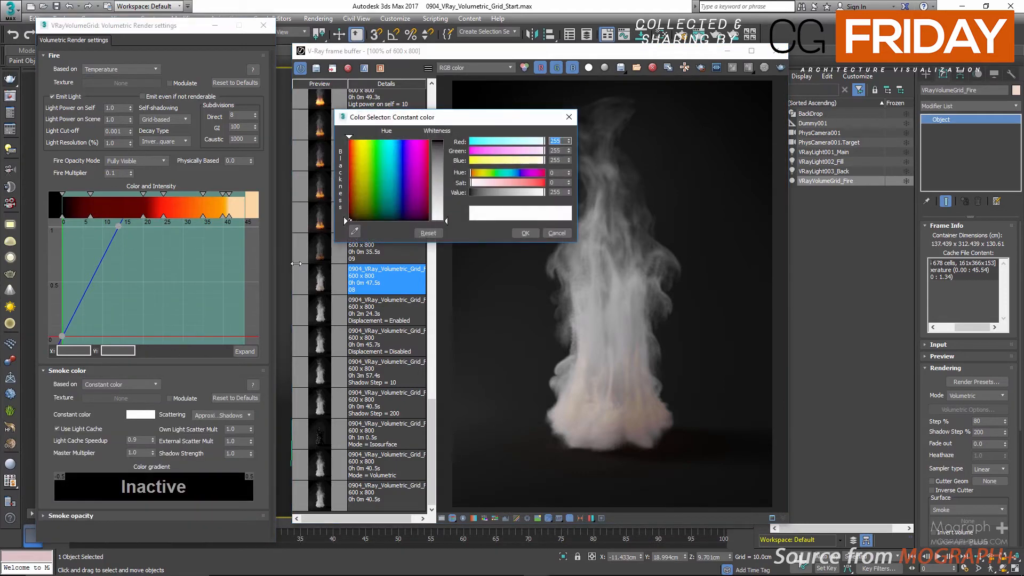
double_click(555, 192)
type("75")
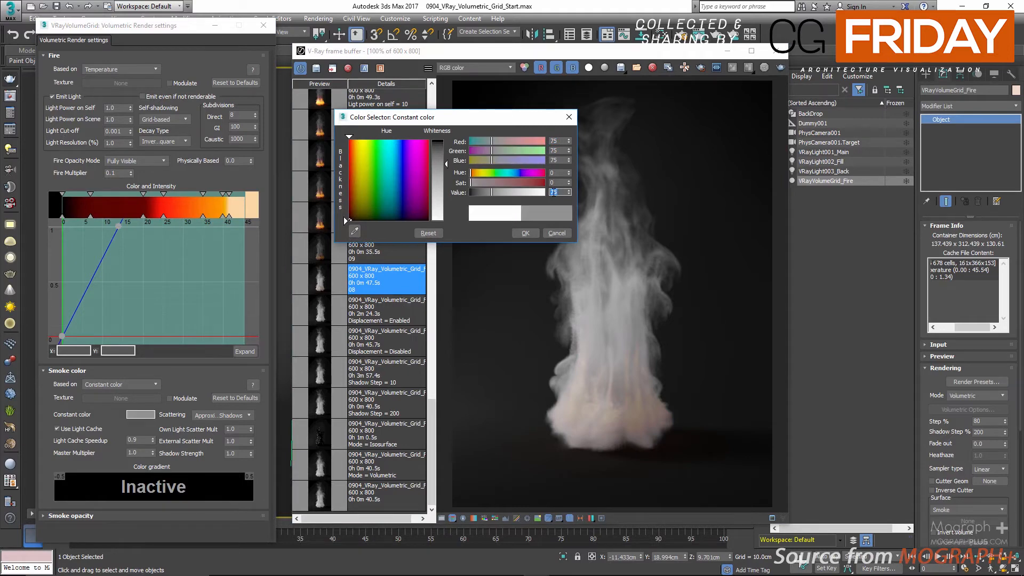
left_click(526, 233)
Step: Examine how the darker smoke affects the flames in the saved render 09
left_click(411, 251)
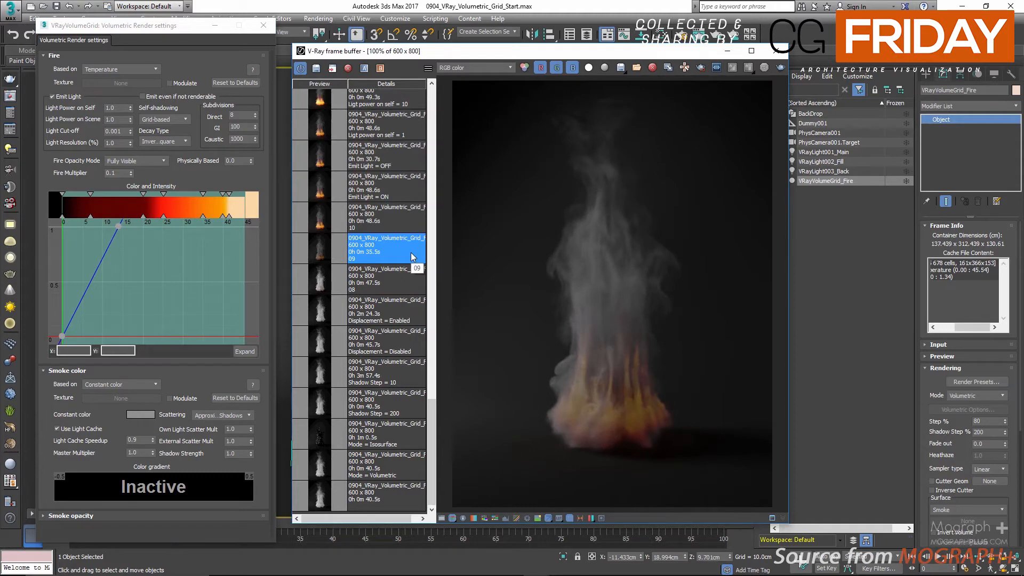
scroll(613, 429, "up", 1)
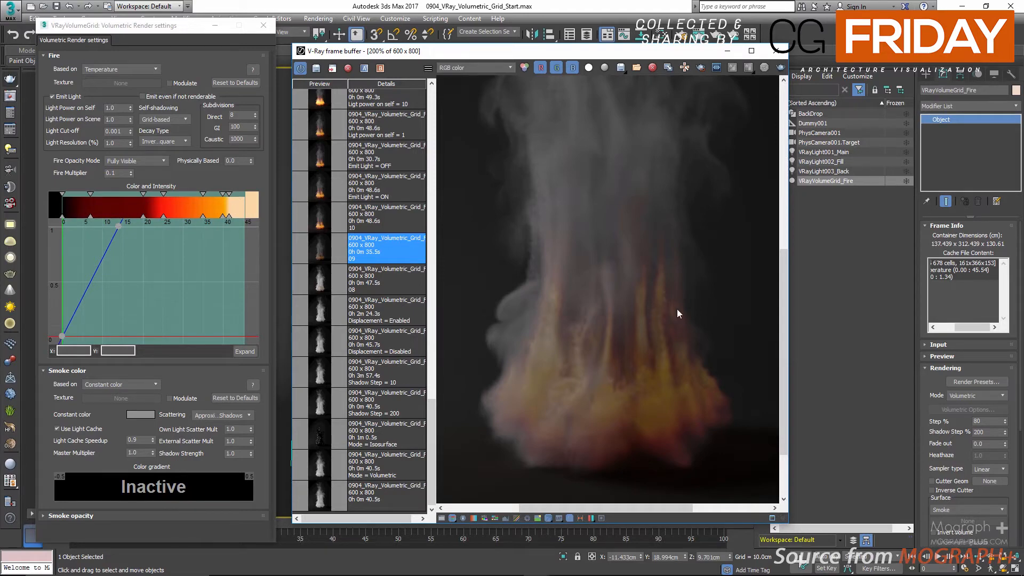
scroll(653, 352, "down", 2)
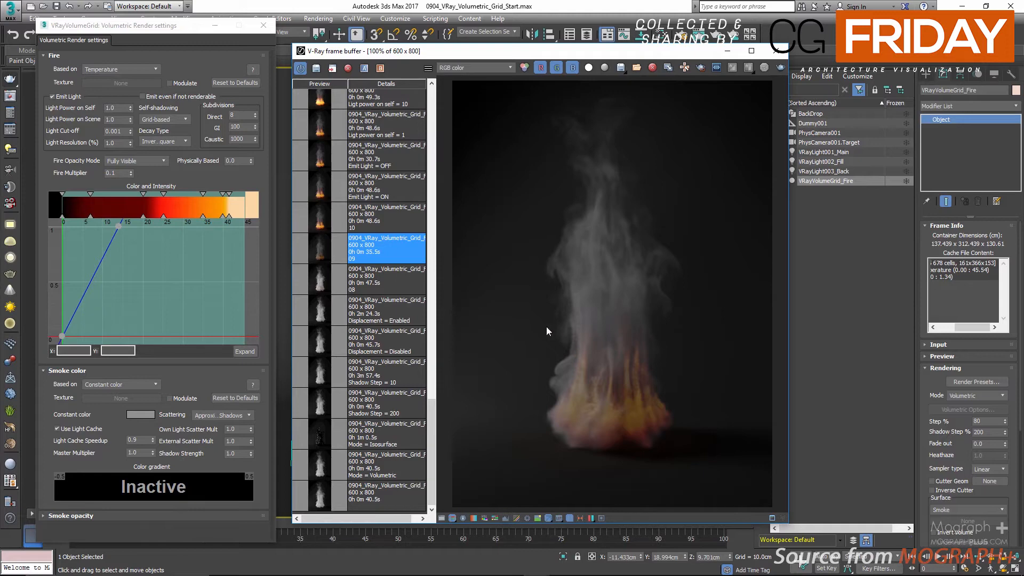
scroll(609, 409, "up", 2)
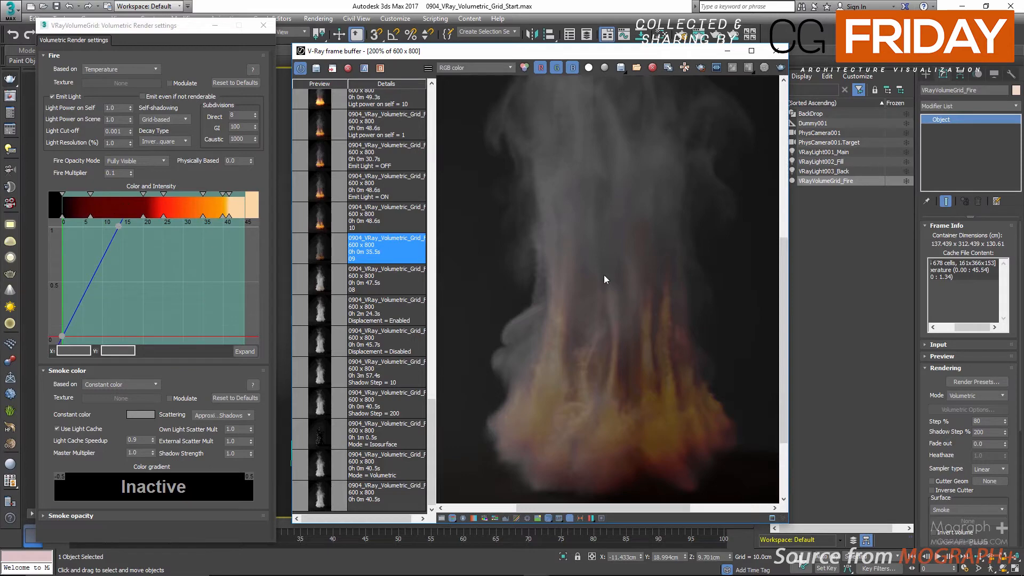
scroll(602, 288, "down", 2)
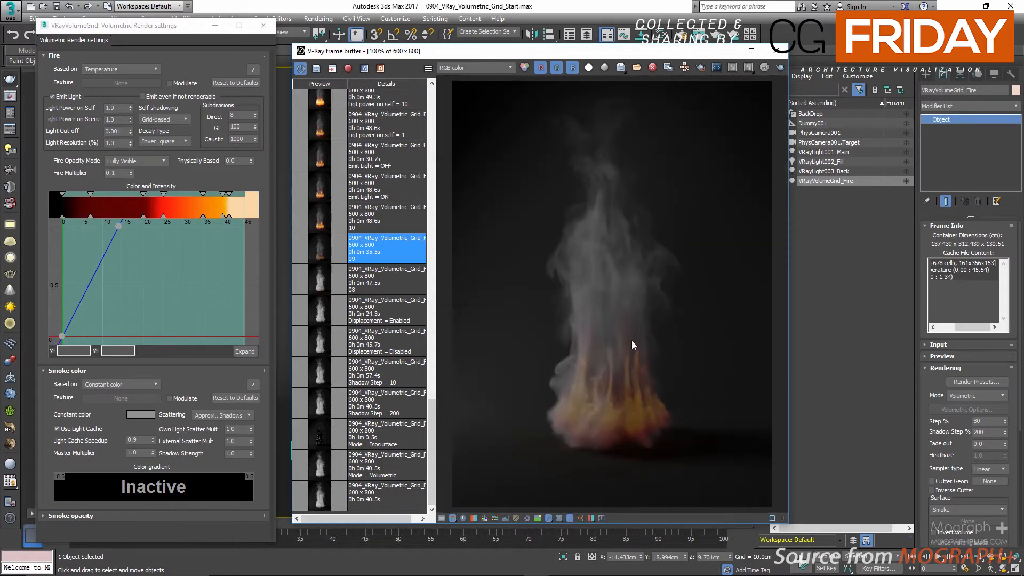
Step: Set the Fire Multiplier to 0.6 and display the saved render 10
left_click(124, 171)
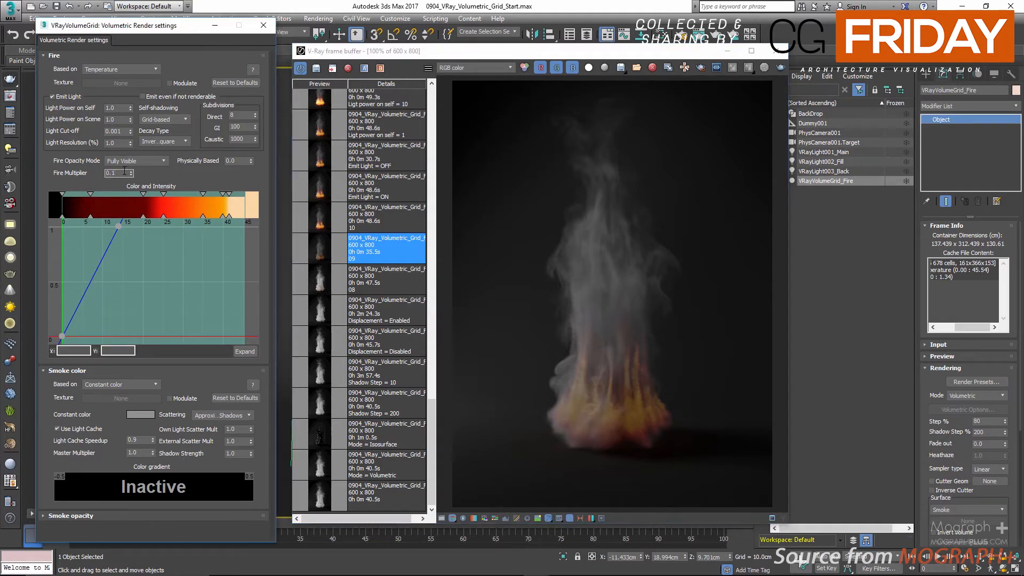
type("0.6")
key("Return")
double_click(320, 223)
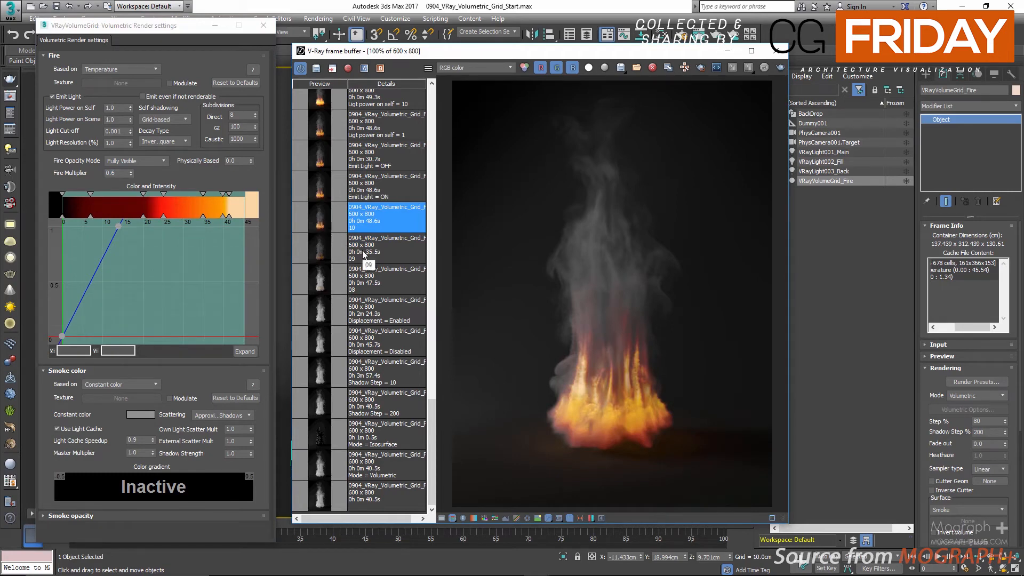
Step: Toggle the fire's Emit Light off and back on, and display the saved Emit Light = ON render
scroll(363, 255, "up", 3)
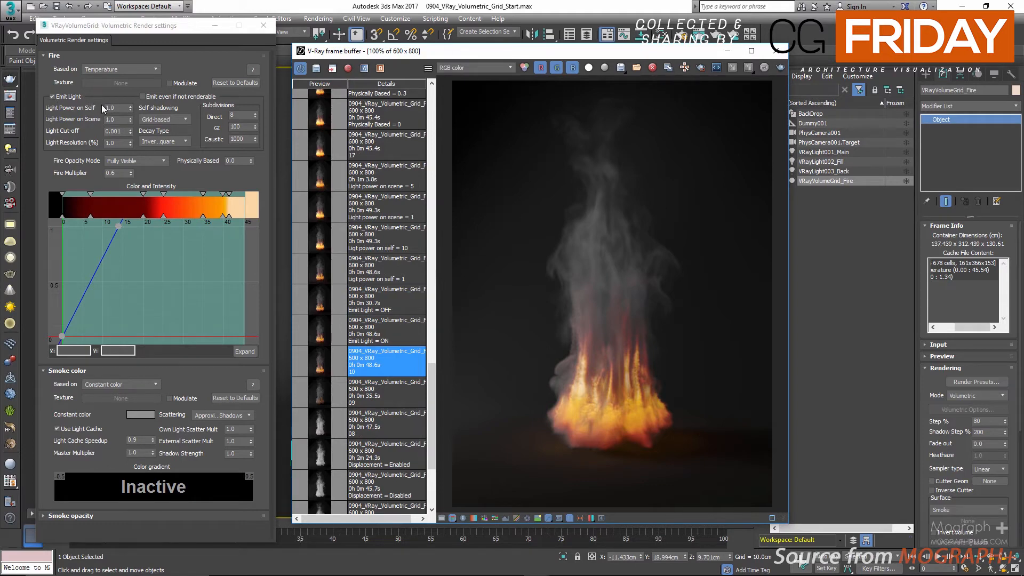
left_click(52, 96)
left_click(52, 96)
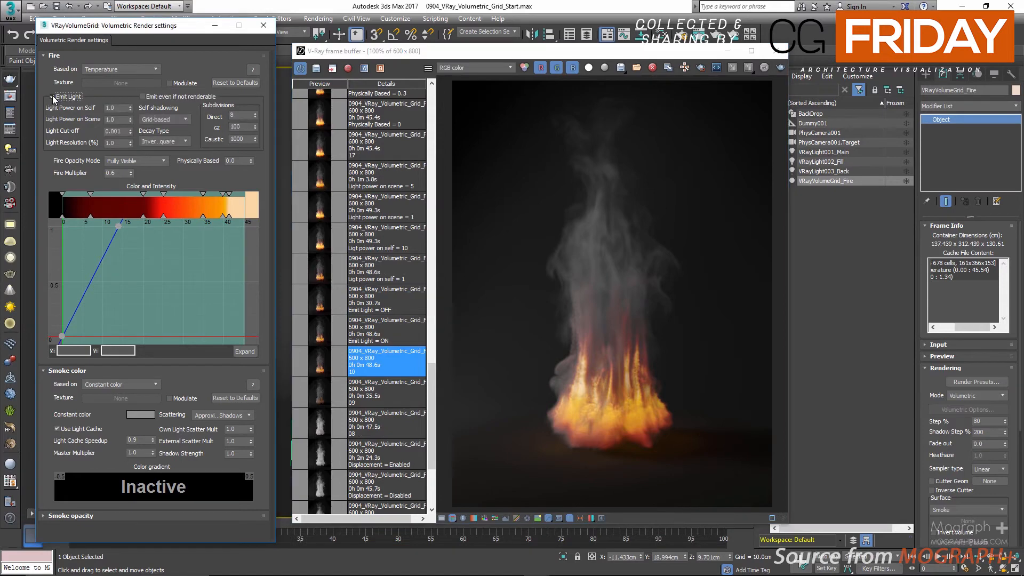
left_click(53, 97)
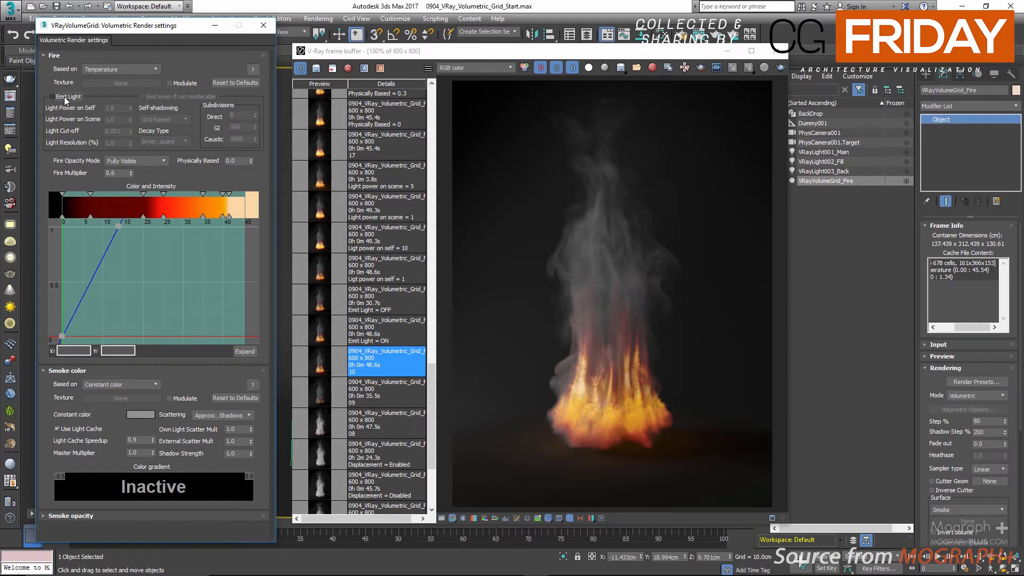
left_click(64, 97)
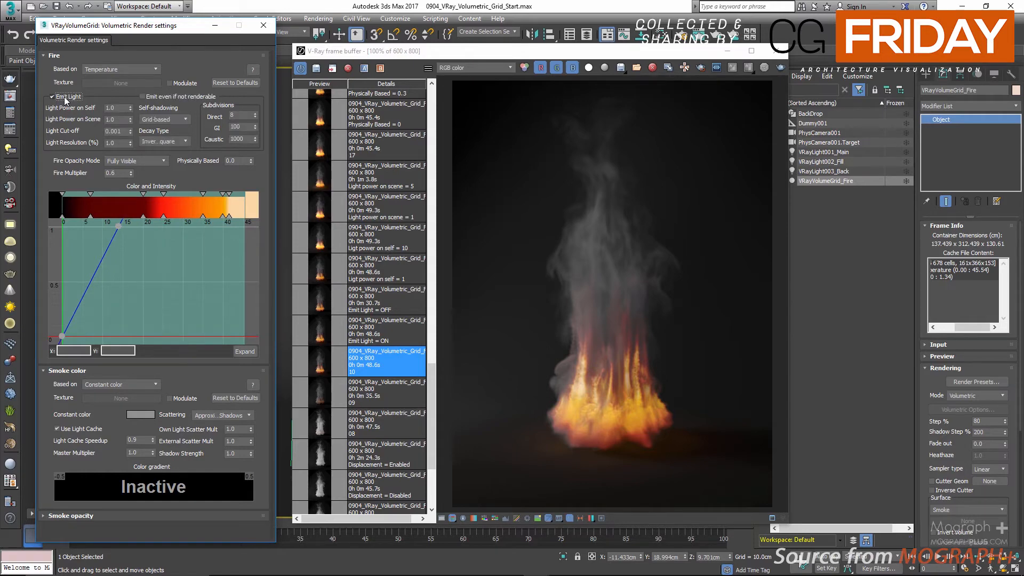
left_click(324, 331)
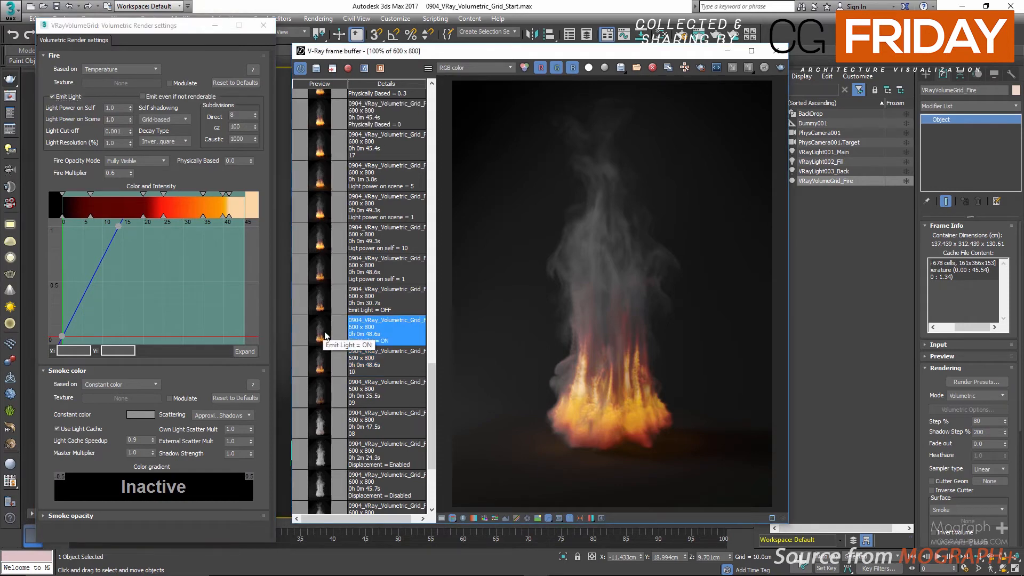
Step: Disable Emit Light temporarily, compare the saved Emit Light OFF and ON renders, and re-enable it
left_click(74, 98)
left_click(360, 299)
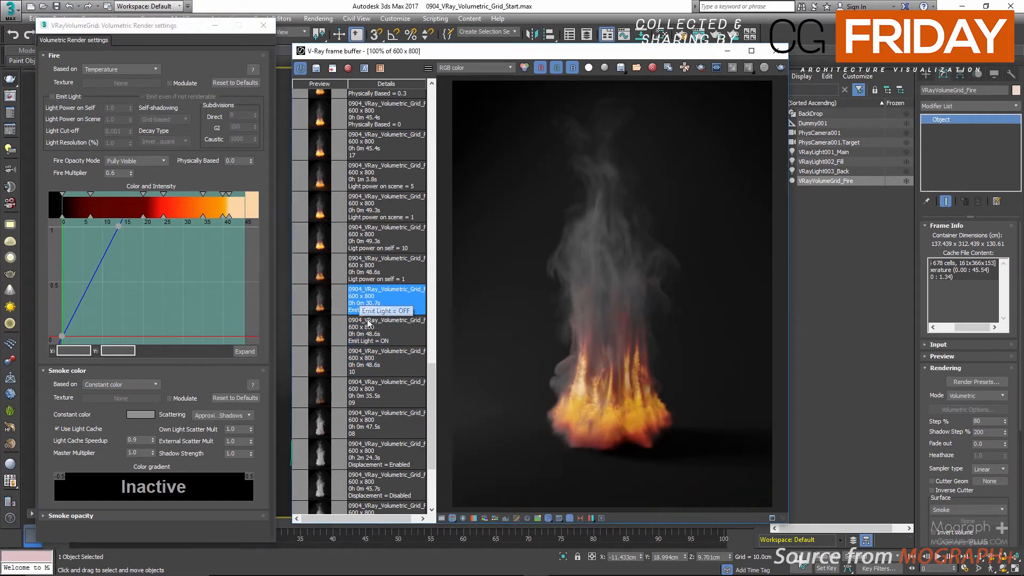
left_click(376, 317)
left_click(375, 312)
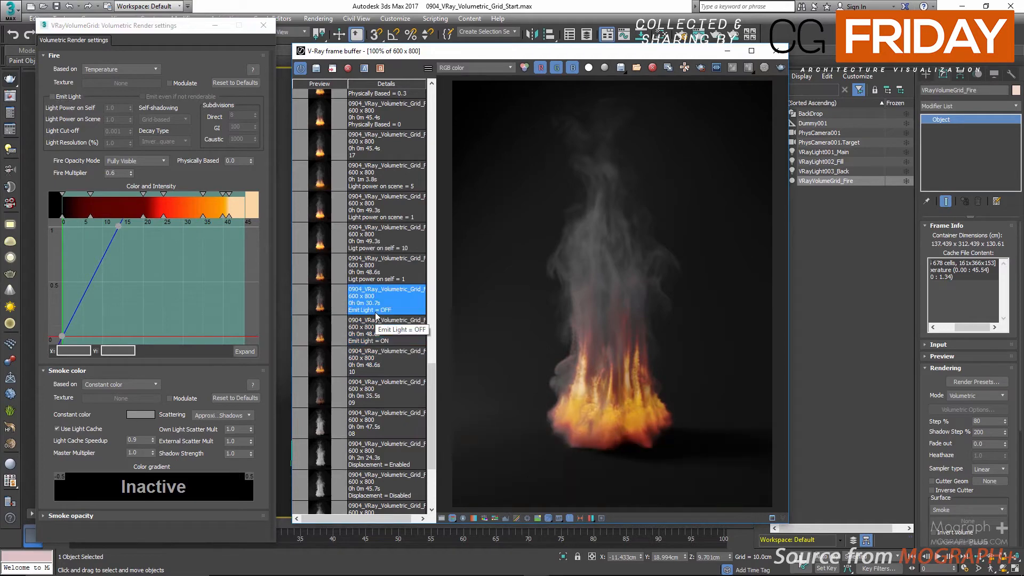
left_click(384, 340)
left_click(388, 312)
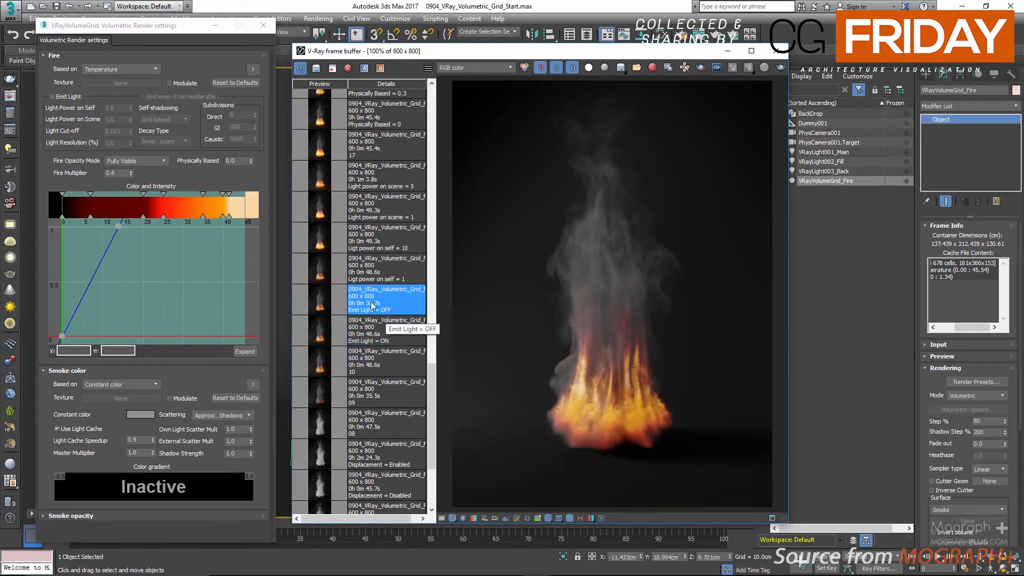
left_click(72, 97)
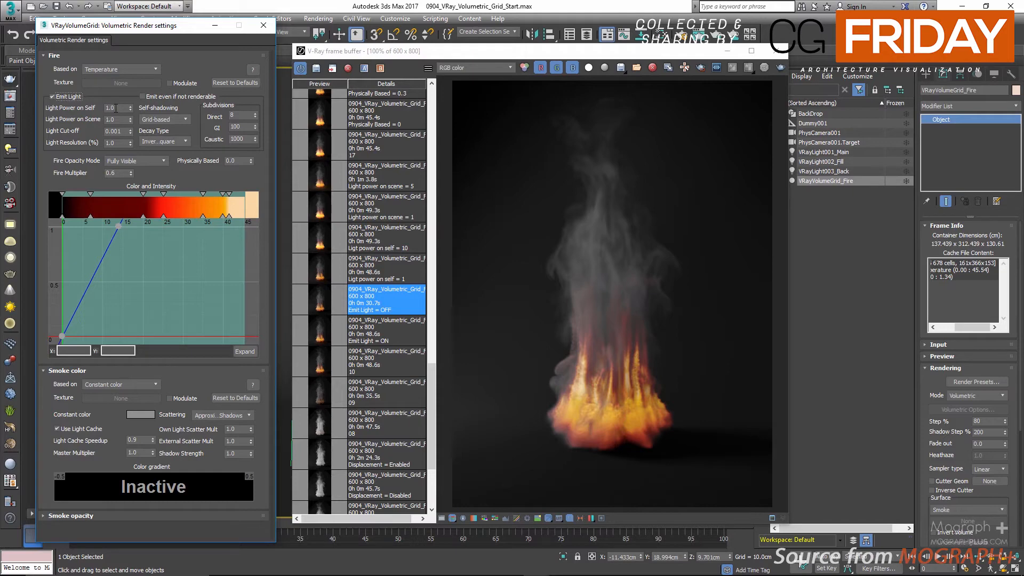
Step: Set Light Power on Self to 10 and compare the saved renders for powers of 1 and 10
left_click(405, 273)
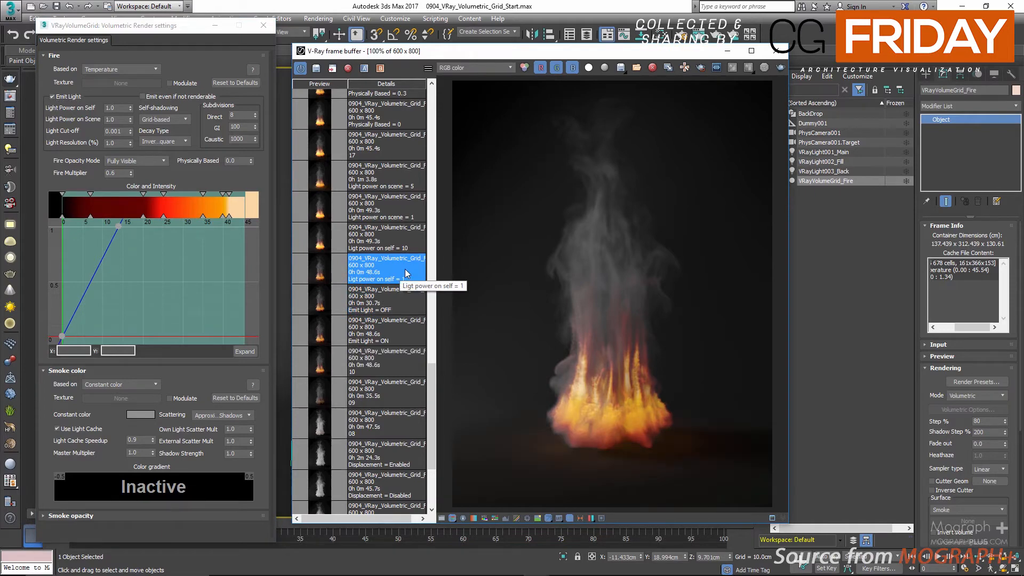
left_click(113, 108)
type("1")
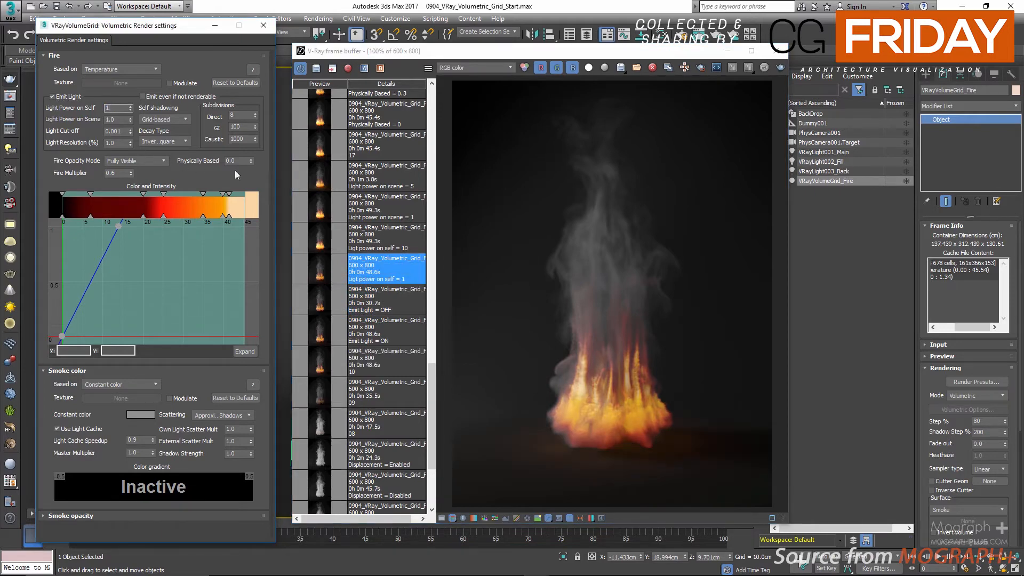
type("0")
left_click(322, 248)
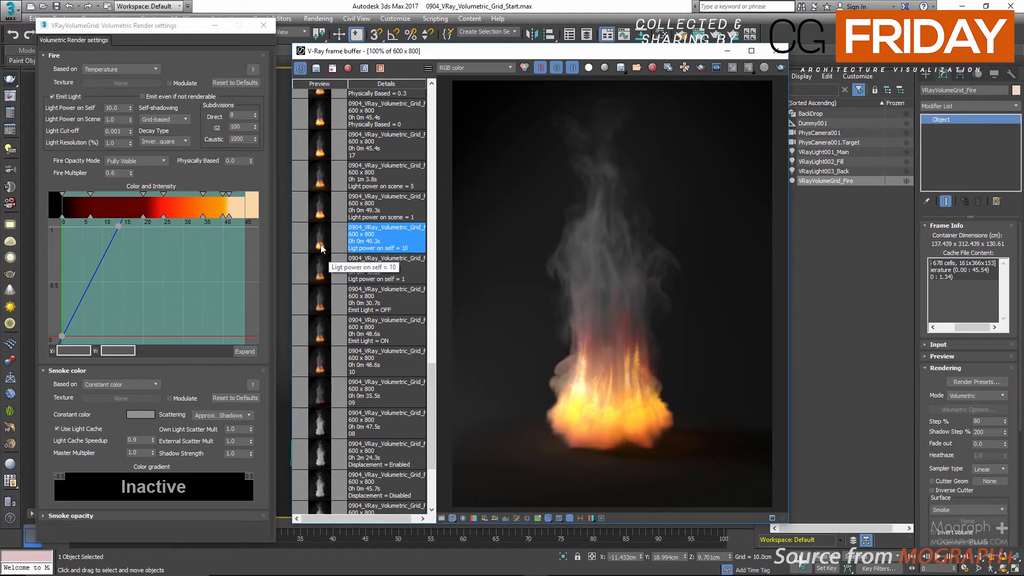
left_click(324, 268)
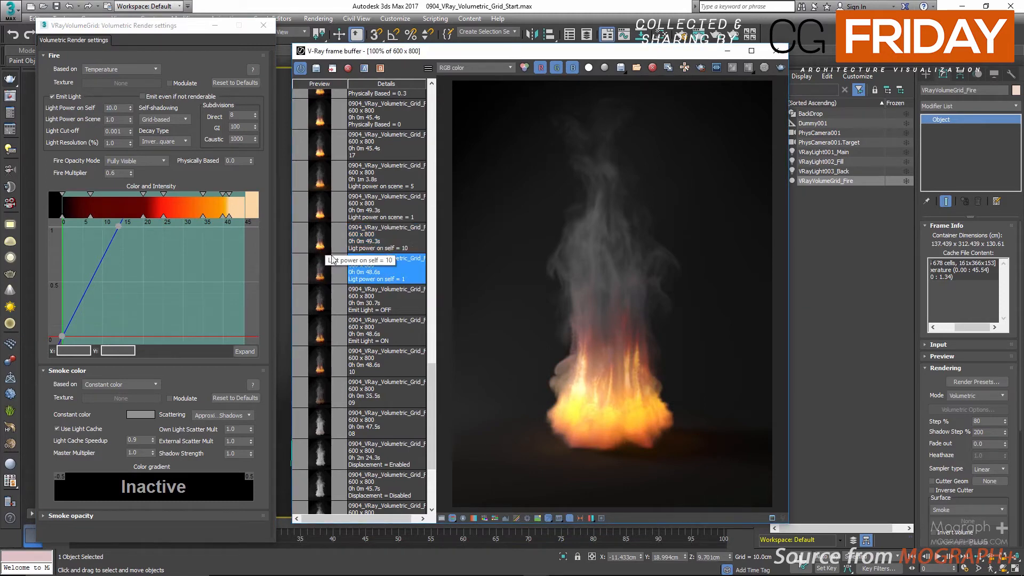
left_click(324, 240)
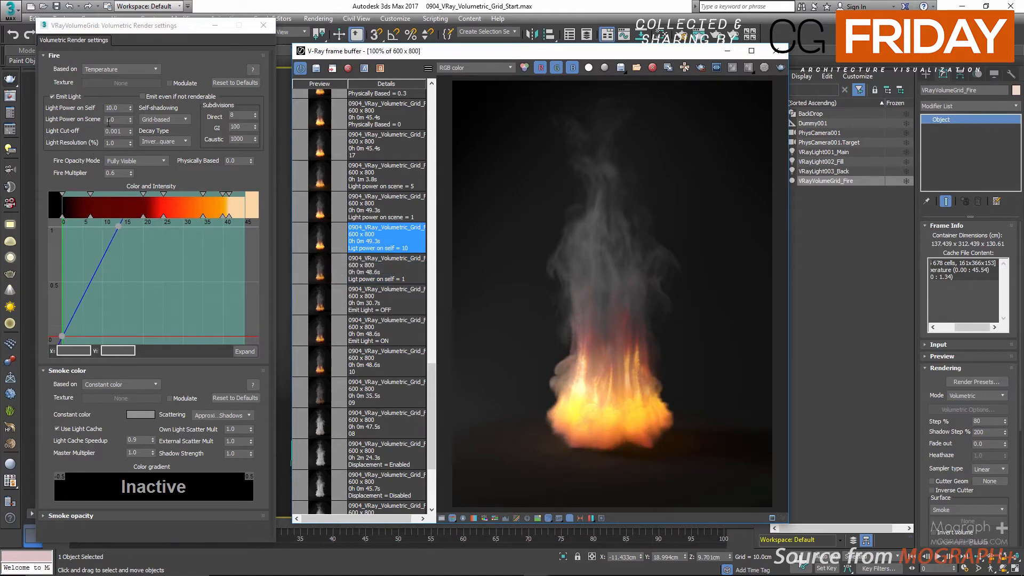
Step: Set the fire's Light Power on Scene to 5 and compare the saved renders for scene powers of 1 and 5
scroll(337, 260, "up", 3)
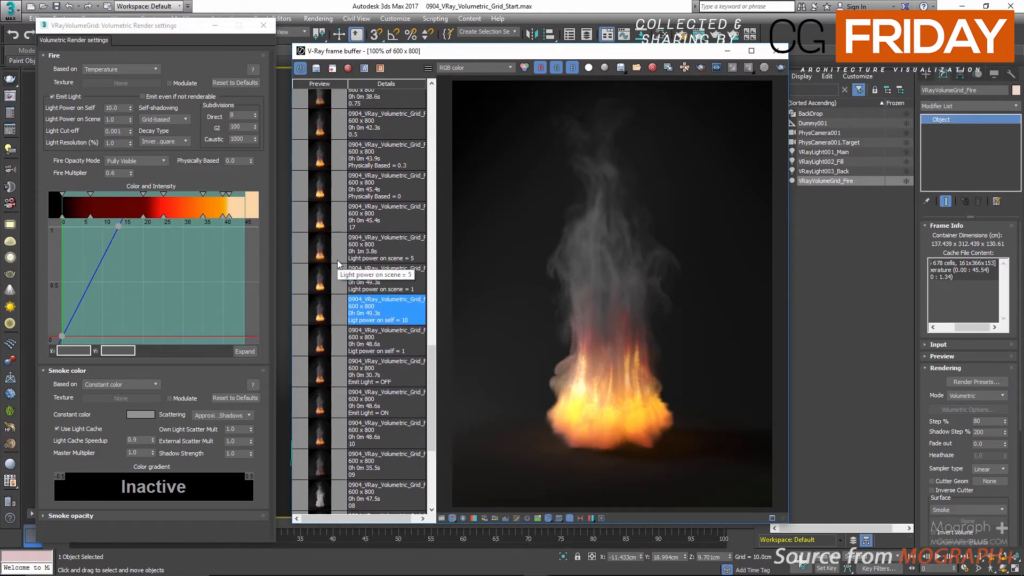
scroll(337, 263, "up", 1)
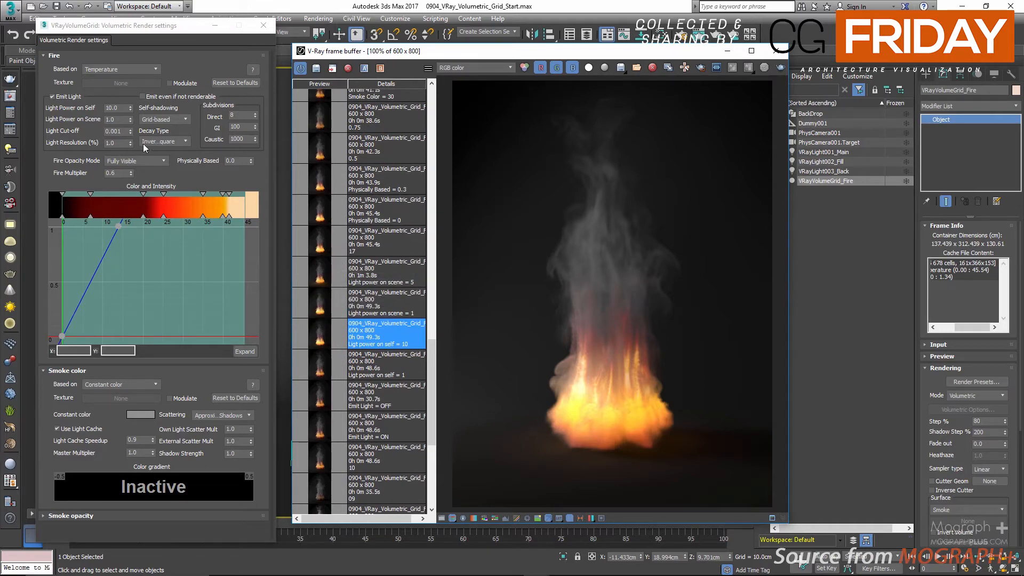
left_click(317, 308)
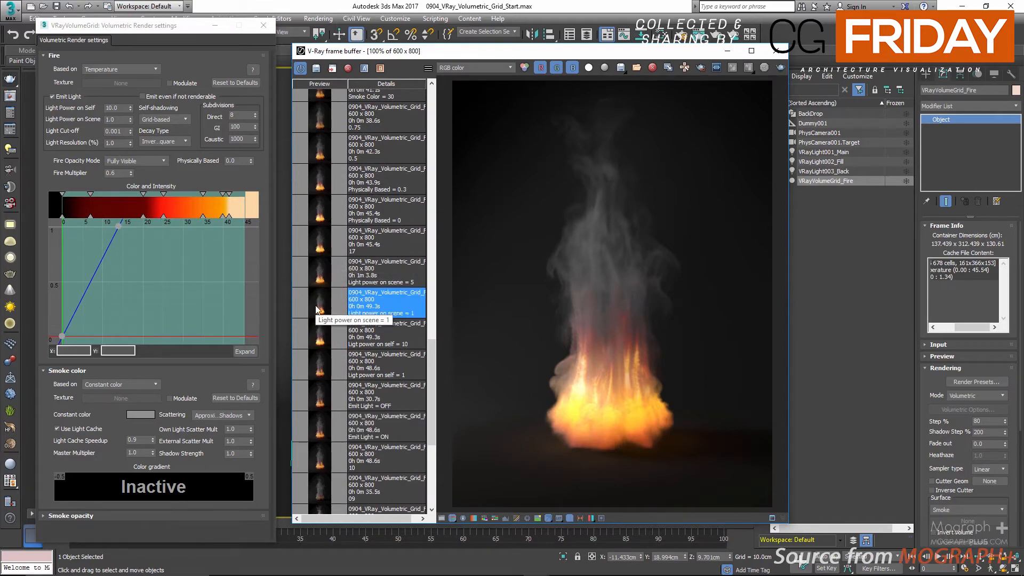
double_click(113, 120)
type("5")
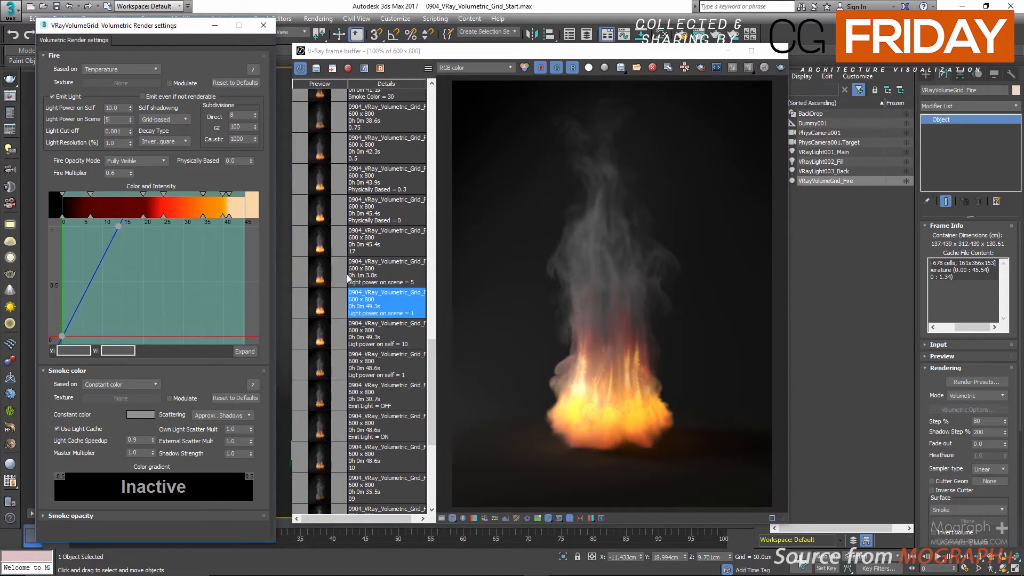
left_click(325, 278)
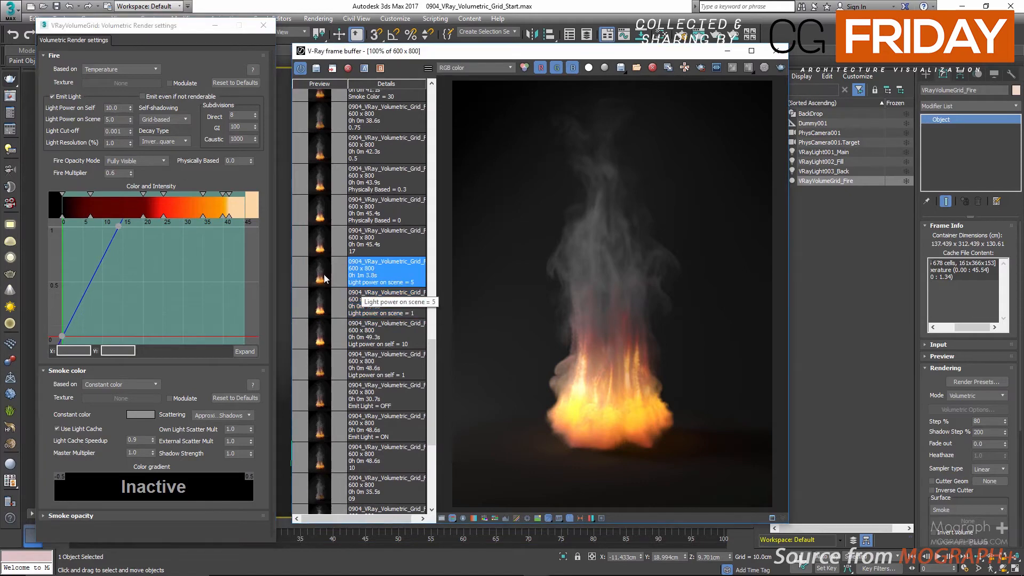
left_click(320, 302)
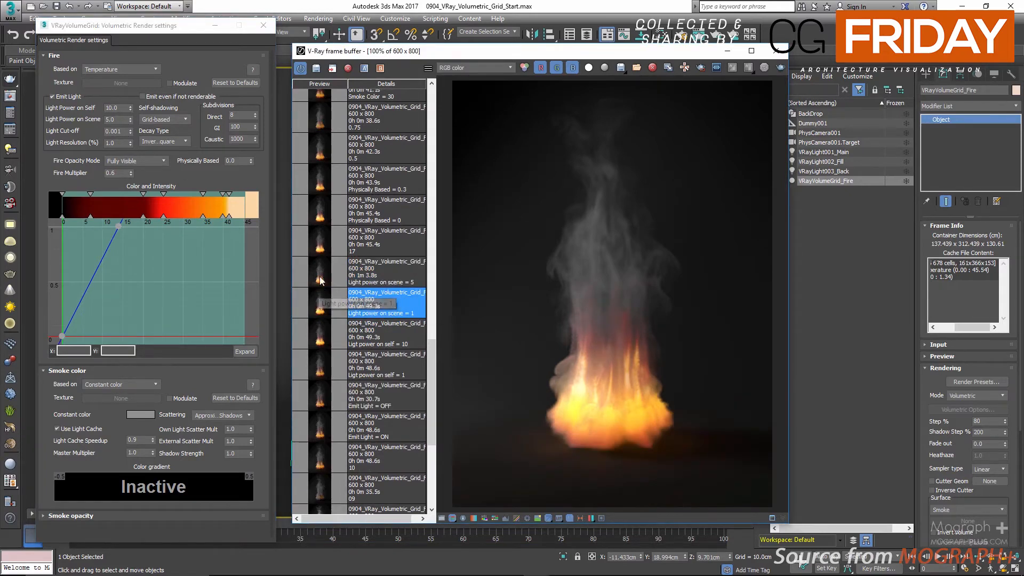
left_click(321, 278)
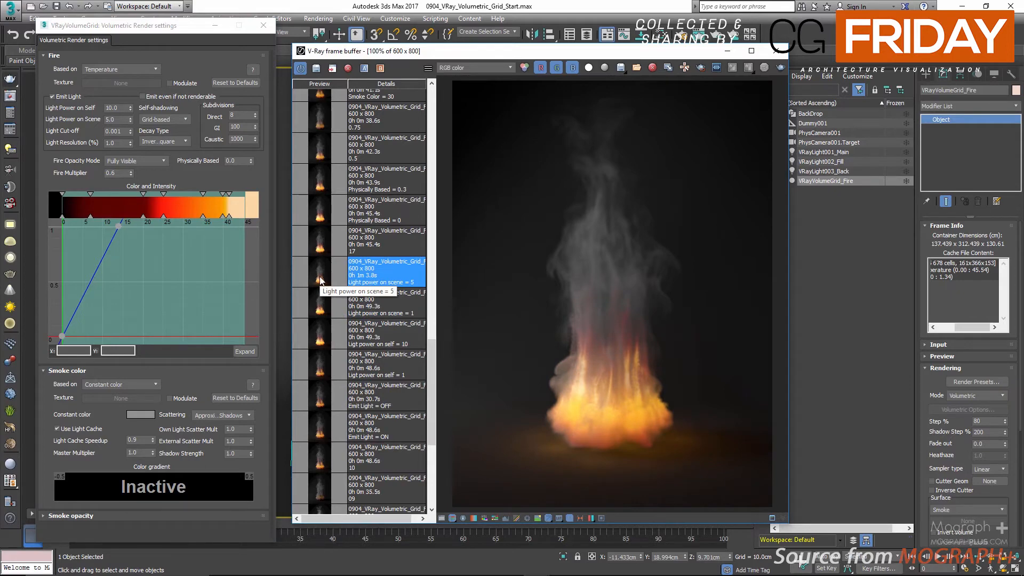
Step: Return the fire's Light Power on Scene to 1
double_click(111, 120)
type("1")
key("Return")
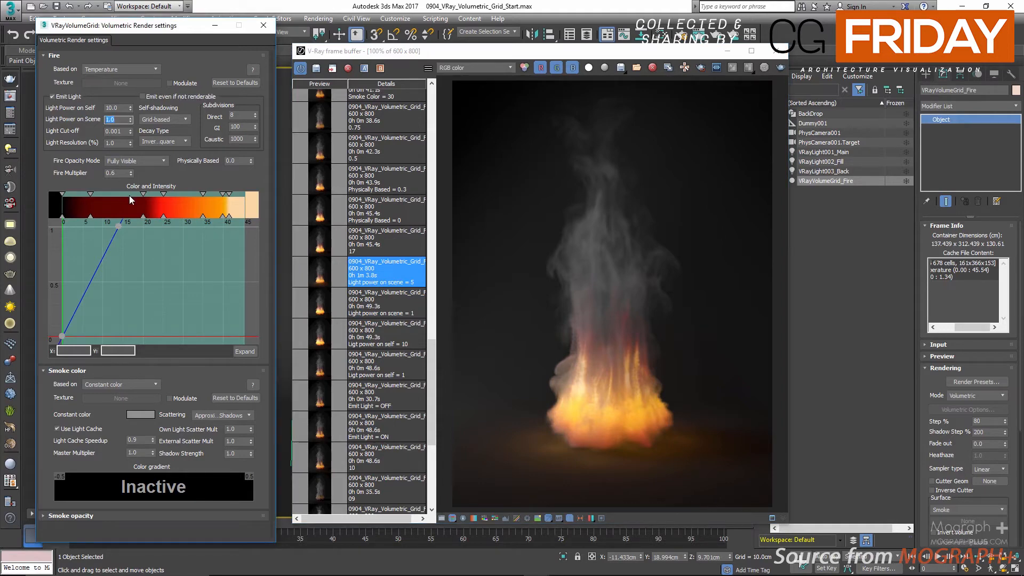
Step: Open the Fire Opacity Mode options for the fire
left_click(139, 161)
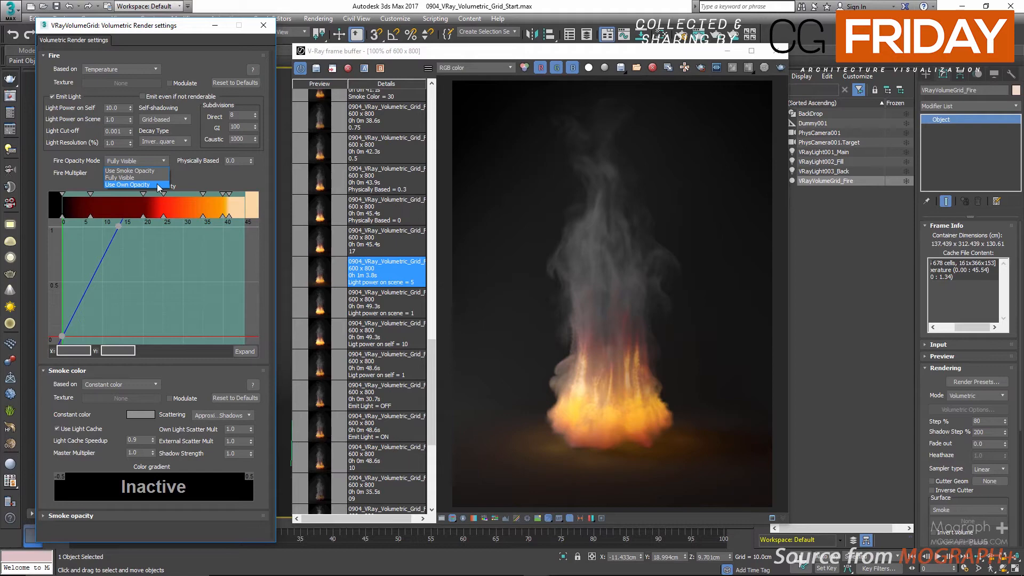
Step: Set the Fire Opacity Mode to Use Smoke Opacity and view the saved render labelled 17
left_click(154, 171)
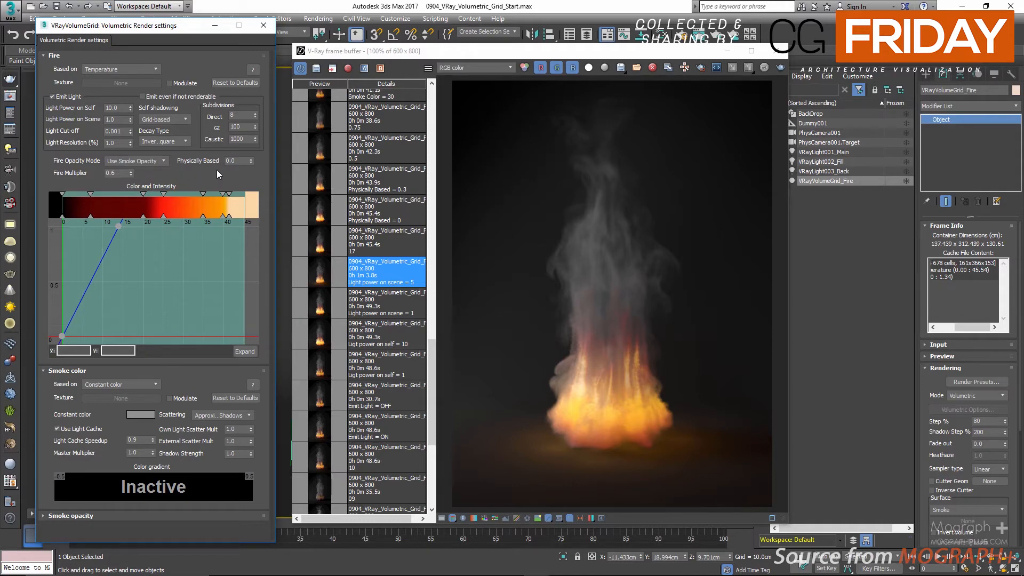
left_click(315, 243)
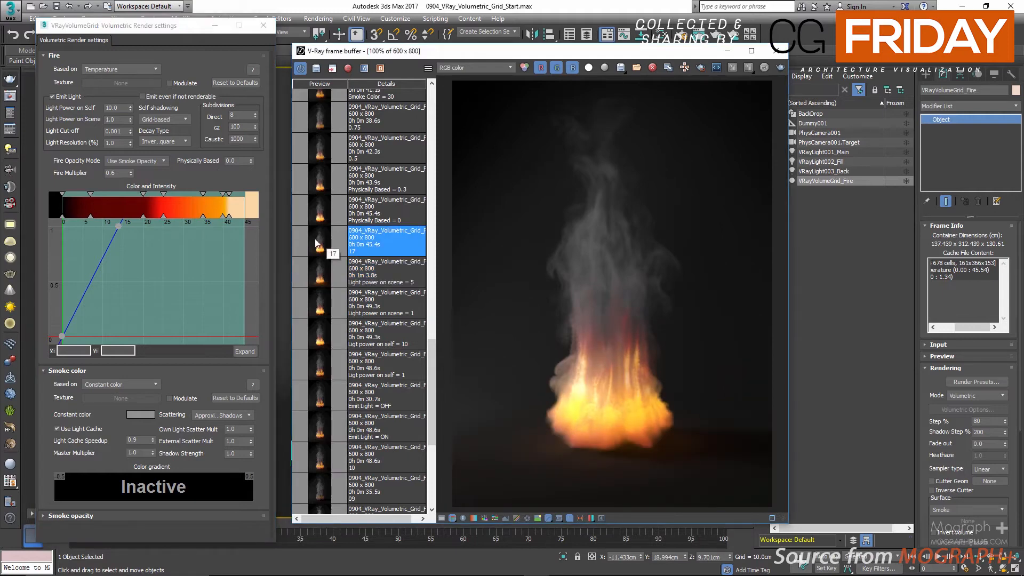
scroll(315, 243, "up", 3)
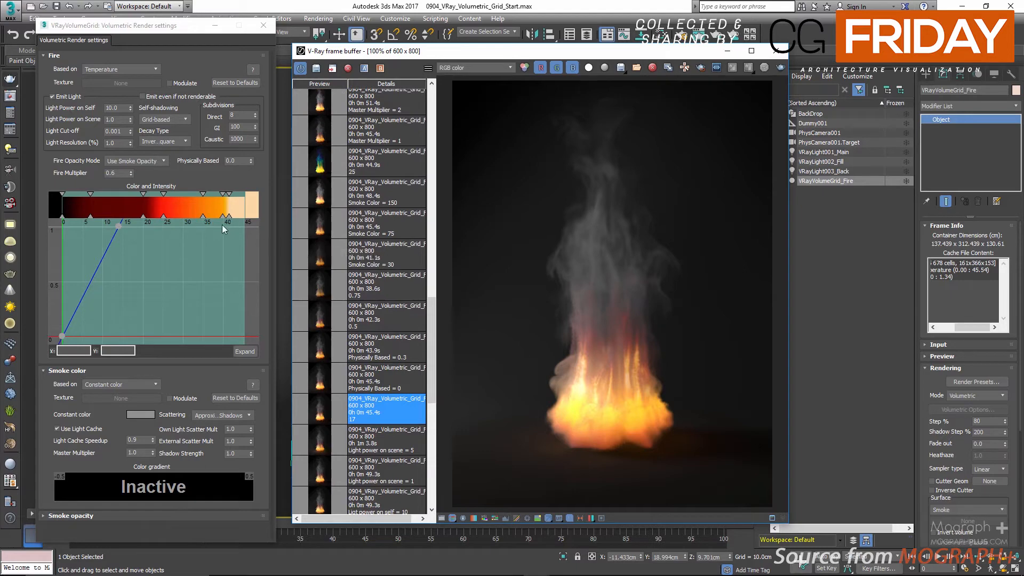
Step: Try a Physically Based value of 1 for the fire and set it back to 0
left_click(238, 162)
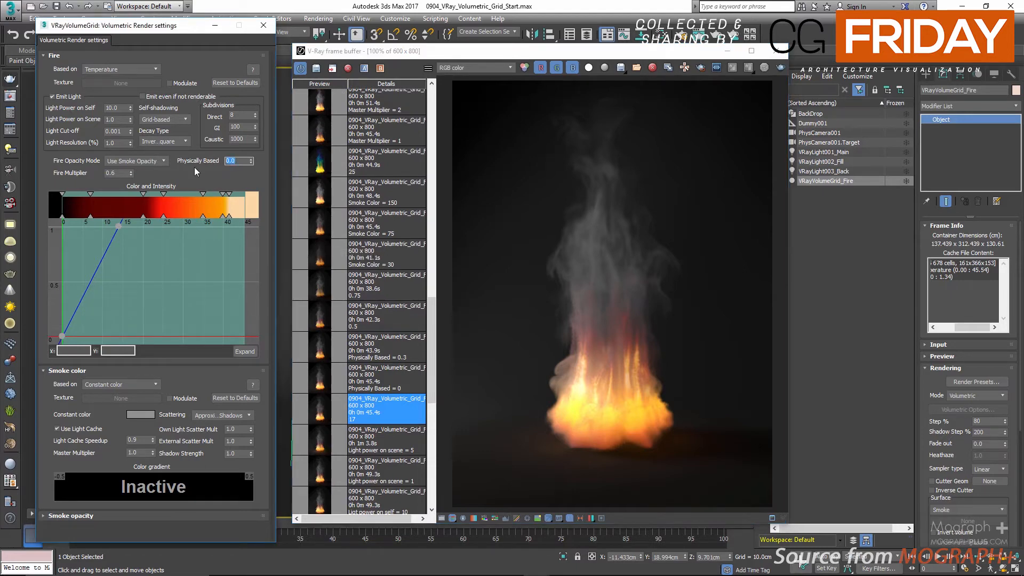
type("1")
key("Return")
type("0")
Step: Compare the saved renders for Physically Based values of 0, 0.3, 0.5 and 0.75
left_click(325, 384)
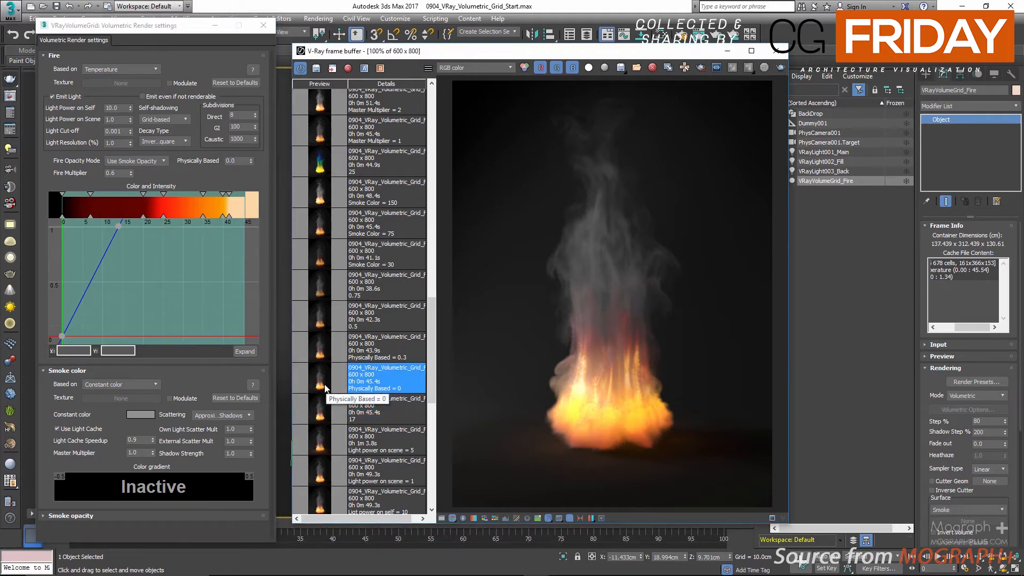
left_click(317, 354)
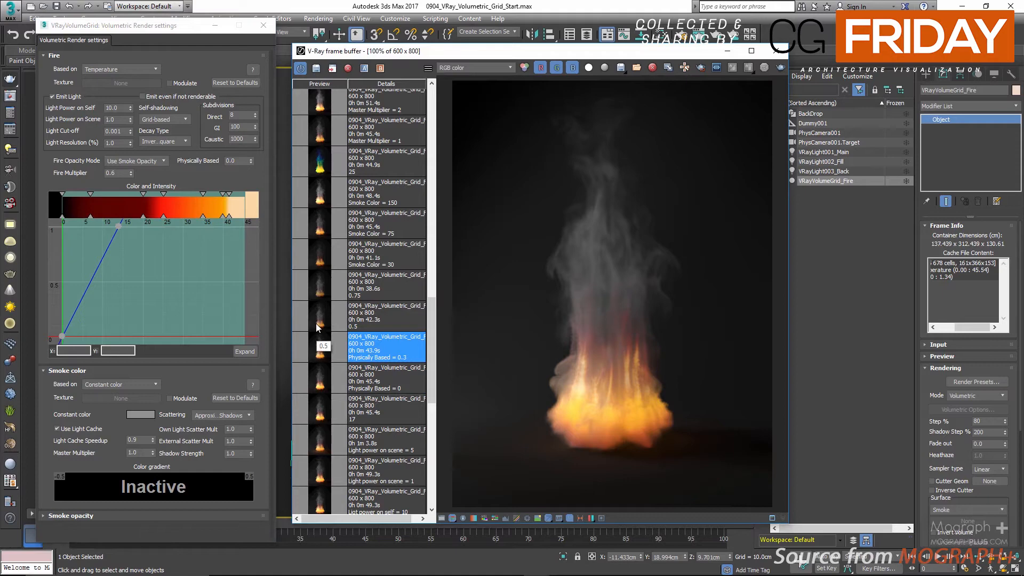
left_click(317, 327)
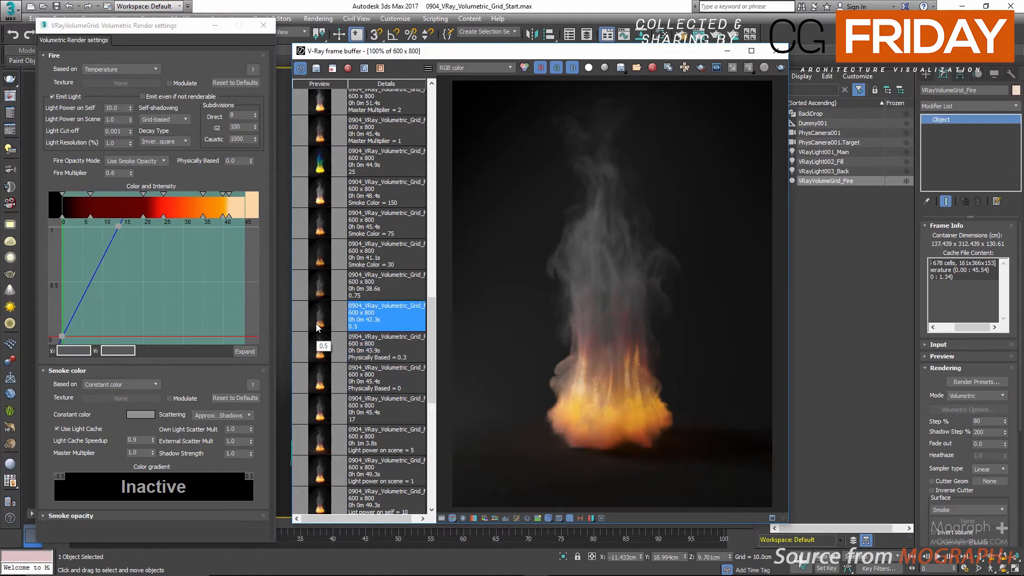
left_click(318, 290)
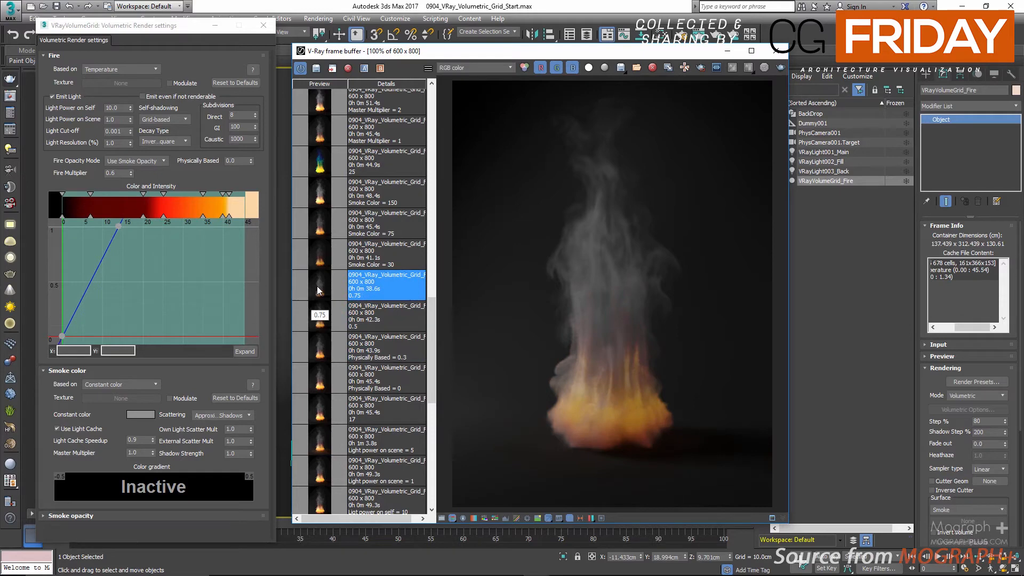
Step: Set the fire's Physically Based value to 0.3
left_click(247, 160)
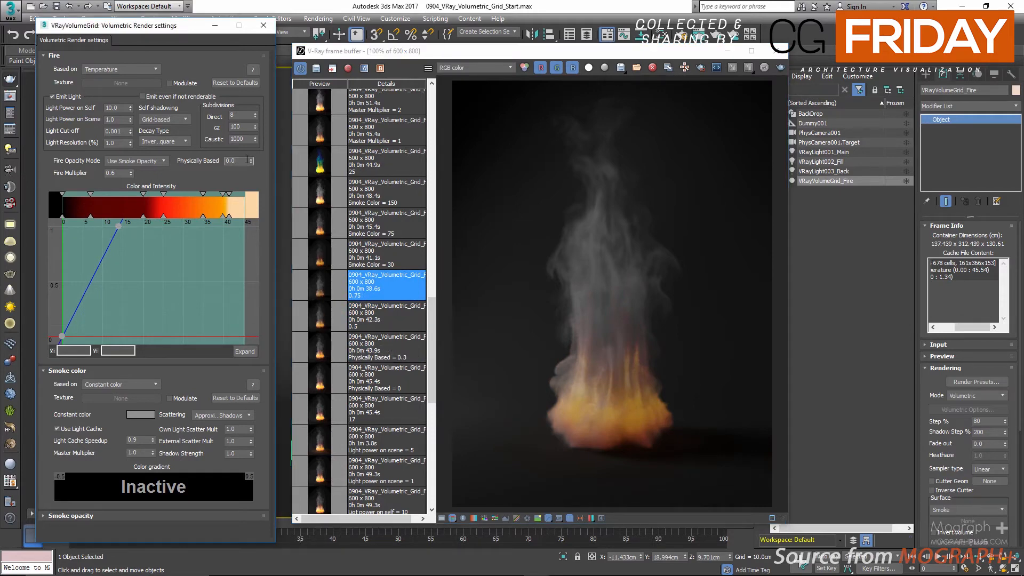
type("0.3")
key("Return")
Step: Review the source options for the smoke color and inspect its constant color without changing it
left_click(148, 385)
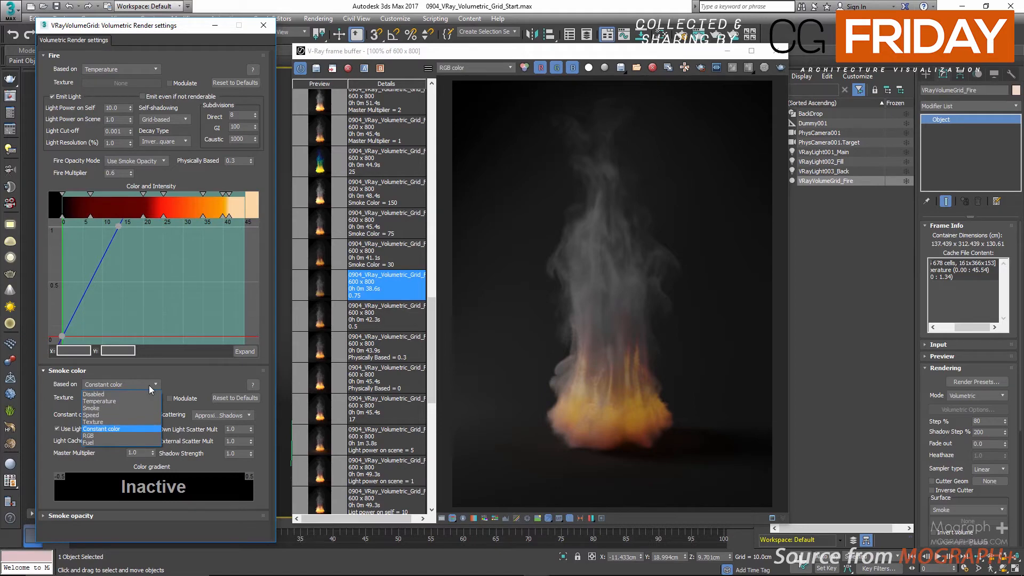
left_click(149, 385)
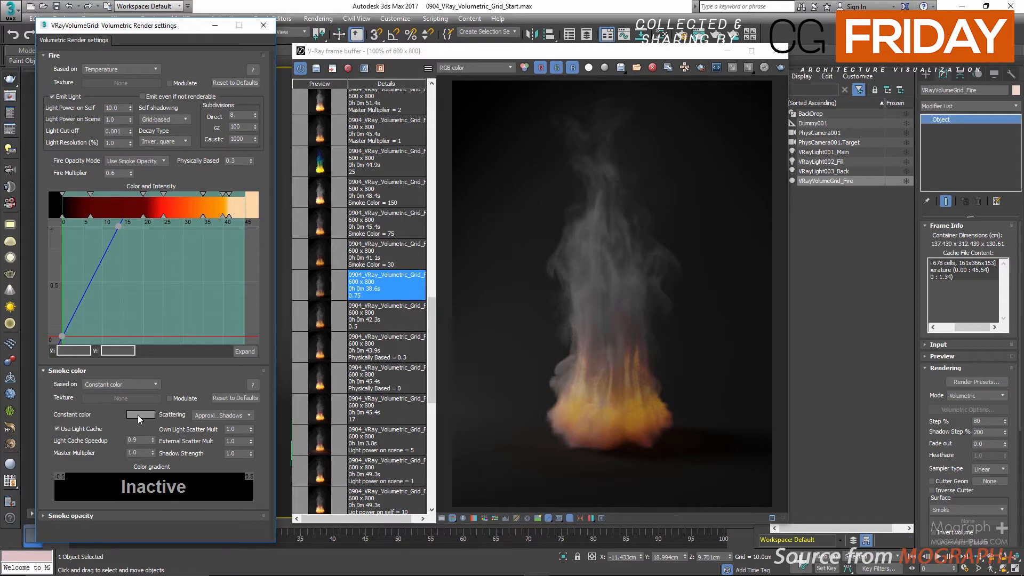
left_click_drag(137, 415, 118, 420)
left_click(136, 415)
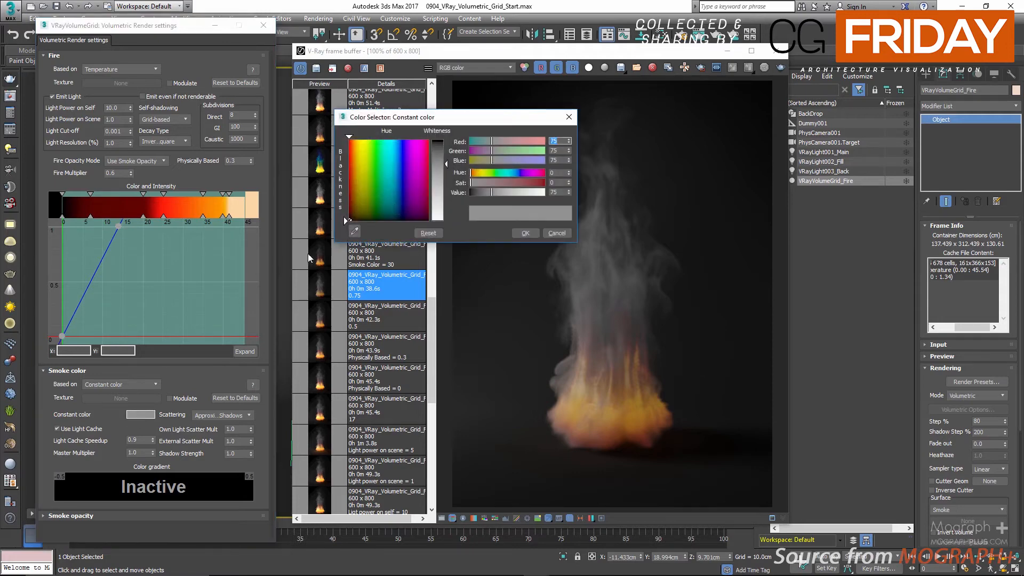
left_click(549, 234)
left_click(550, 234)
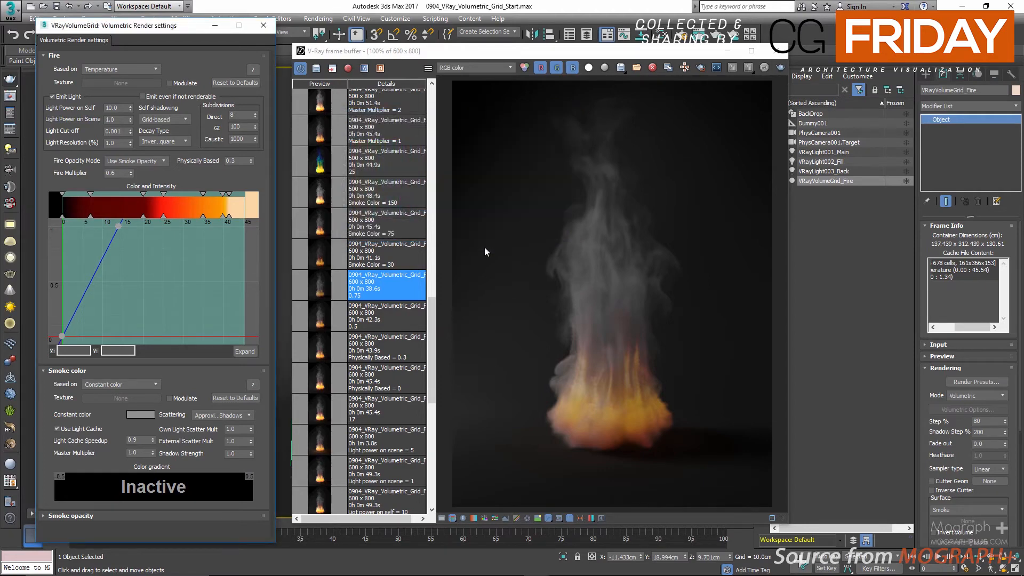
Step: Set the constant smoke color's Value to 30 and view the saved Smoke Color = 30 render
left_click(143, 414)
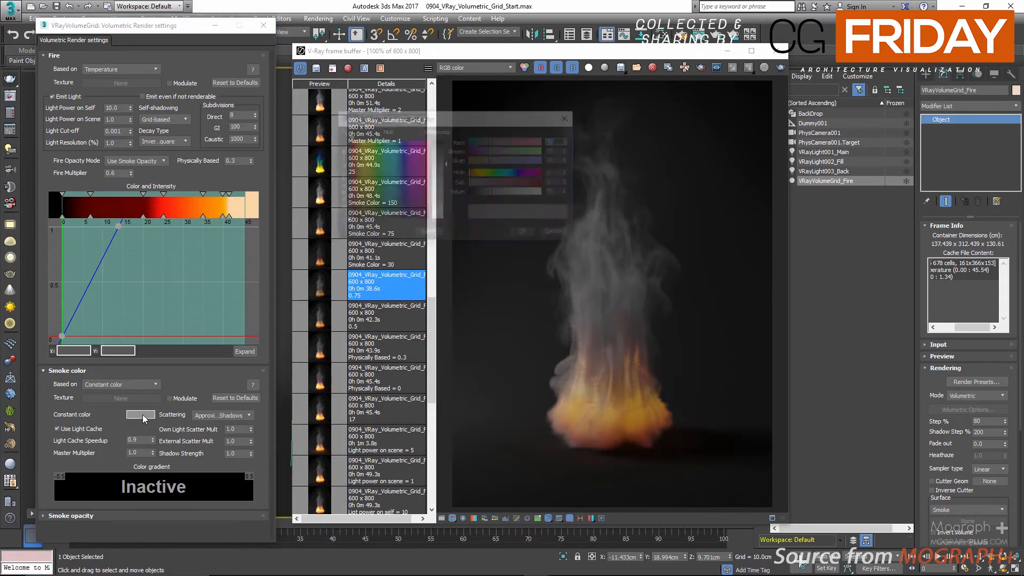
double_click(555, 192)
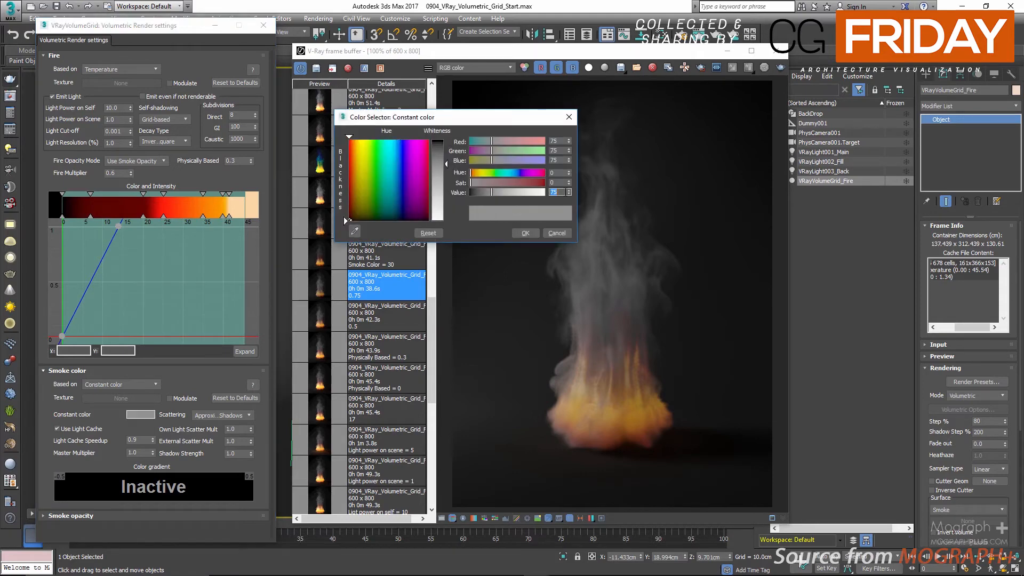
left_click(530, 231)
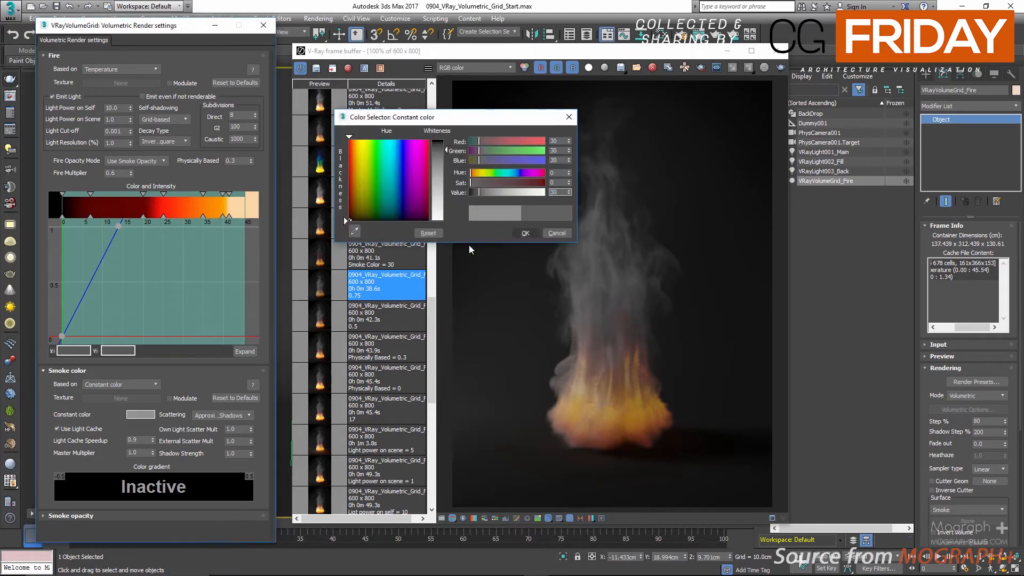
double_click(411, 255)
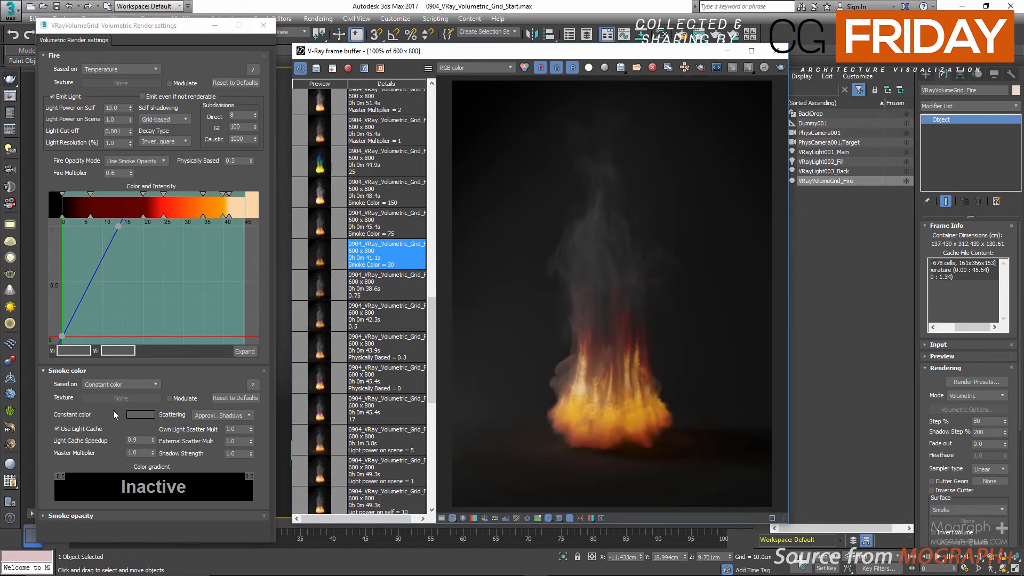
Step: Set the constant smoke color's Value to 75 and view the saved Smoke Color = 75 render
left_click(142, 414)
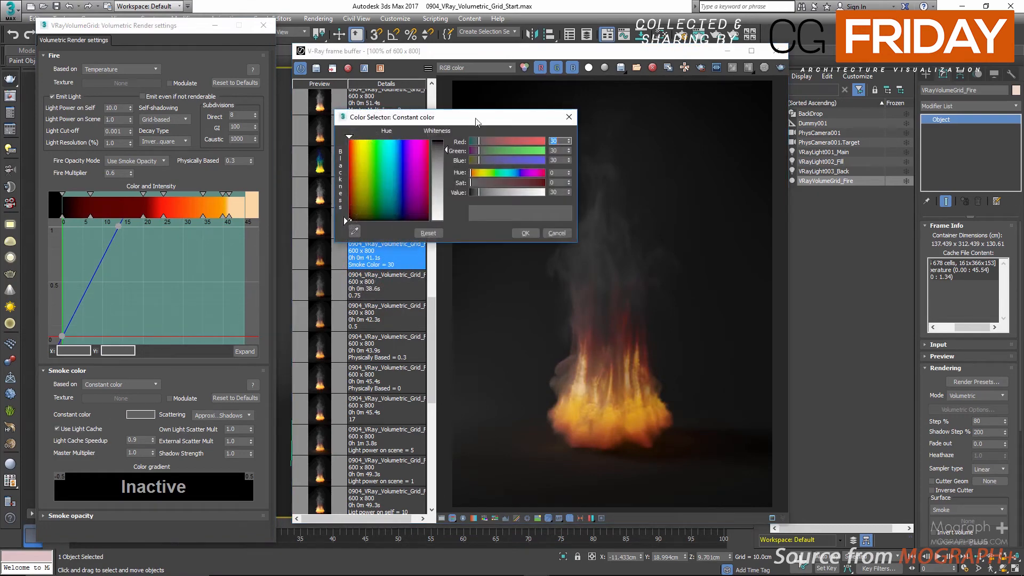
left_click_drag(476, 122, 595, 93)
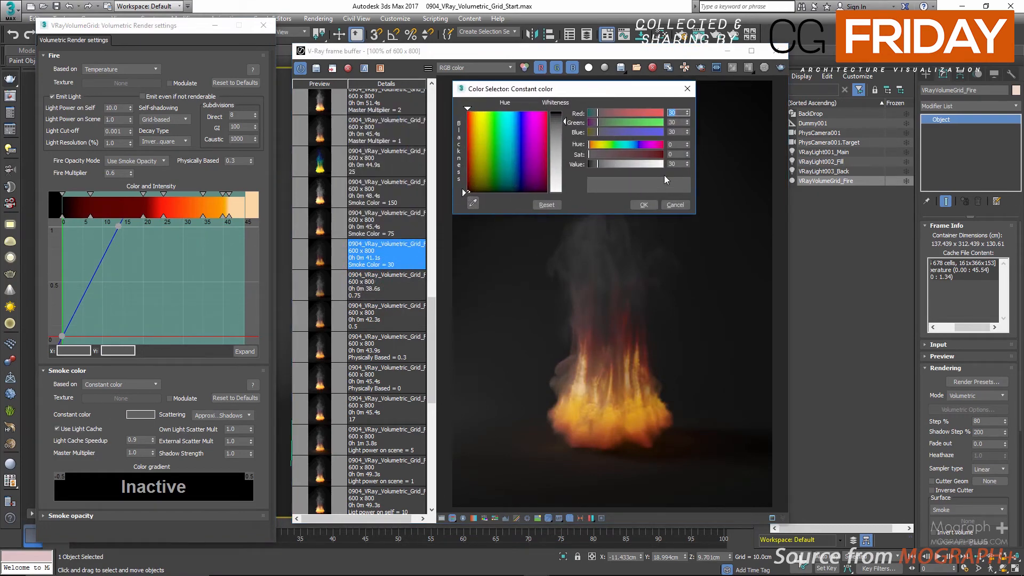
double_click(676, 164)
left_click(643, 205)
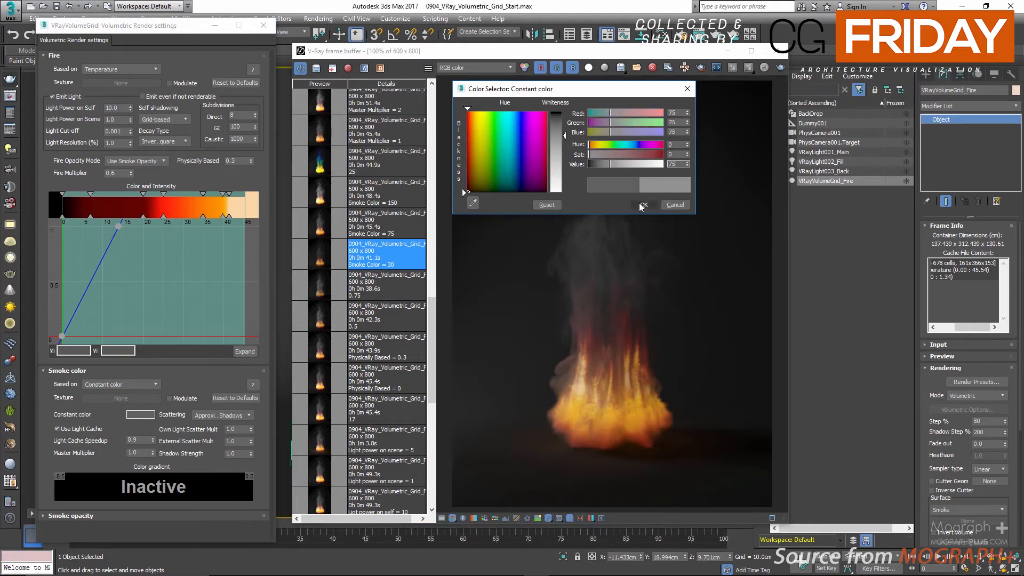
double_click(395, 224)
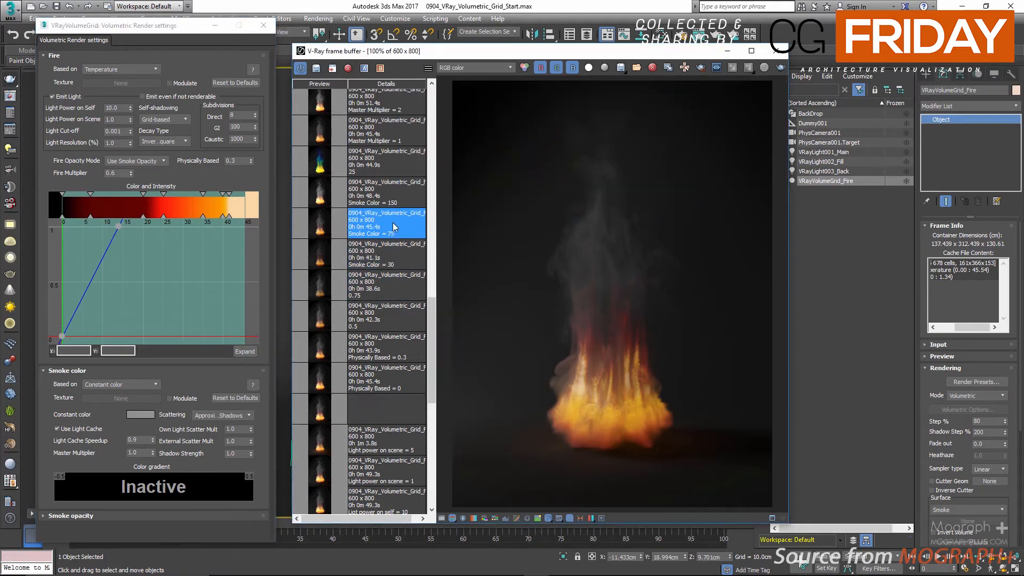
Step: Set the constant smoke color's Value to 150 and view the saved Smoke Color = 150 render
left_click(135, 417)
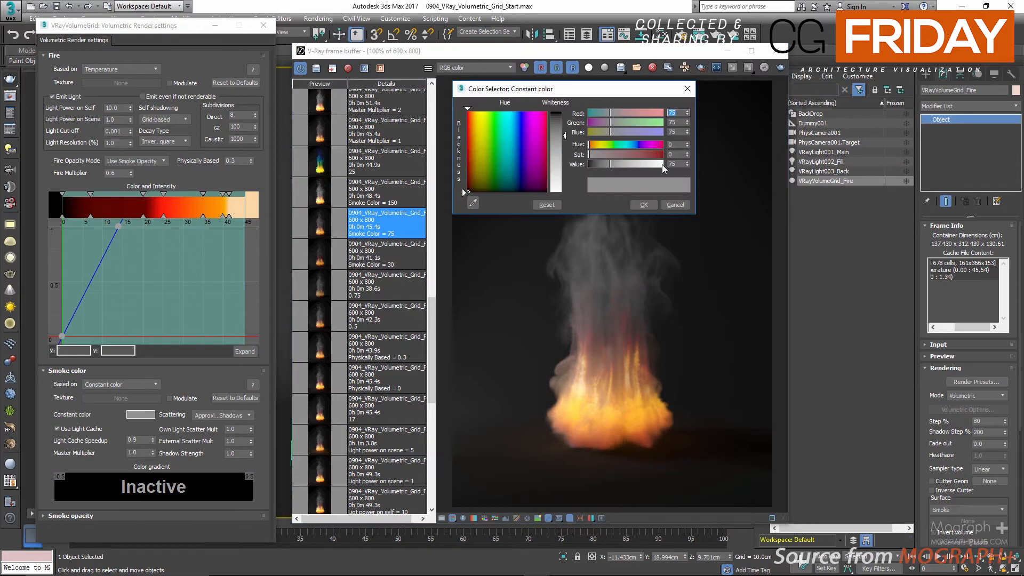
double_click(675, 164)
type("150")
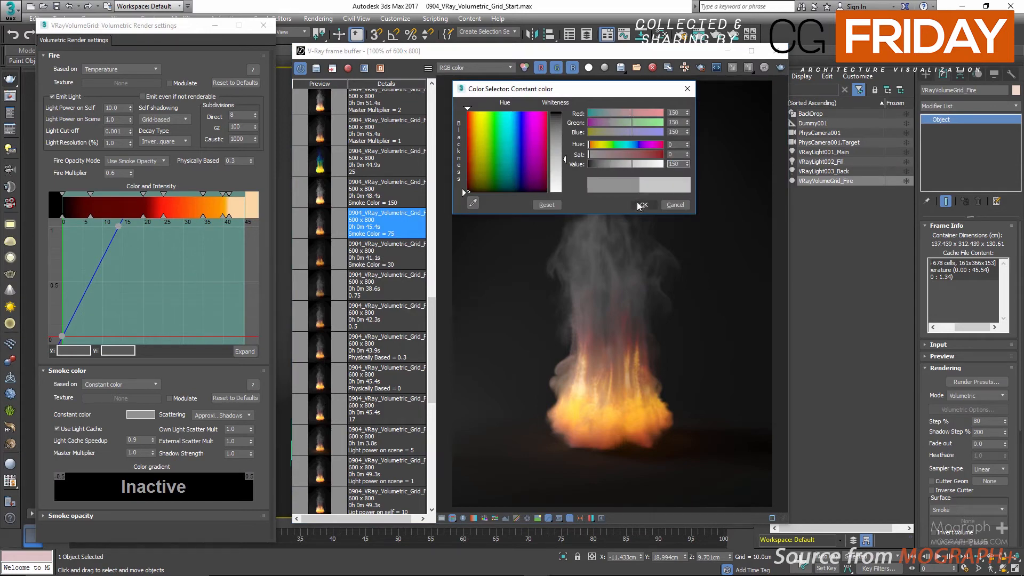
left_click(638, 201)
double_click(415, 200)
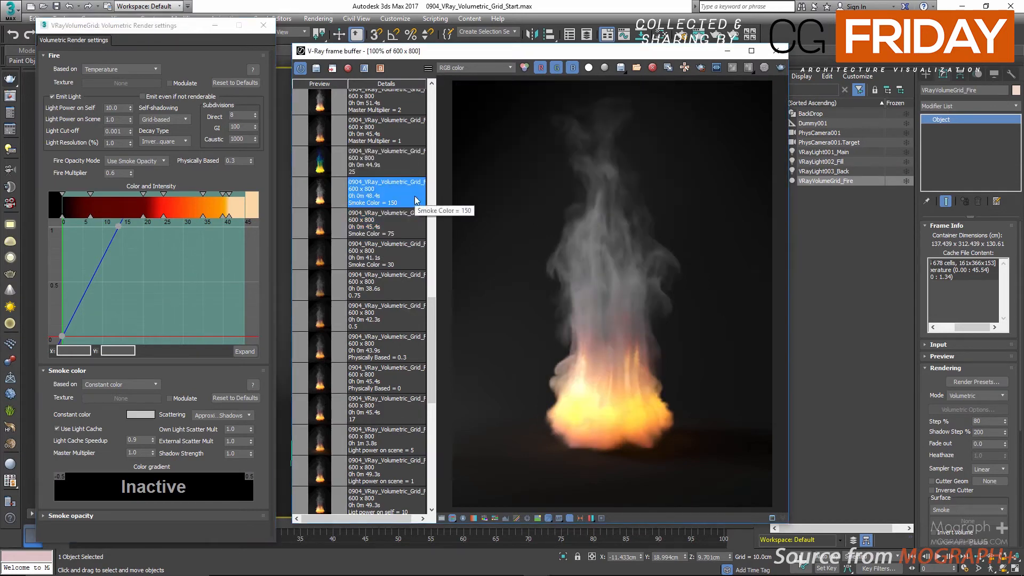
Step: Compare the saved renders for smoke colors of 30, 75 and 150
double_click(395, 253)
double_click(397, 220)
double_click(400, 203)
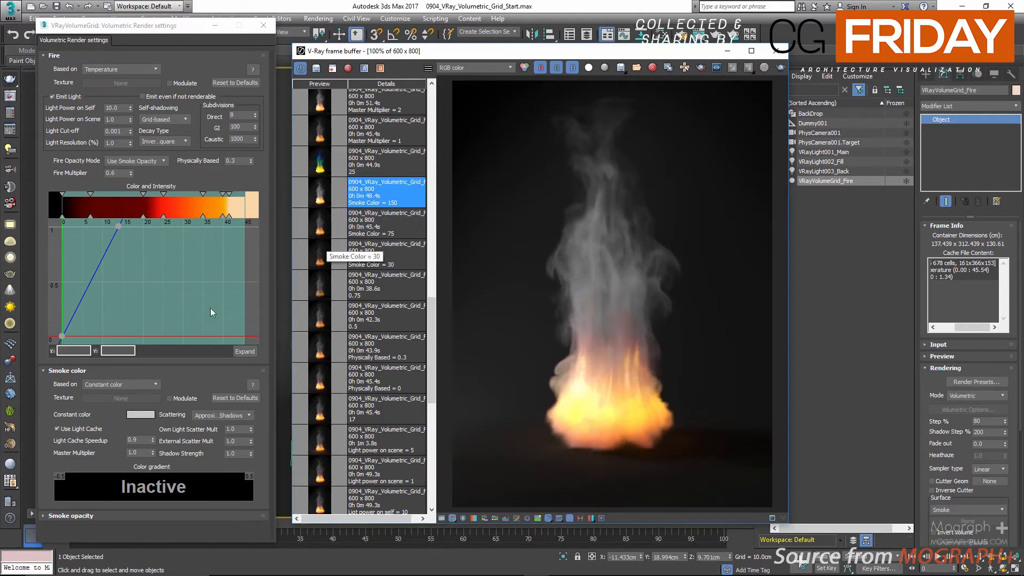
Step: Return the constant smoke color's Value to 75 and reload the saved Smoke Color = 75 render
left_click(142, 414)
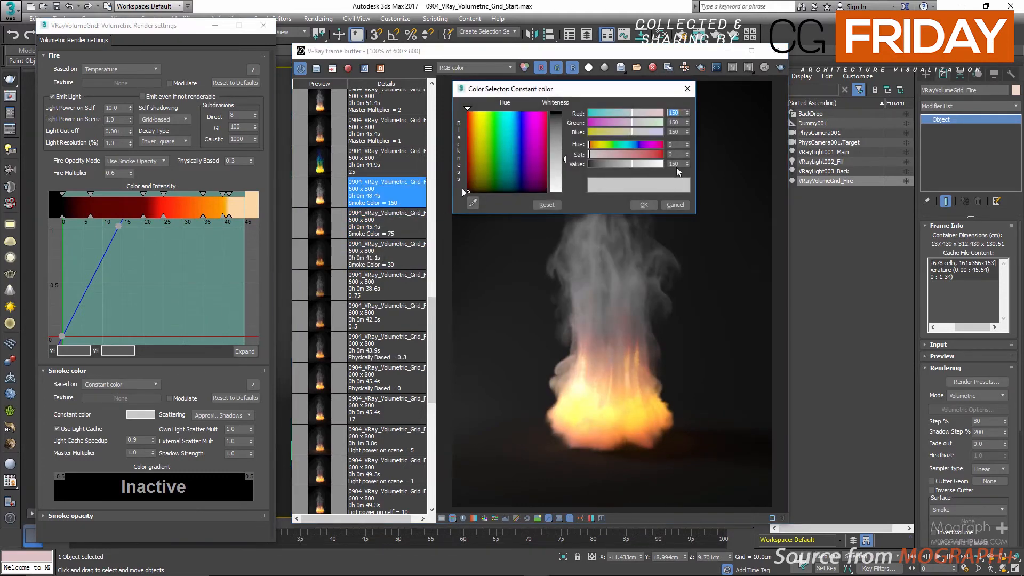
double_click(675, 164)
type("75")
key("Return")
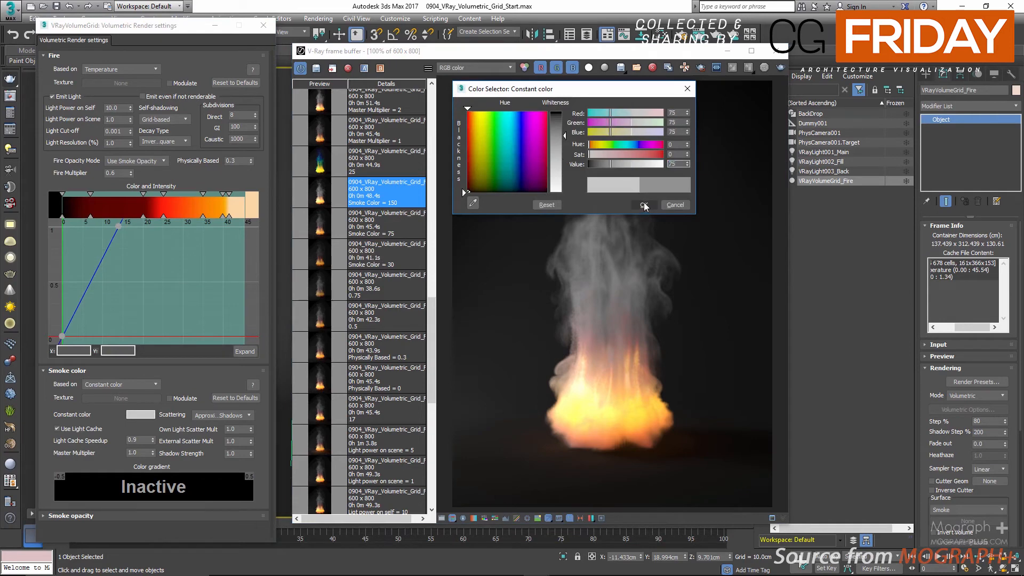
left_click(644, 206)
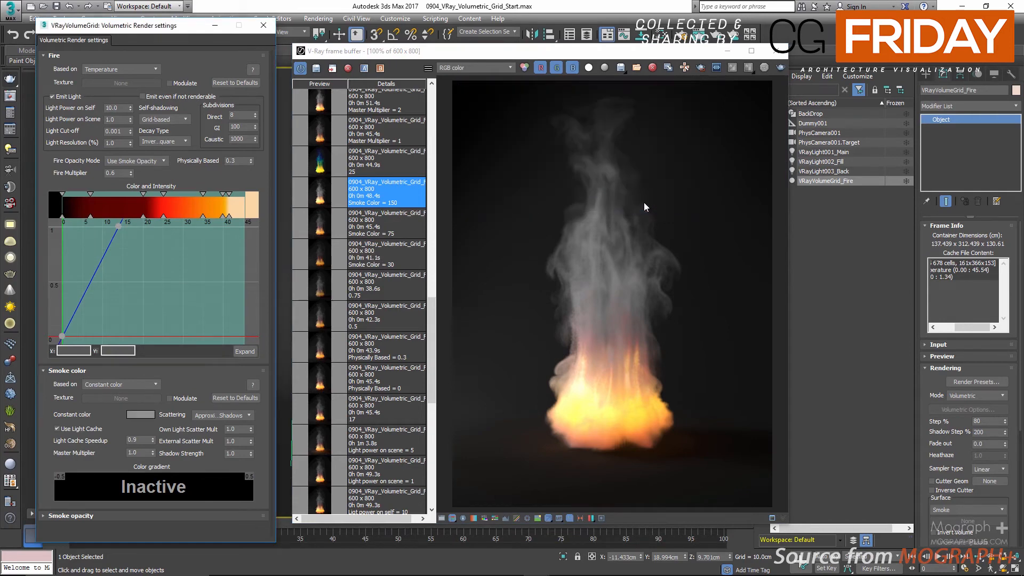
left_click(398, 226)
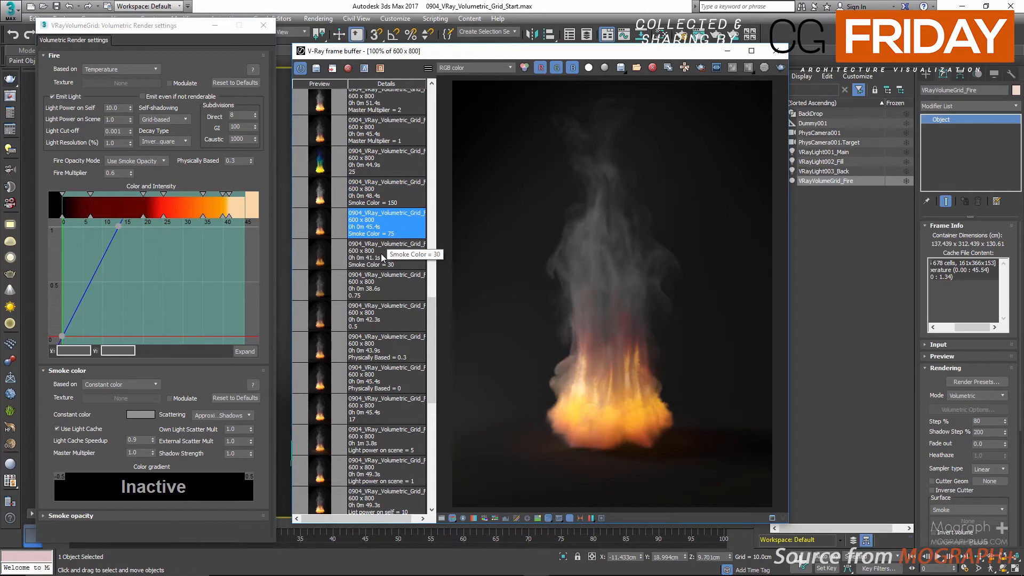
Step: Base the smoke color on Smoke and view the saved rainbow-gradient render labelled 25
scroll(380, 254, "up", 2)
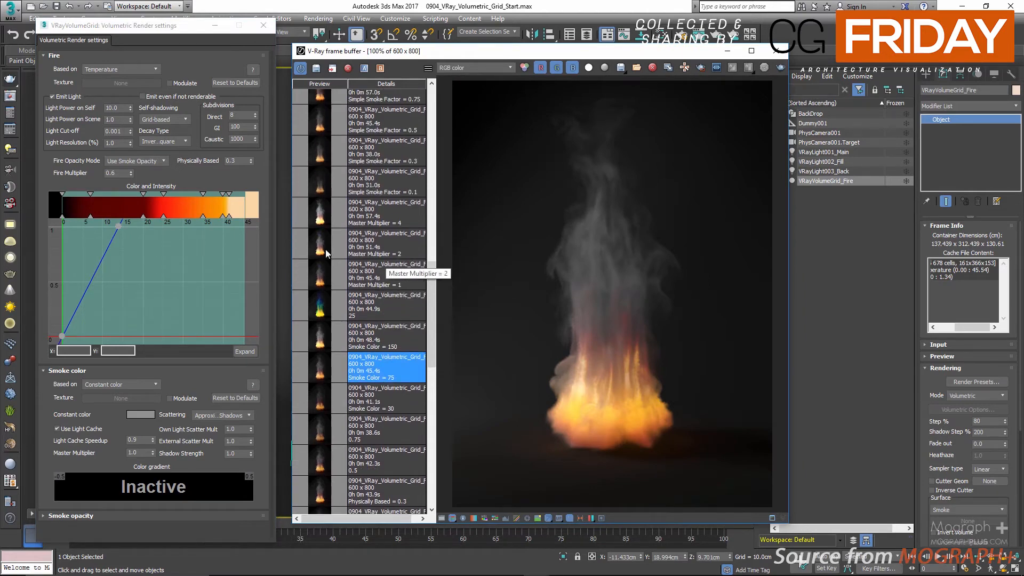
left_click(127, 383)
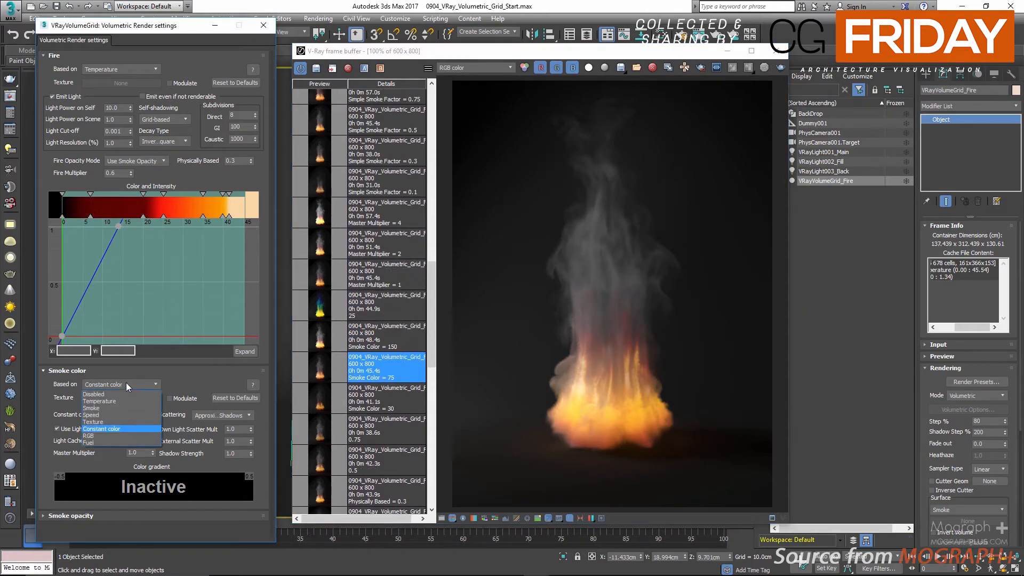
left_click(114, 408)
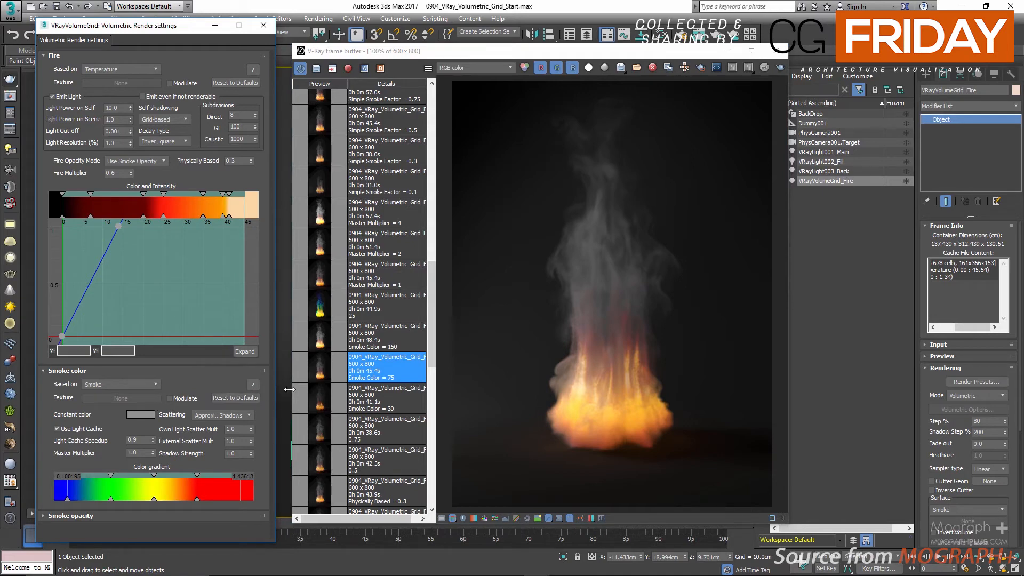
left_click(320, 309)
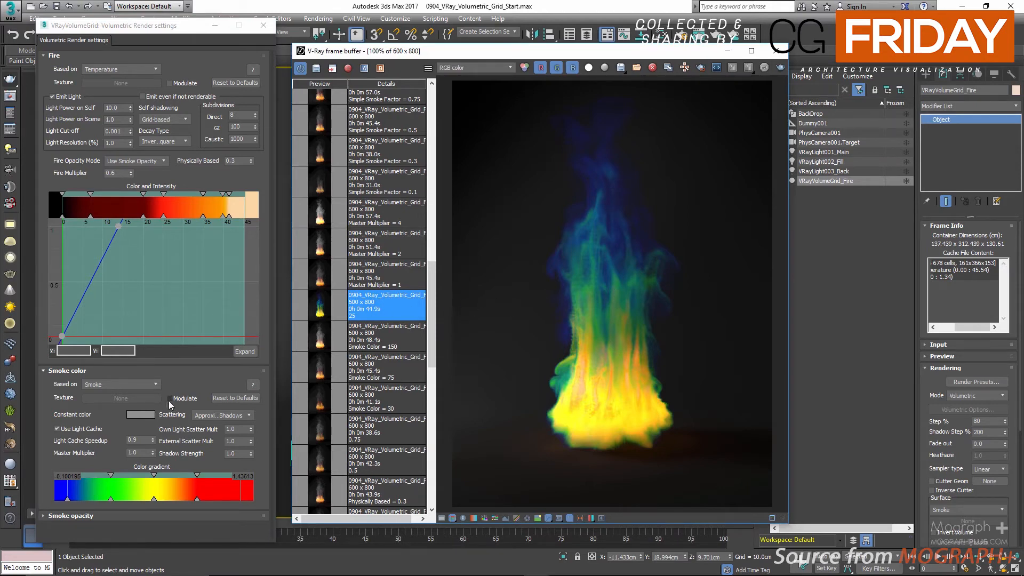
Step: Base the smoke color on Constant color again
left_click(135, 382)
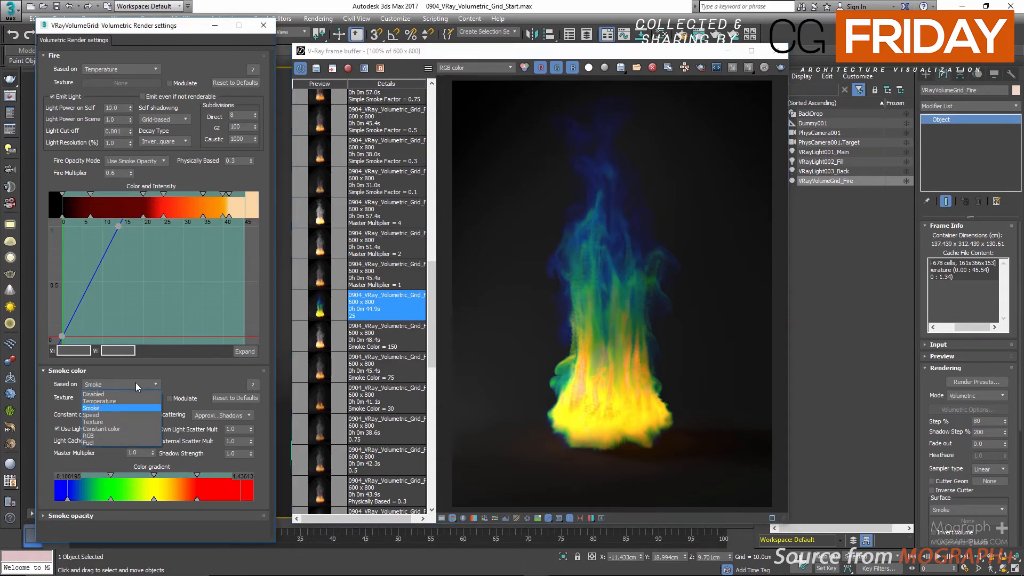
left_click(123, 427)
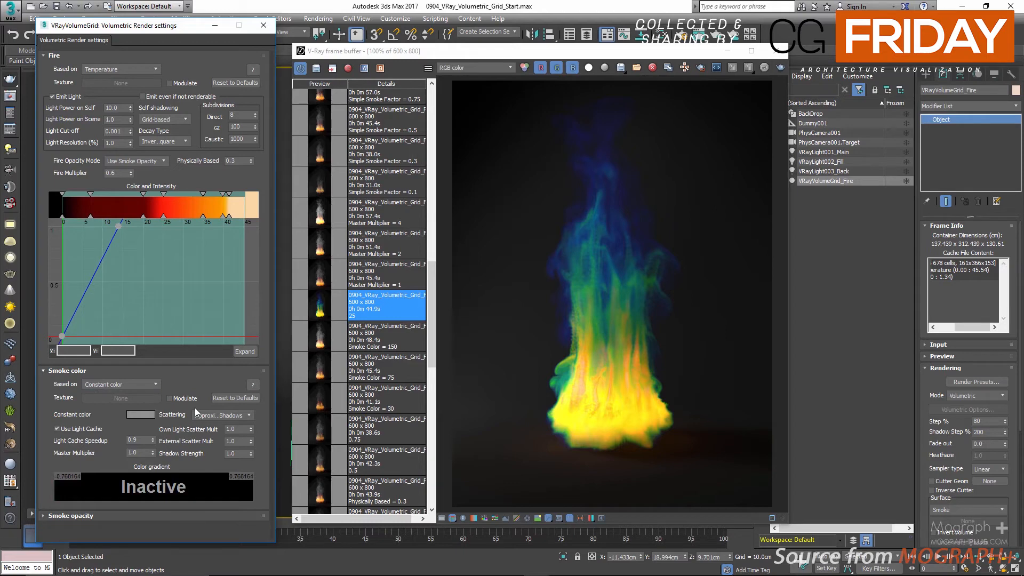
Step: Compare the saved renders for smoke color Master Multiplier values of 1, 2 and 4
double_click(130, 452)
left_click(327, 278)
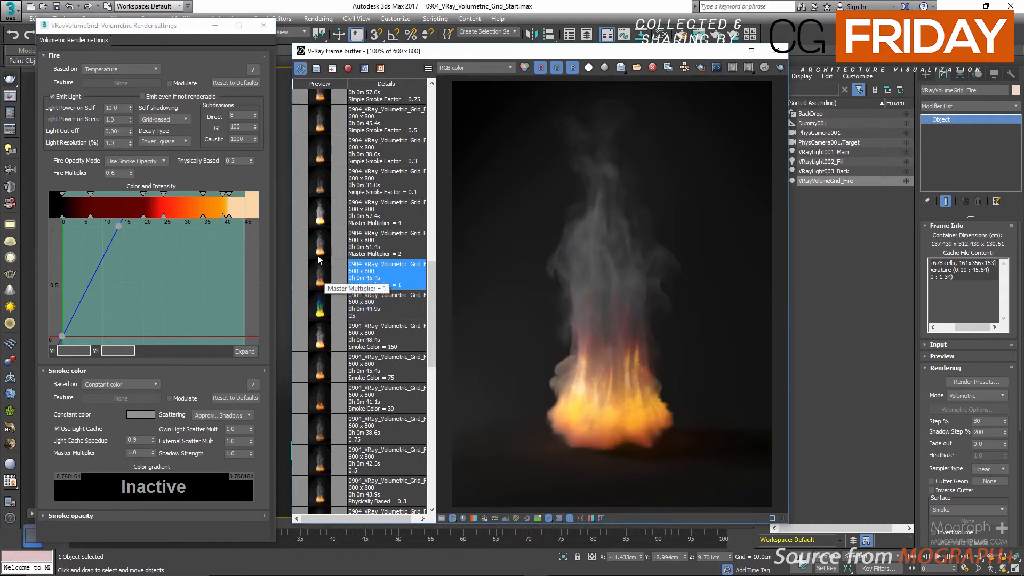
left_click(324, 235)
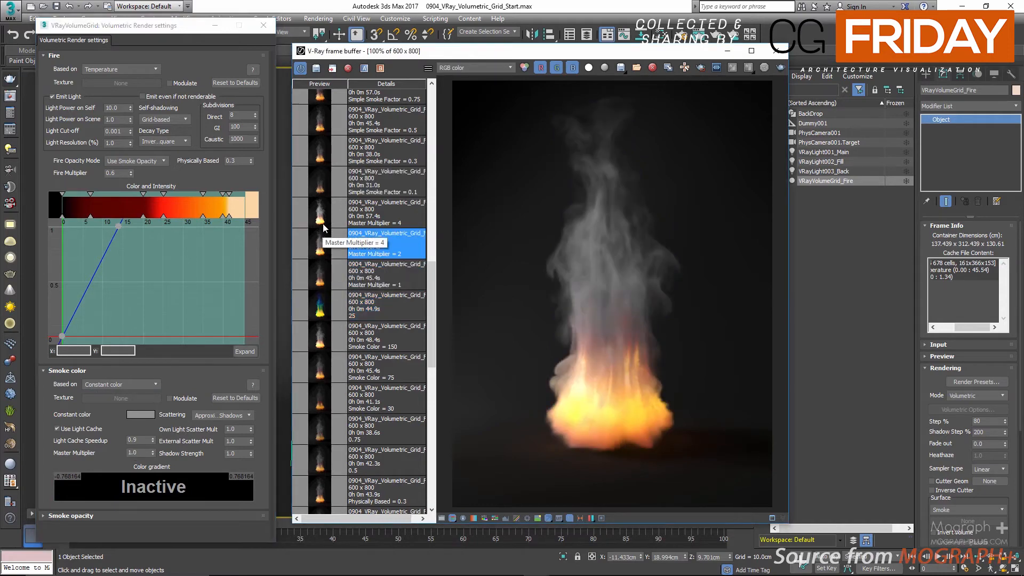
left_click(324, 220)
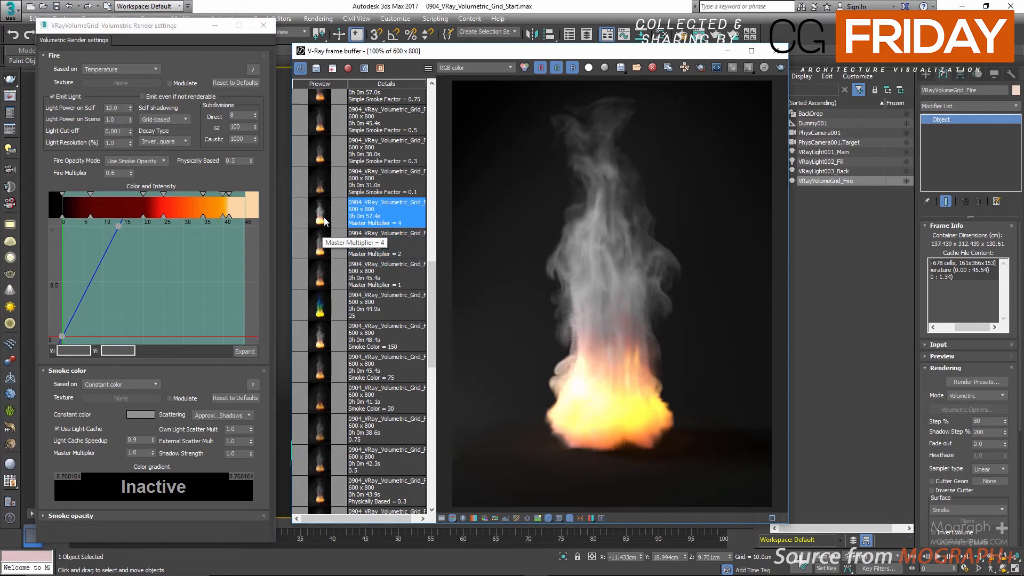
scroll(338, 296, "up", 2)
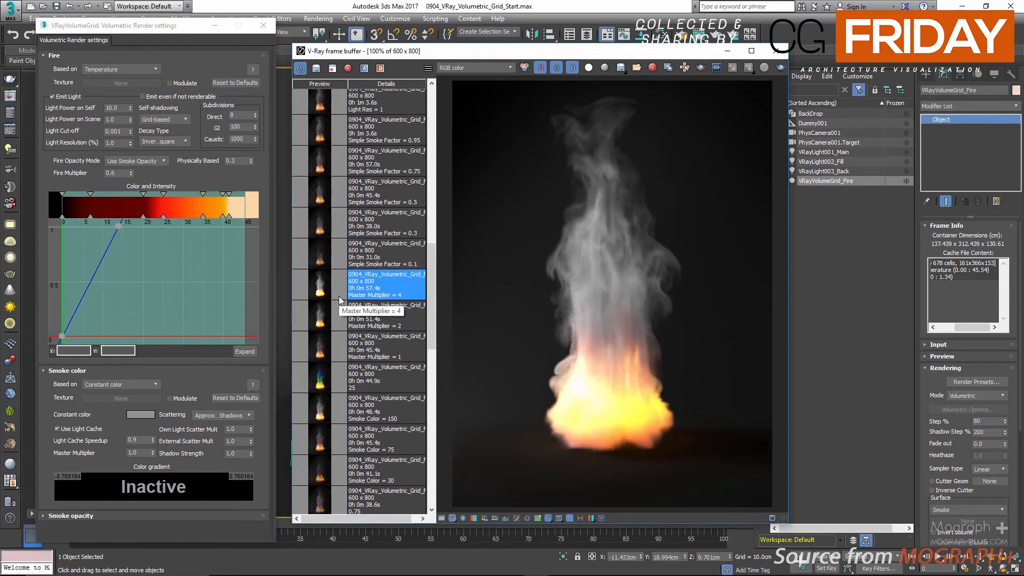
left_click(319, 255)
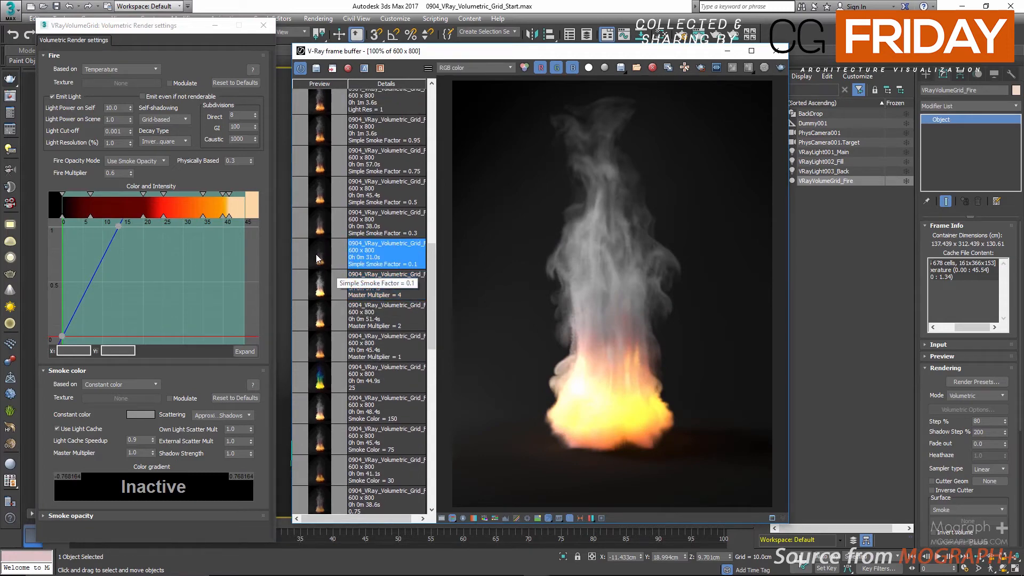
left_click(320, 284)
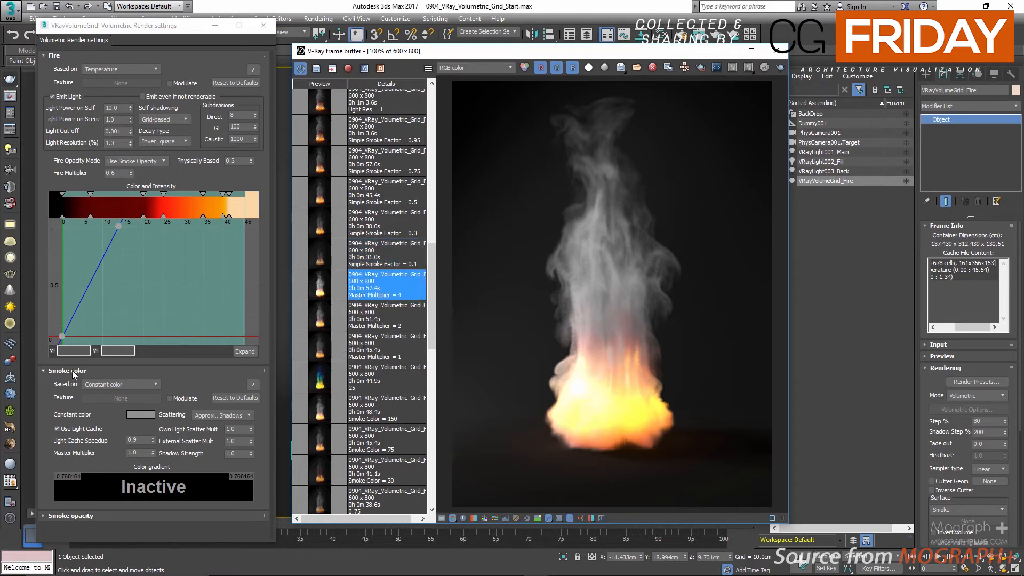
Step: Collapse the Smoke color settings, expand Smoke opacity and review the sources it can be based on
double_click(230, 454)
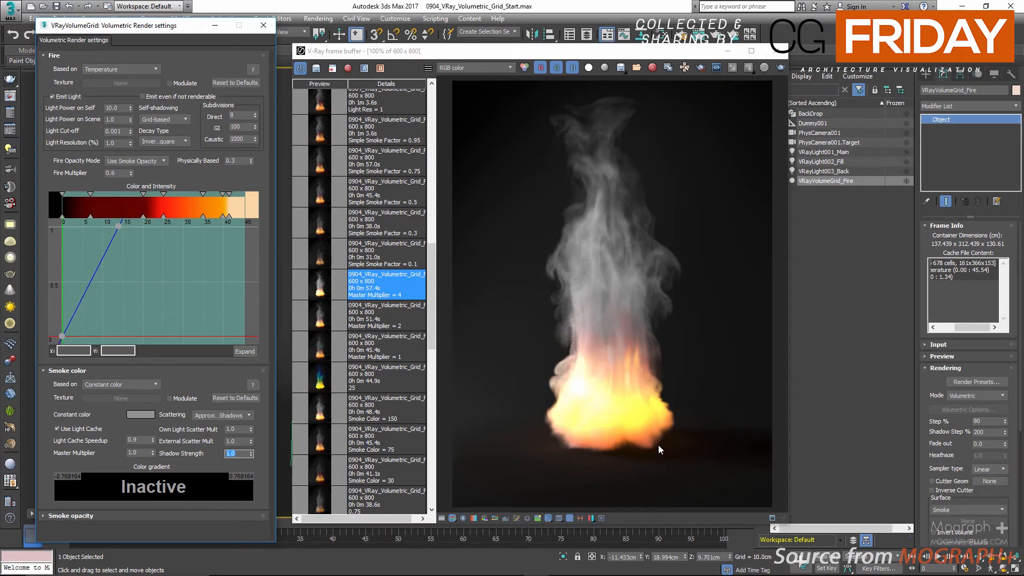
left_click(71, 371)
left_click(73, 381)
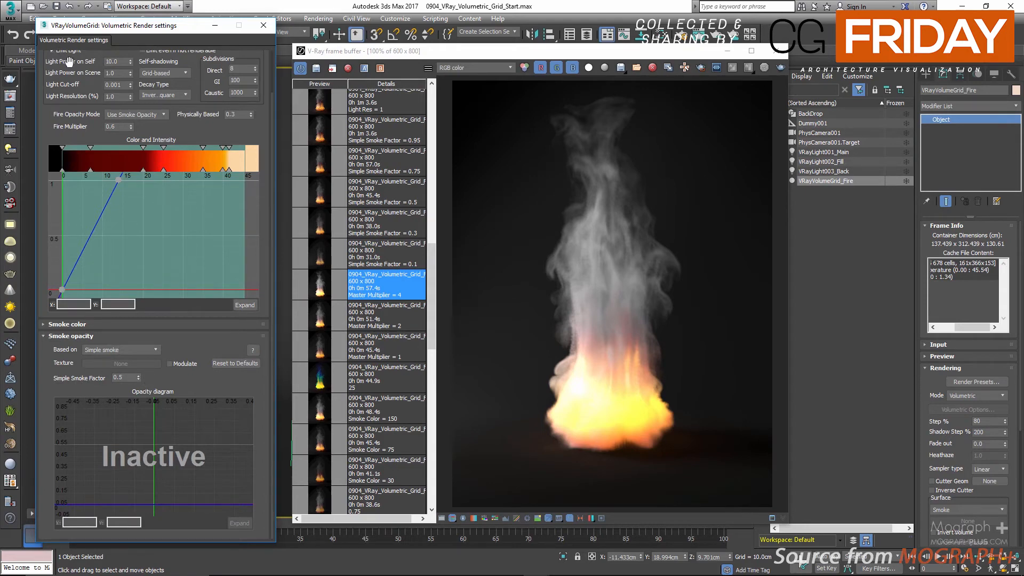
left_click(136, 349)
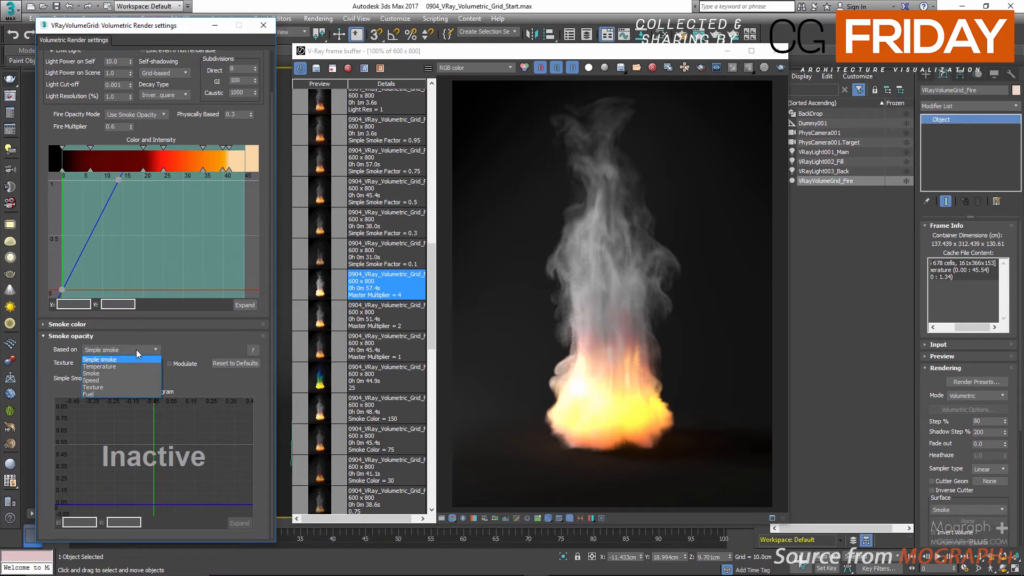
left_click(136, 350)
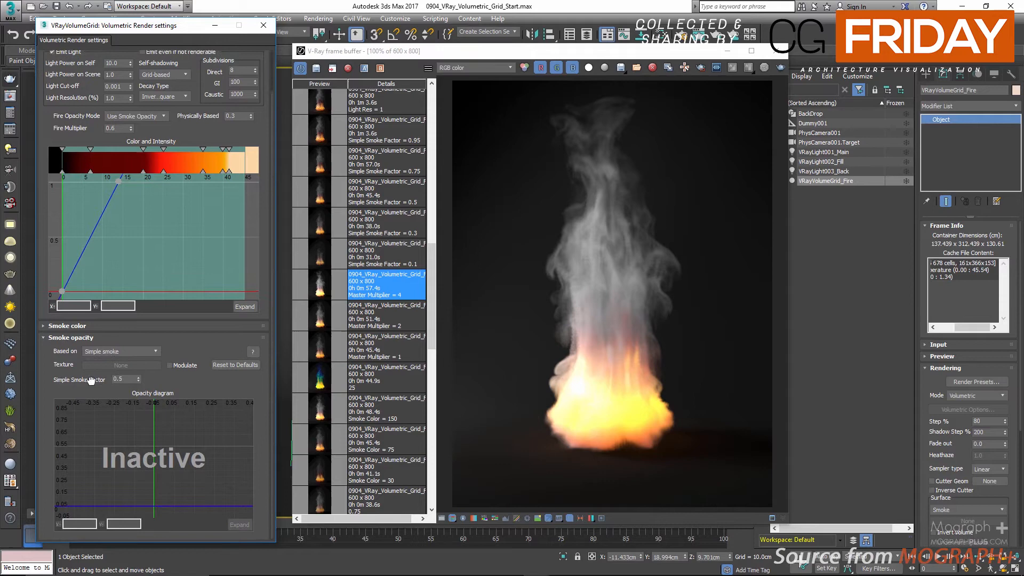
Step: Set the Simple Smoke Factor to 0.1 and load the matching saved render
left_click(118, 379)
left_click(127, 377)
key("BackSpace")
type("1")
key("Return")
left_click(327, 255)
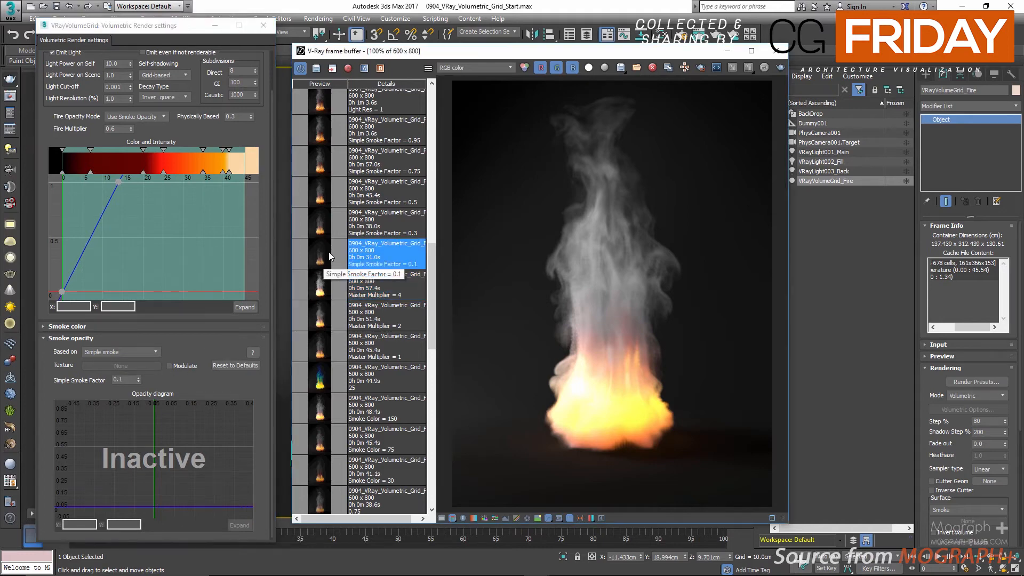
Step: Set the Simple Smoke Factor to 0.3 and load the saved render for that value
left_click(127, 378)
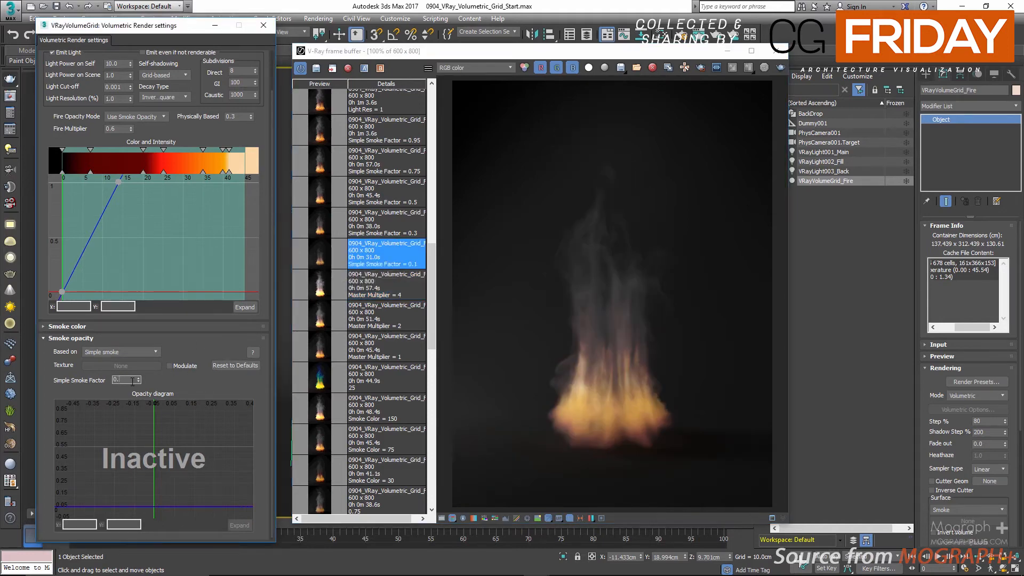
key("BackSpace")
type("3")
left_click(368, 227)
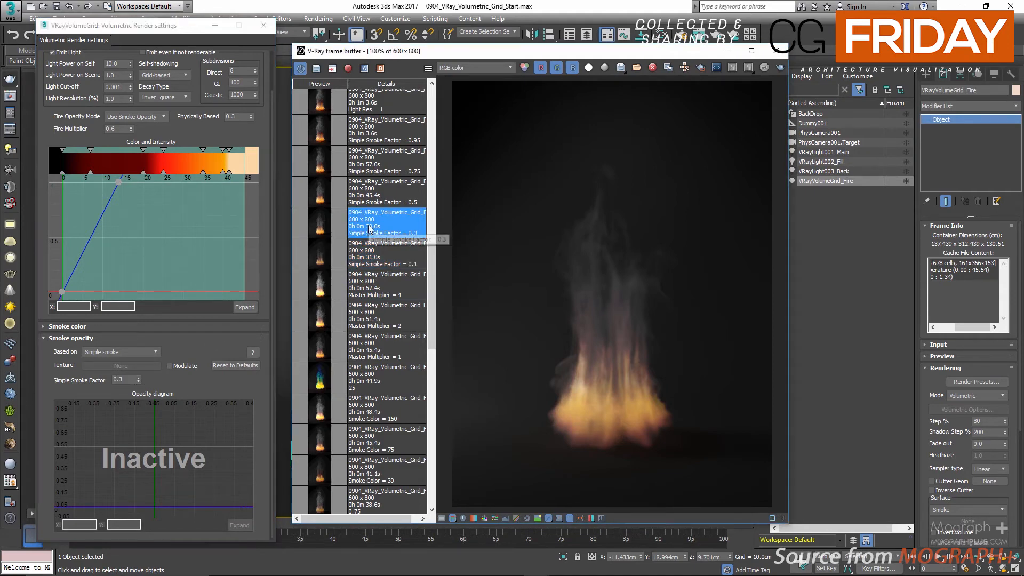
Step: Try Simple Smoke Factor values of 0.5 and 0.75, loading the saved render for each
left_click(131, 380)
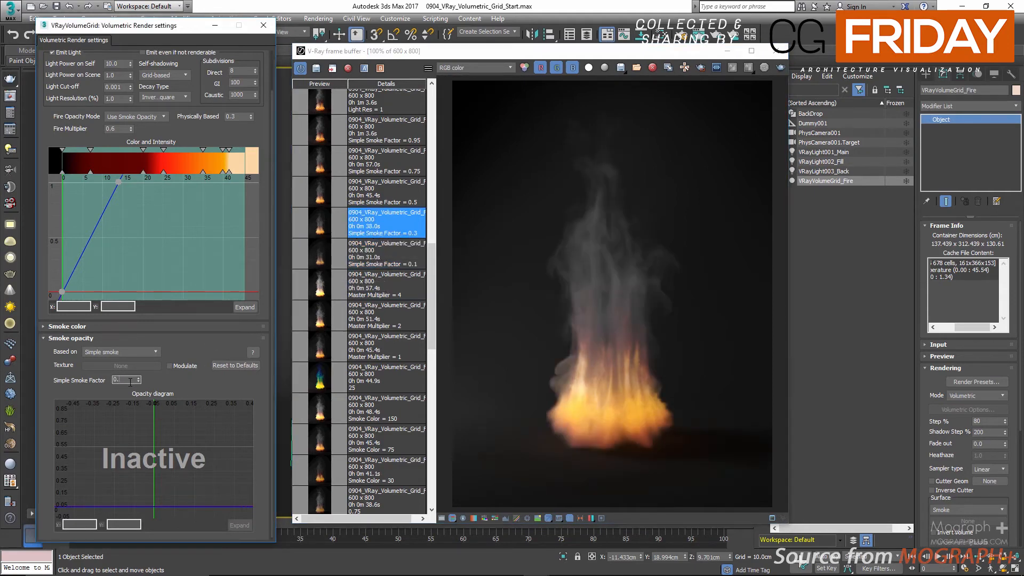
type("5")
left_click(385, 199)
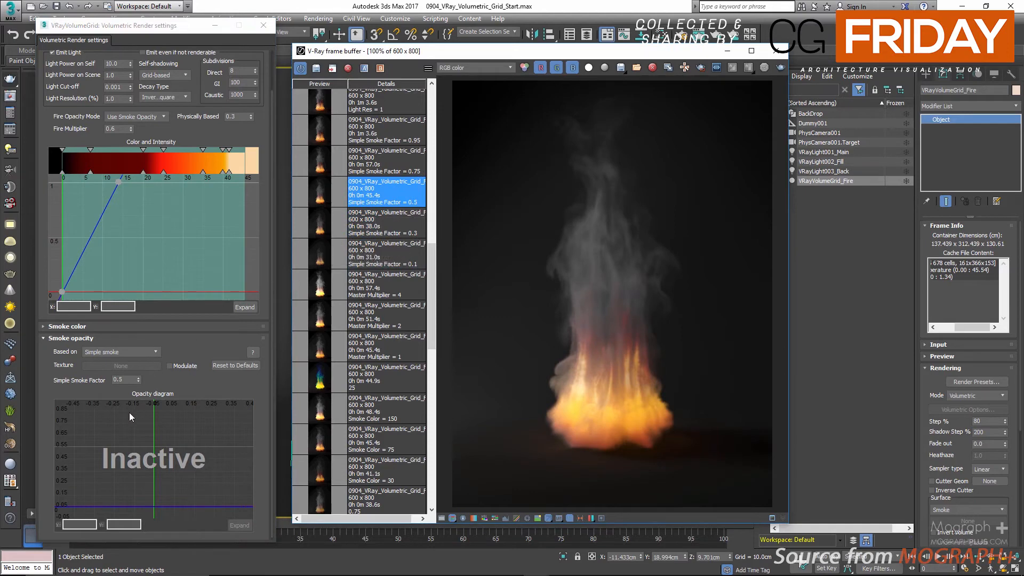
left_click(130, 381)
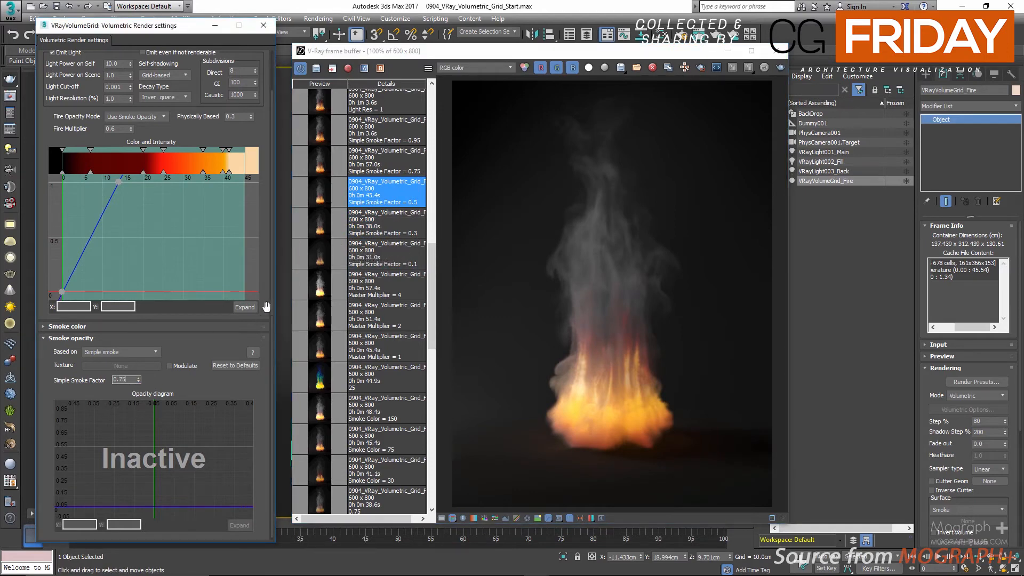
type("75")
left_click(403, 161)
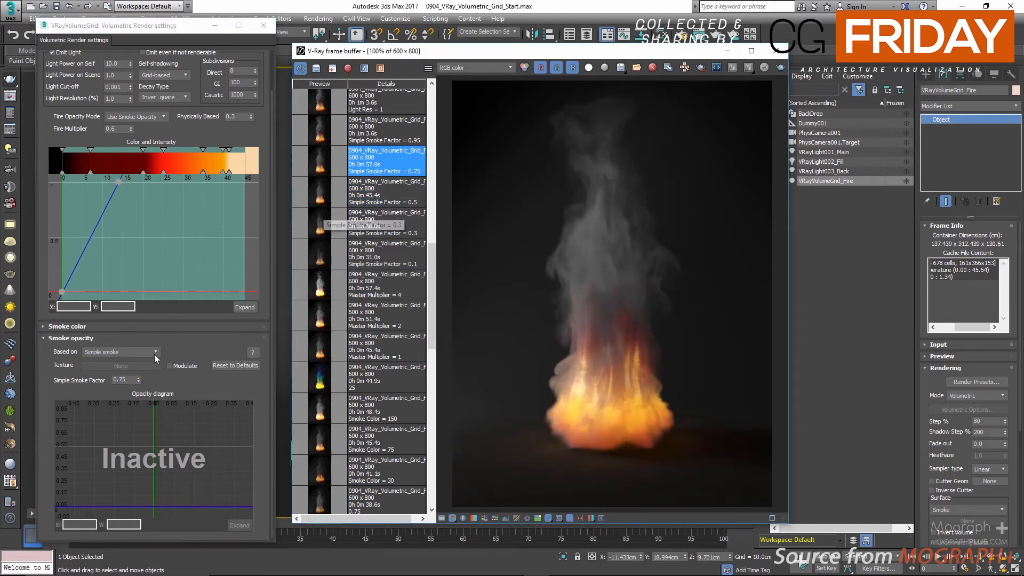
Step: Set the Simple Smoke Factor to 0.95 and load the saved render for that value
left_click(133, 379)
key("BackSpace")
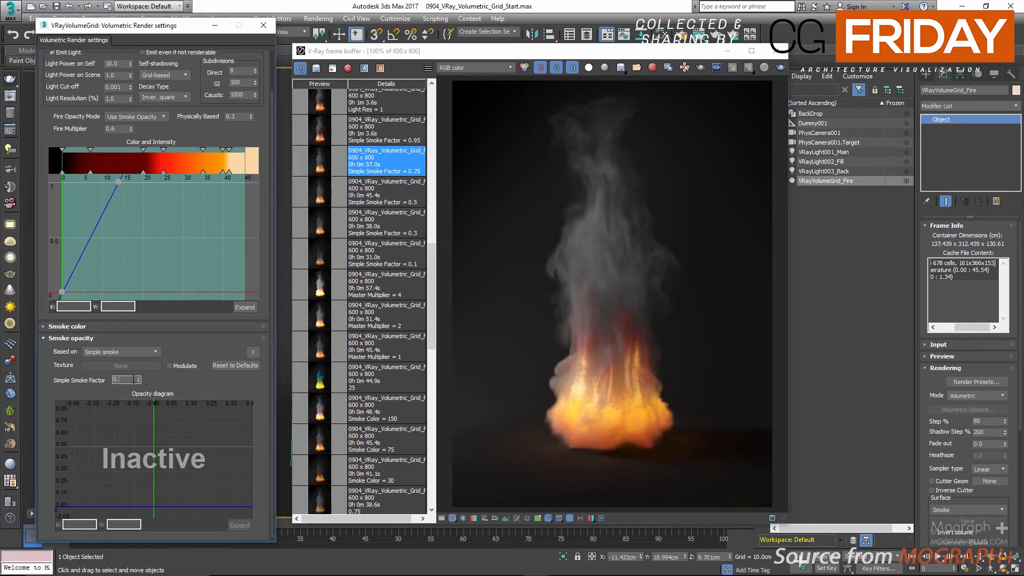
type("95")
left_click(326, 134)
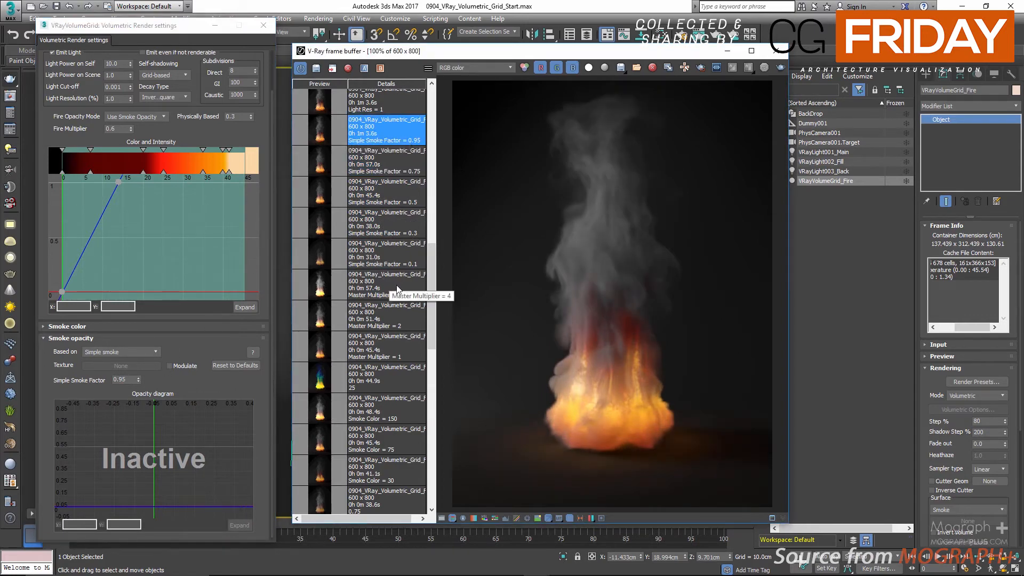
Step: Compare the saved renders for Simple Smoke Factor values of 0.1, 0.3, 0.5, 0.75 and 0.95 in order
left_click(397, 264)
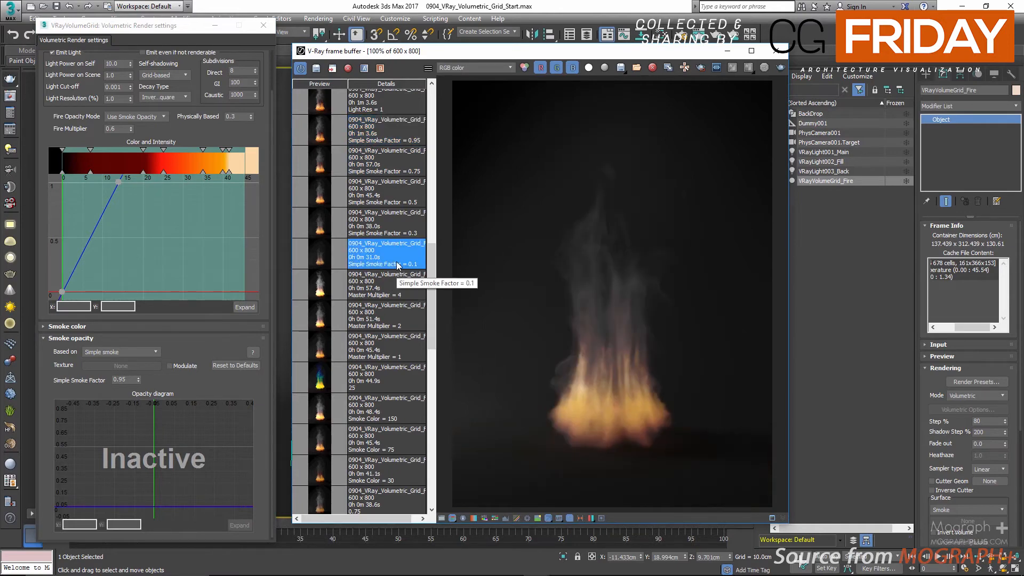
left_click(398, 233)
left_click(395, 194)
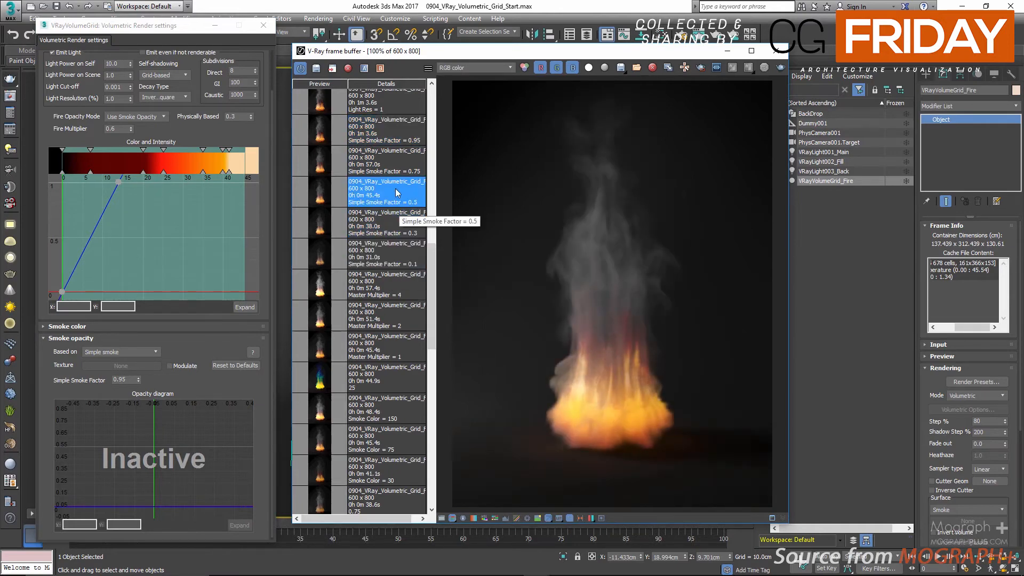
left_click(394, 164)
left_click(395, 134)
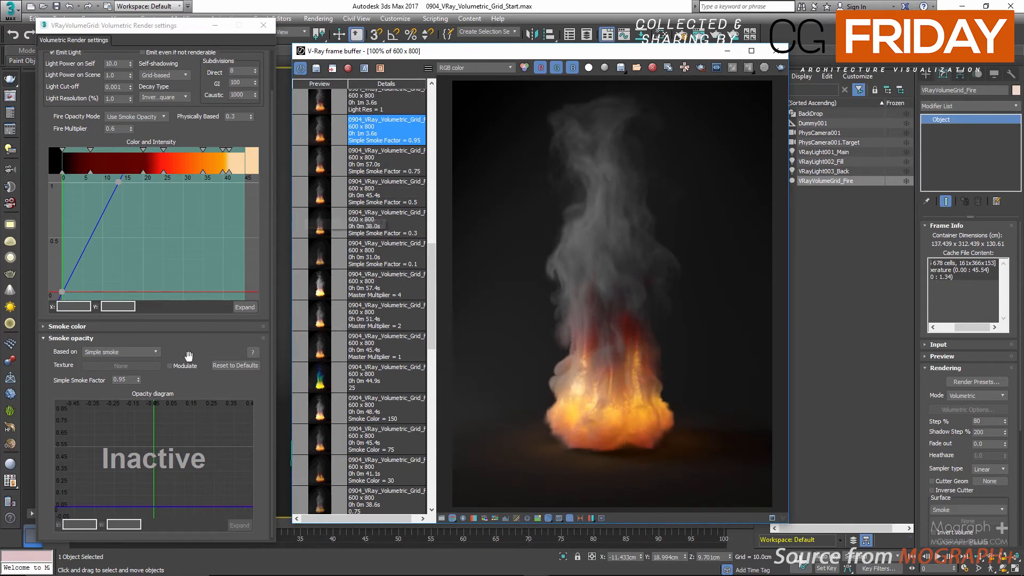
Step: Try basing the smoke opacity on Smoke, return it to Simple smoke and collapse the Smoke opacity settings
left_click(125, 353)
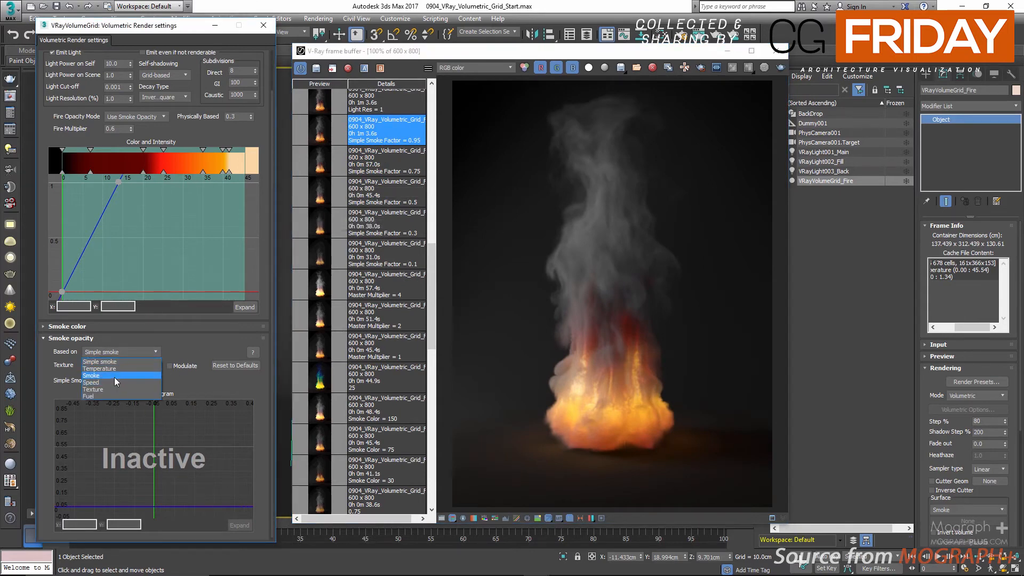
left_click(114, 376)
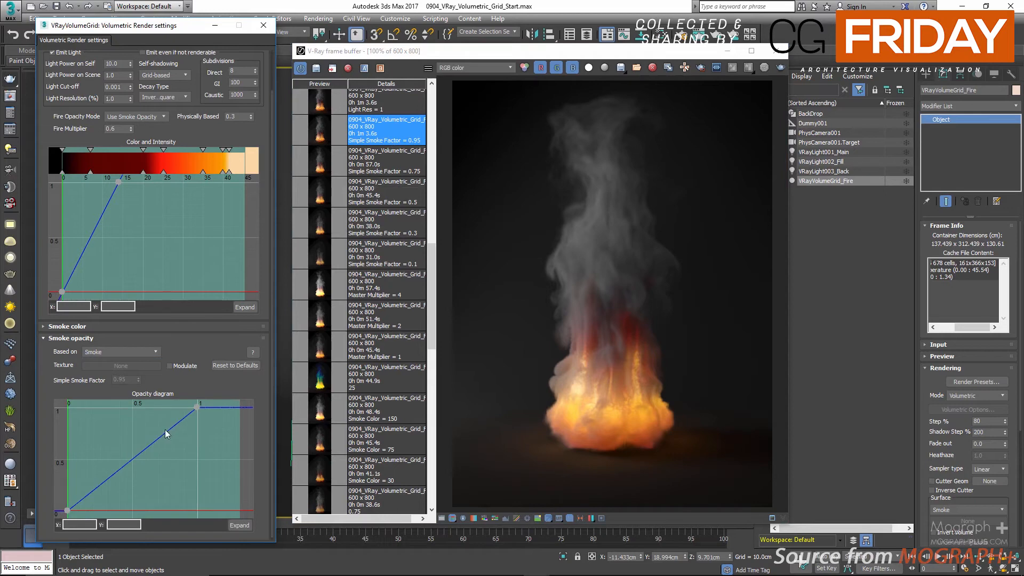
left_click(136, 354)
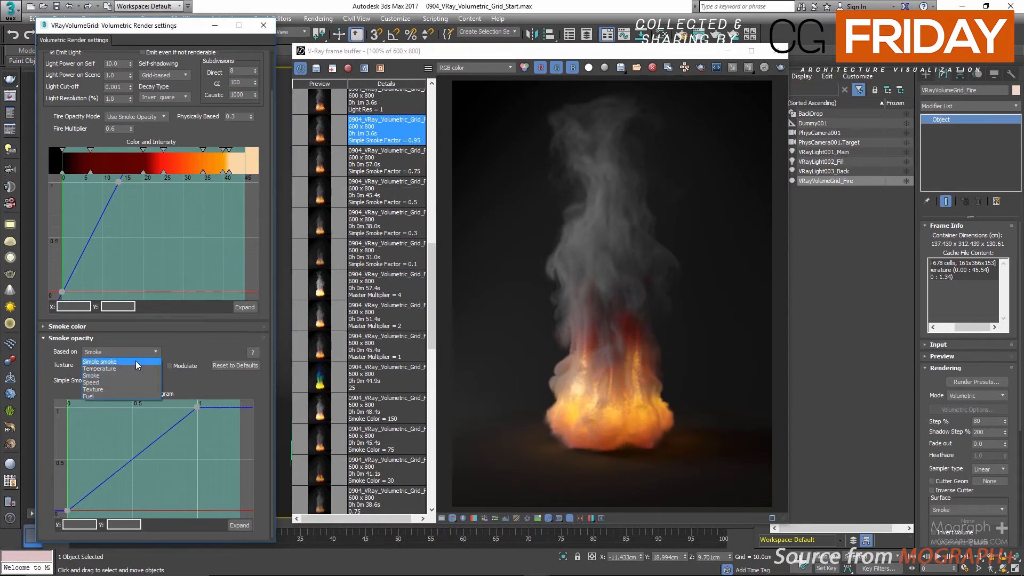
left_click(136, 361)
left_click(167, 340)
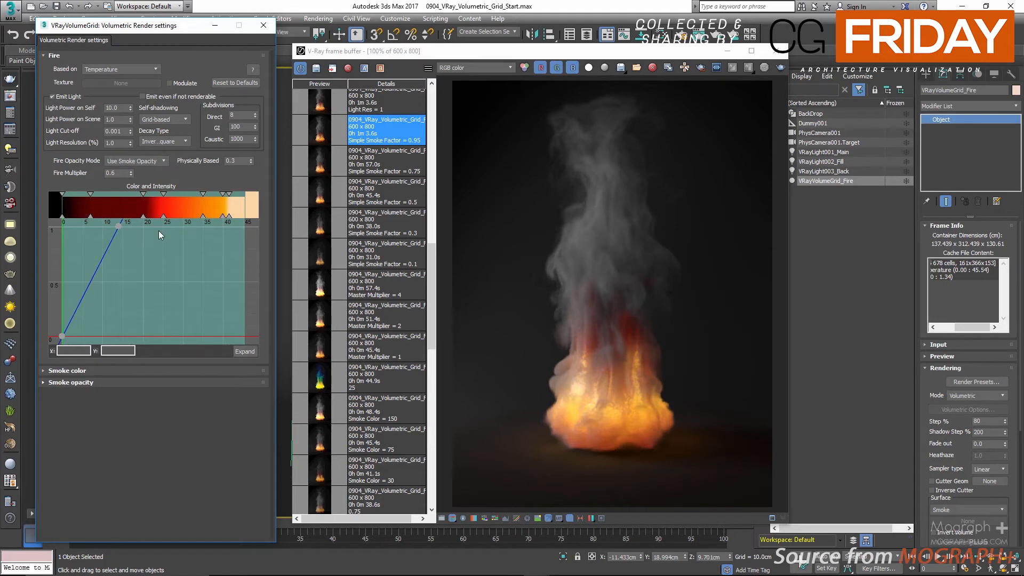
Step: Try Light Resolution values of 10 and 20 percent for the fire, and load the saved Light Res = 1 render
left_click(113, 142)
scroll(349, 253, "up", 2)
scroll(338, 323, "up", 1)
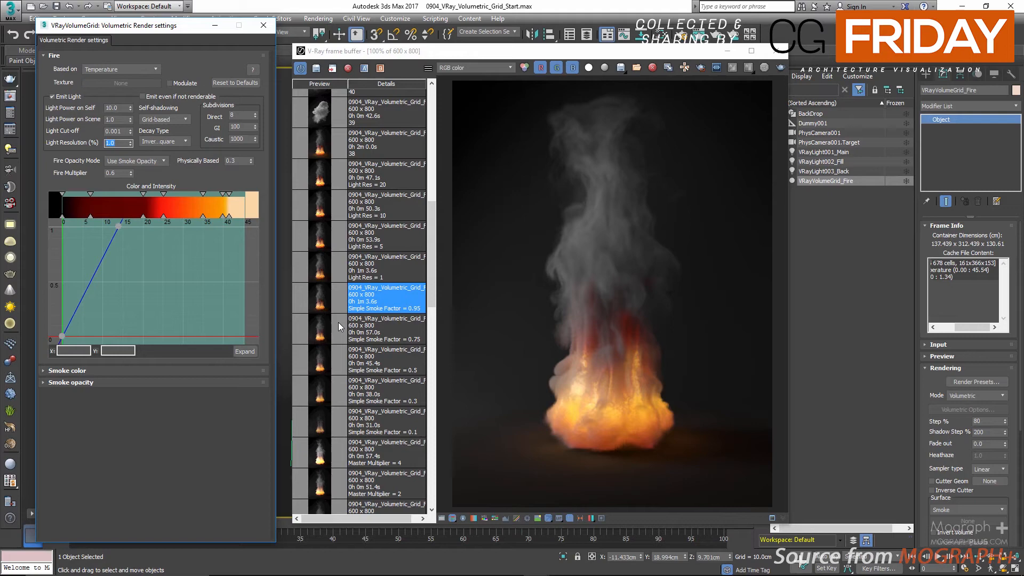
type("10")
key("Return")
type("20")
key("Return")
type("0")
key("Return")
left_click(316, 274)
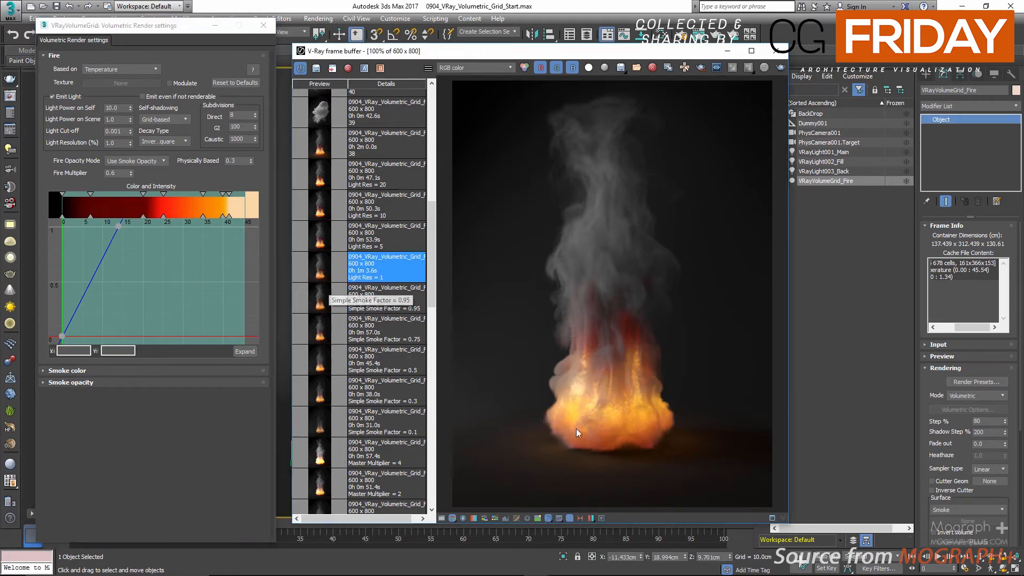
Step: Set the fire's Light Resolution to 5 percent and load the saved Light Res = 5 render
double_click(115, 143)
type("5")
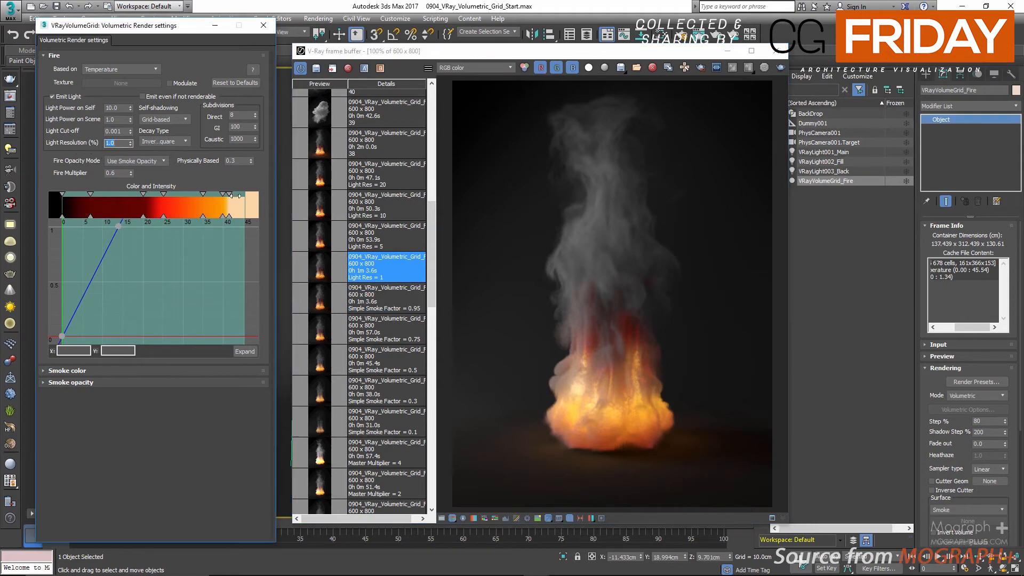
key("Return")
left_click(321, 237)
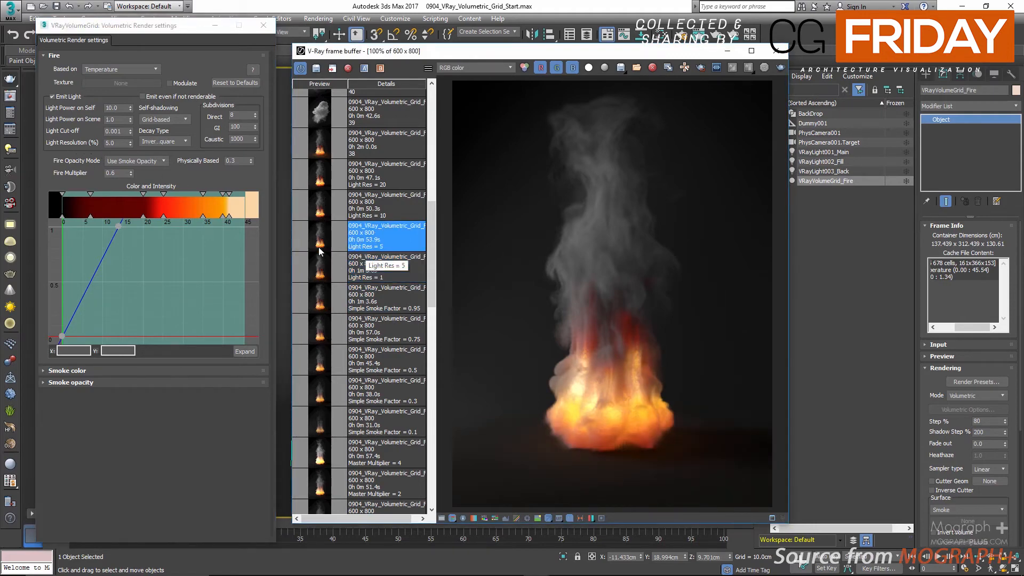
Step: Compare the saved renders for Light Resolution values of 1 and 5, switching between them
double_click(114, 142)
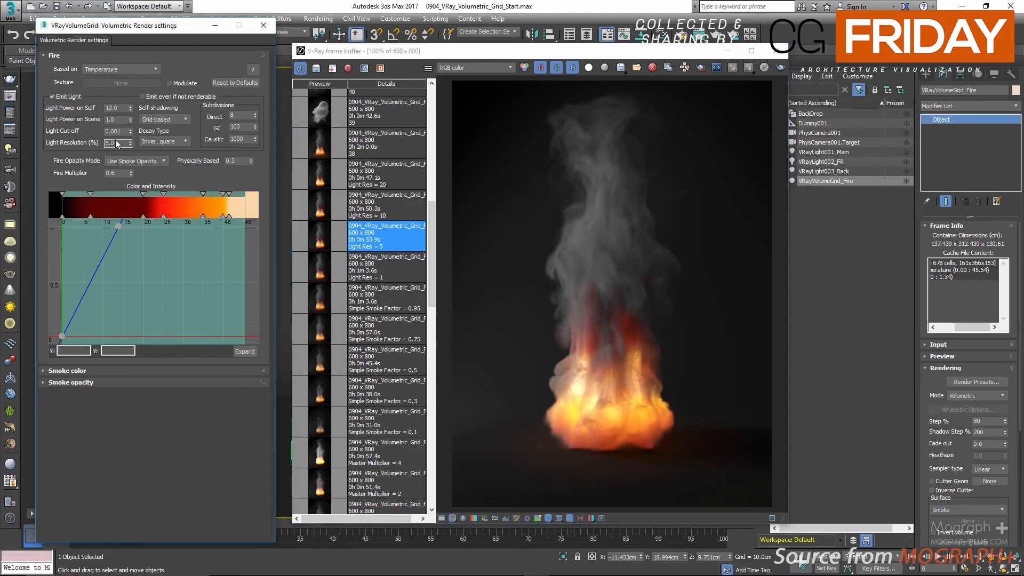
left_click(388, 266)
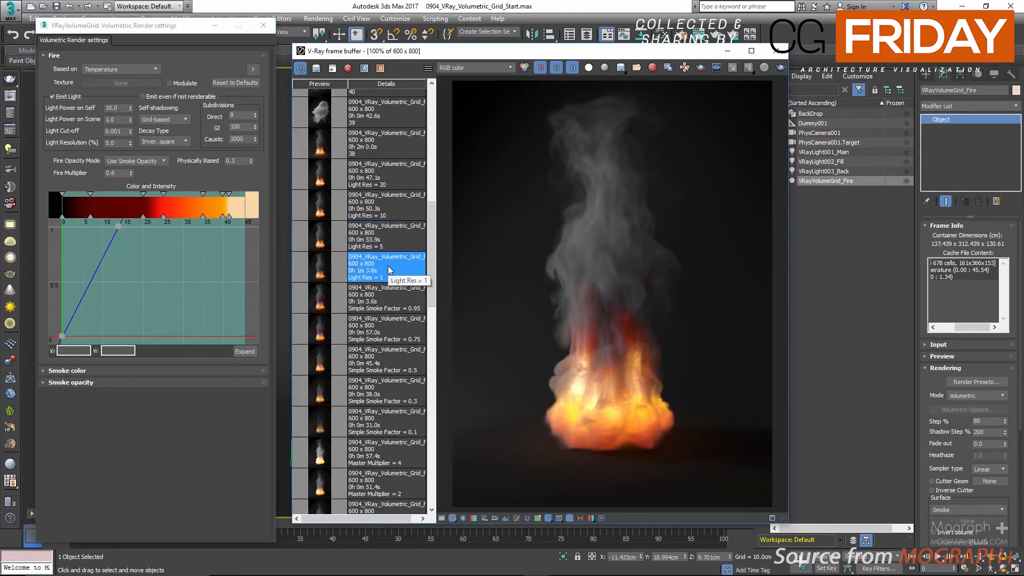
left_click(393, 241)
left_click(399, 265)
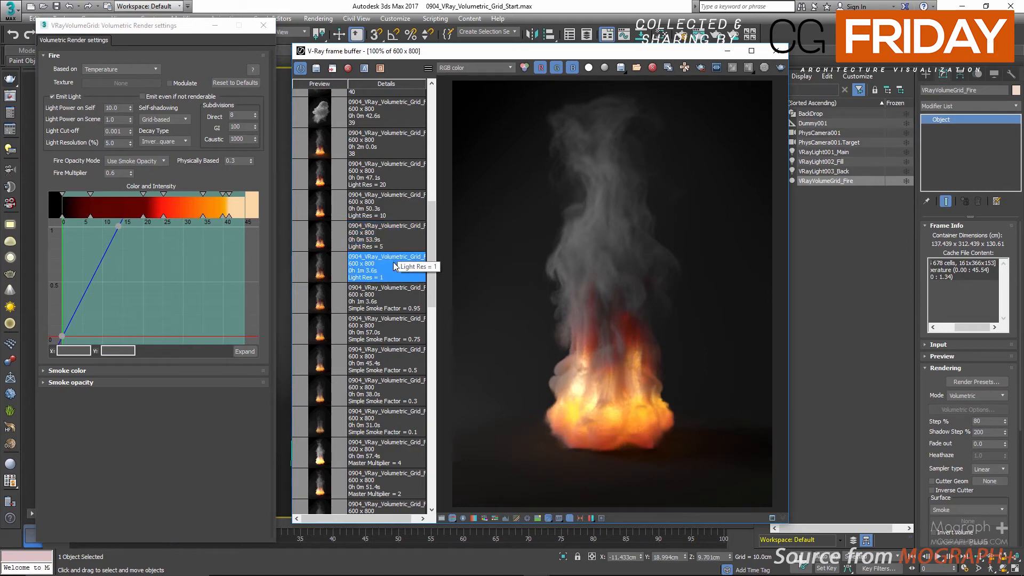
left_click(392, 240)
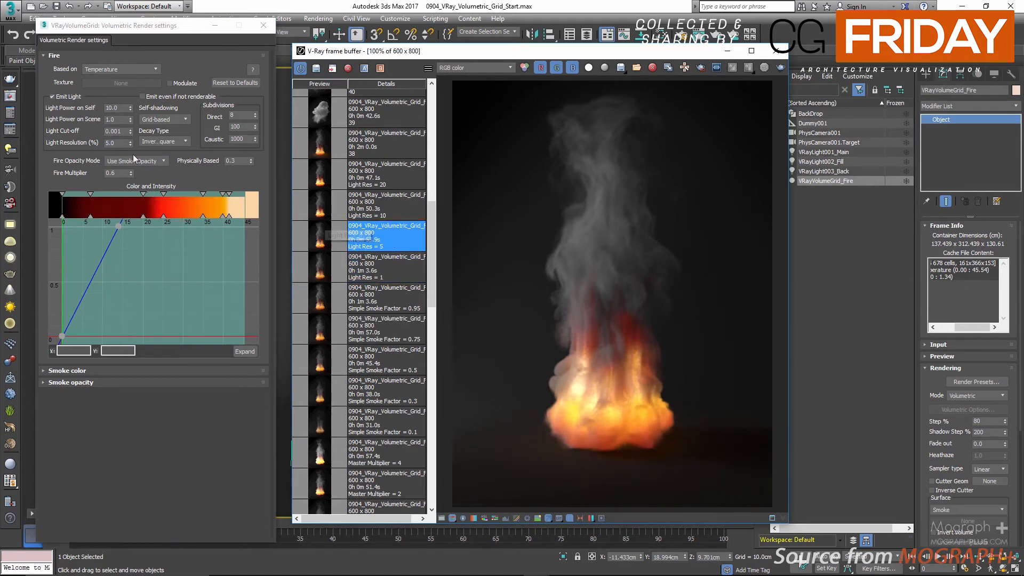
Step: Try fire Light Resolution values of 10 and 20 percent, loading the matching saved render for each, and return the value to 5 percent
double_click(117, 145)
type("10")
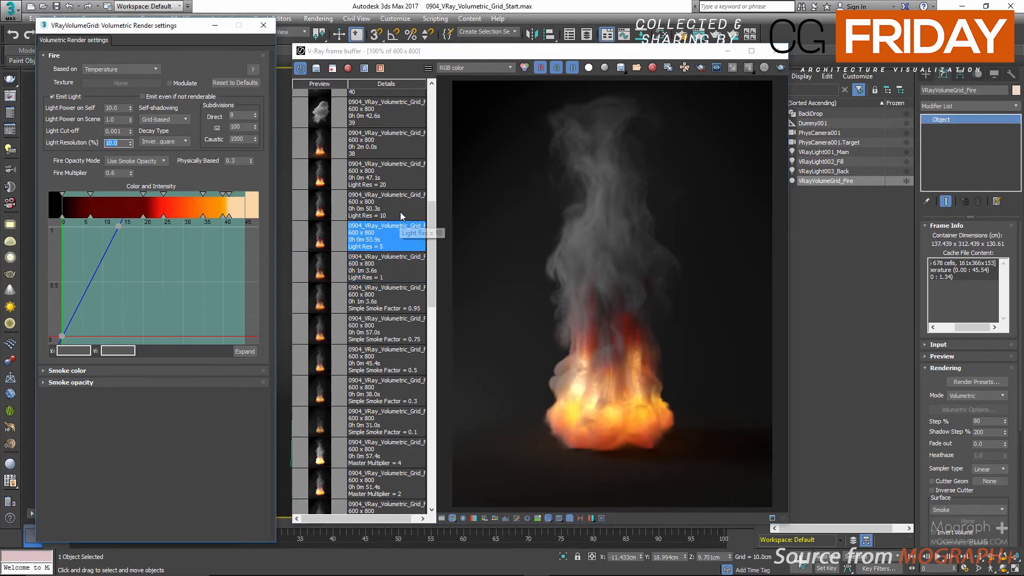
left_click(401, 210)
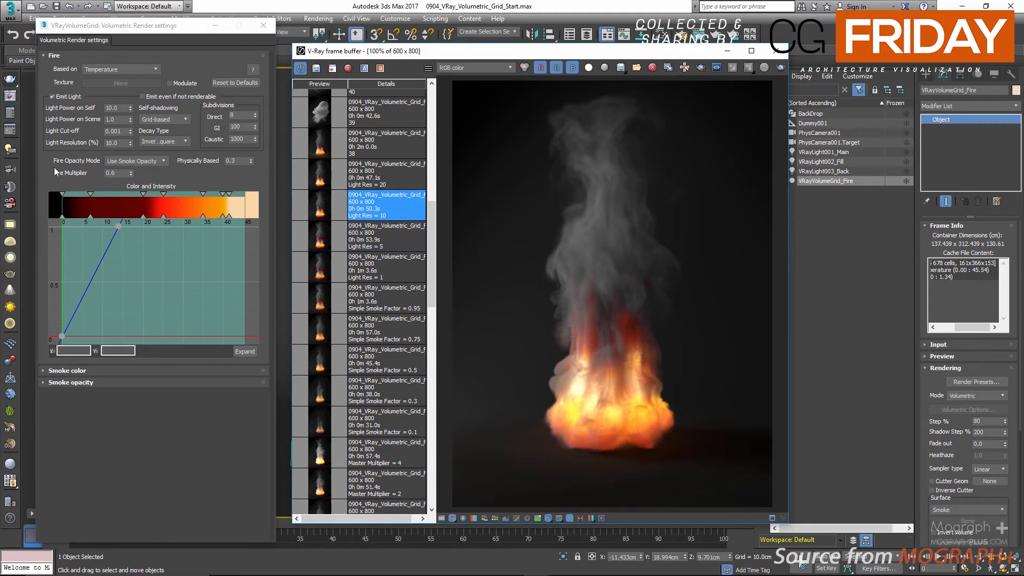
double_click(118, 143)
type("20")
left_click(382, 182)
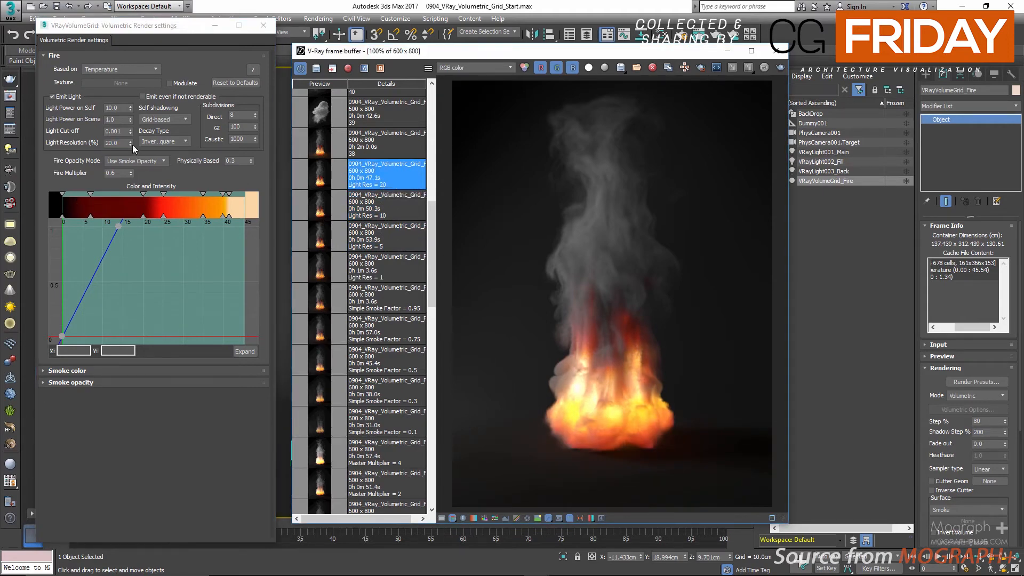
double_click(118, 143)
type("5")
key("Return")
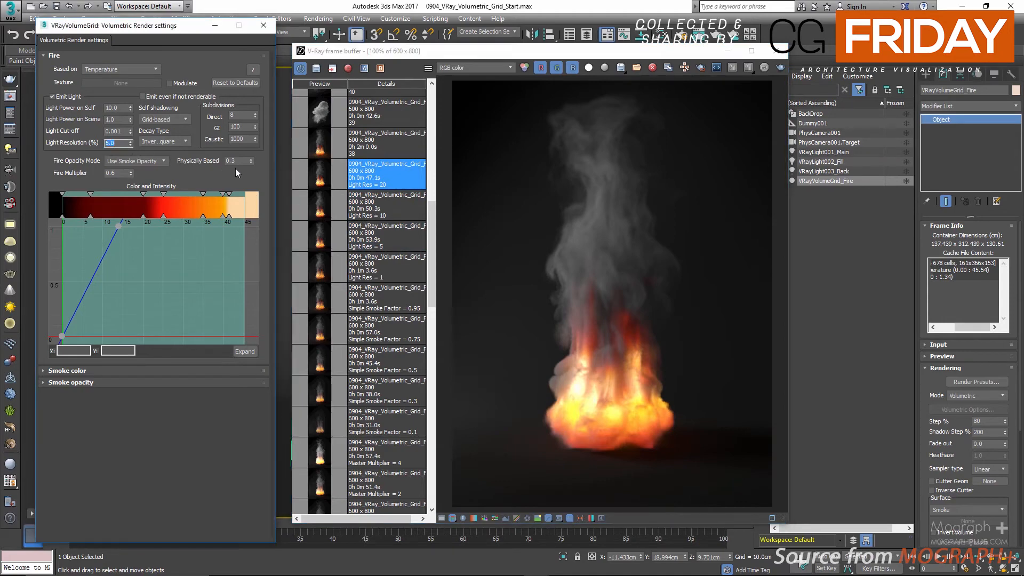
Step: Set the fire's Light Power on Scene to 5 and load saved render 38 from the render history
double_click(120, 119)
type("5")
key("Return")
scroll(331, 246, "up", 3)
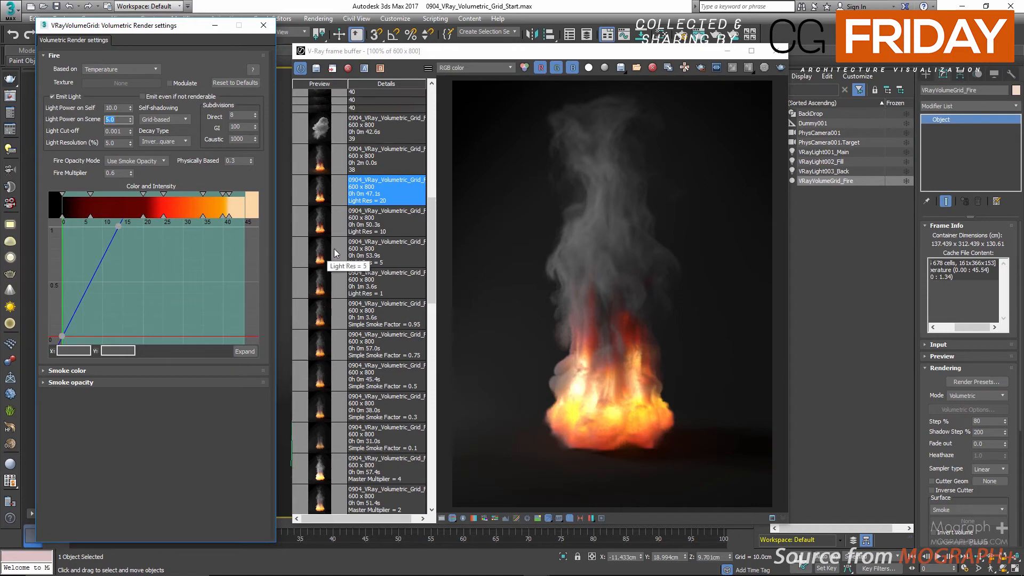
double_click(322, 219)
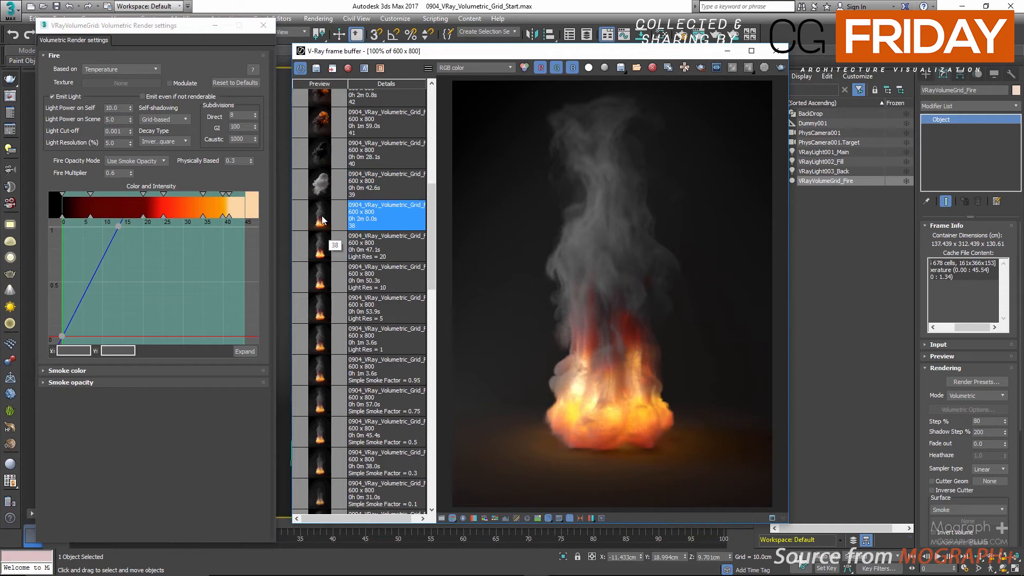
scroll(322, 219, "up", 6)
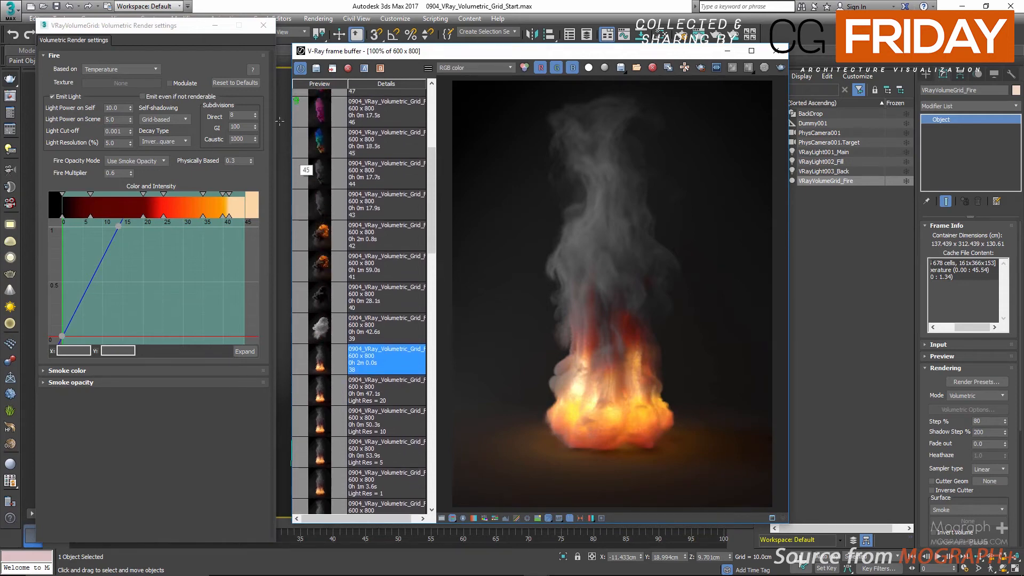
Step: Close the volumetric render settings and the frame buffer, and hide VRayVolumeGrid_Fire in the scene
left_click(264, 25)
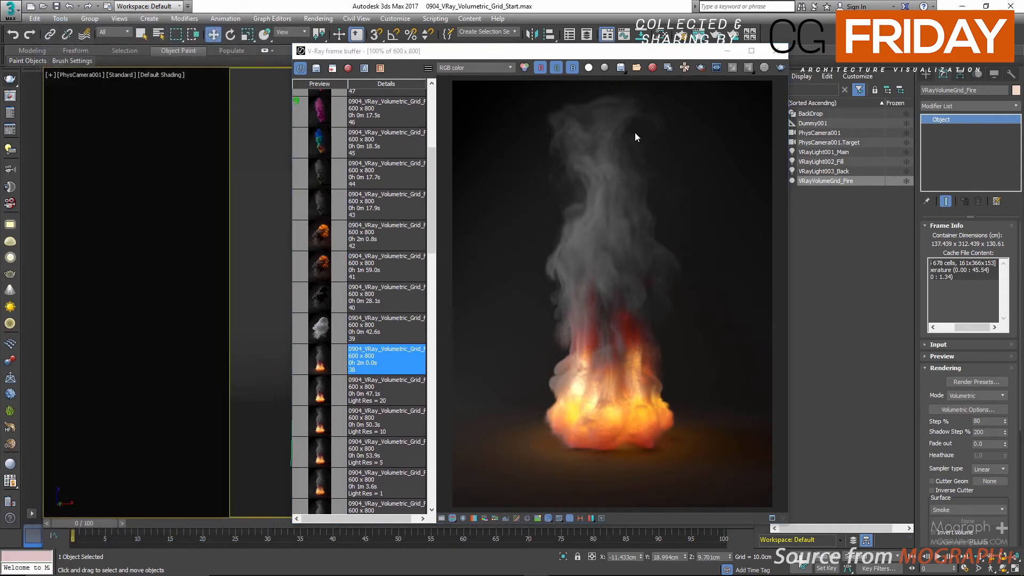
left_click(778, 53)
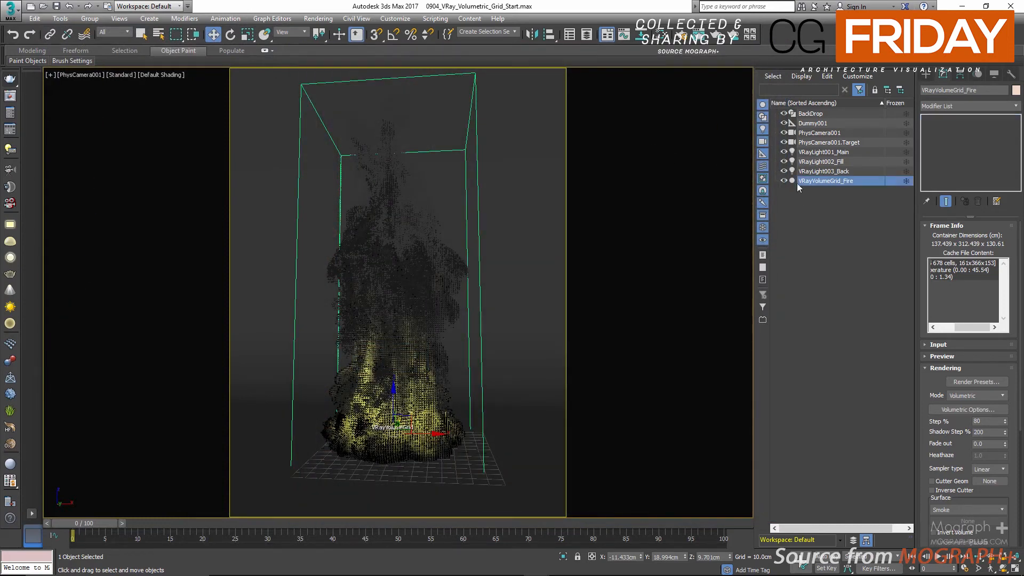
left_click(783, 181)
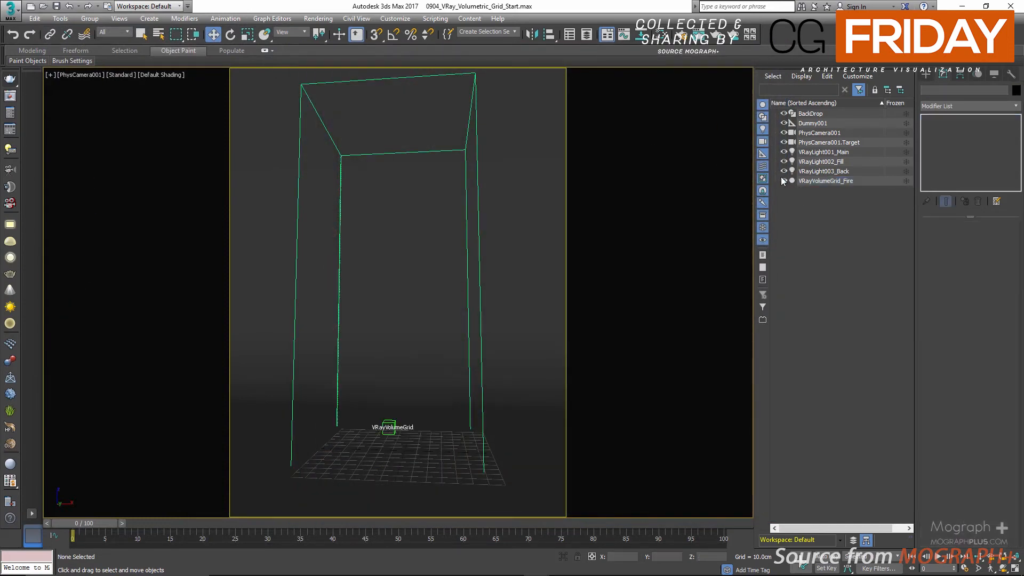
Step: Create a new VRayVolumeGrid near the scene's center from explosion.vdb, using the Houdini Fire/Smoke render preset
left_click(925, 74)
left_click(992, 172)
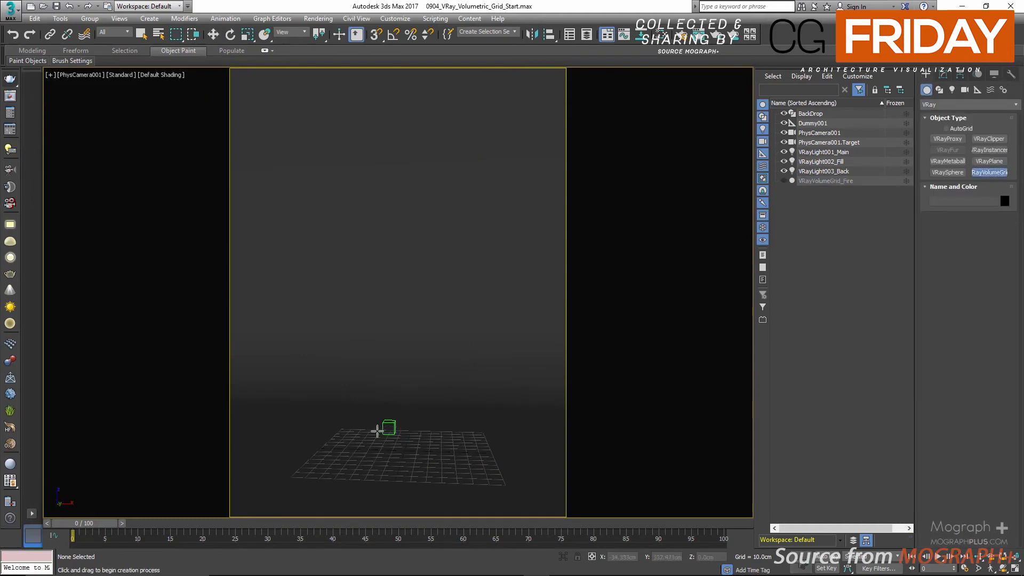
left_click(404, 450)
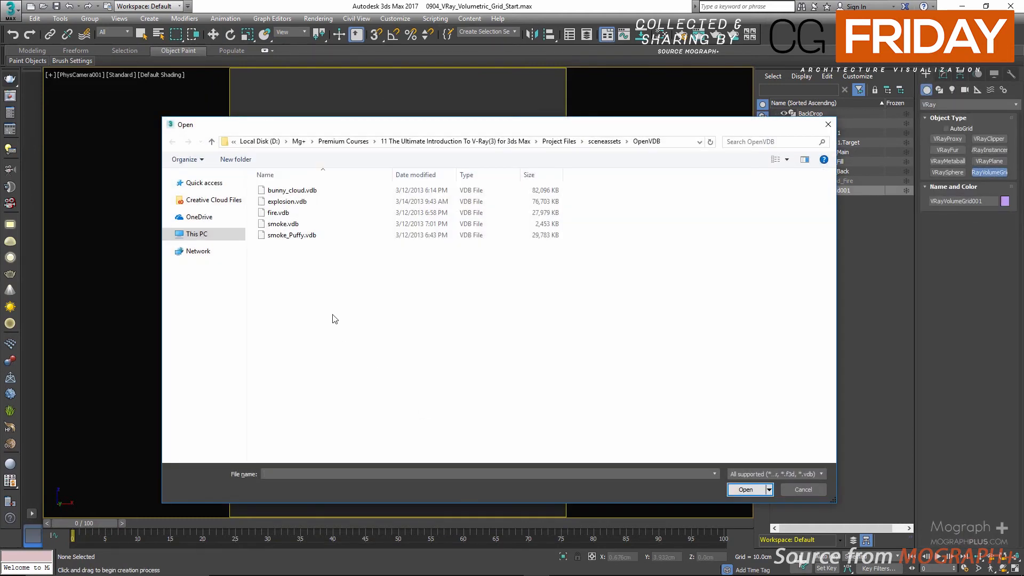
double_click(300, 203)
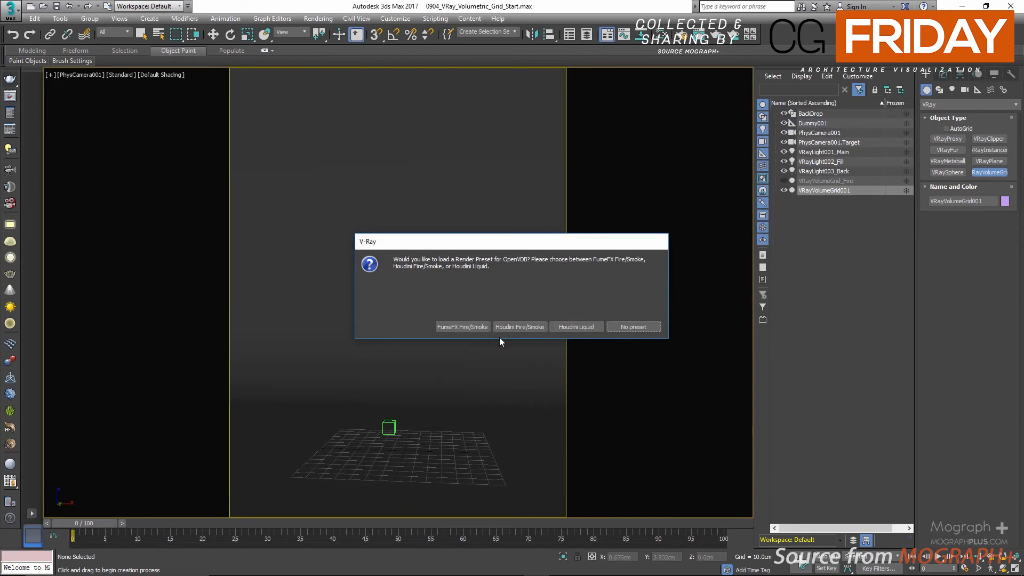
left_click(514, 328)
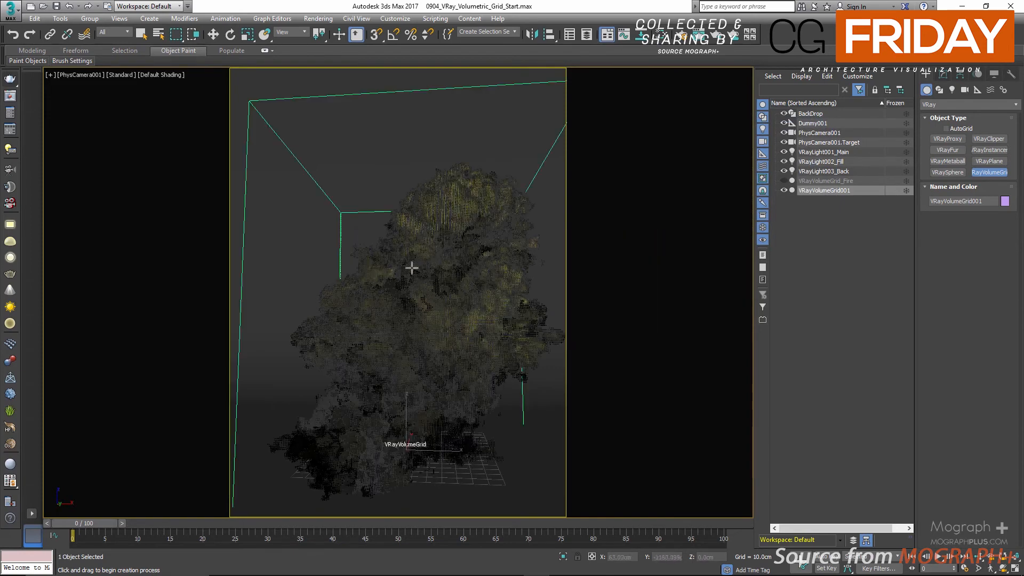
Step: Move the explosion volume grid in the Top view to about X -28 cm, Y 6.8 cm
key("alt+w")
key("alt+w")
key("w")
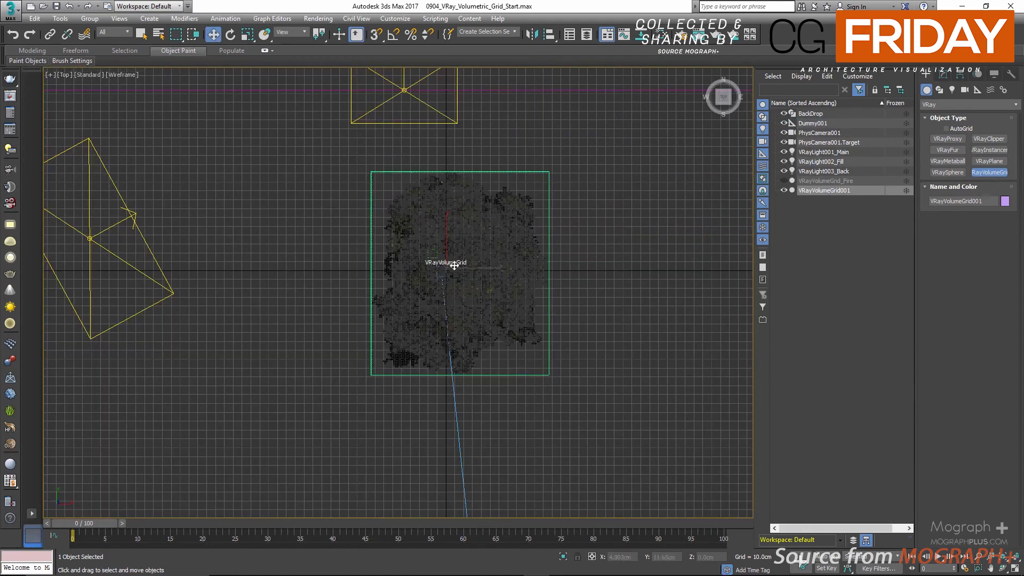
left_click_drag(461, 251, 436, 247)
Step: Raise the explosion volume grid to about Z 37.5 cm and shift it in the camera view to about X -16 cm
key("alt+w")
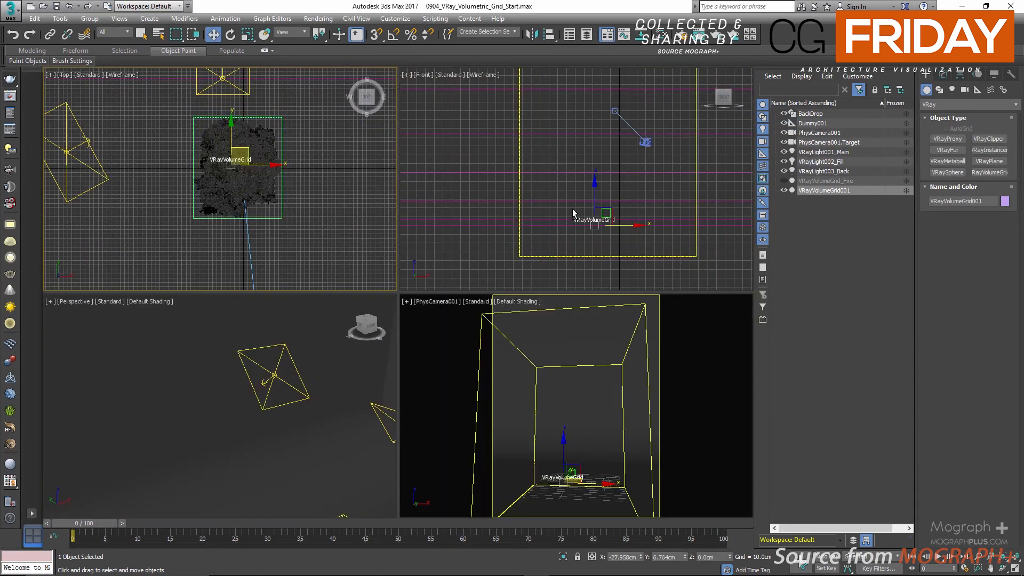
key("alt+w")
scroll(522, 273, "down", 5)
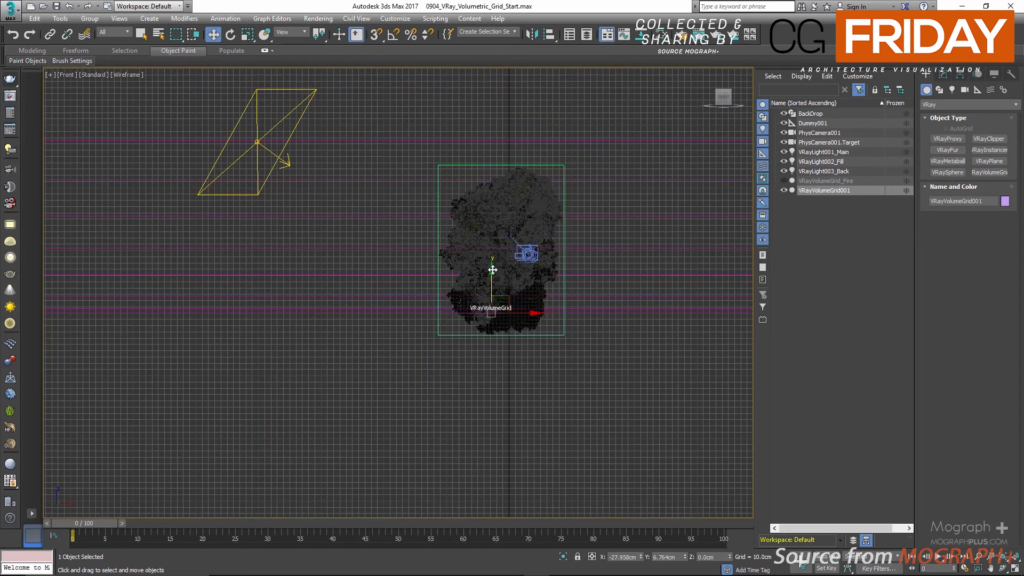
left_click_drag(492, 270, 504, 246)
key("alt+w")
right_click(557, 367)
key("alt+w")
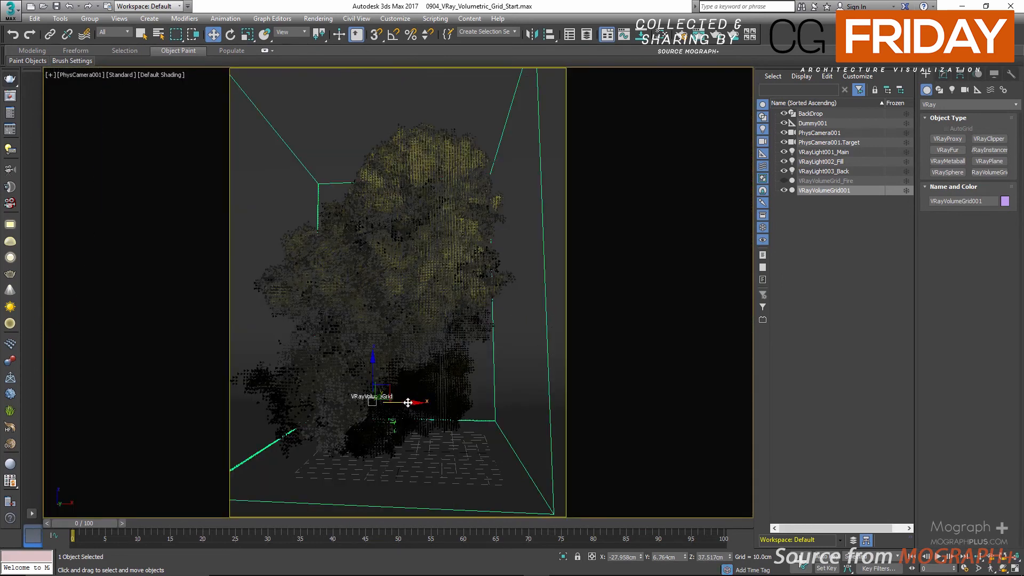
left_click_drag(408, 403, 422, 400)
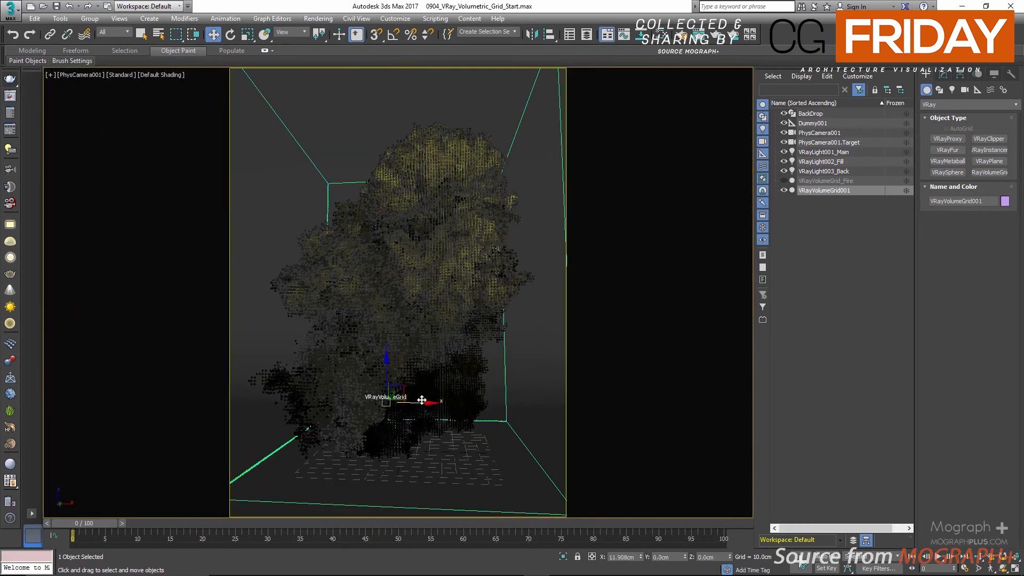
Step: View saved render 39 of the explosion with its preset settings and close the frame buffer
left_click(10, 96)
double_click(321, 331)
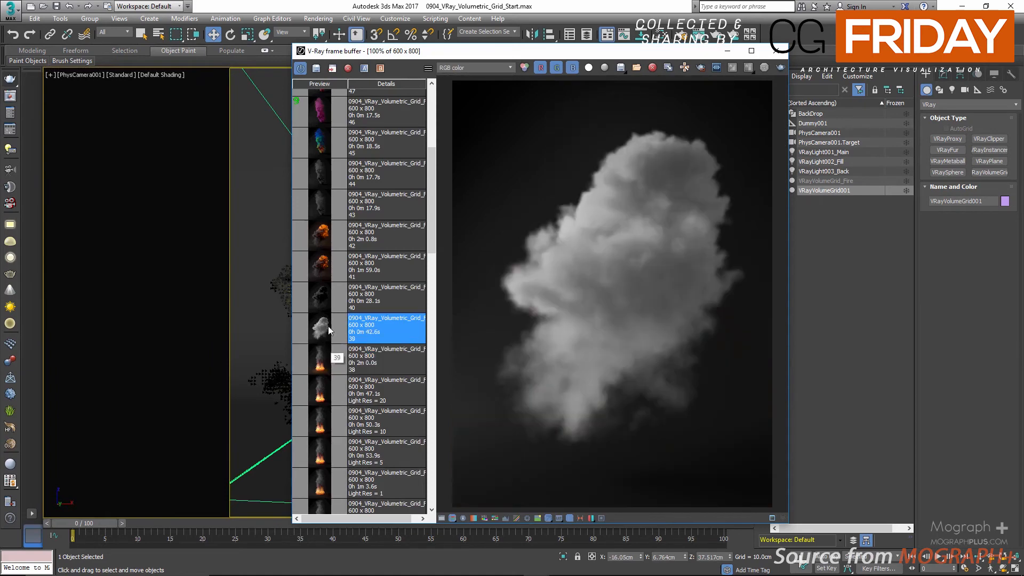
left_click(776, 50)
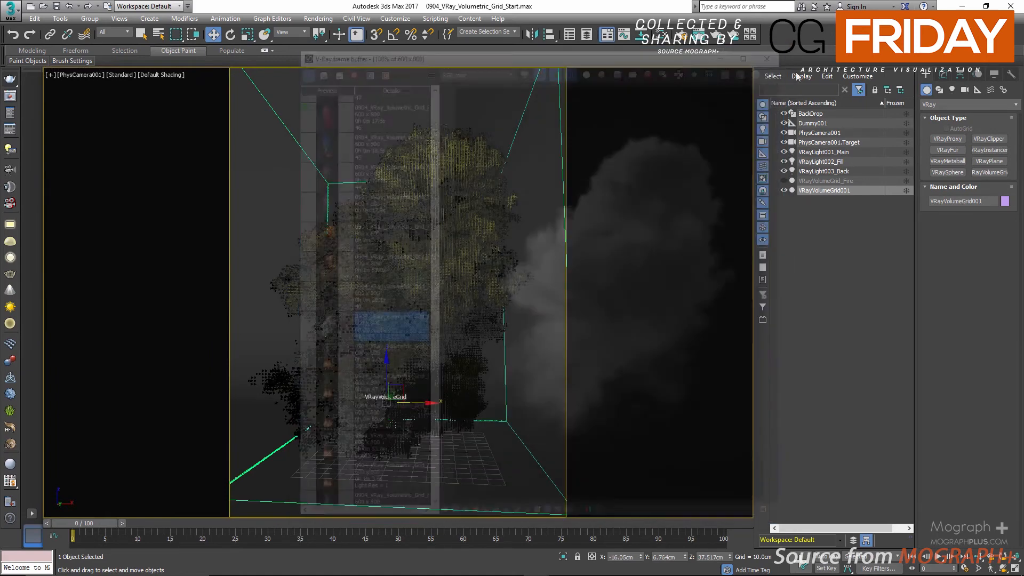
Step: Open the explosion grid's volumetric options and darken the smoke's constant color to a Value of 51
left_click(942, 75)
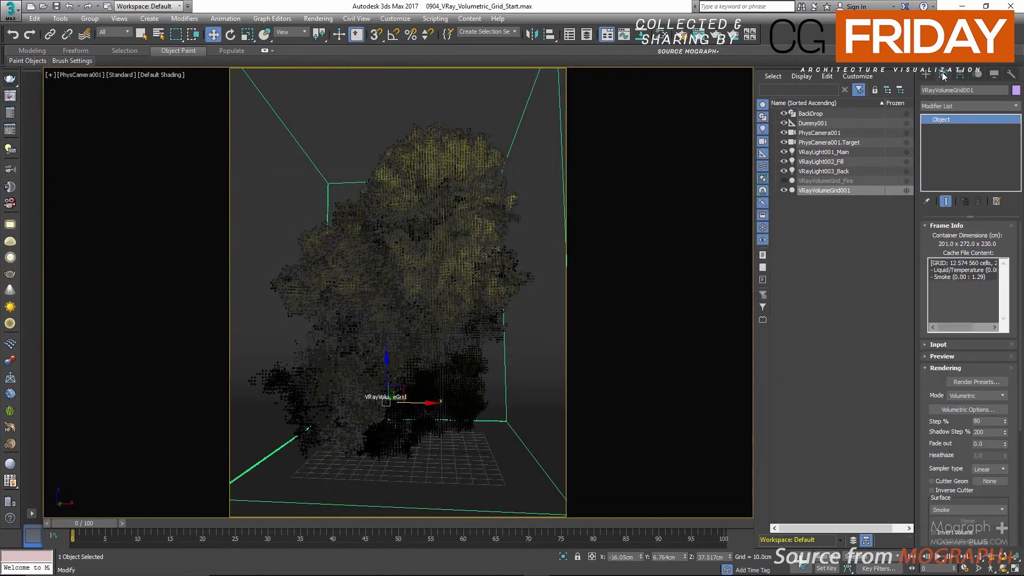
left_click(974, 408)
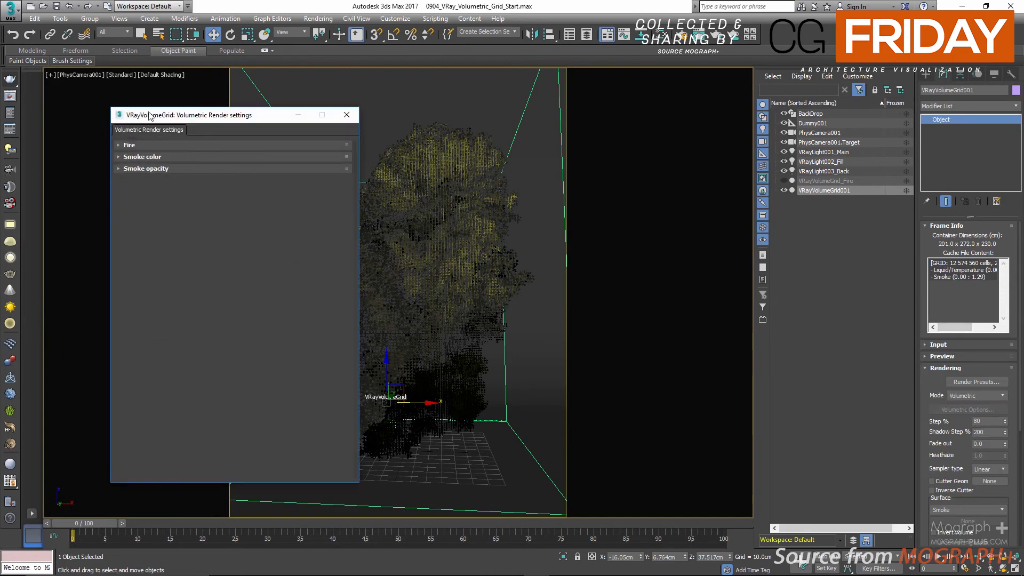
left_click_drag(170, 119, 322, 118)
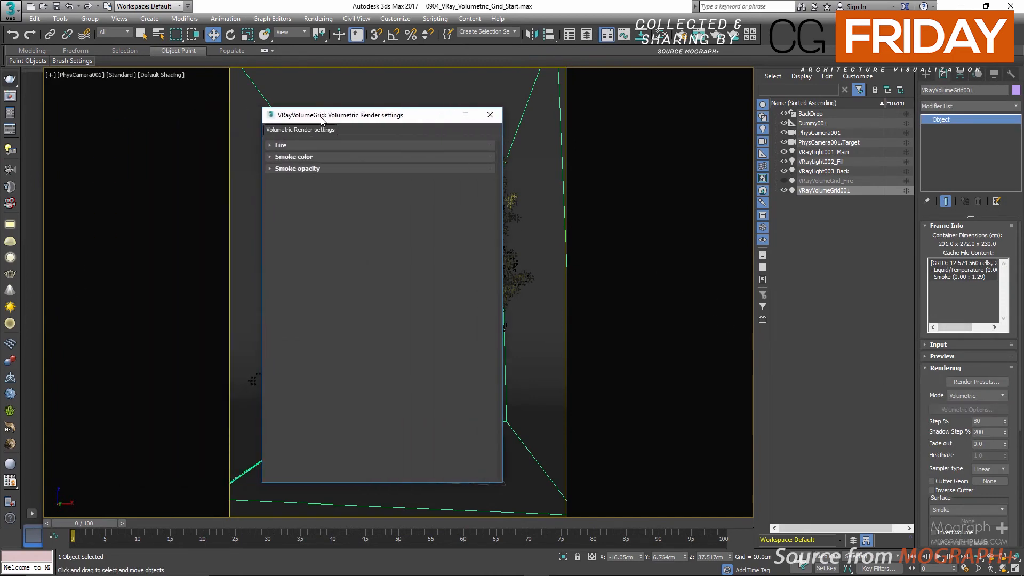
left_click(302, 159)
left_click(361, 201)
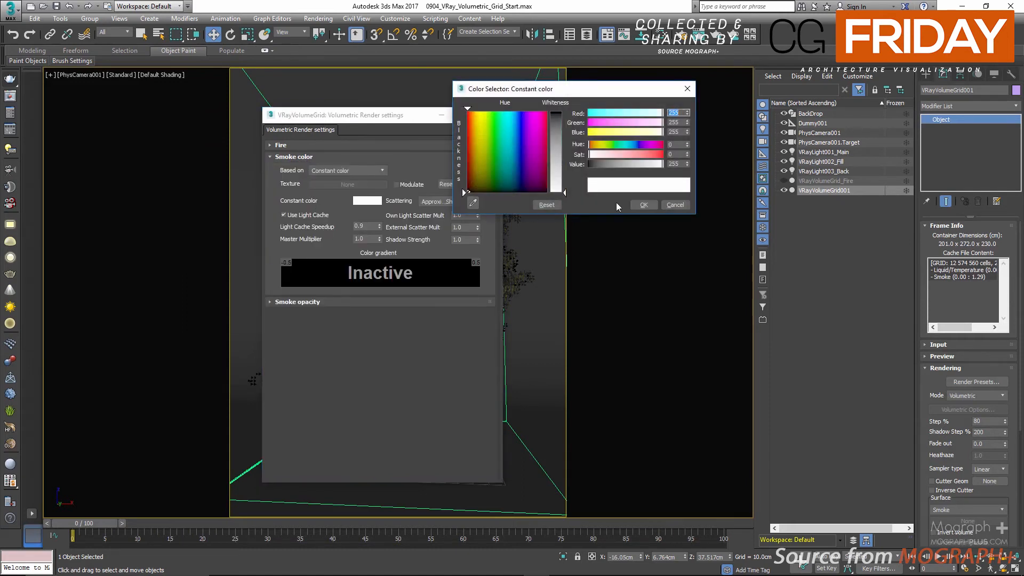
double_click(677, 163)
type("51")
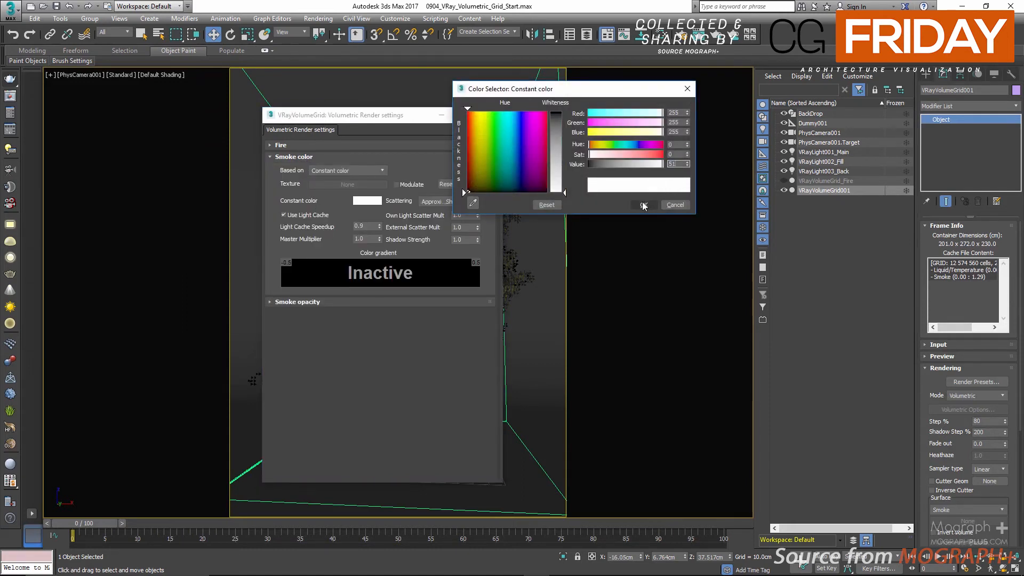
left_click(644, 205)
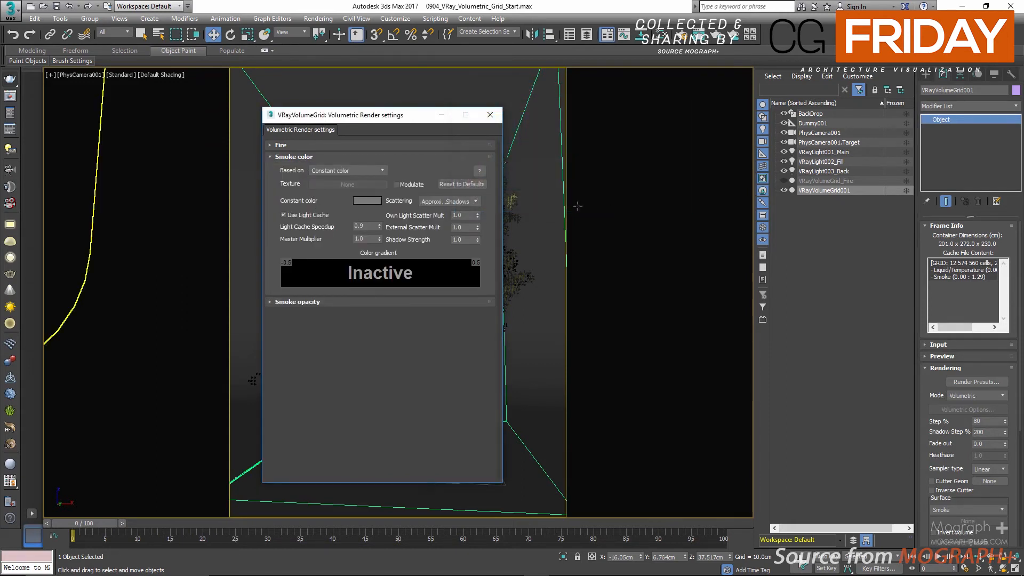
Step: Collapse the Smoke color settings and set the explosion's Simple Smoke Factor to 0.75 under Smoke opacity
left_click(299, 157)
left_click(297, 169)
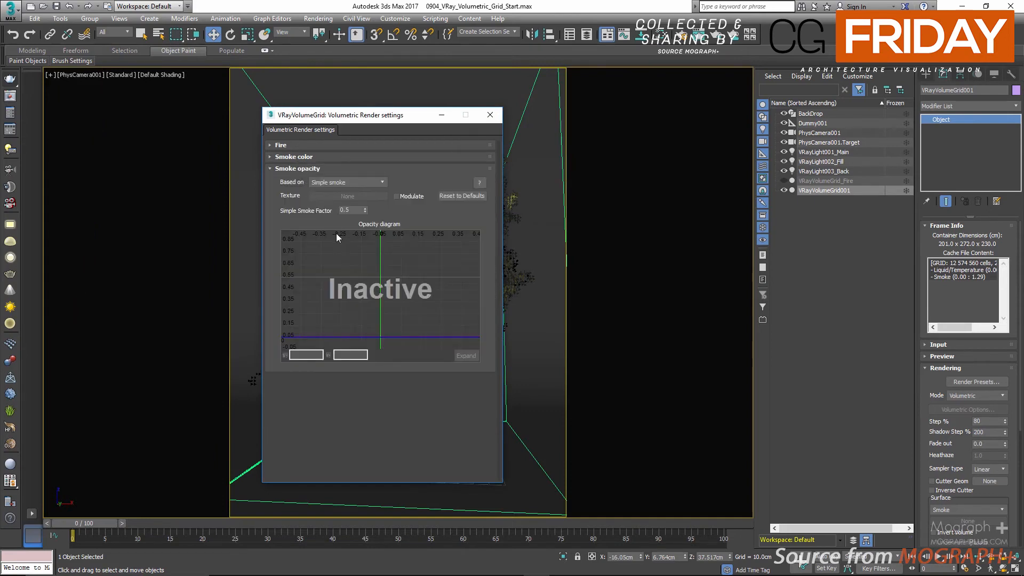
left_click(356, 213)
type("0.75")
key("Return")
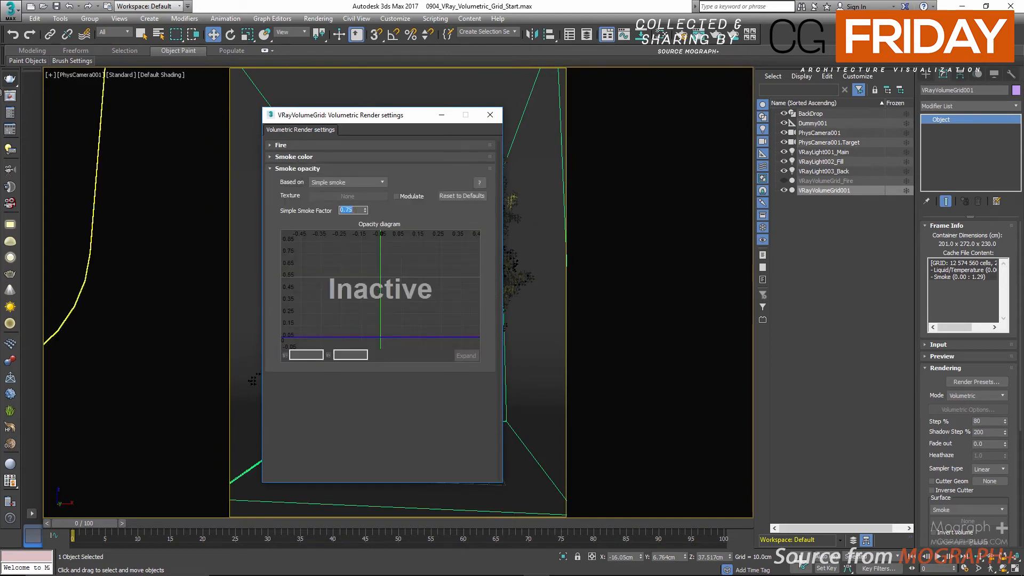
Step: Load saved render 40 and arrange the volumetric render settings beside the reopened frame buffer
left_click(10, 95)
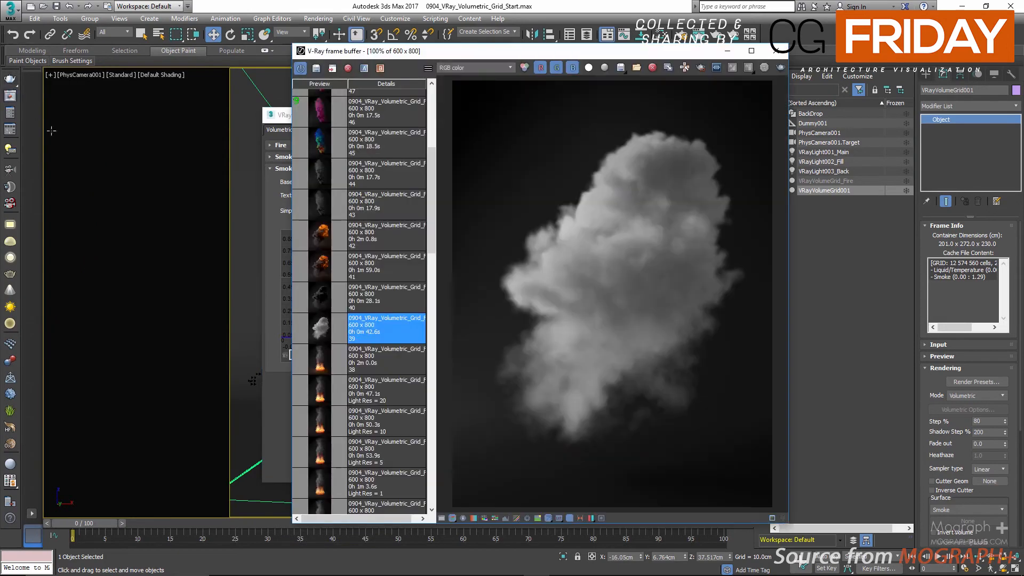
double_click(361, 299)
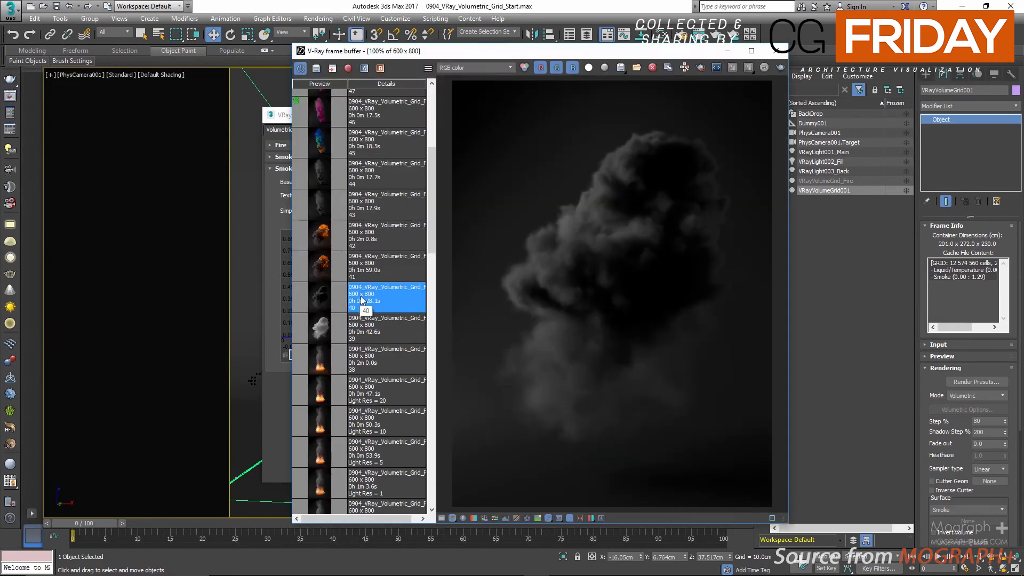
left_click(776, 50)
left_click_drag(314, 115, 129, 115)
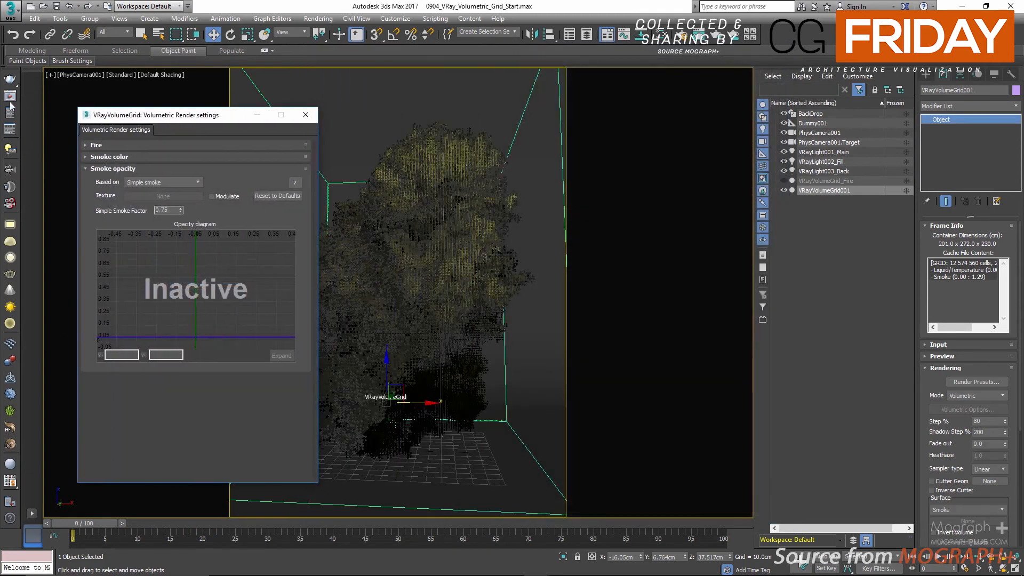
left_click(10, 96)
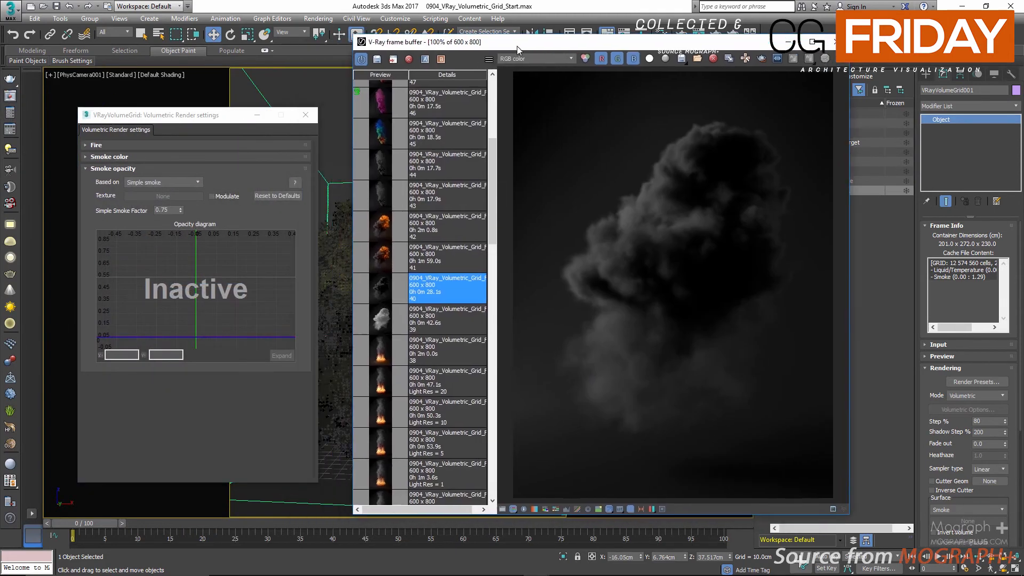
Step: Set the explosion's Fire Opacity Mode to Use Smoke Opacity and expand the fire Color and Intensity diagram into its own window
left_click(123, 169)
left_click(118, 145)
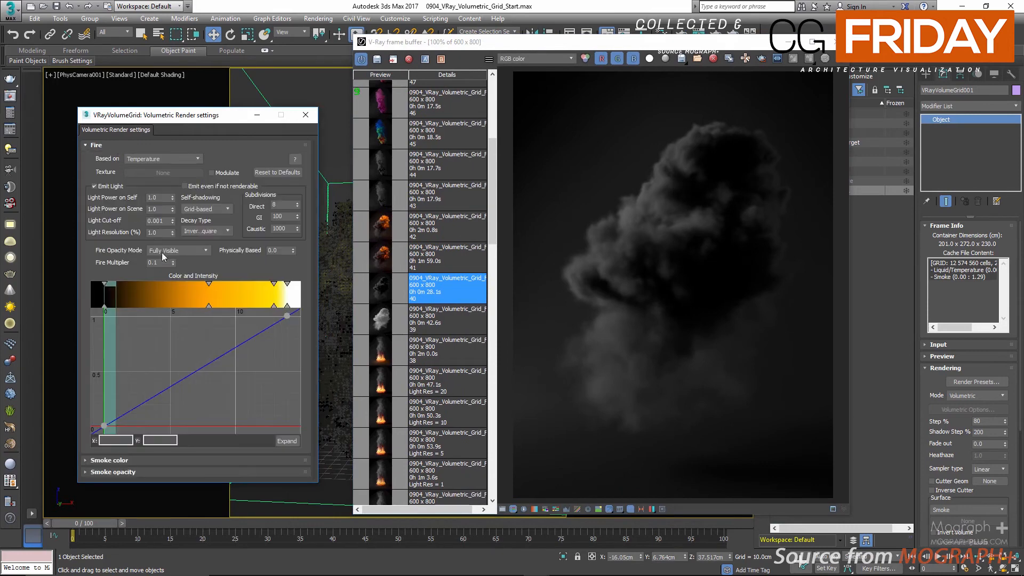
left_click(200, 251)
left_click(187, 259)
left_click(286, 440)
left_click_drag(186, 14, 401, 80)
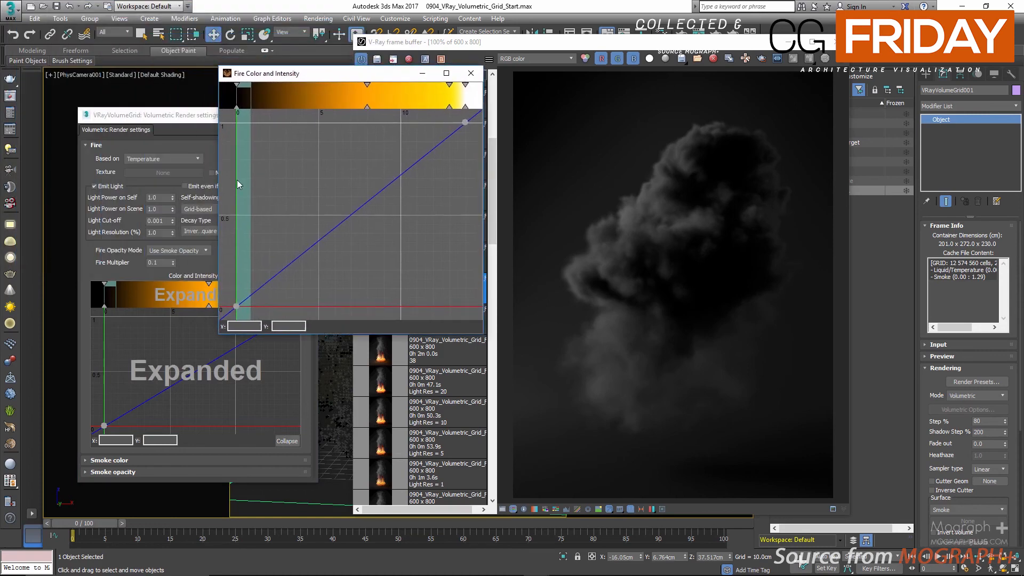
Step: Widen the Fire Color and Intensity window and frame the low temperature range from 0 to just under 1
right_click(238, 178)
left_click(264, 199)
scroll(245, 96, "up", 3)
scroll(245, 94, "up", 3)
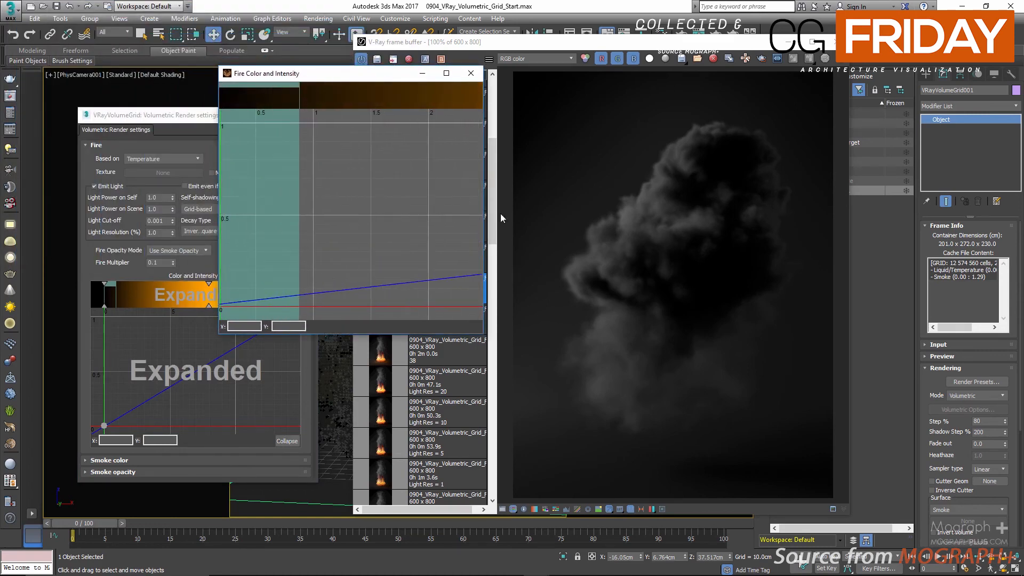
left_click_drag(484, 233, 831, 230)
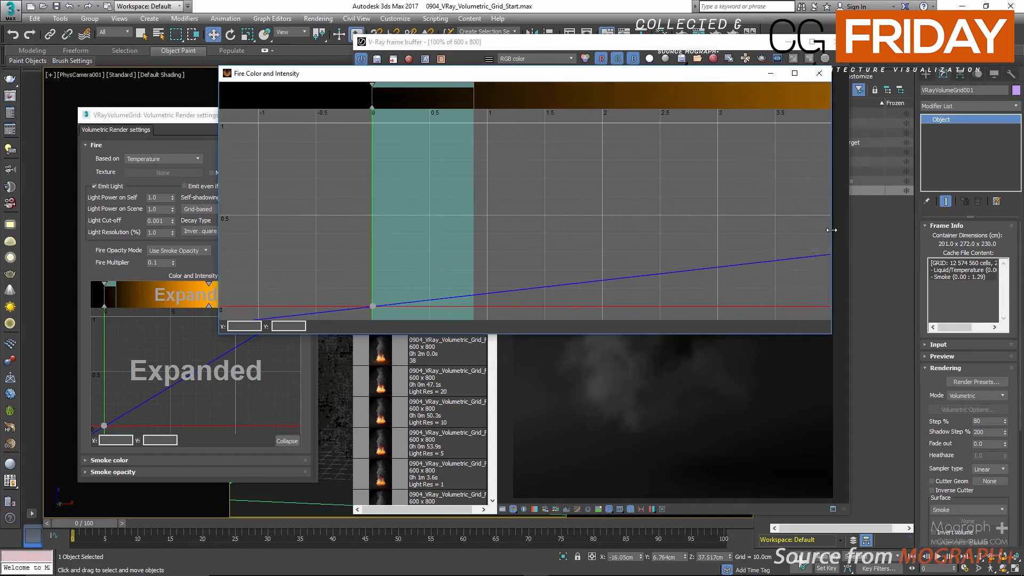
scroll(408, 197, "up", 4)
scroll(408, 200, "down", 4)
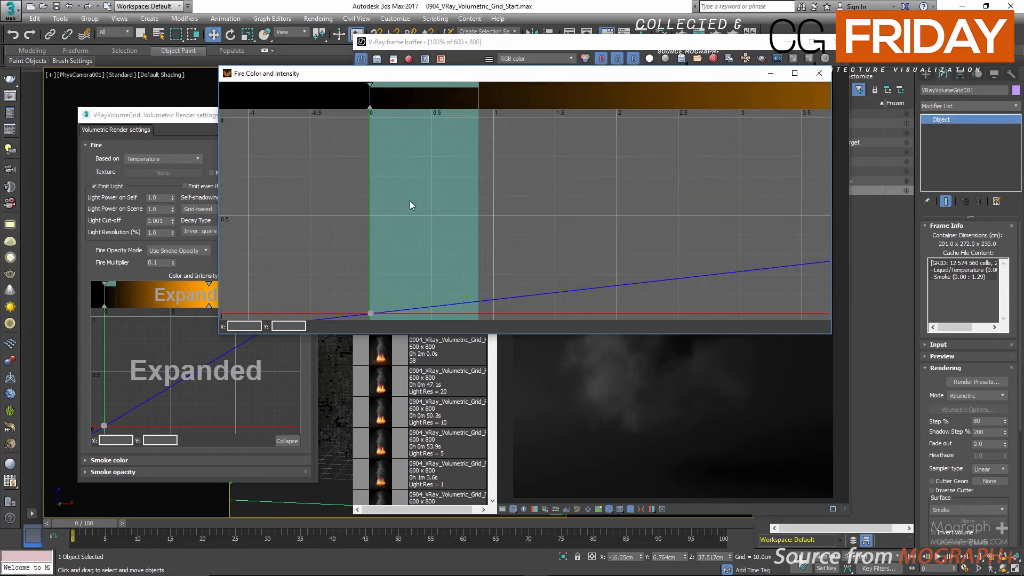
scroll(418, 95, "up", 2)
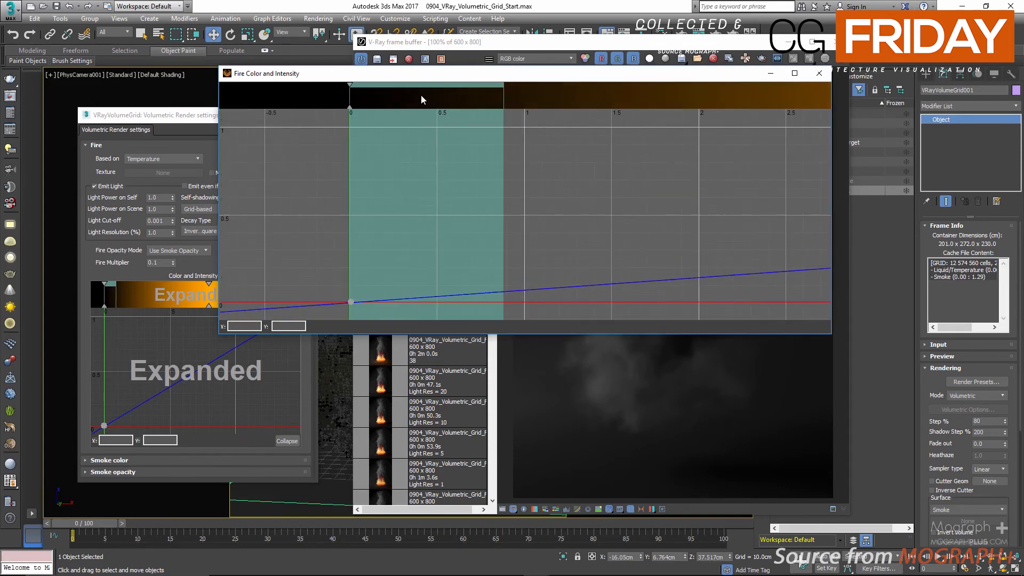
Step: Add an intensity curve point at about X 0.88 on the upper edge of the highlighted range, set its Y to 1 and make it linear
left_click(503, 291)
left_click_drag(503, 292, 503, 133)
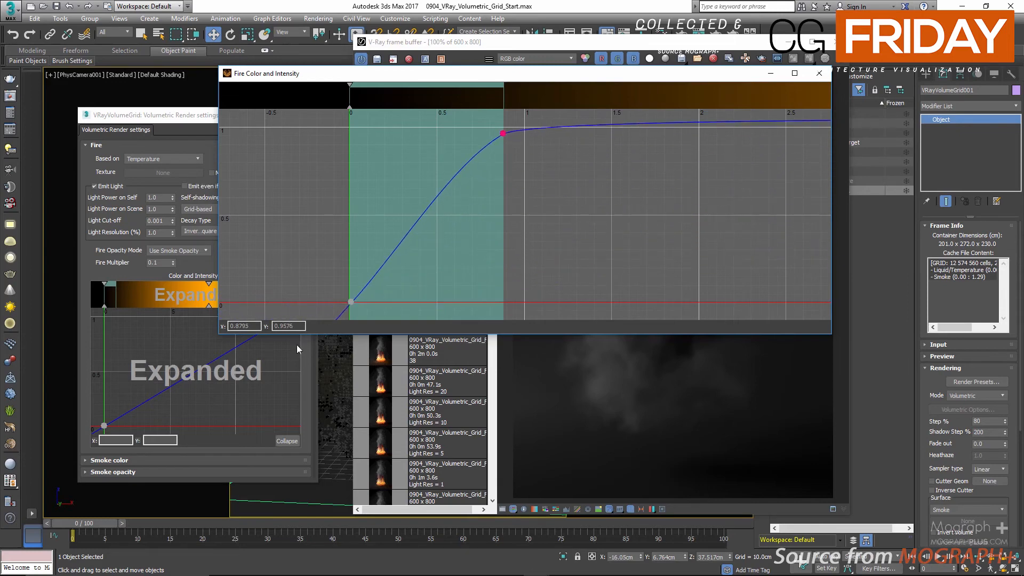
double_click(292, 326)
type("1")
key("Return")
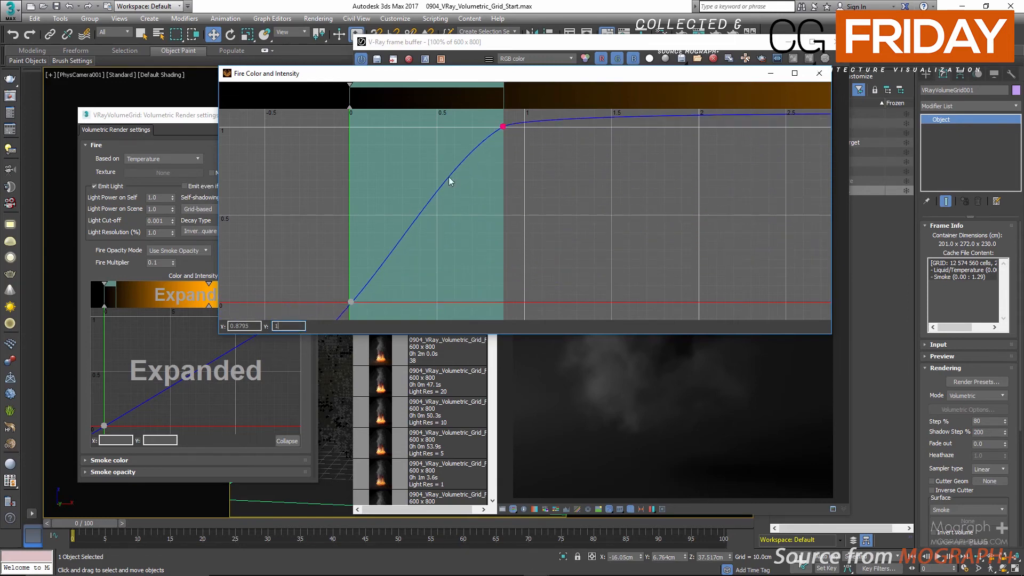
right_click(504, 128)
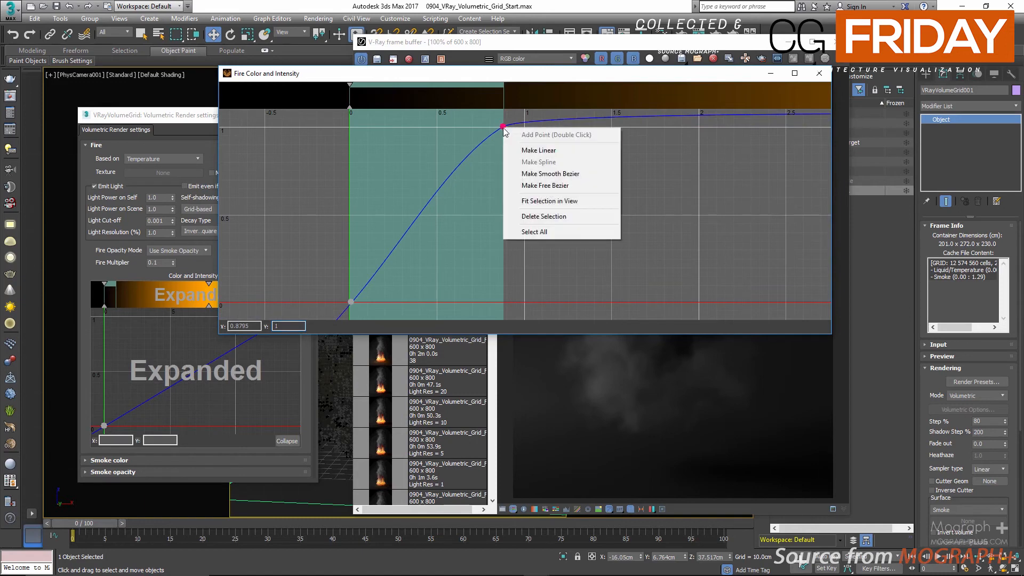
left_click(526, 151)
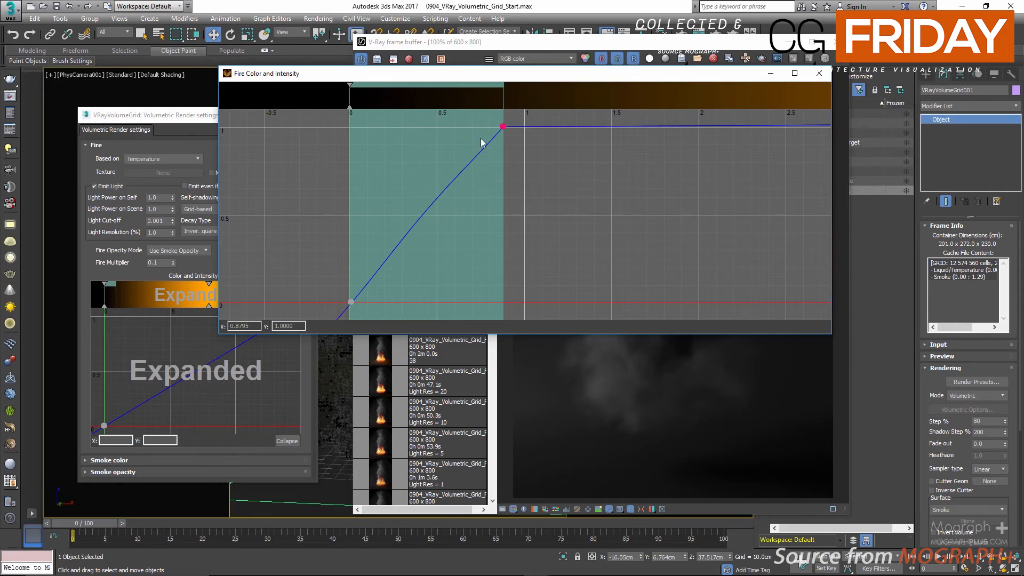
Step: Select all the existing color keys in the fire gradient and delete them
right_click(466, 97)
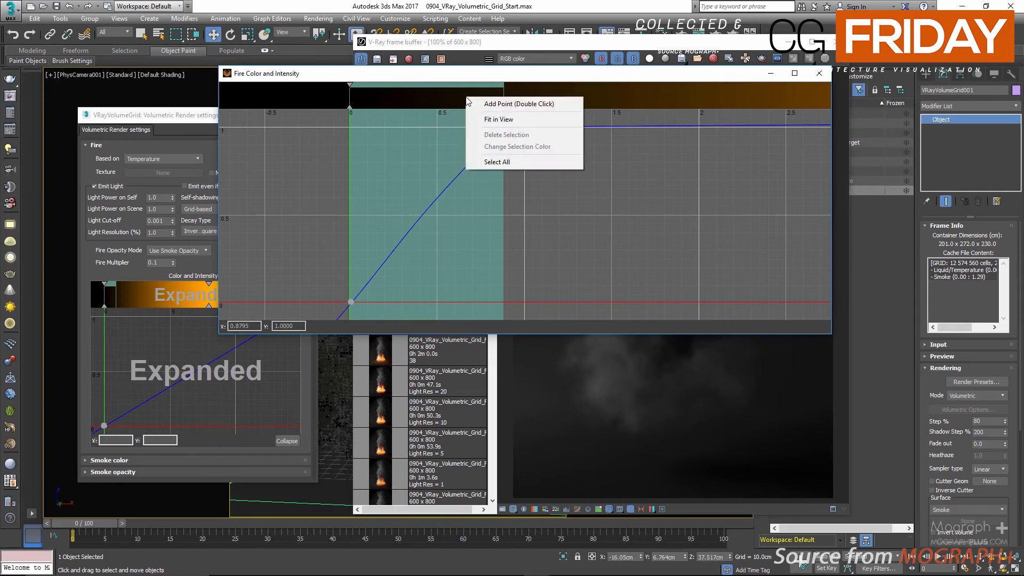
left_click(504, 162)
right_click(467, 98)
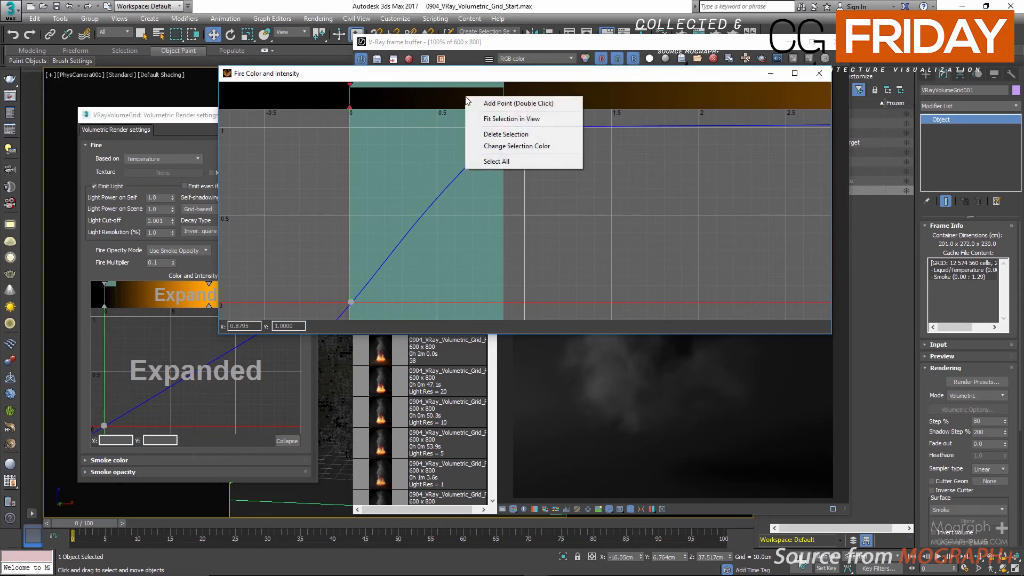
left_click(528, 133)
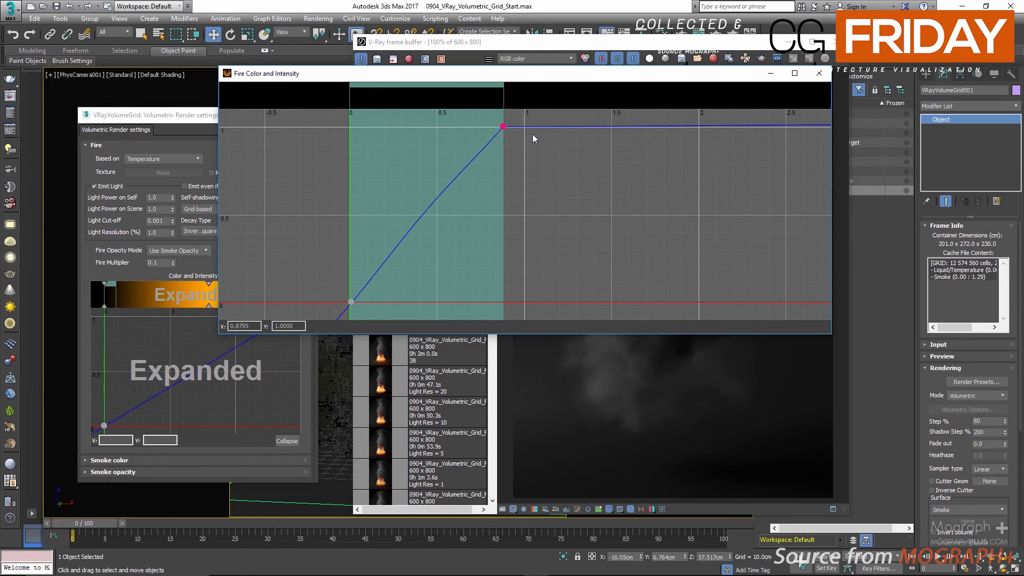
Step: Add an orange key to the fire gradient at about 0.5 with Red 0.906, Green 0.554 and Blue 0
double_click(439, 96)
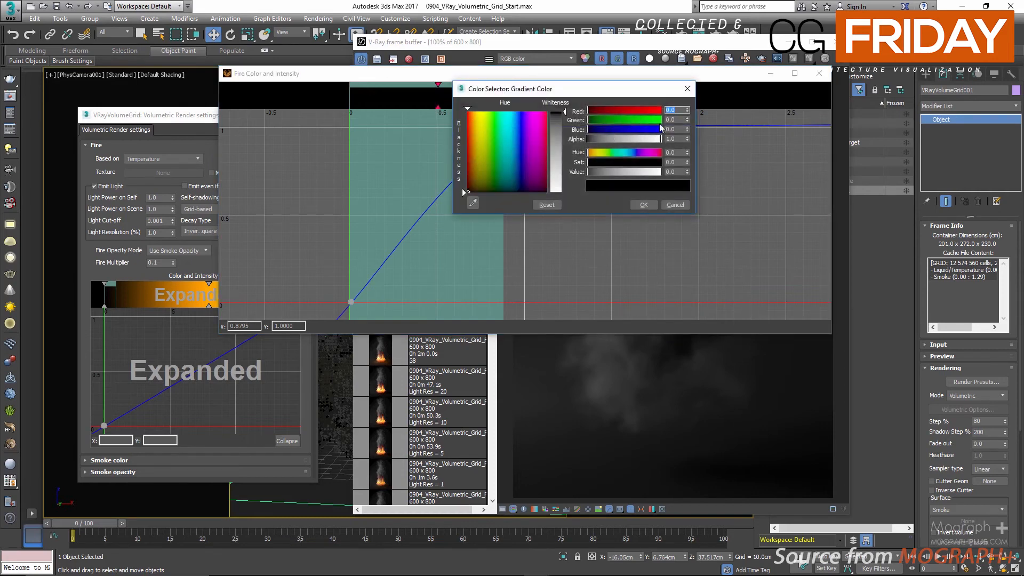
key("BackSpace")
type(".906")
key("Tab")
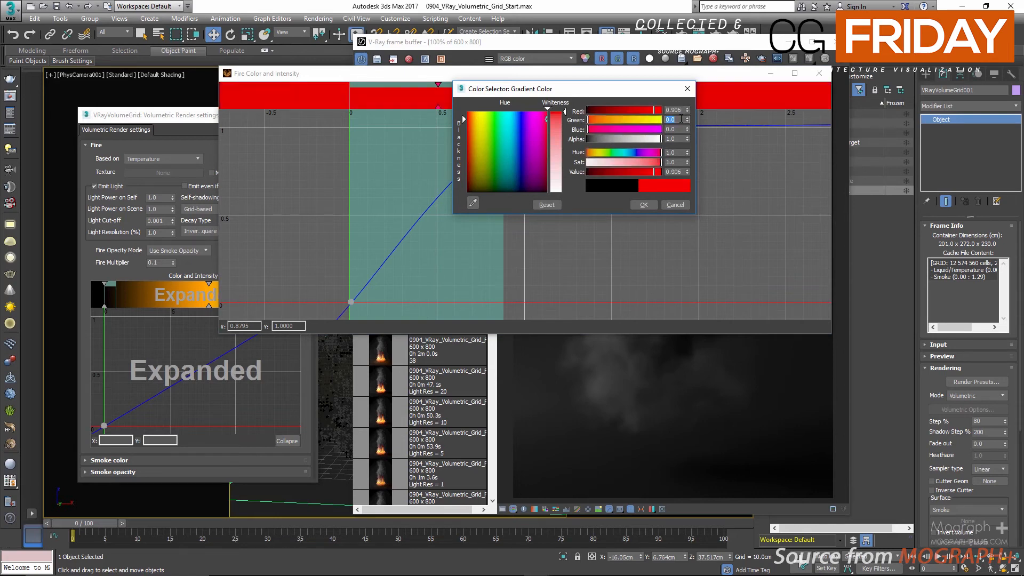
key("BackSpace")
key("Tab")
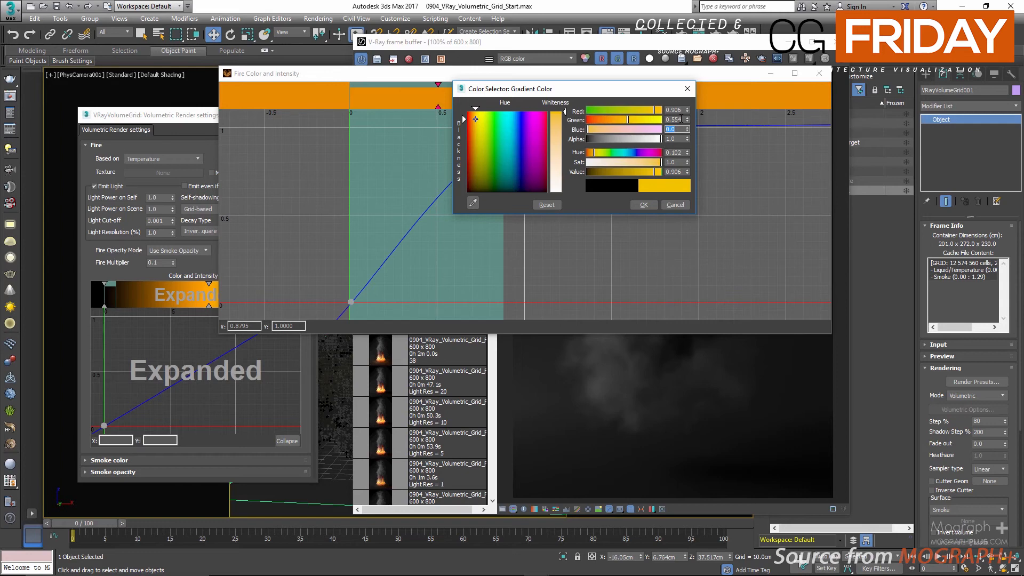
left_click(638, 205)
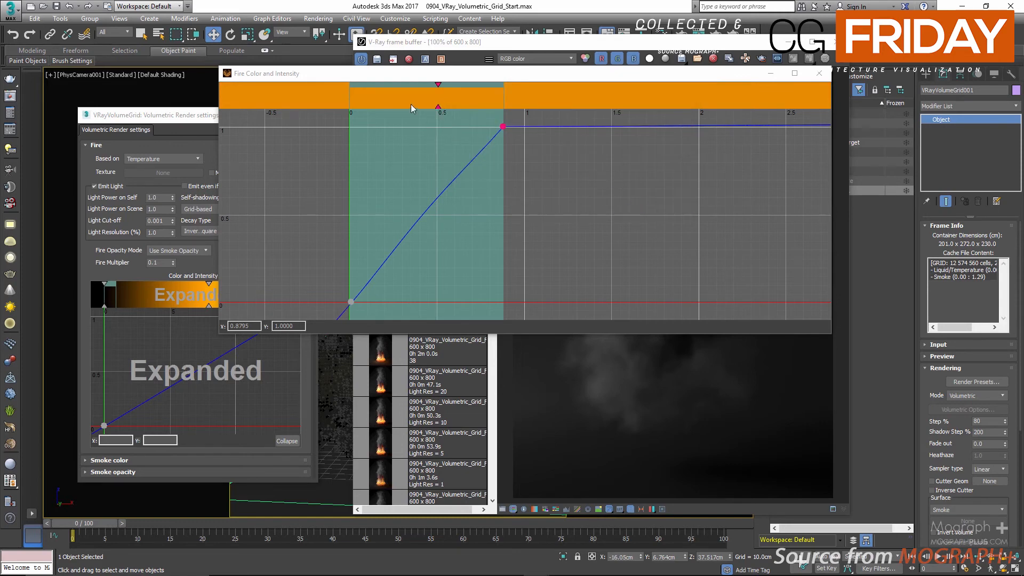
Step: Add a red key to the fire gradient at about 0.45 with Red 0.993, Green 0.144 and Blue 0
scroll(417, 101, "up", 8)
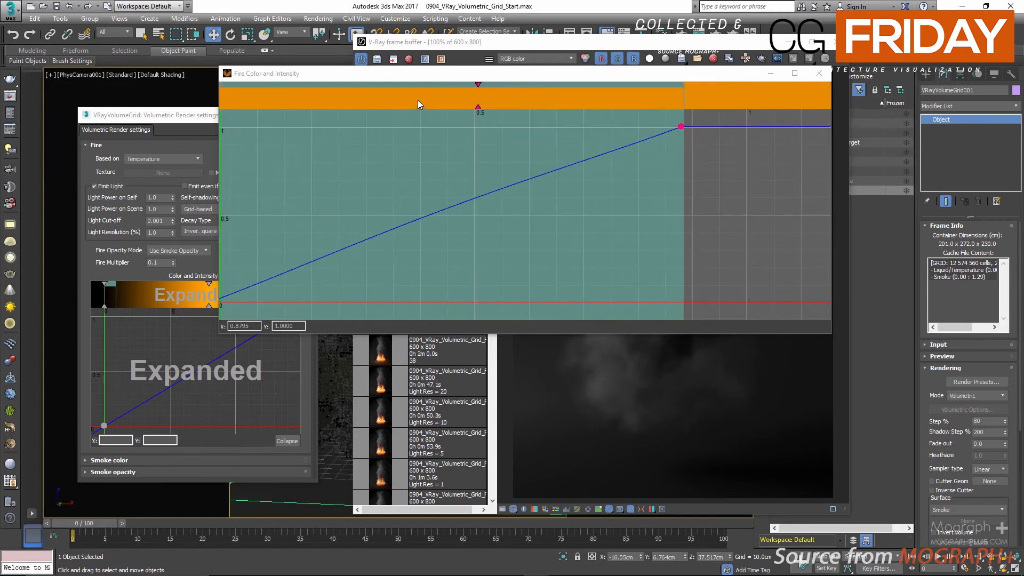
double_click(465, 97)
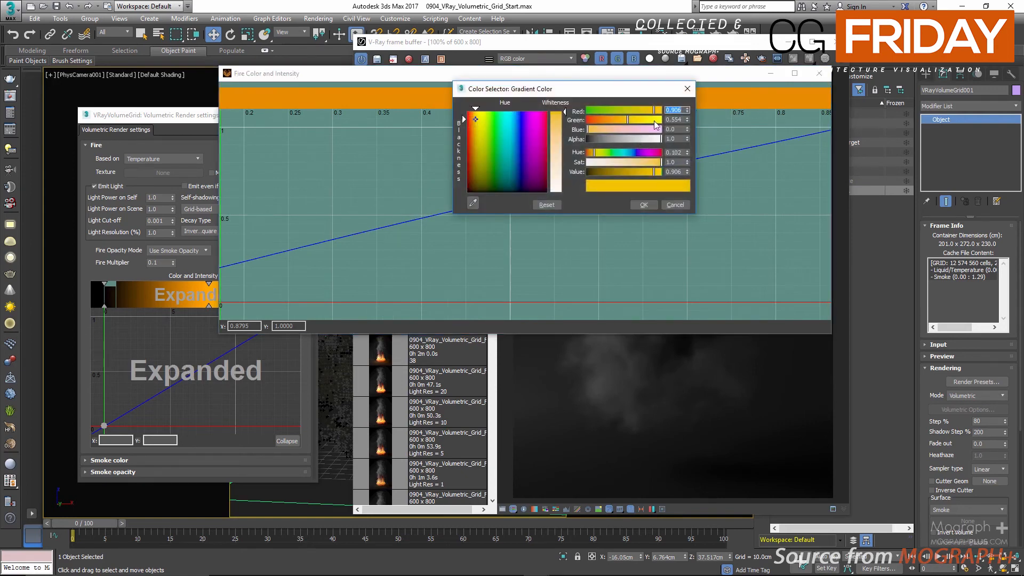
type(".993")
key("Tab")
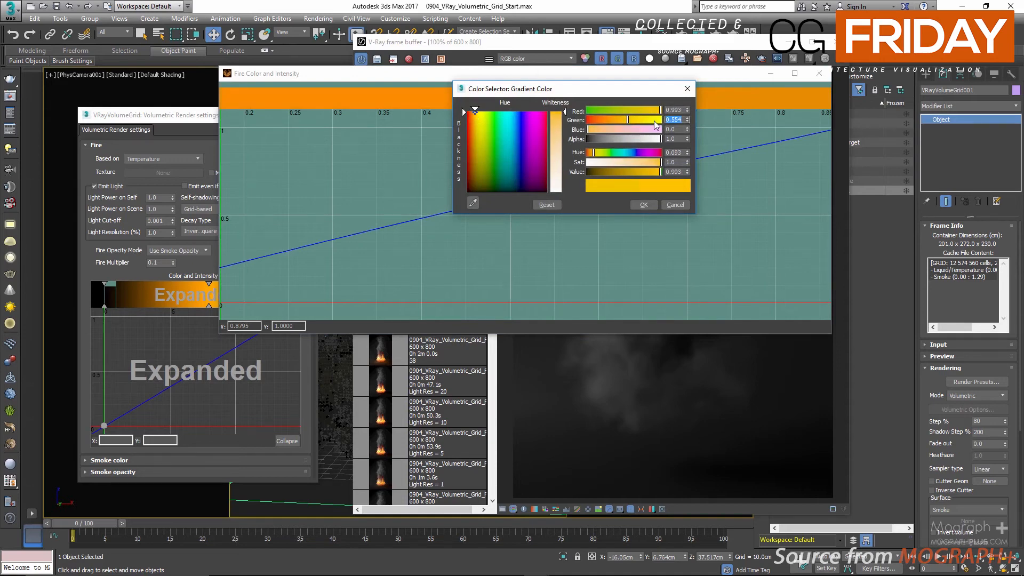
key("BackSpace")
type(".144")
key("Tab")
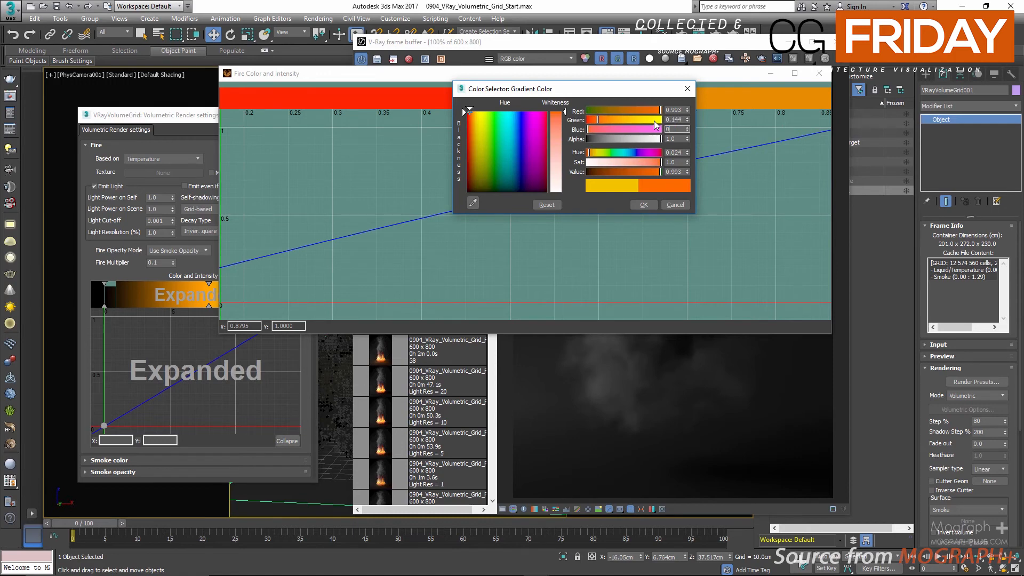
left_click(642, 205)
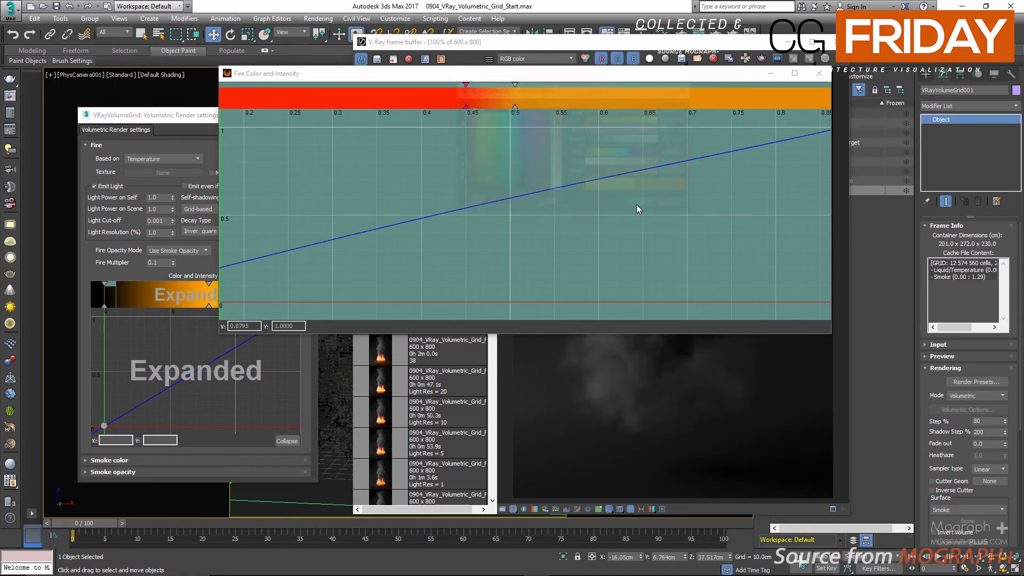
Step: Add a very dark red key to the fire gradient at about 0.25 with Red 0.05, Green 0.009 and Blue 0
scroll(392, 94, "down", 2)
scroll(392, 97, "down", 1)
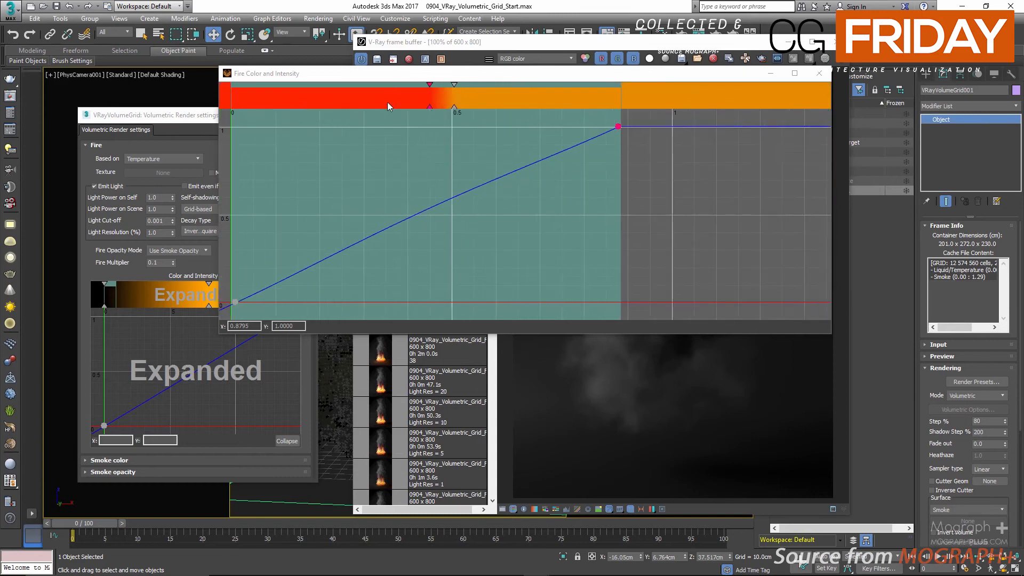
middle_click_drag(357, 173, 444, 175)
scroll(379, 101, "up", 2)
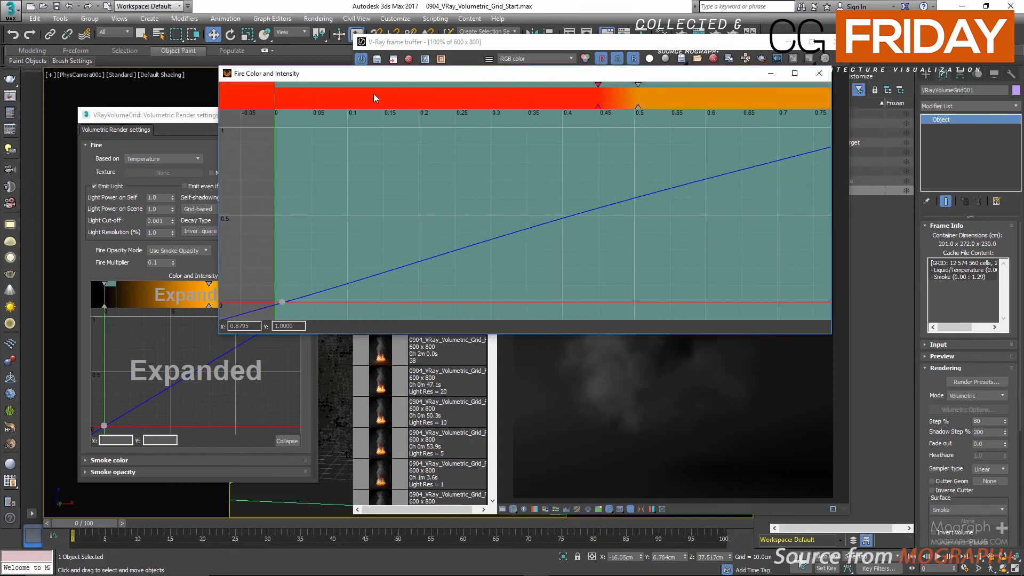
double_click(455, 99)
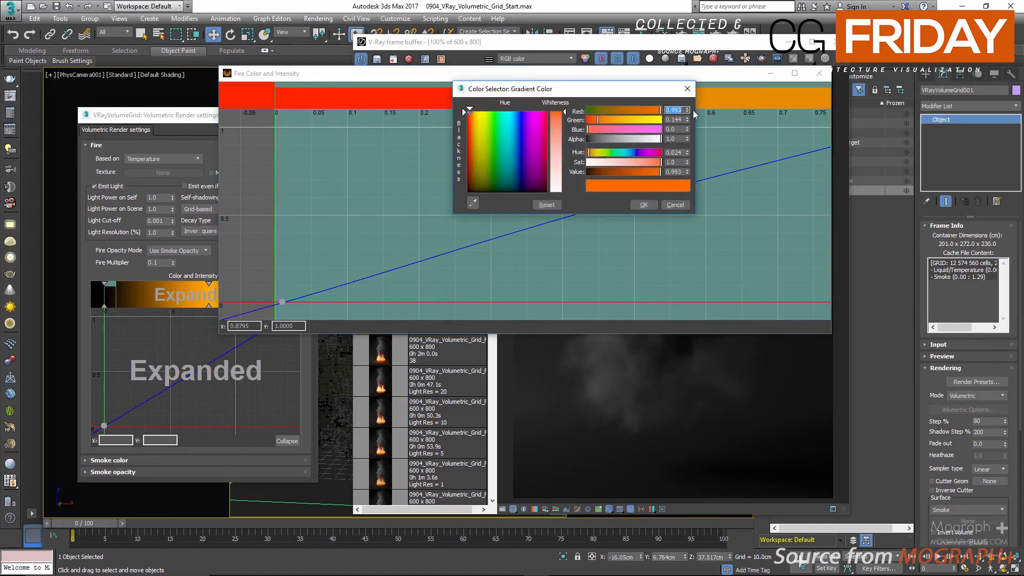
type("0.5")
key("Tab")
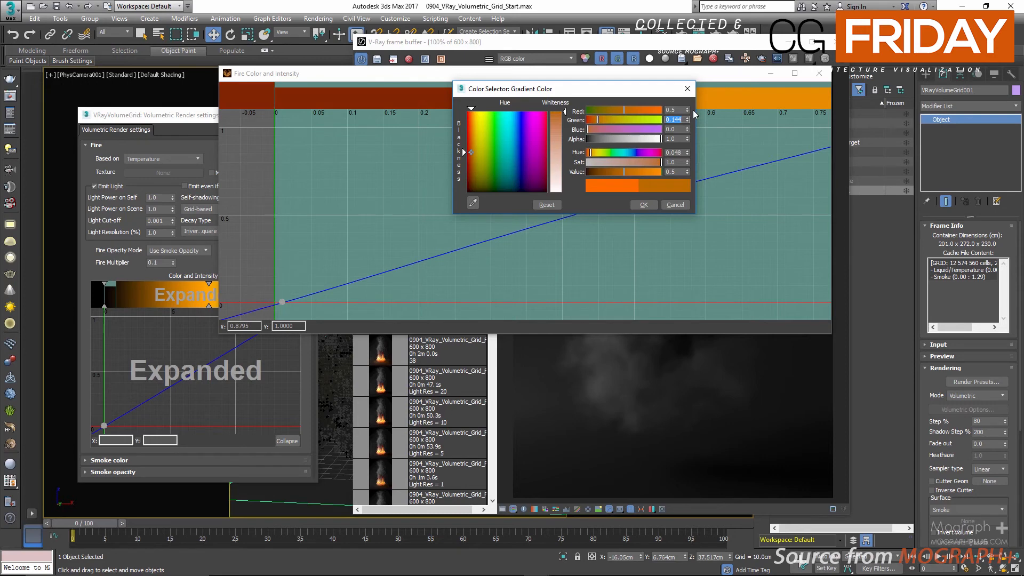
type(".009")
key("Tab")
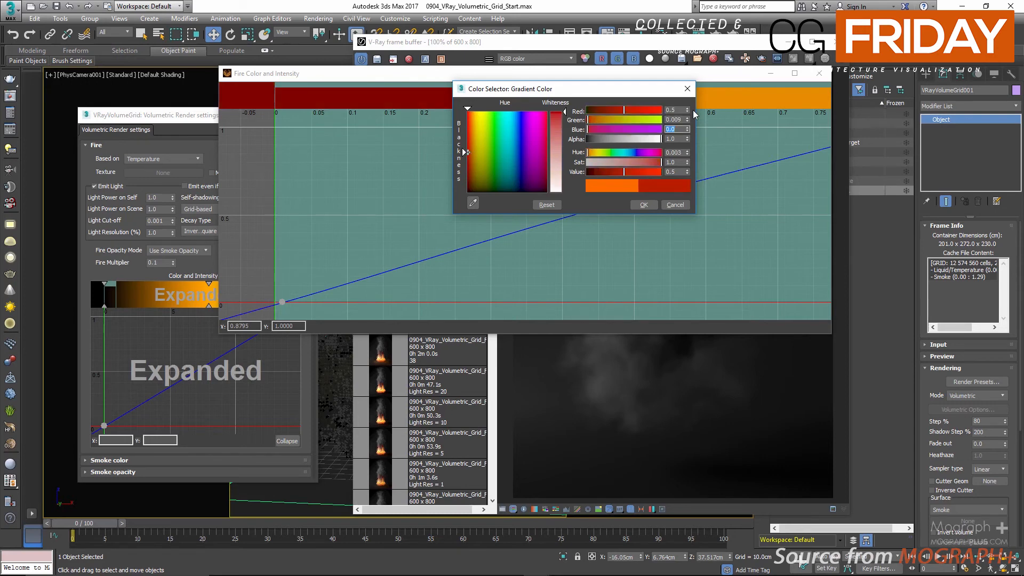
left_click(674, 119)
left_click(672, 110)
type("0")
left_click(676, 120)
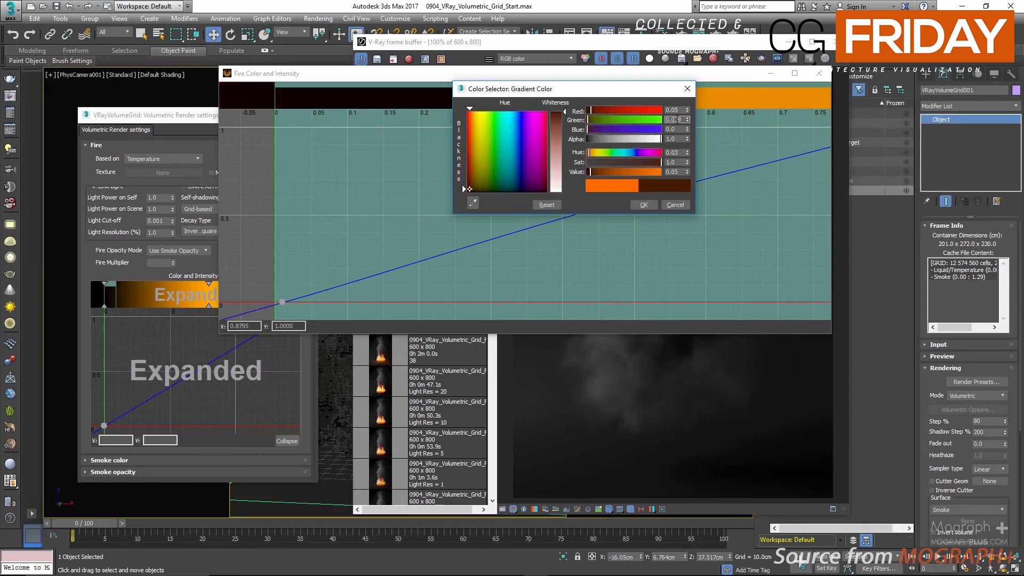
left_click(644, 205)
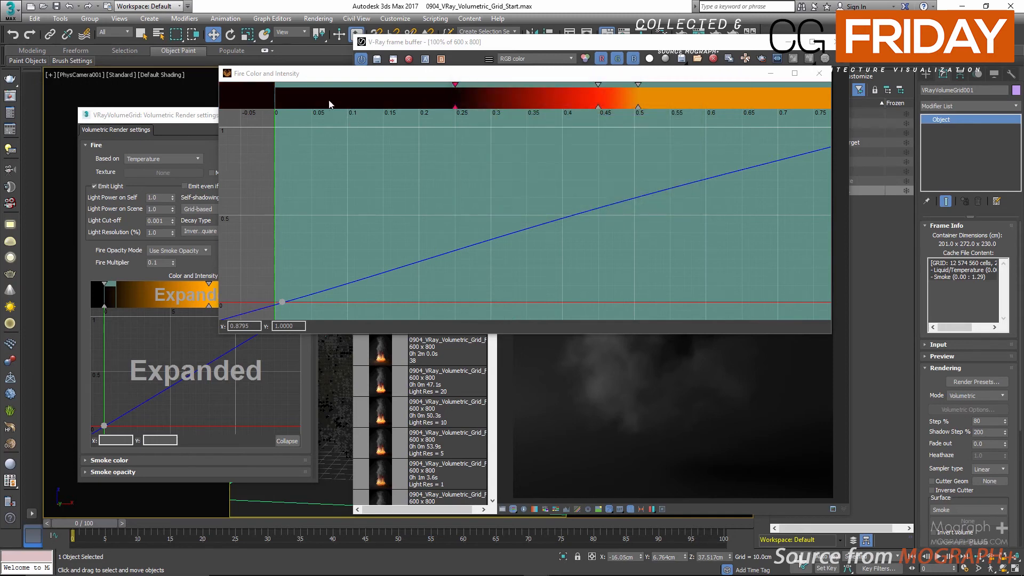
Step: Add a black key at 0 on the fire gradient by lowering its color Value to 0
middle_click_drag(321, 100, 356, 100)
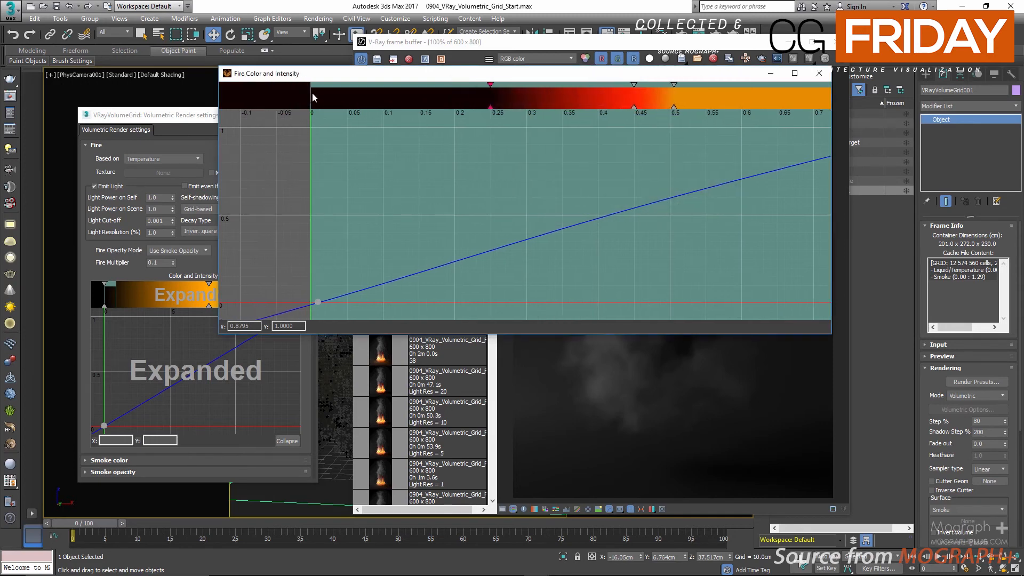
double_click(312, 91)
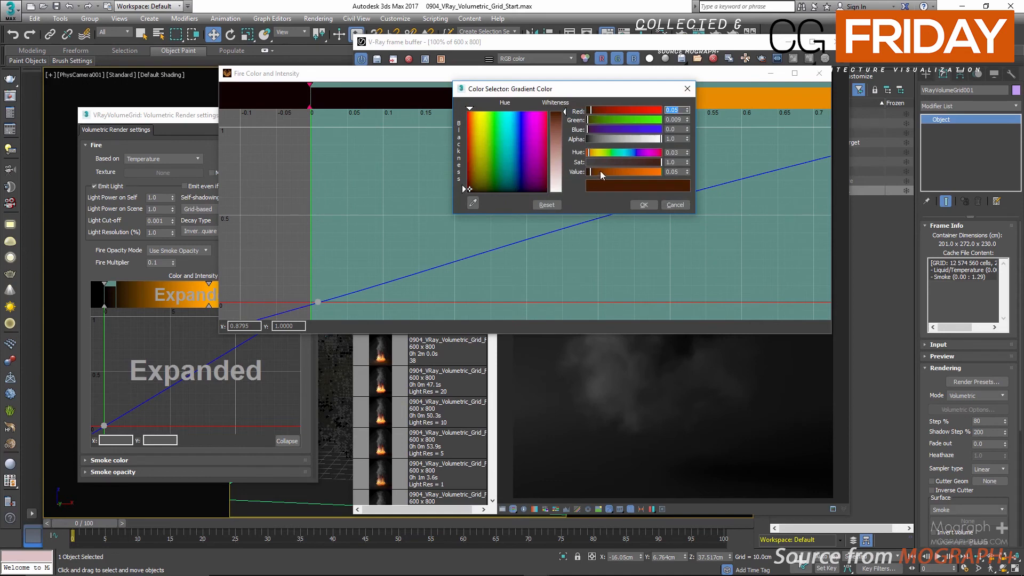
left_click_drag(601, 172, 562, 179)
left_click(642, 202)
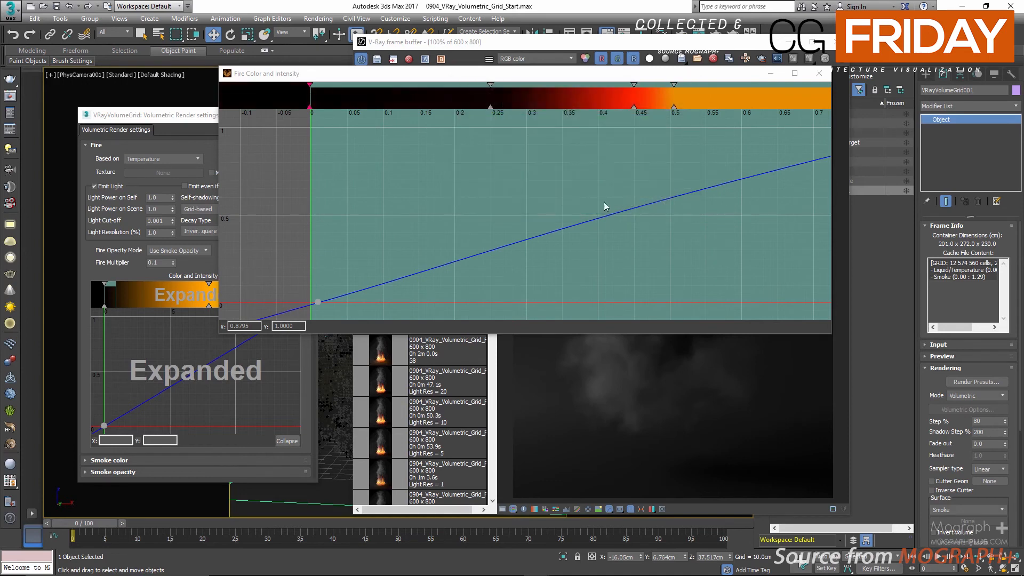
Step: Close the expanded Fire Color and Intensity diagram and set the explosion's Fire Multiplier to 10
scroll(543, 161, "down", 4)
middle_click_drag(543, 161, 507, 175)
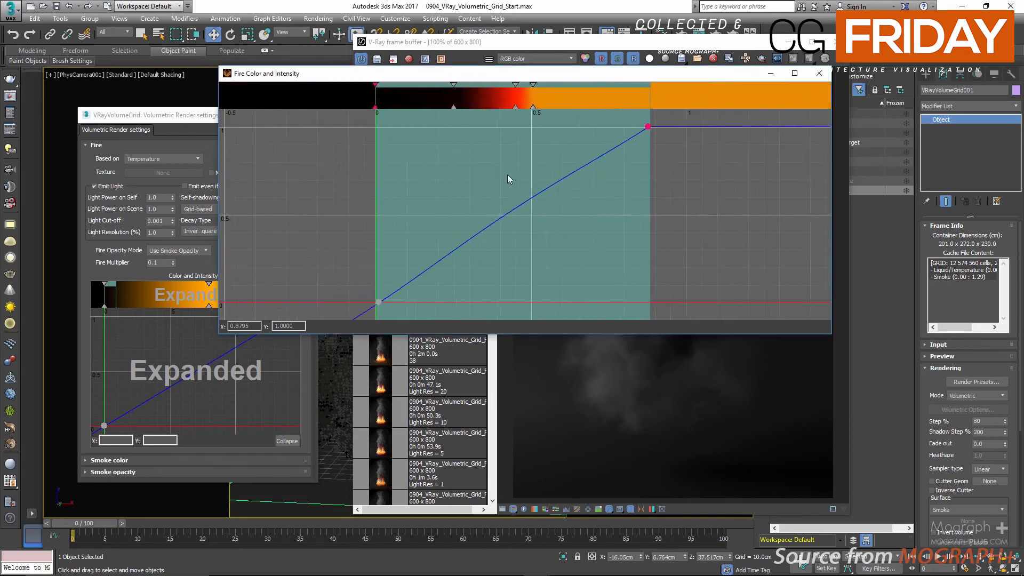
scroll(507, 174, "down", 1)
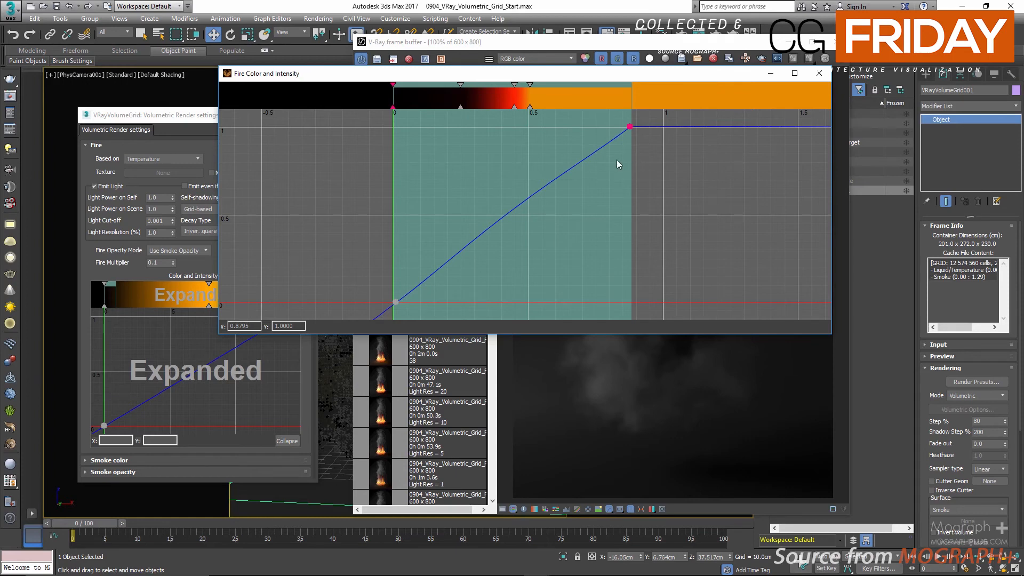
left_click(820, 73)
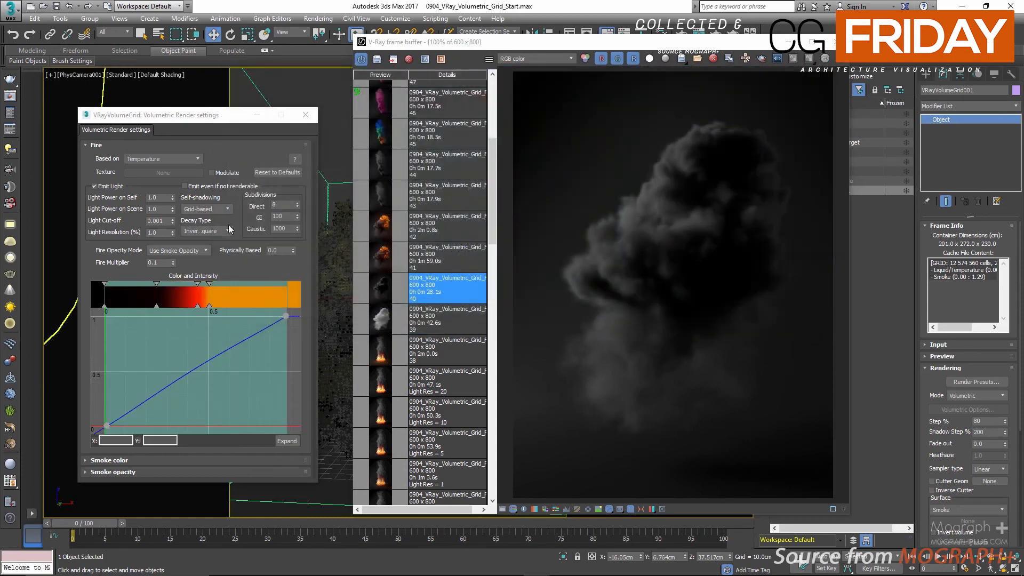
double_click(152, 198)
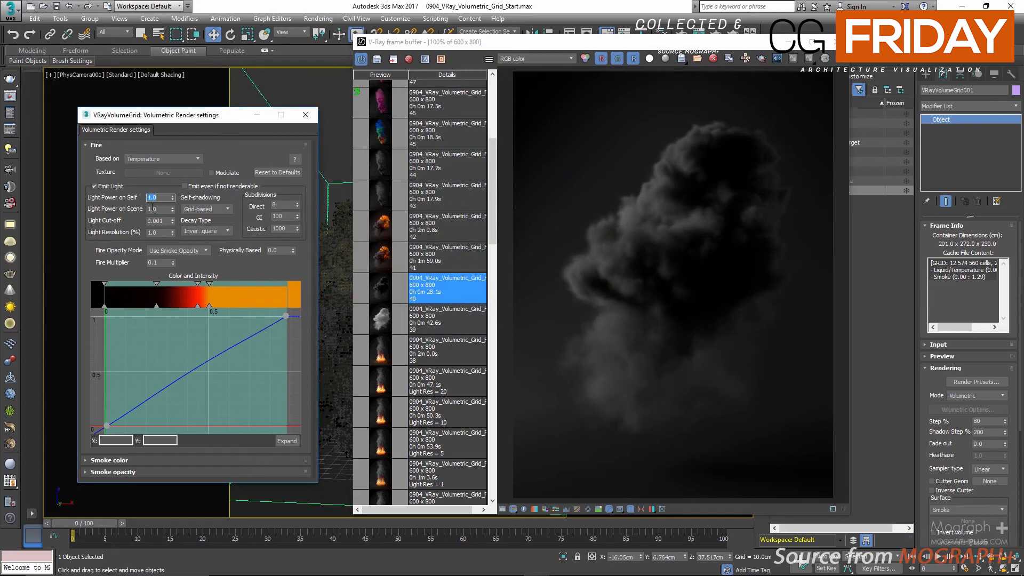
double_click(153, 263)
type("10")
key("Return")
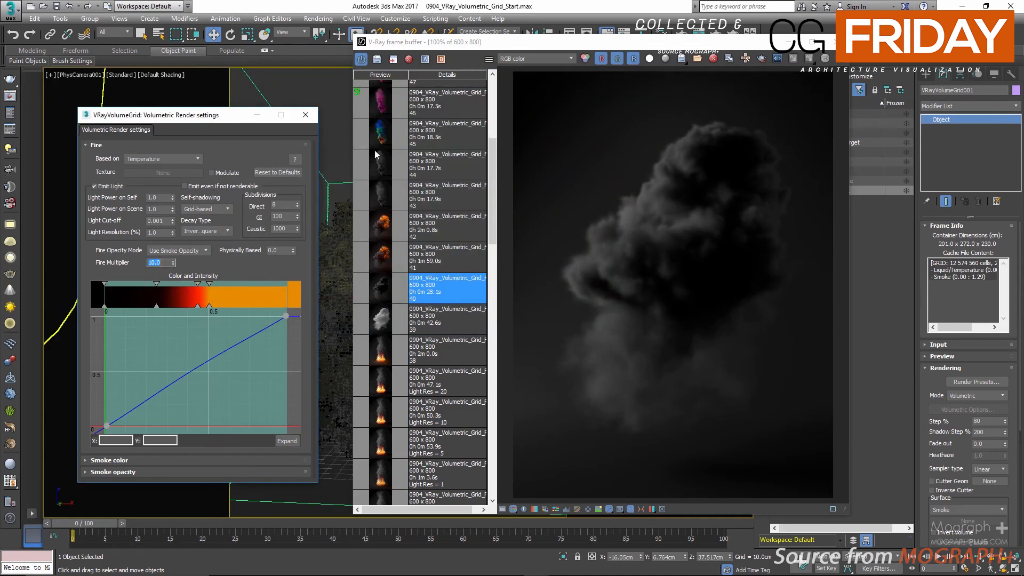
Step: View saved render 41 and set Light Power on Self to 10, Light Power on Scene to 5, Light Resolution to 5% and Physically Based to 0.5
left_click(375, 250)
double_click(376, 252)
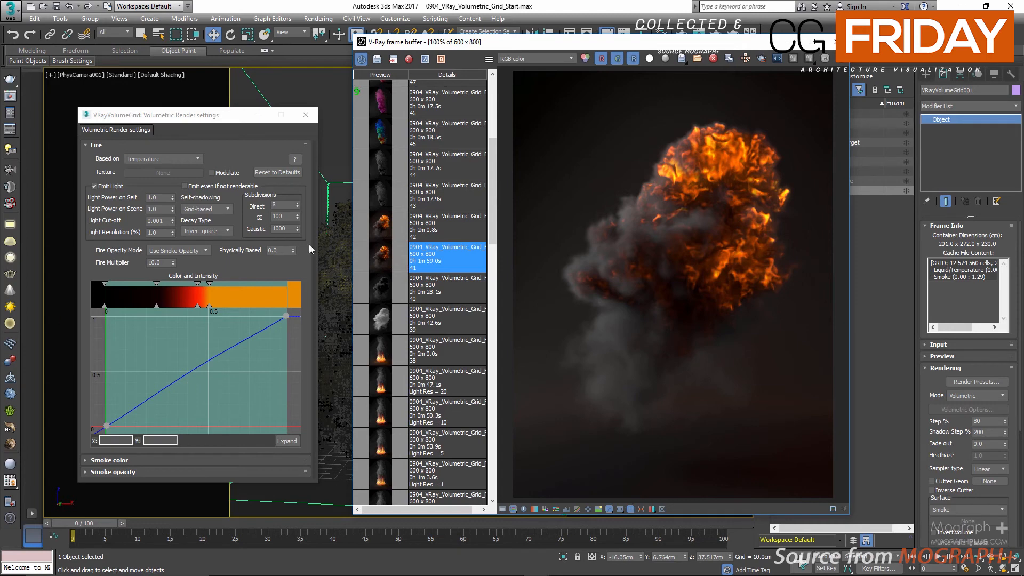
left_click(151, 197)
type("0")
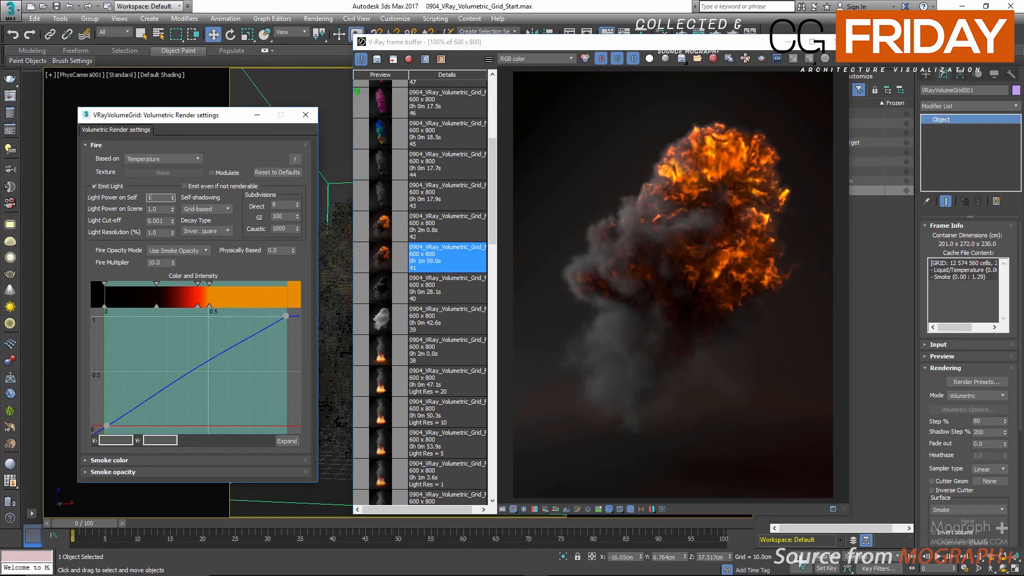
left_click(158, 209)
type("5")
left_click(160, 233)
type("5")
left_click(285, 250)
key("Return")
Step: View saved render 42 of the explosion and close the frame buffer
left_click(382, 231)
double_click(382, 231)
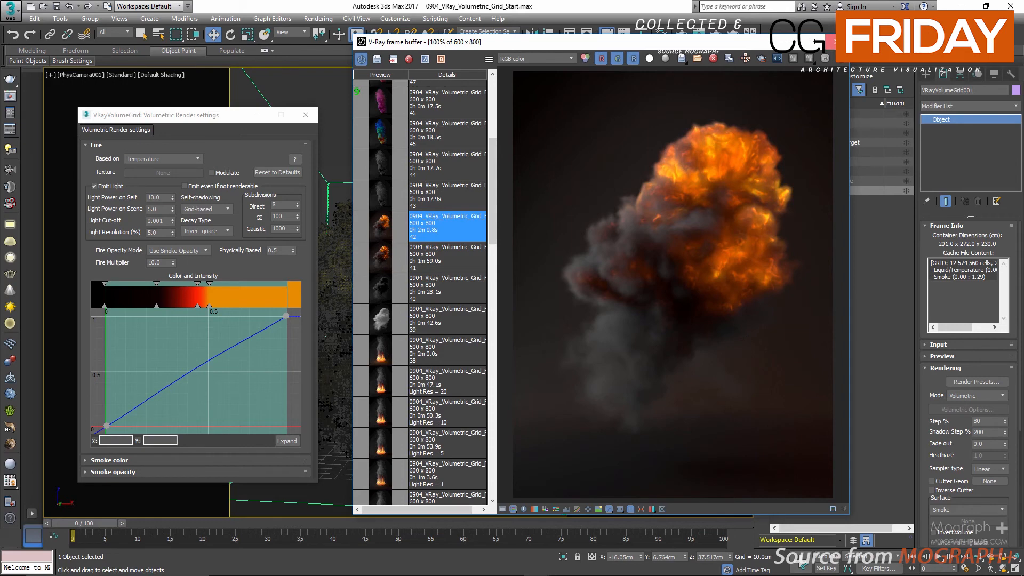
left_click(831, 42)
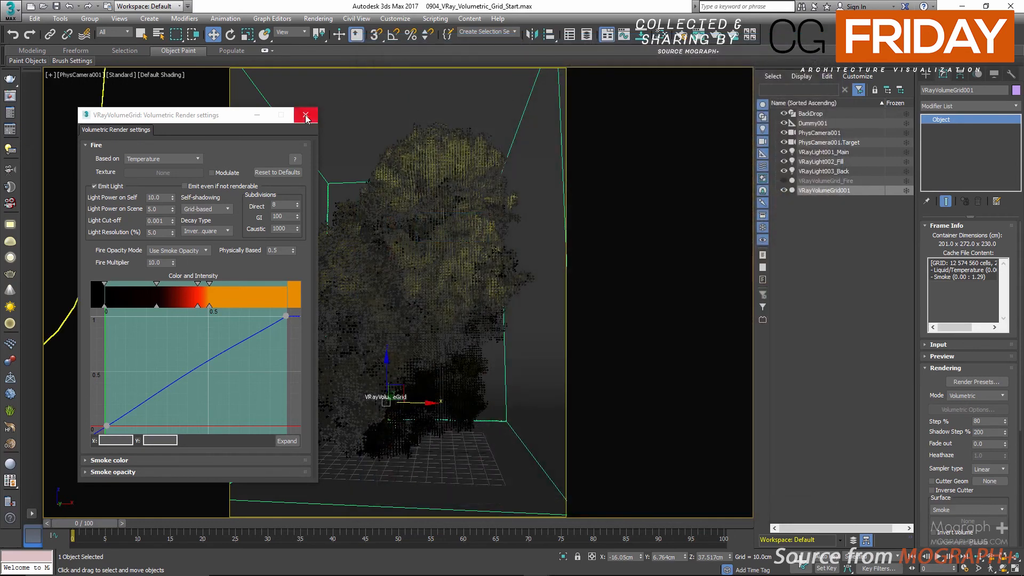
Step: Close the volumetric settings, rename the explosion grid as VRayVolumeGrid_Explosion and hide it
double_click(843, 191)
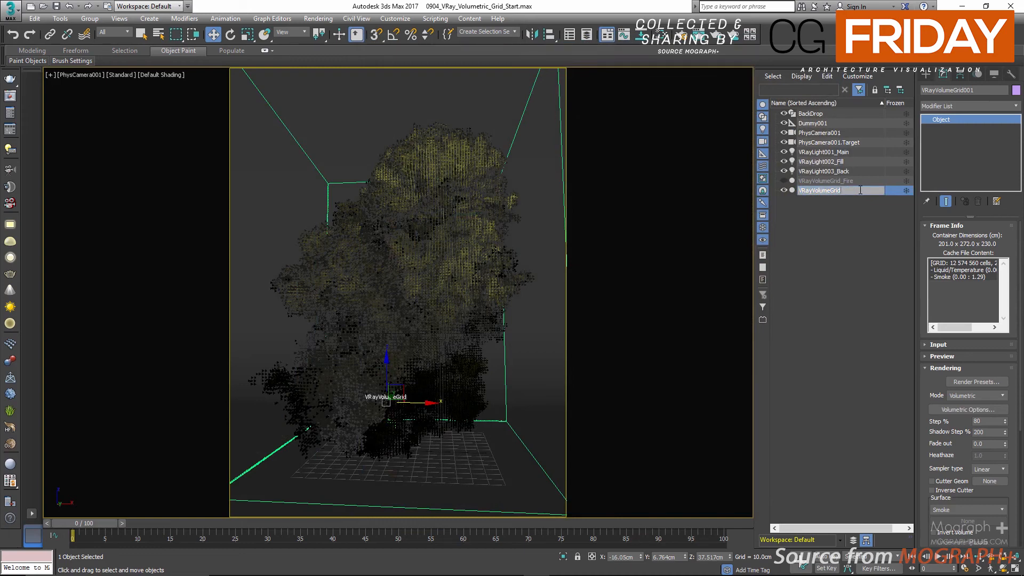
type("_Explosion")
key("Return")
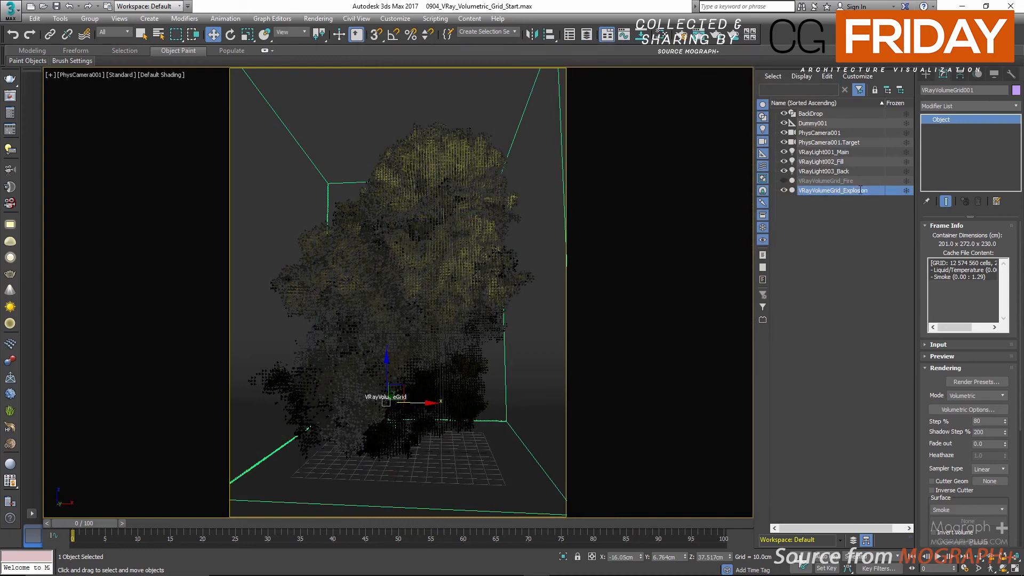
left_click(784, 191)
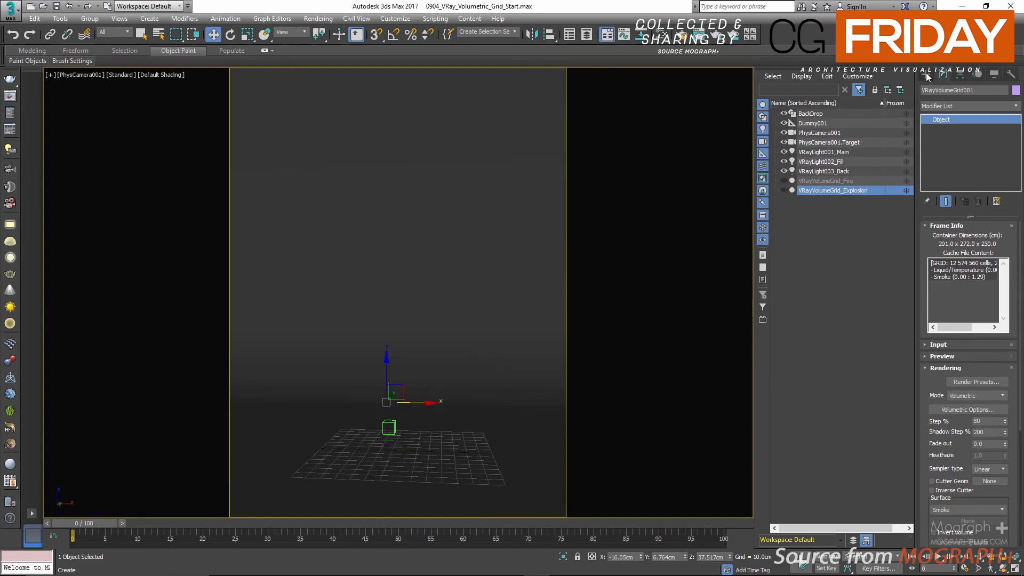
Step: Create a new VRayVolumeGrid on the ground grid from smoke.vdb without a render preset
left_click(992, 173)
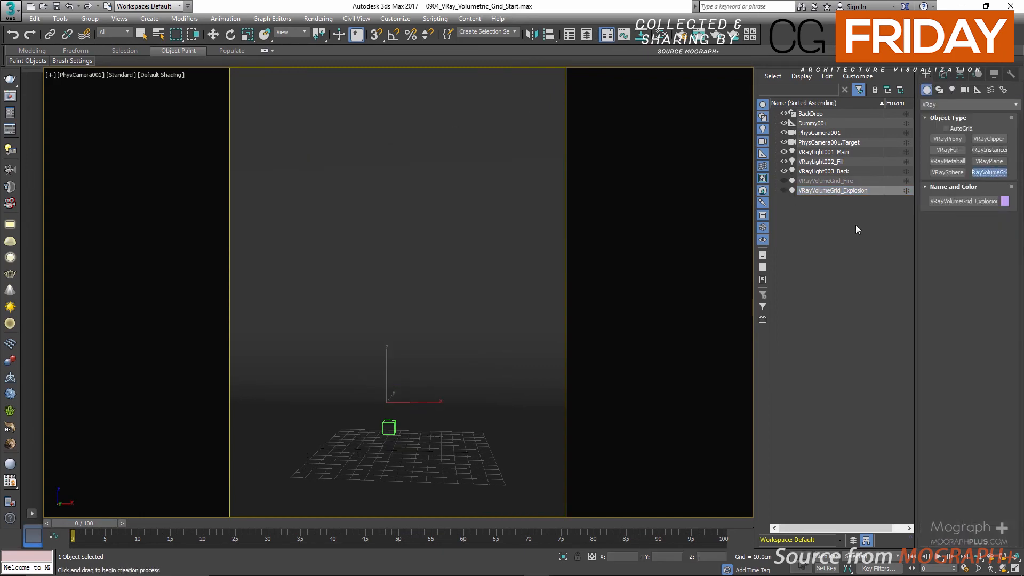
left_click(405, 448)
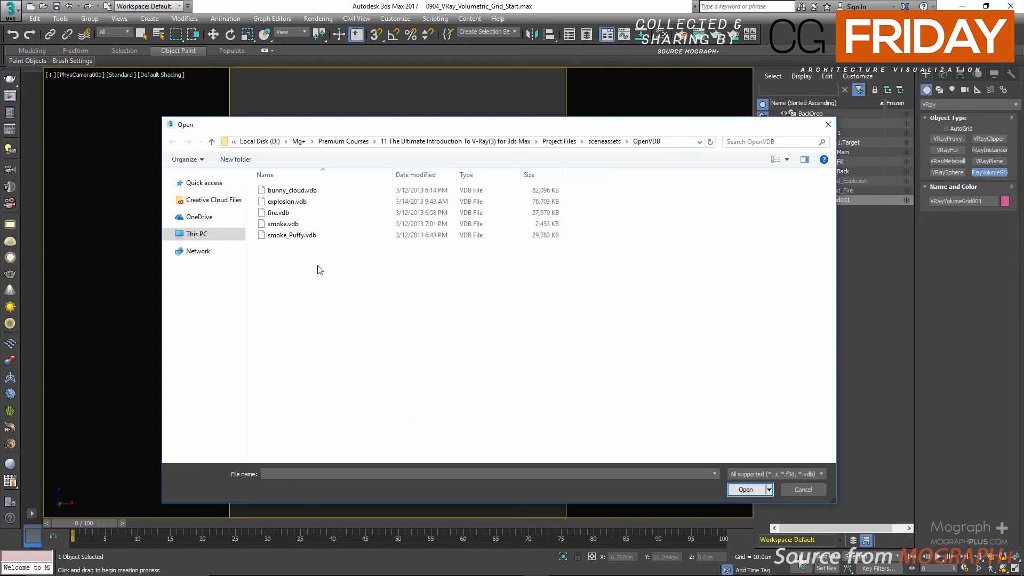
double_click(298, 225)
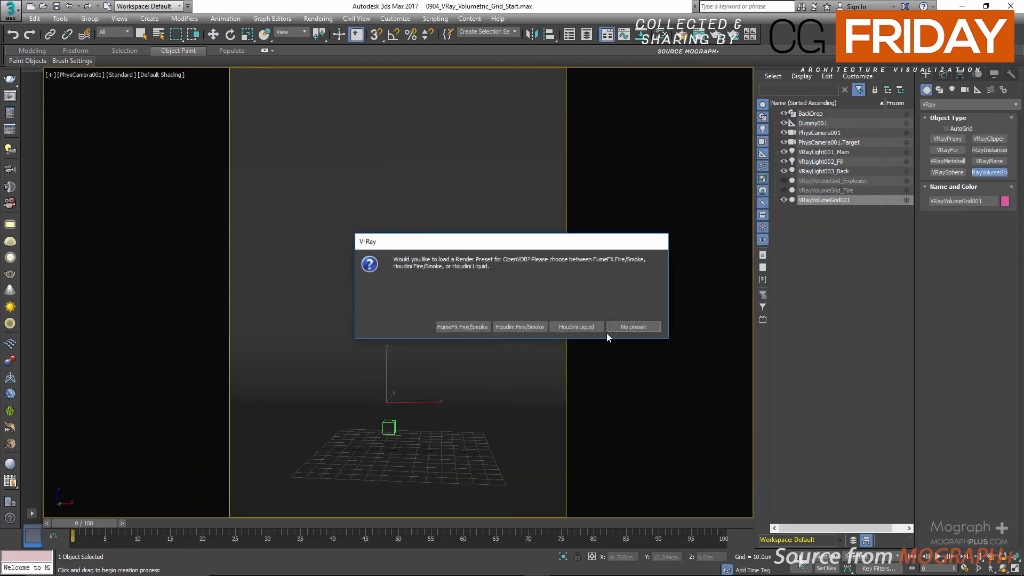
left_click(619, 328)
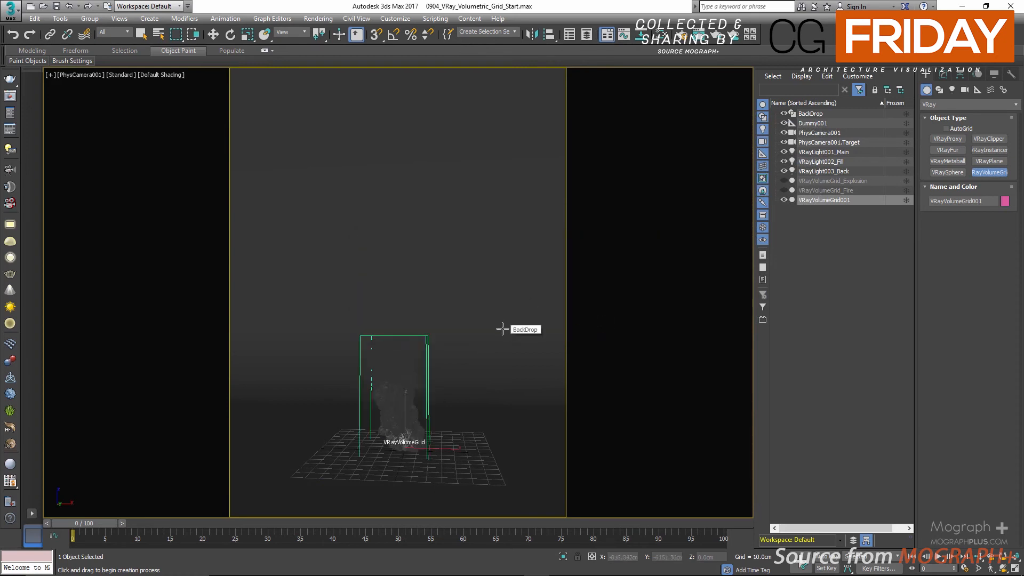
key("alt")
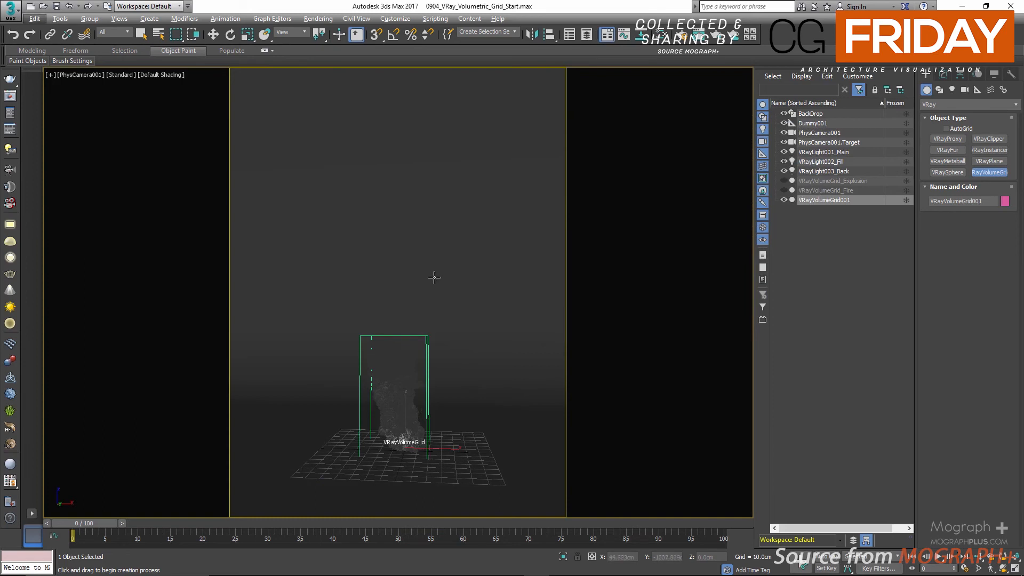
right_click(432, 275)
right_click(397, 276)
left_click(336, 295)
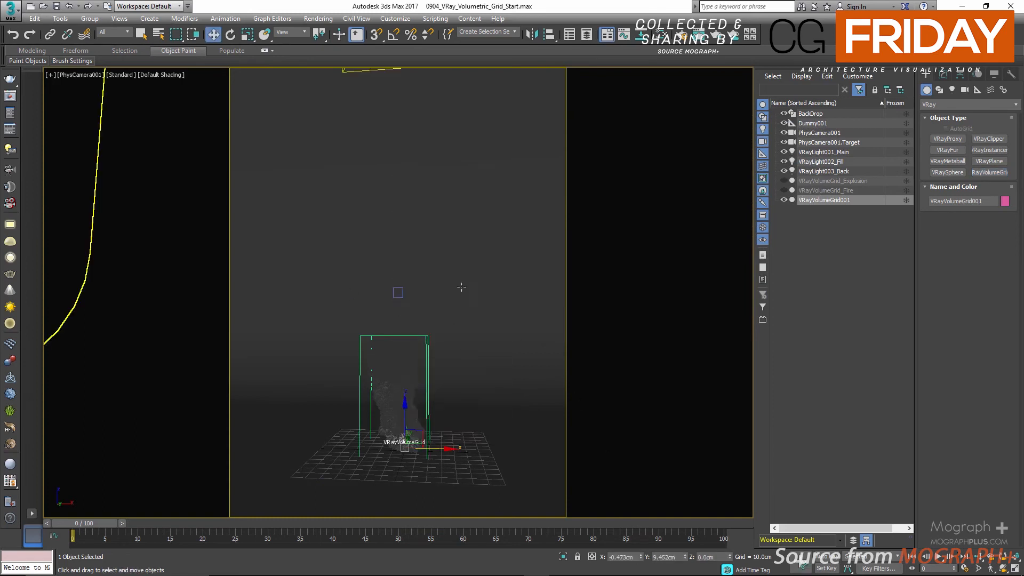
Step: Scale the new smoke grid uniformly to 300%
left_click(247, 34)
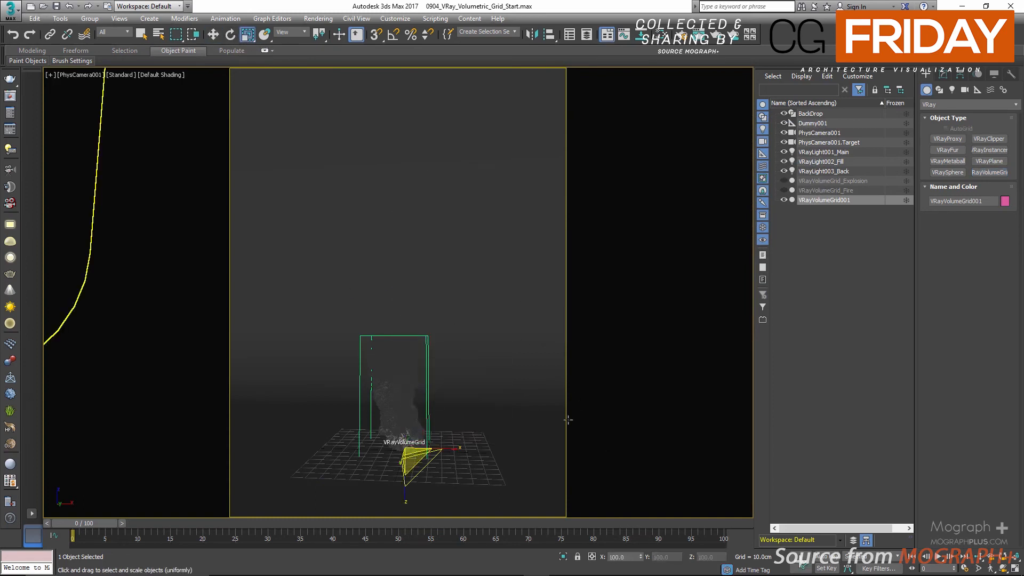
double_click(624, 557)
type("300")
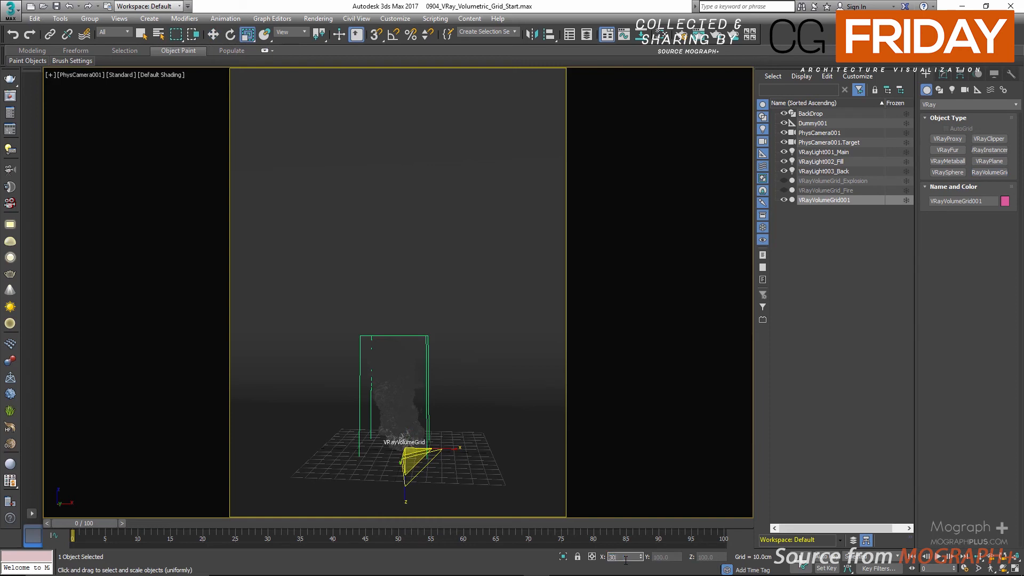
key("Return")
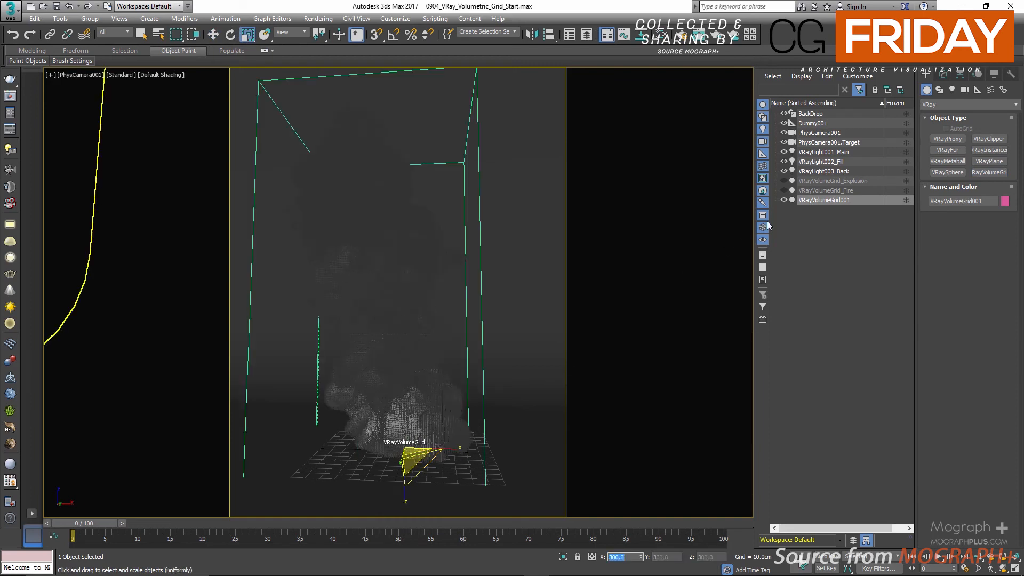
Step: Rename the new smoke grid as VRayVolumeGrid_GraySmoke in the scene list
double_click(856, 199)
left_click(858, 199)
key("BackSpace")
key("BackSpace")
key("BackSpace")
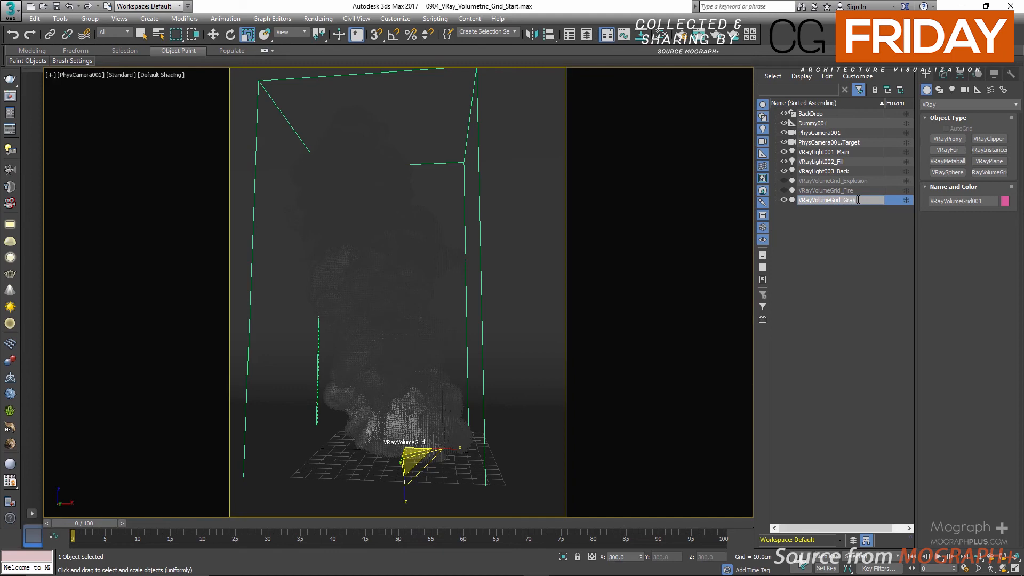
type("_GraySmoke")
key("Return")
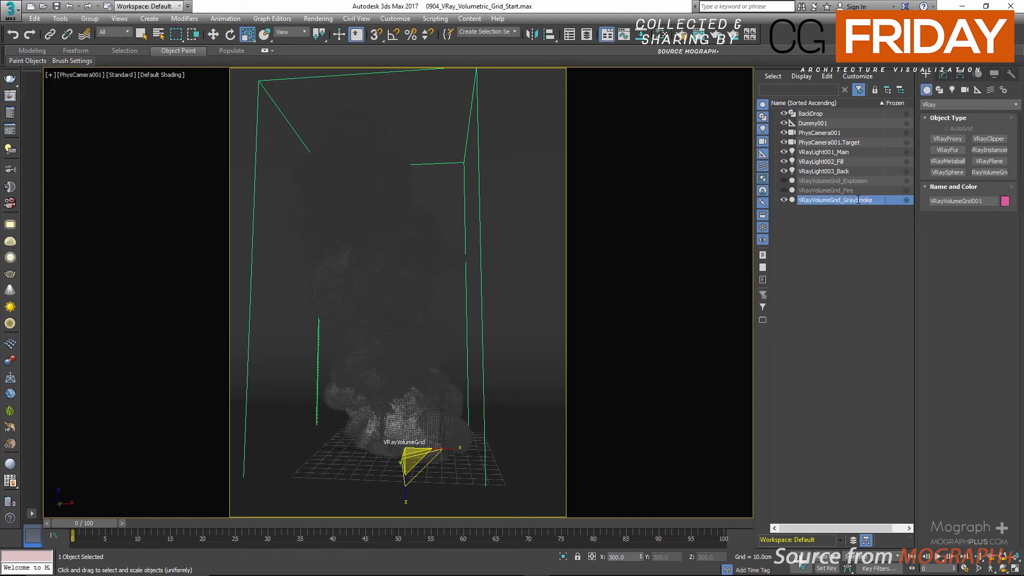
Step: Raise the gray smoke grid to about Z 42.6 cm in the Front view and check it through the camera
key("alt+w")
right_click(494, 192)
key("alt+w")
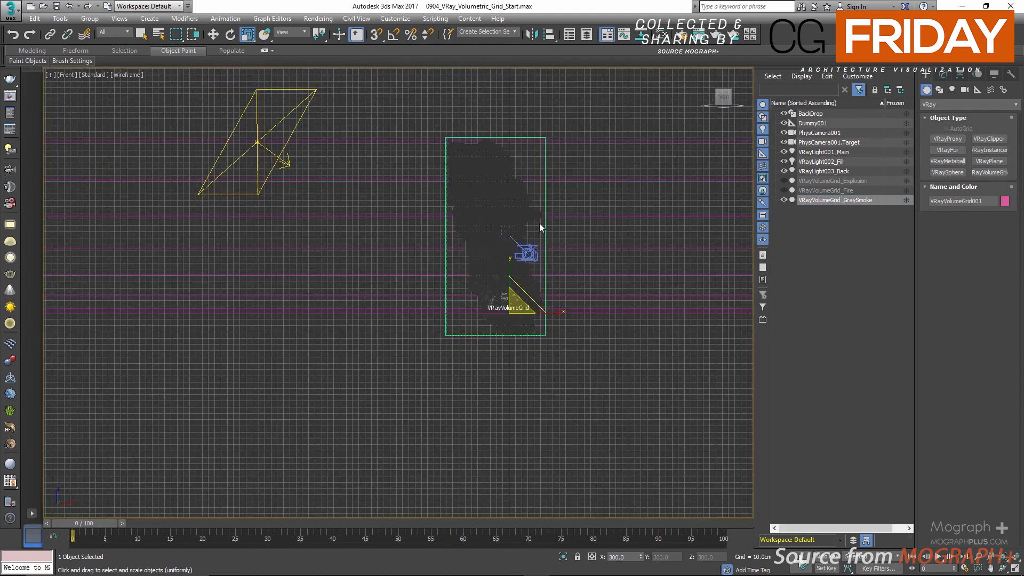
key("w")
left_click_drag(511, 271, 522, 246)
key("alt+w")
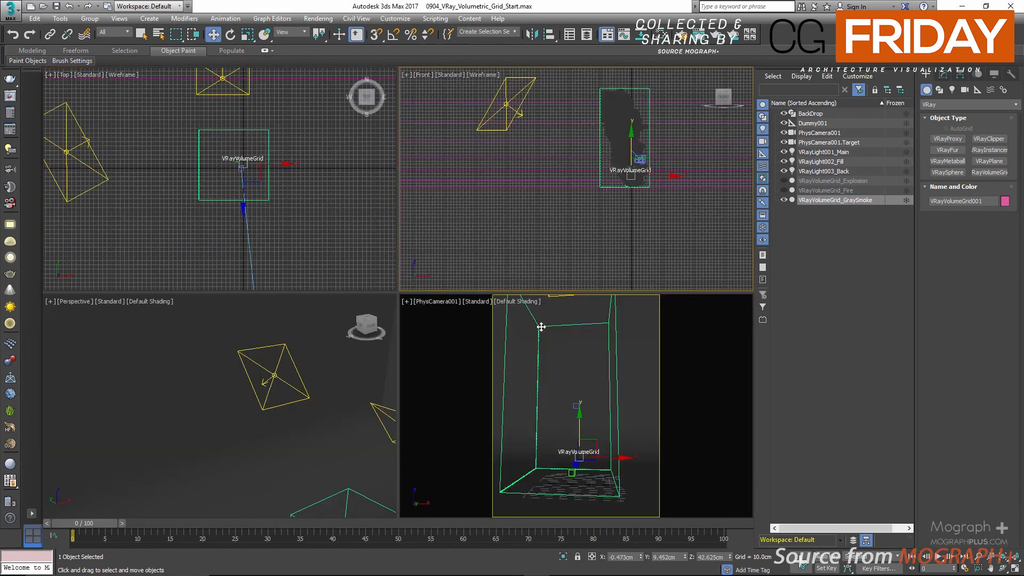
right_click(470, 294)
key("alt+w")
key("alt+w")
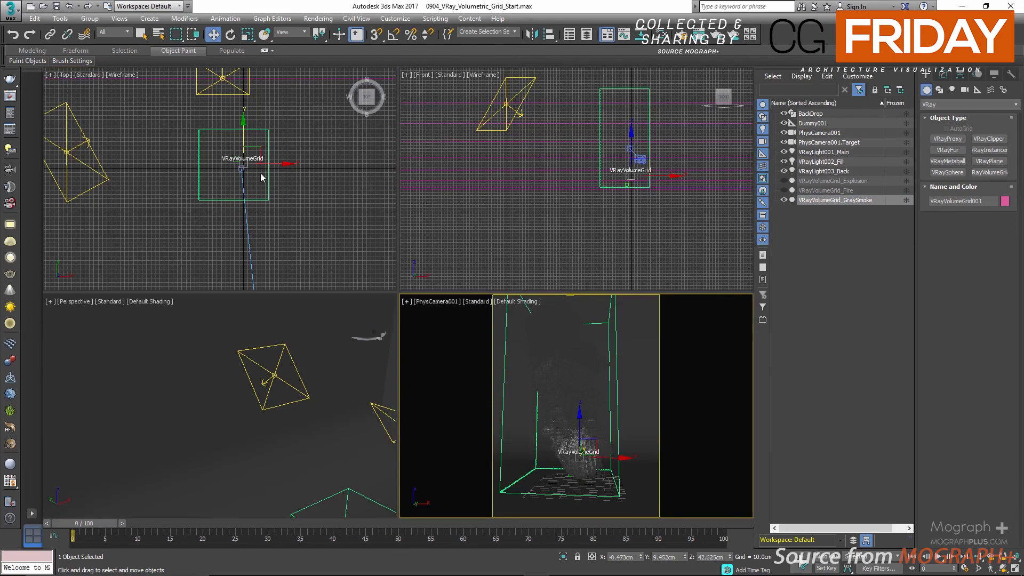
Step: Move the gray smoke grid in the Top view to about X 5.5 cm and Y 40.8 cm, checking it through the camera
right_click(248, 168)
left_click_drag(252, 149, 255, 145)
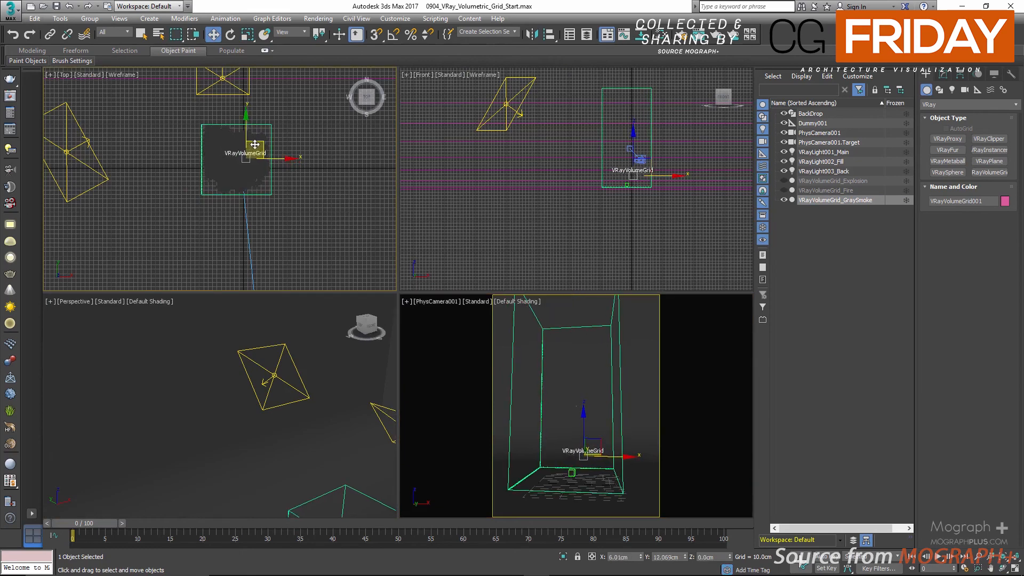
right_click(589, 341)
key("alt+w")
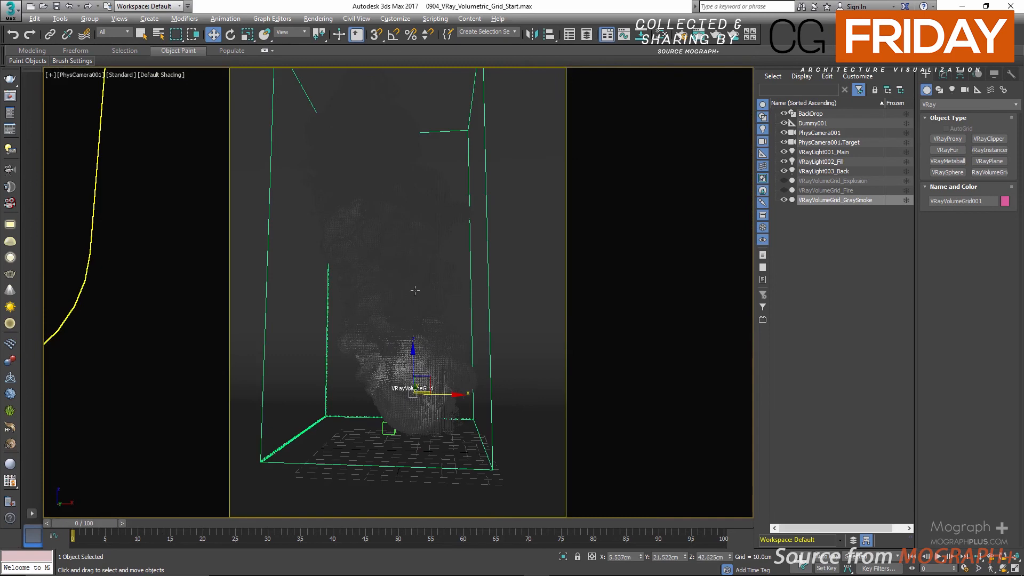
key("alt+w")
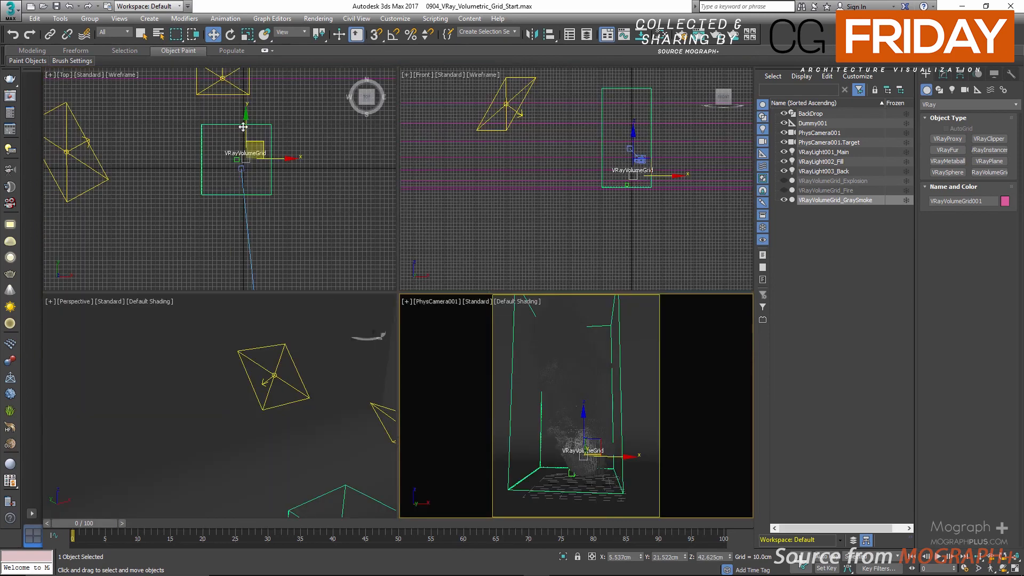
left_click_drag(242, 127, 243, 119)
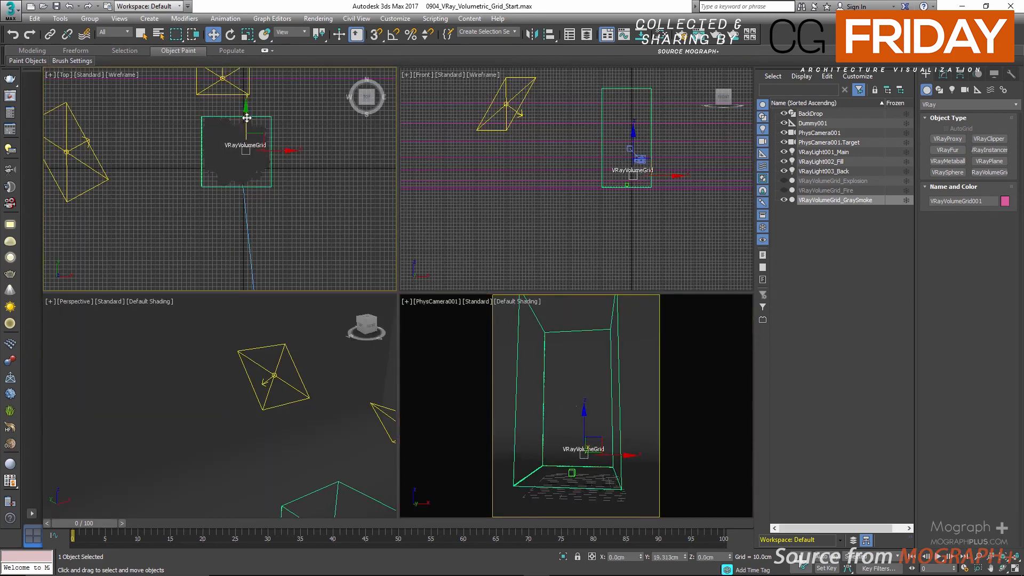
right_click(580, 340)
key("alt+w")
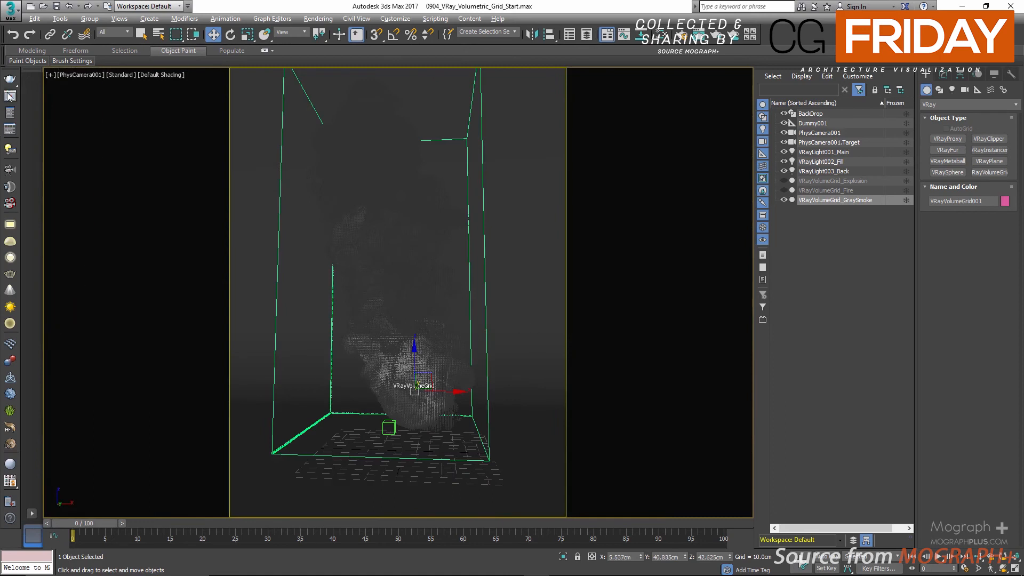
Step: Show the frame buffer with saved render 43 and move it clear of the scene list
left_click(9, 97)
double_click(384, 194)
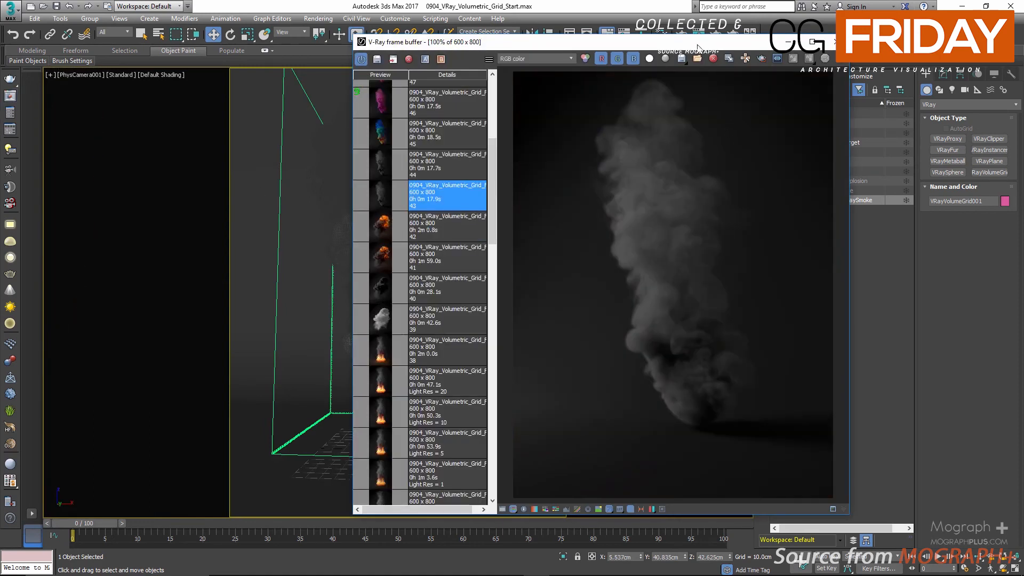
left_click_drag(619, 43, 456, 49)
Step: Set the gray smoke's Simple Smoke Factor to 0.75 in its Smoke opacity settings and view saved render 44
left_click(943, 74)
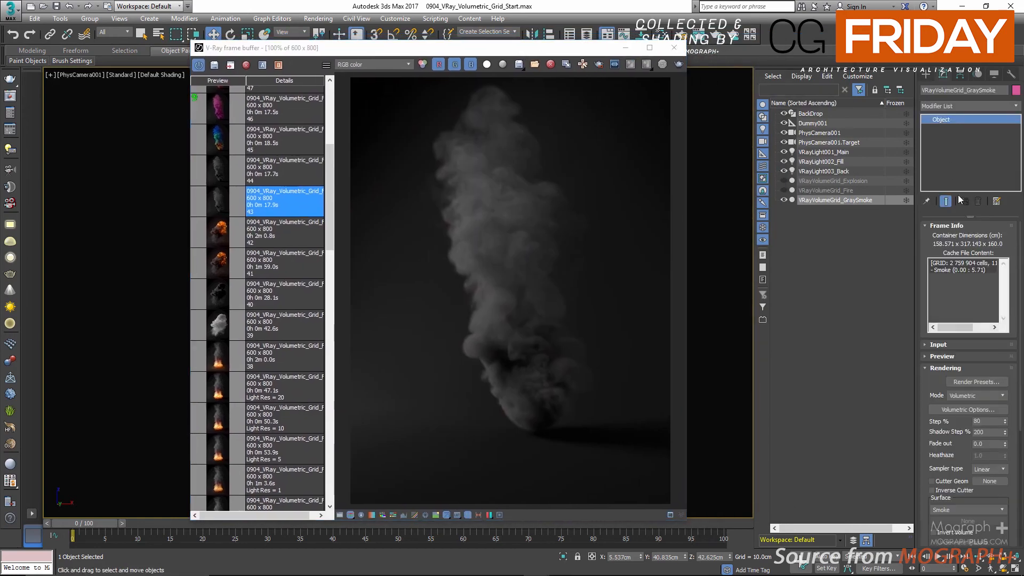
left_click(974, 408)
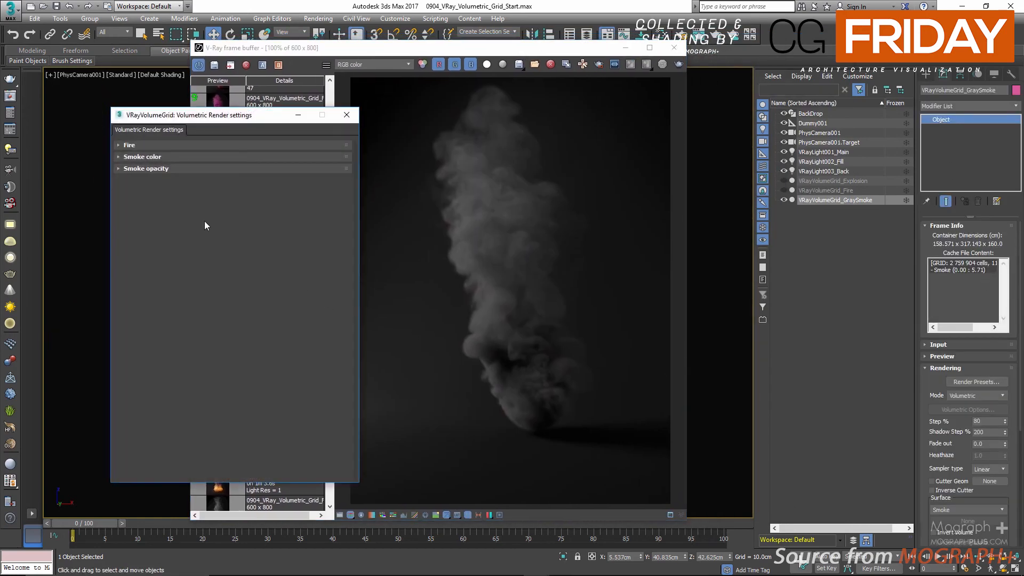
left_click(193, 167)
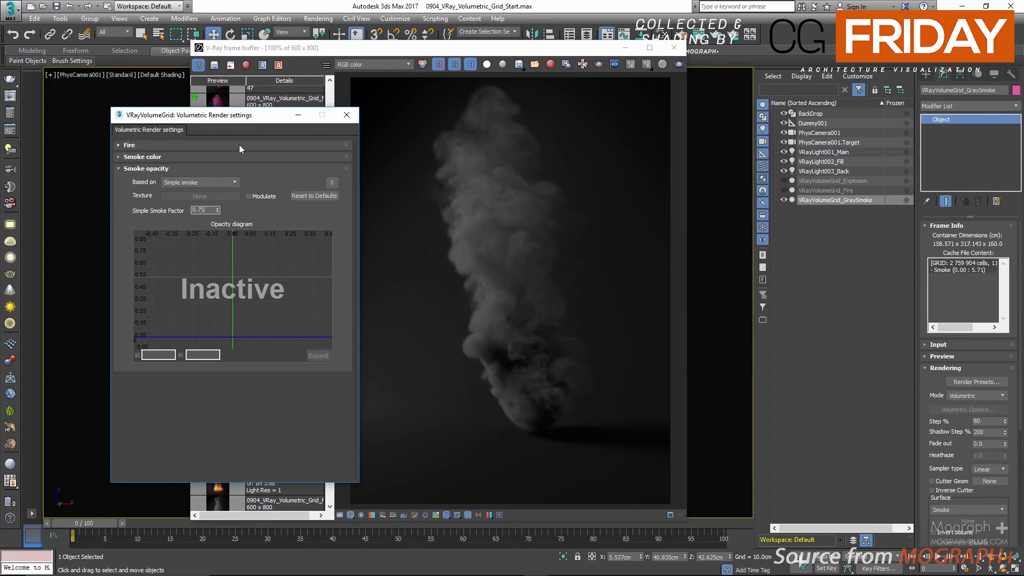
key("Return")
left_click_drag(215, 114, 16, 107)
double_click(274, 168)
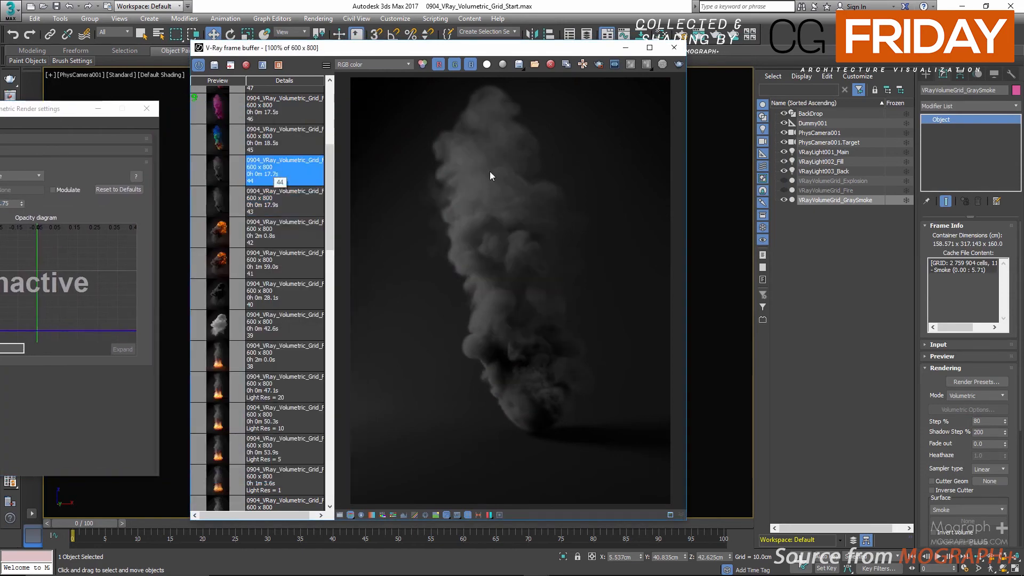
Step: Hide the gray smoke grid and clone it as a copy named VRayVolumeGrid_PinkSmoke
right_click(818, 199)
left_click(856, 234)
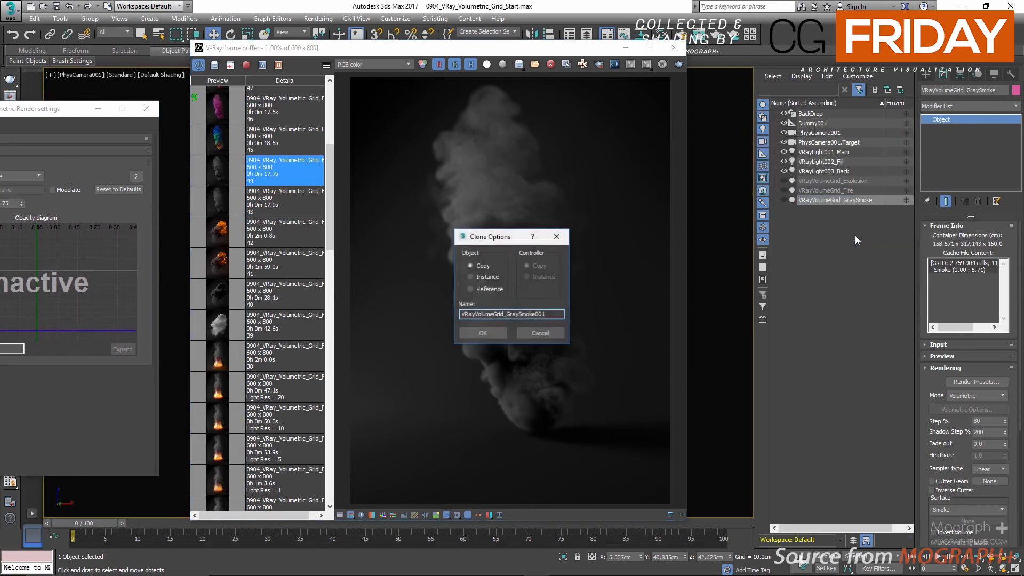
key("BackSpace")
key("BackSpace")
key("BackSpace")
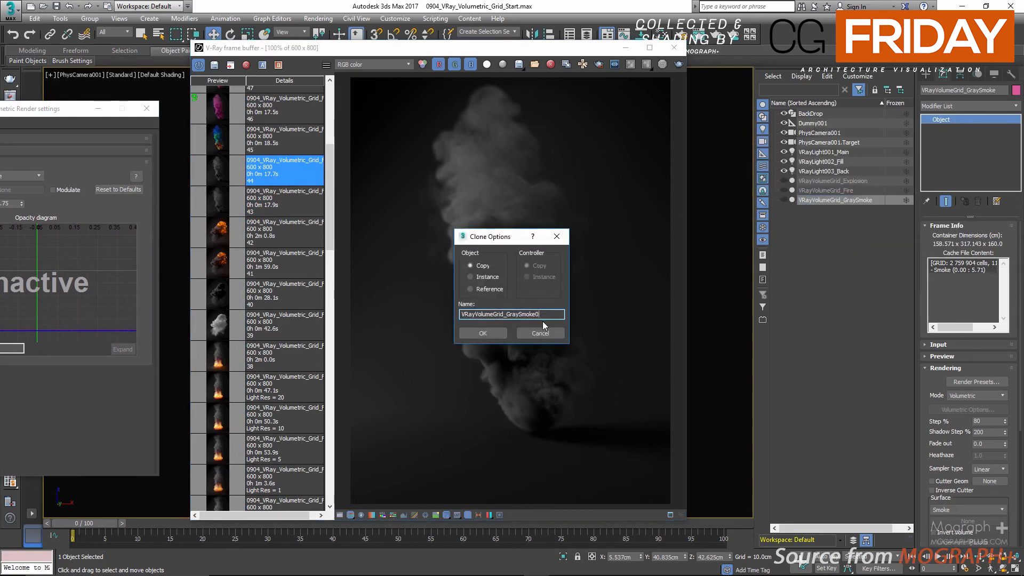
key("BackSpace")
key("BackSpace")
left_click(505, 334)
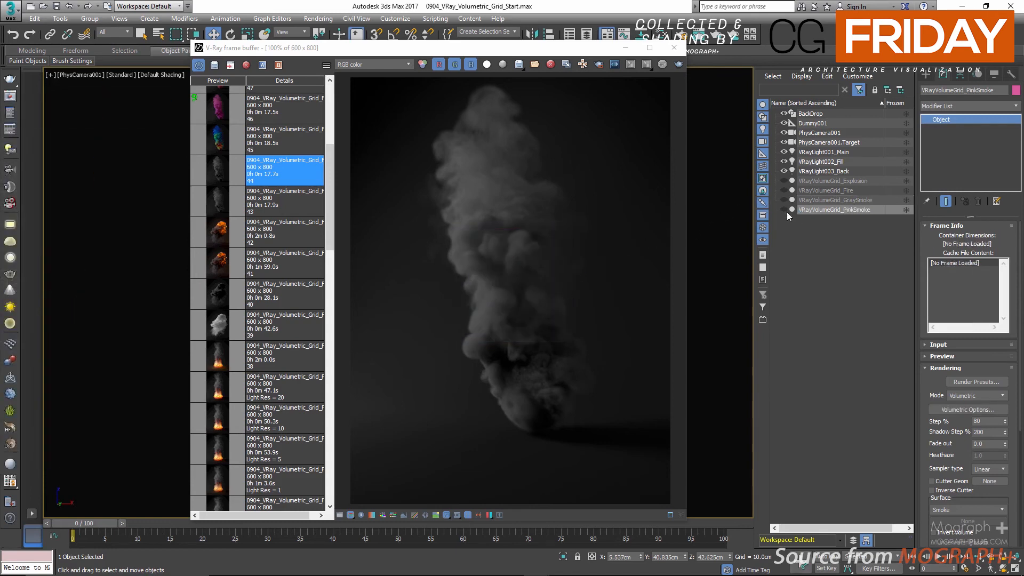
Step: Unhide the VRayVolumeGrid_PinkSmoke grid, open its Volumetric Render settings and arrange that window beside the frame buffer
left_click(785, 210)
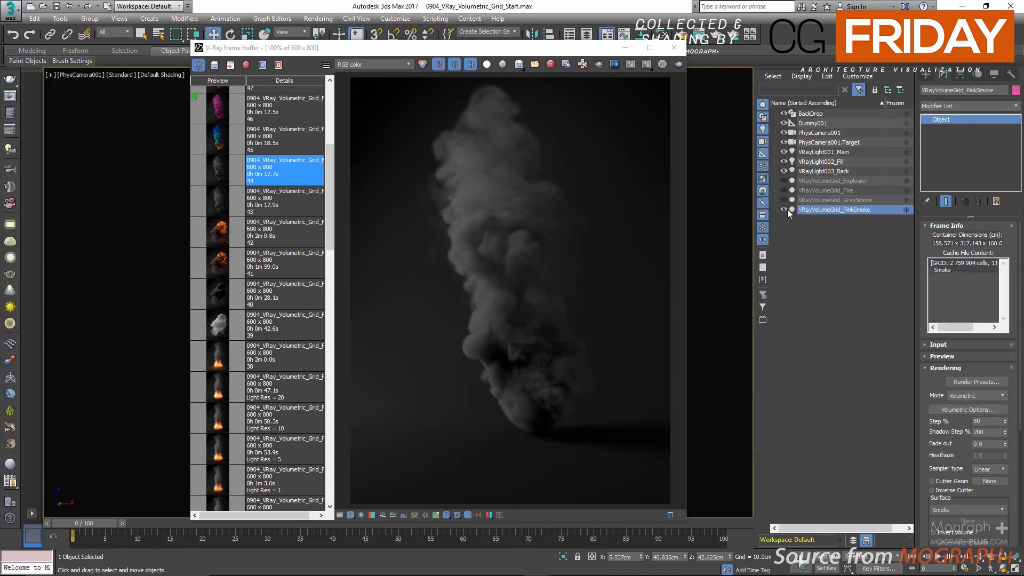
left_click(965, 411)
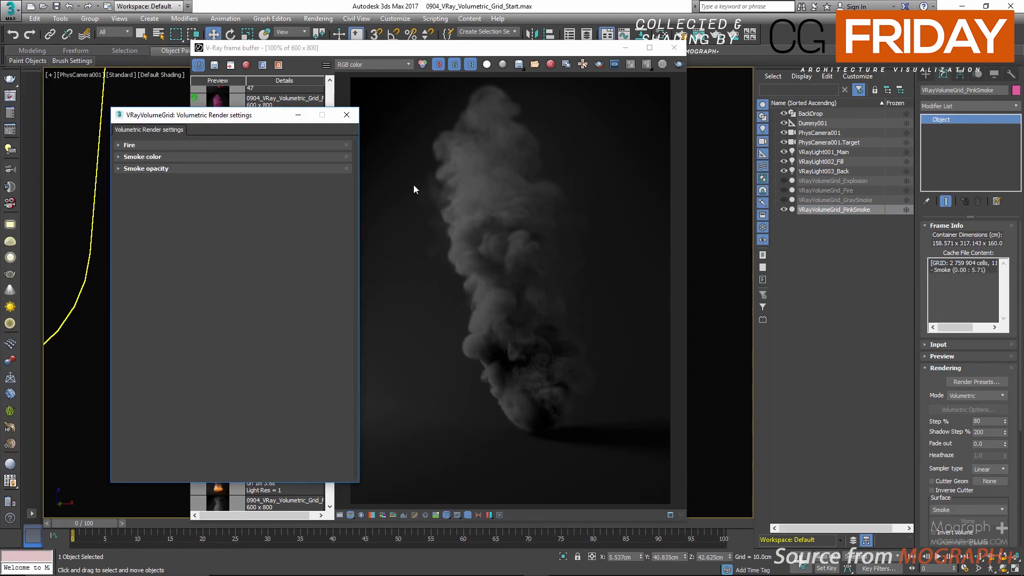
left_click_drag(257, 116, 134, 117)
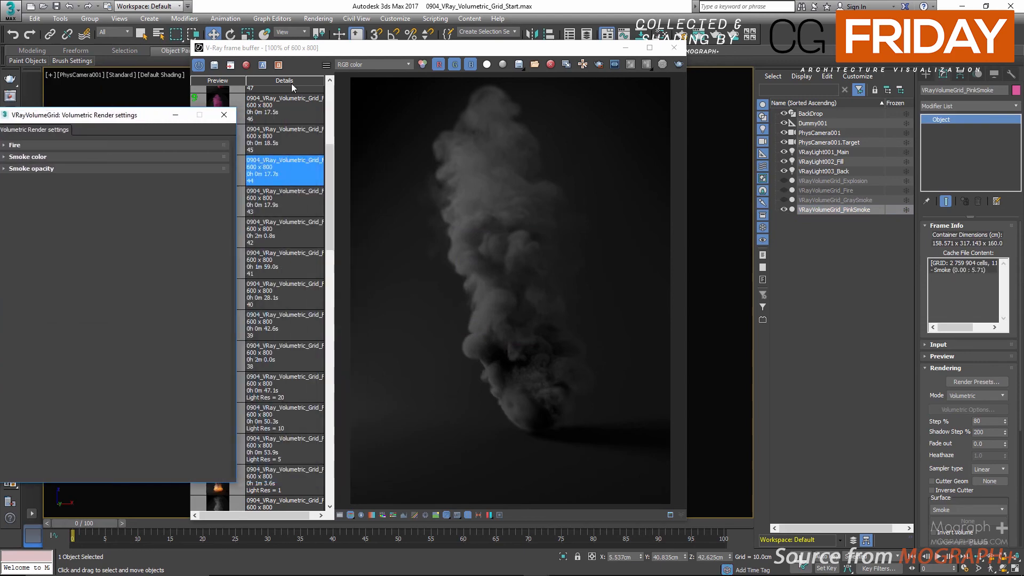
left_click_drag(418, 52, 513, 53)
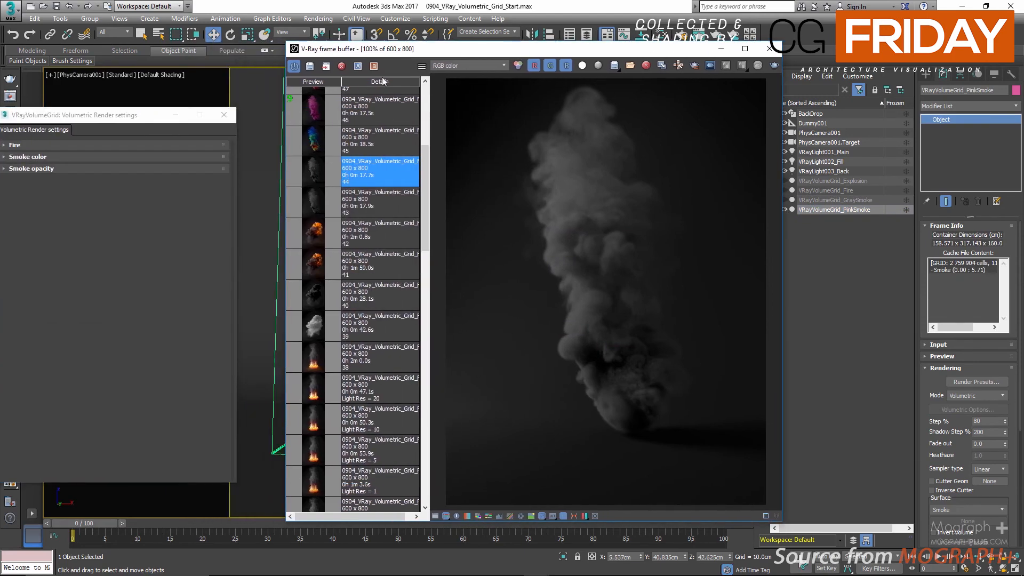
left_click_drag(111, 118, 155, 83)
Step: Base the pink smoke's Smoke color on Smoke and view saved render 45
left_click(101, 123)
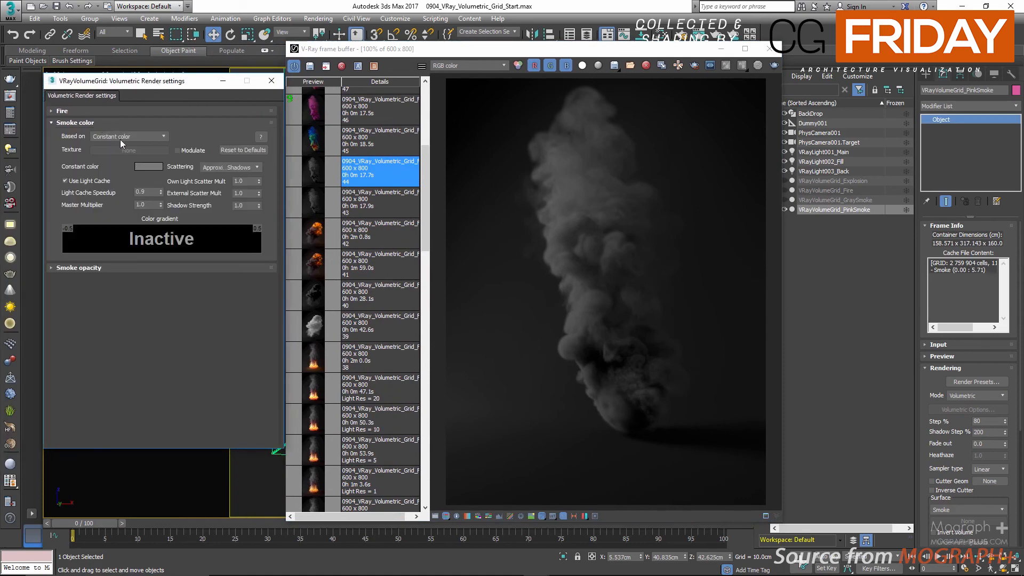
left_click(122, 137)
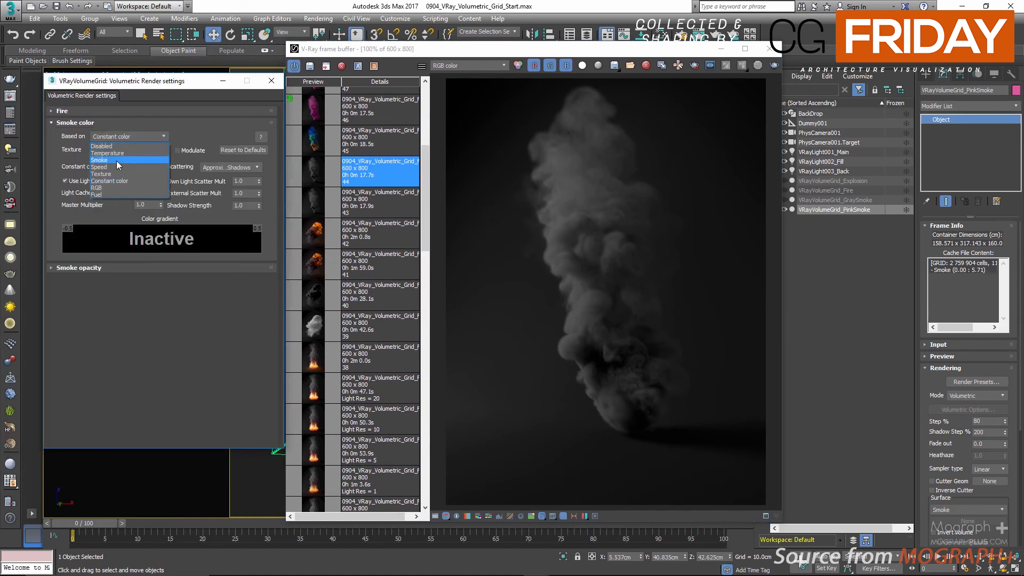
left_click(99, 160)
double_click(316, 138)
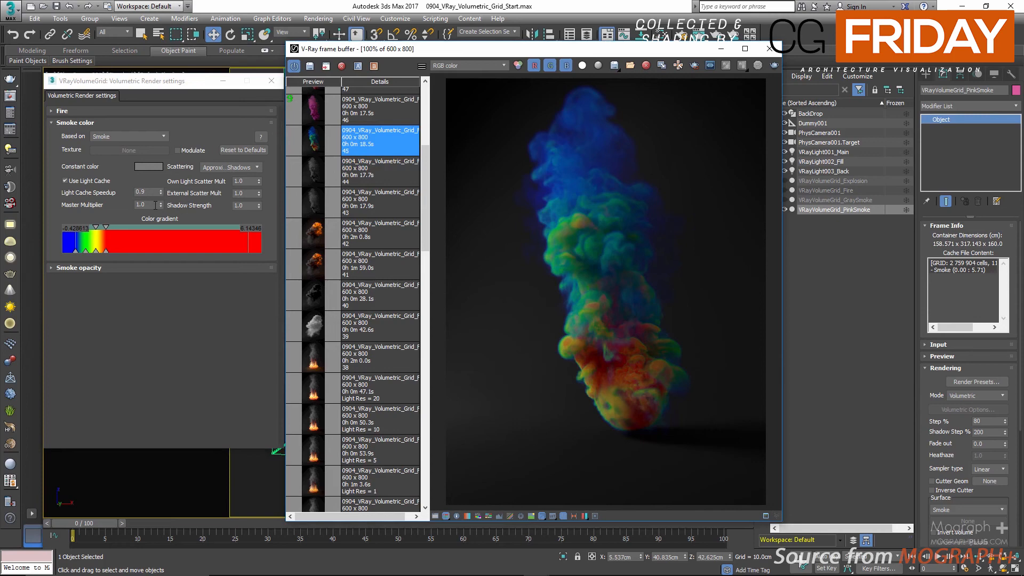
Step: Recolor the blue key of the smoke color gradient to Red 0.59, Green 0.132 and Blue 0.29
double_click(73, 251)
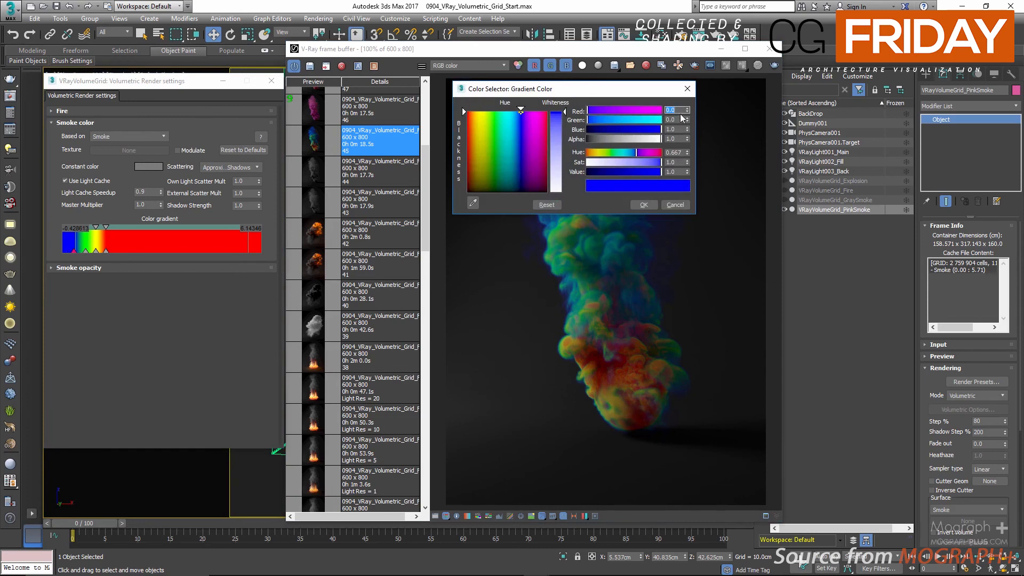
type(".59")
key("Tab")
type(".")
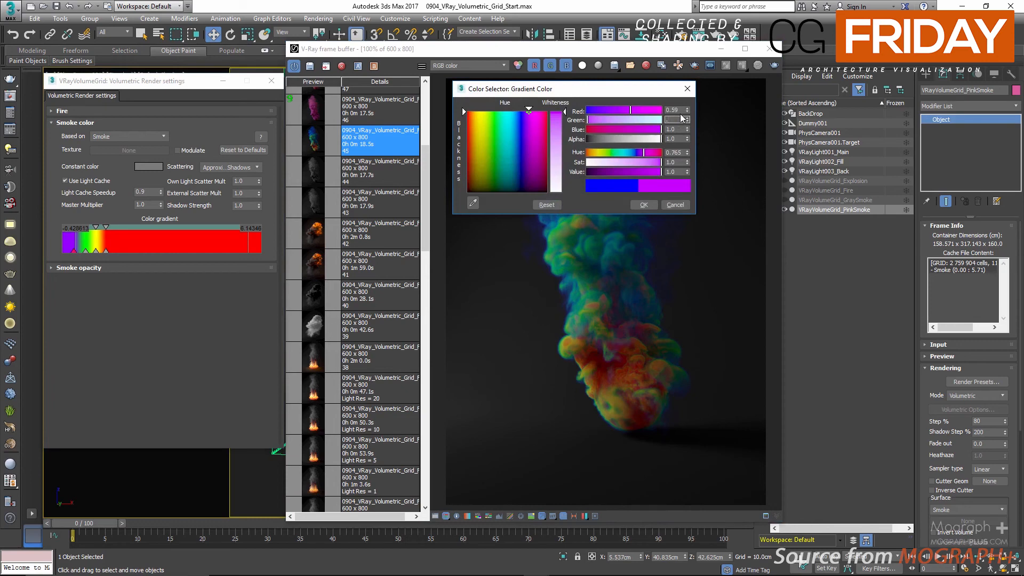
type("132")
key("Tab")
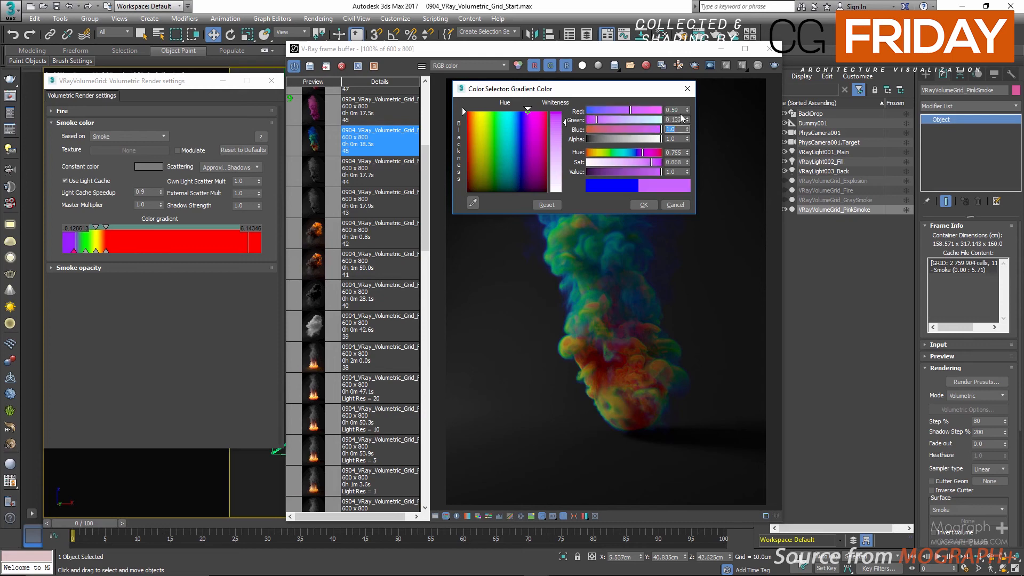
type(".29")
key("Return")
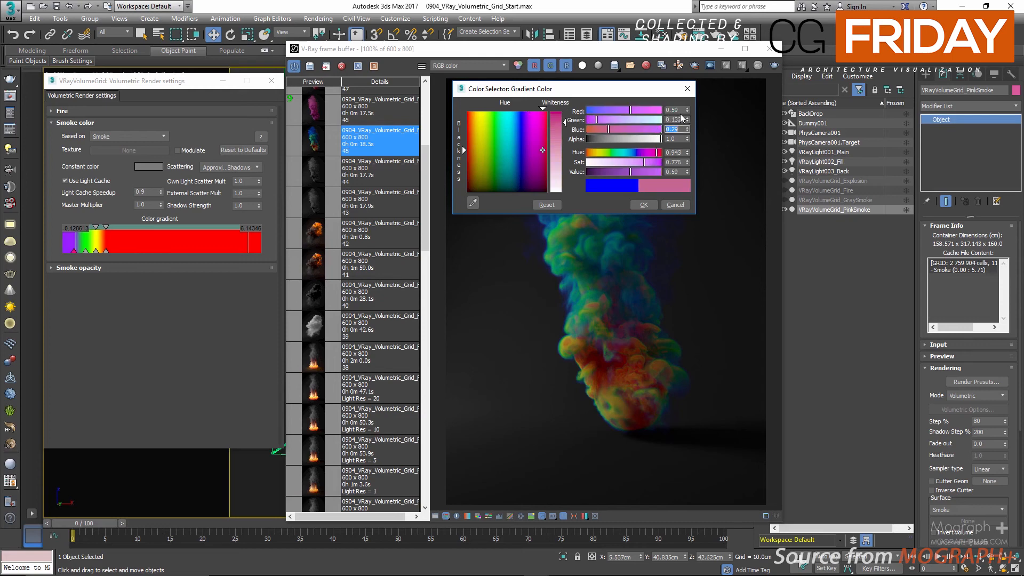
left_click(654, 204)
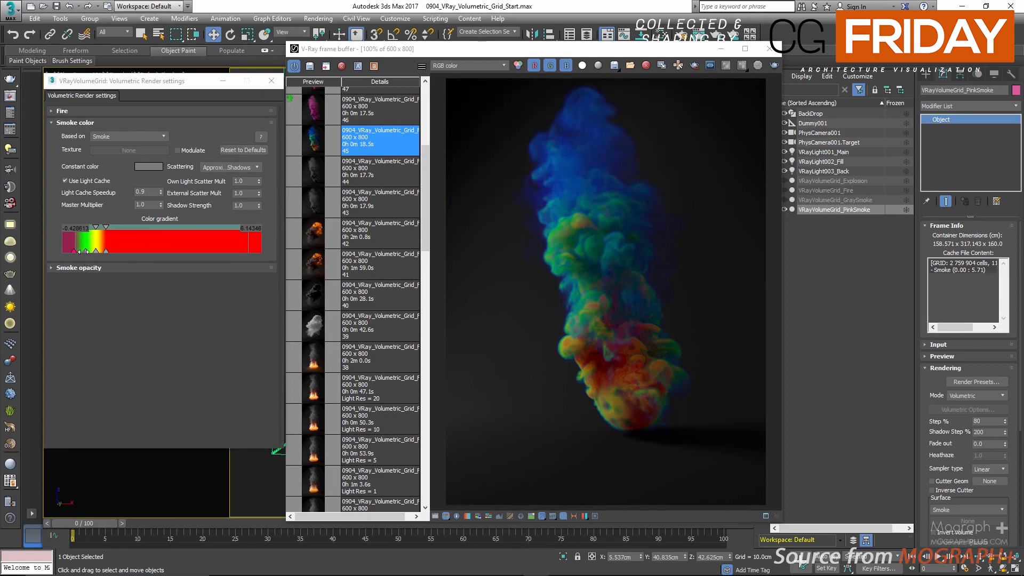
Step: Delete the green key from the smoke color gradient and recolor the yellow key to Red 0.546, Green 0.125 and Blue 0.806
right_click(85, 251)
left_click(118, 288)
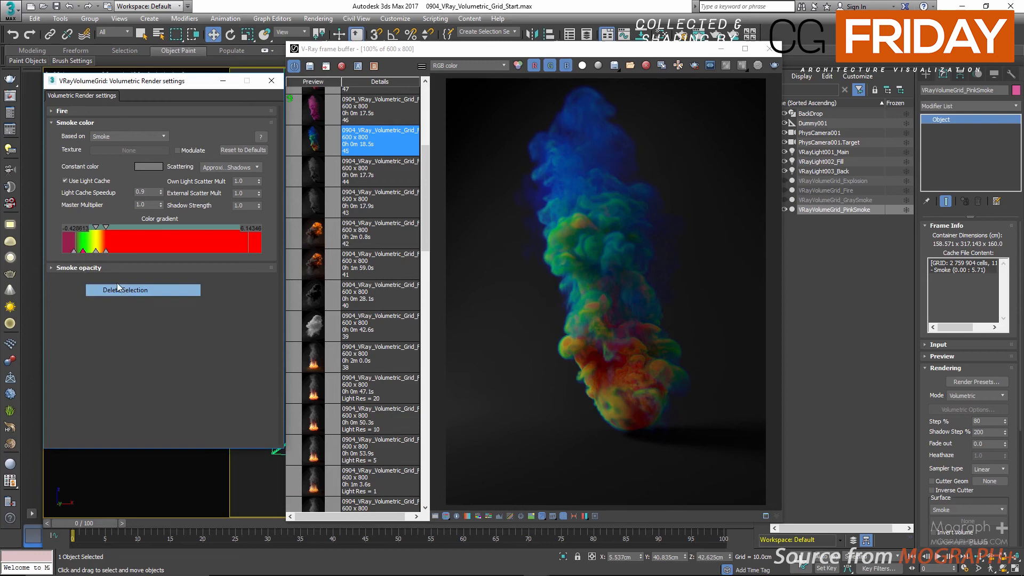
double_click(96, 251)
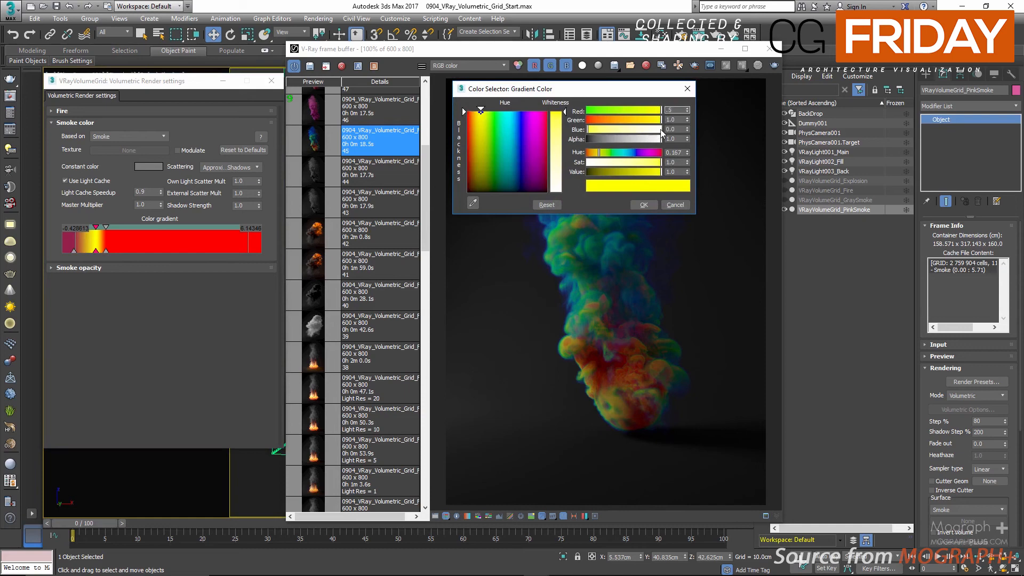
type(".546")
key("Tab")
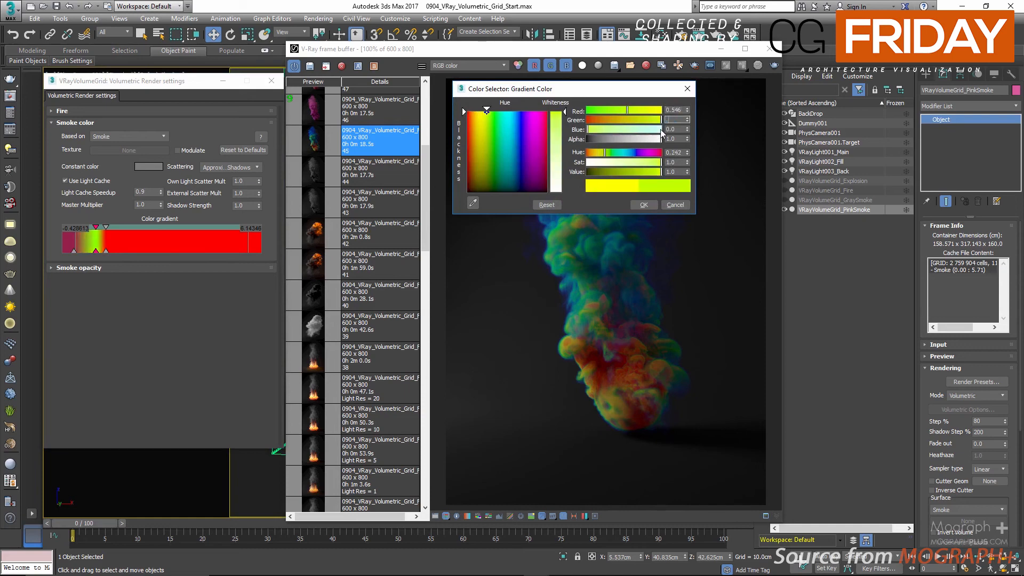
type(".125")
key("Tab")
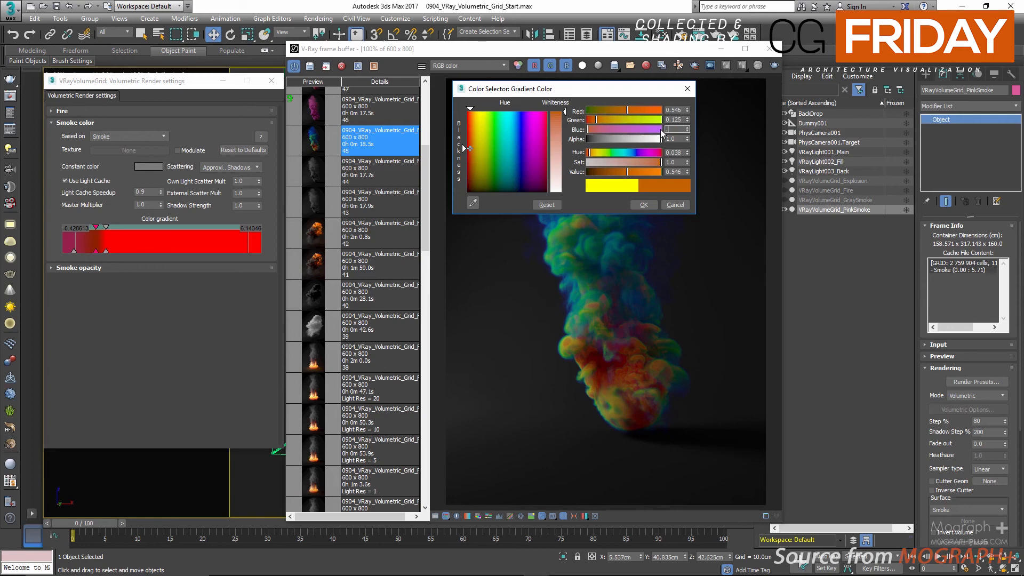
key("Tab")
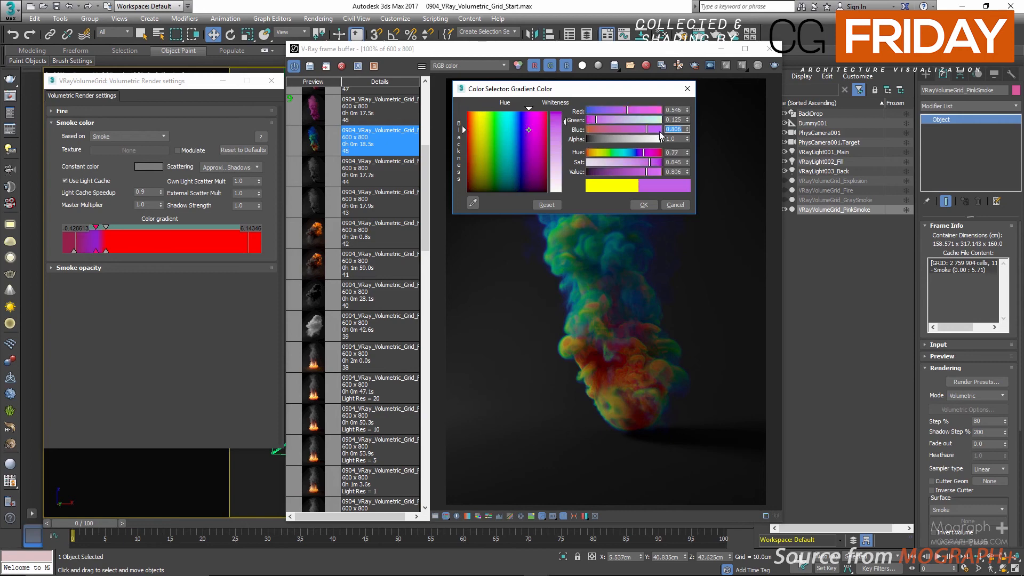
left_click(639, 202)
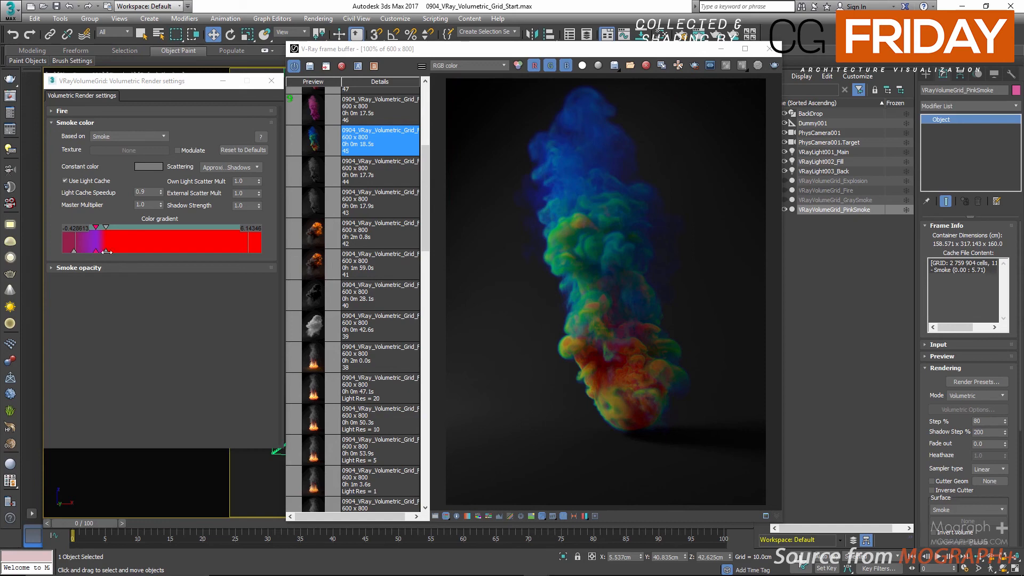
Step: Recolor the red gradient key to Red 0.835, Green 0.096 and Blue 0.351, and space it farther from the purple key
double_click(107, 251)
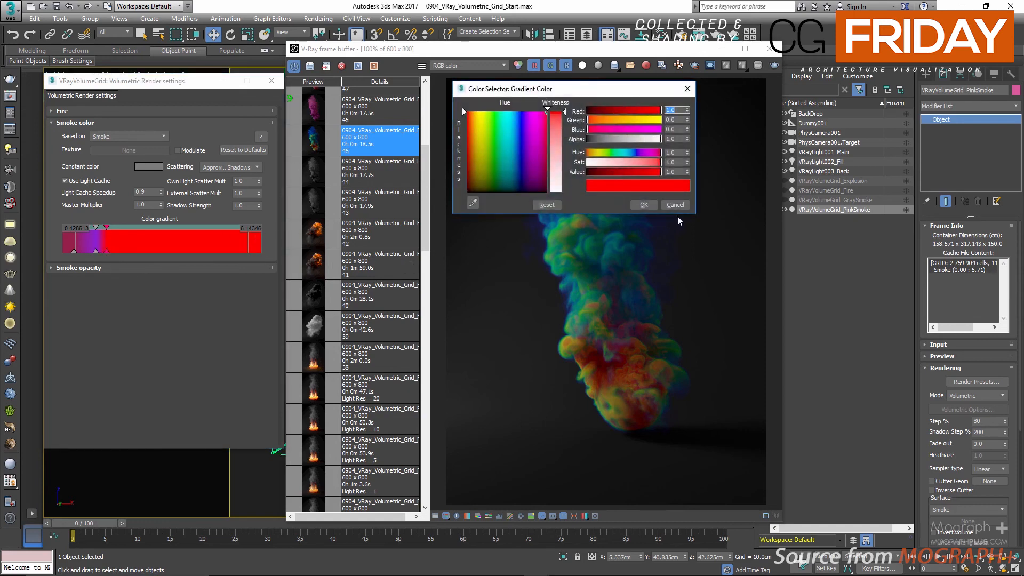
type(".835")
key("Tab")
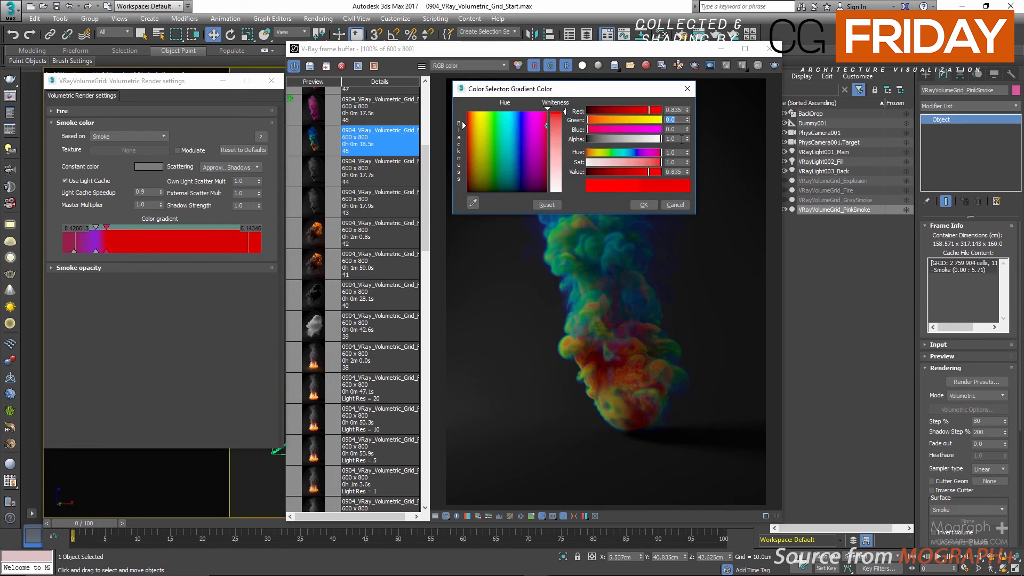
type(".096")
key("Tab")
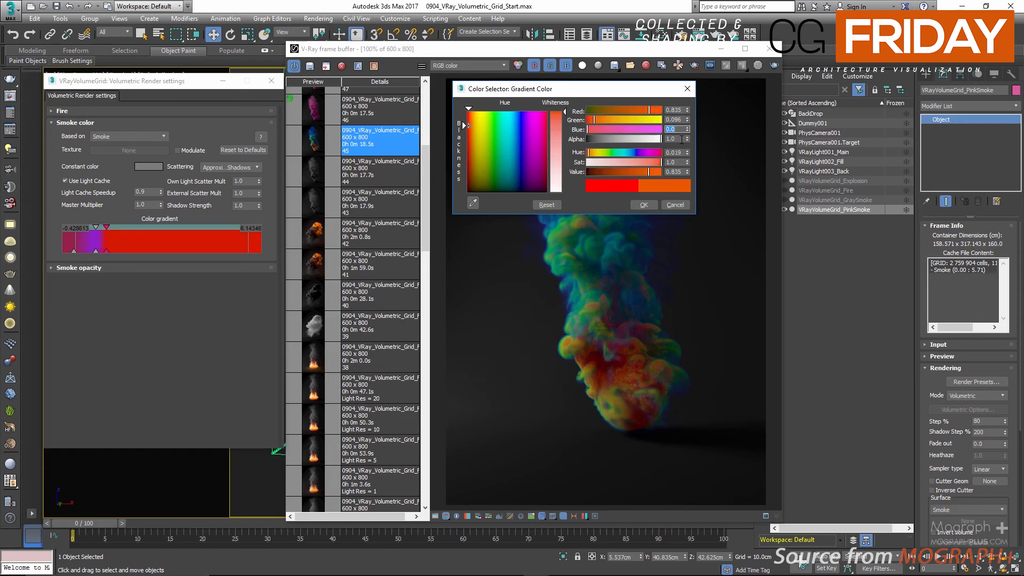
type(".351")
key("Return")
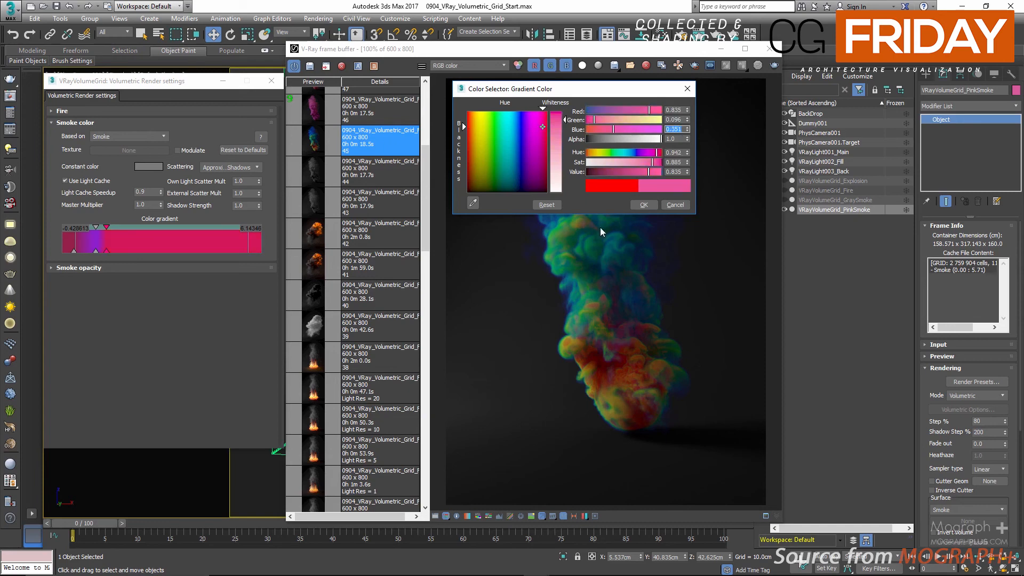
left_click(640, 208)
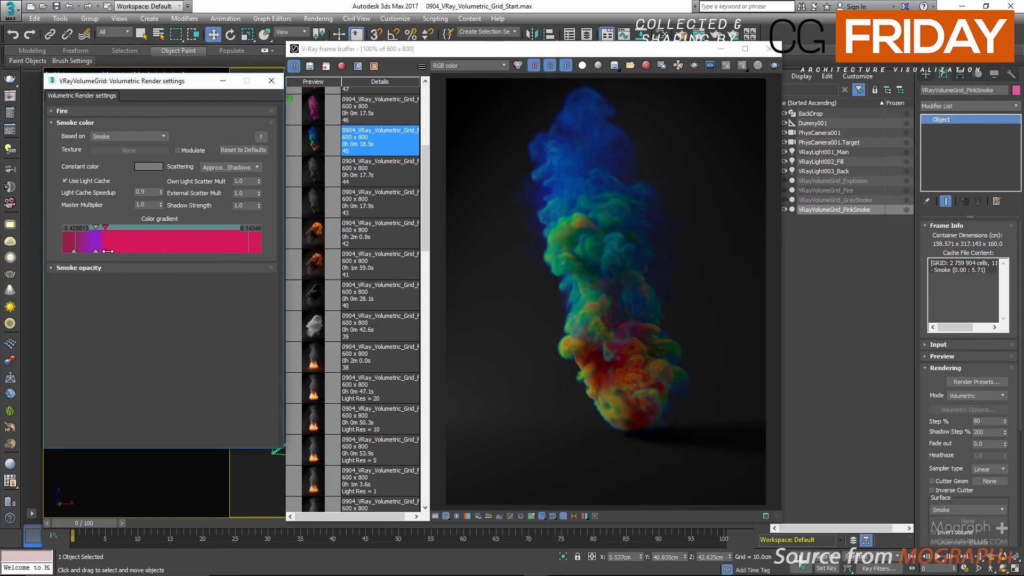
left_click_drag(106, 251, 132, 251)
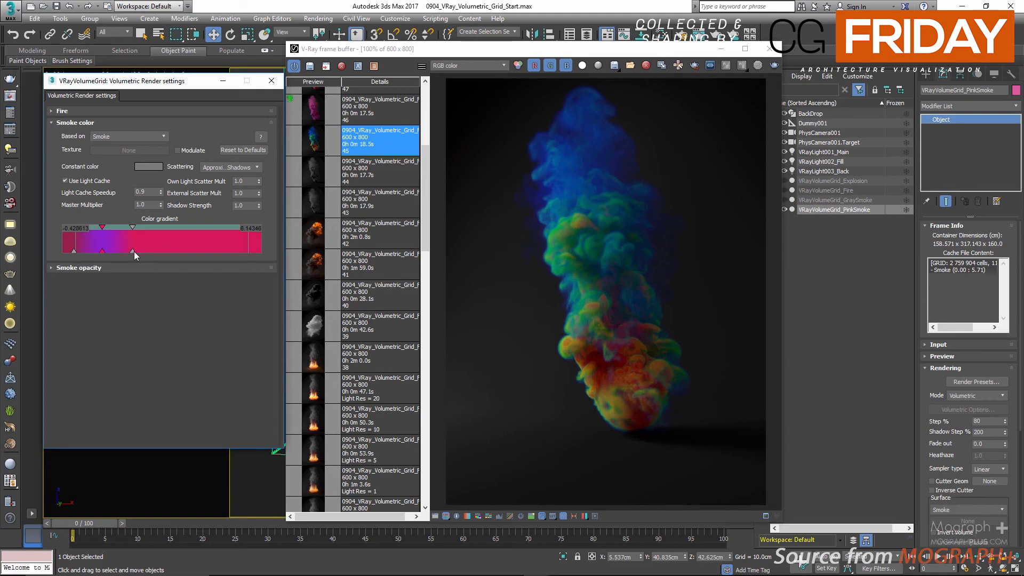
Step: Set the pink smoke's Simple Smoke Factor to 0.8 in its Smoke opacity settings and view saved render 46
left_click(113, 268)
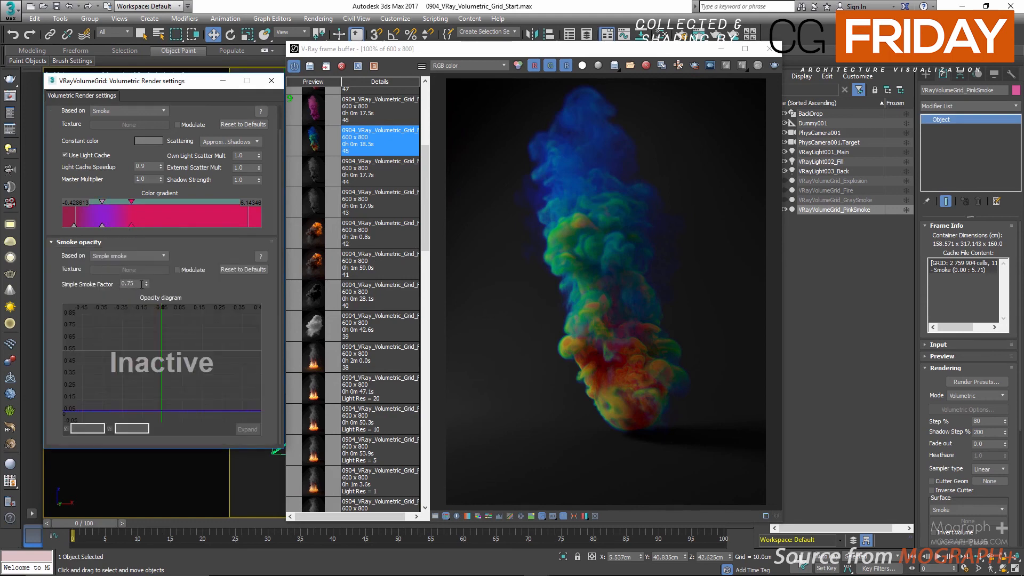
left_click(145, 283)
left_click(314, 115)
double_click(315, 115)
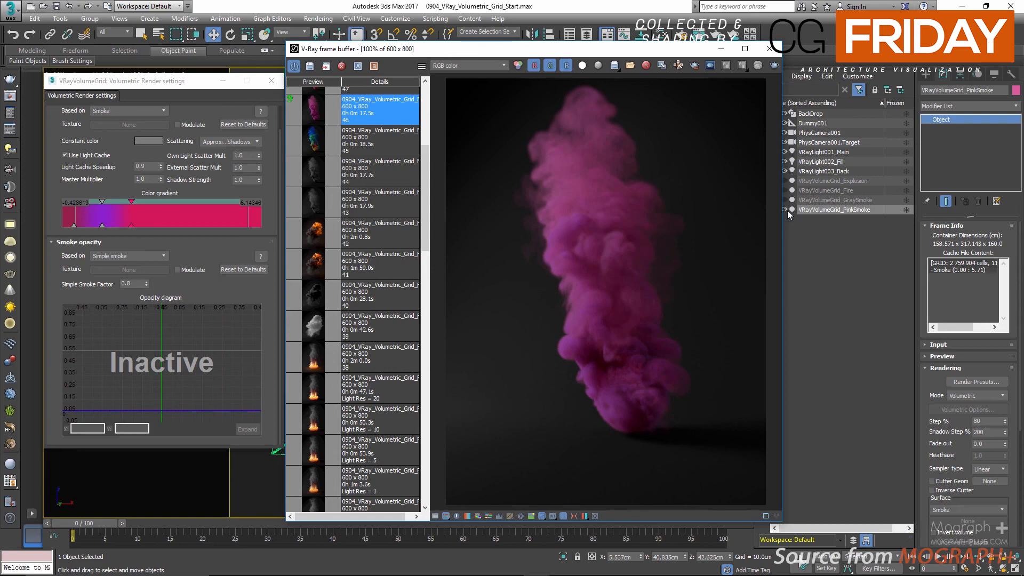
Step: Hide the pink smoke grid and clone it as a copy named VRayVolumeGrid_OrangeSmoke, leaving only the new copy visible
right_click(820, 210)
left_click(832, 246)
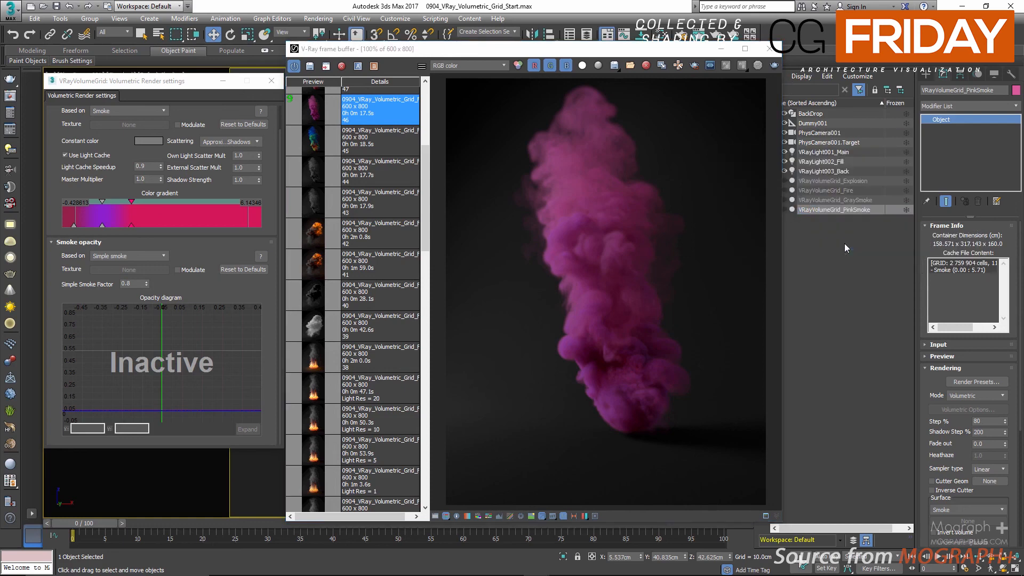
key("BackSpace")
key("BackSpace")
key("BackSpace")
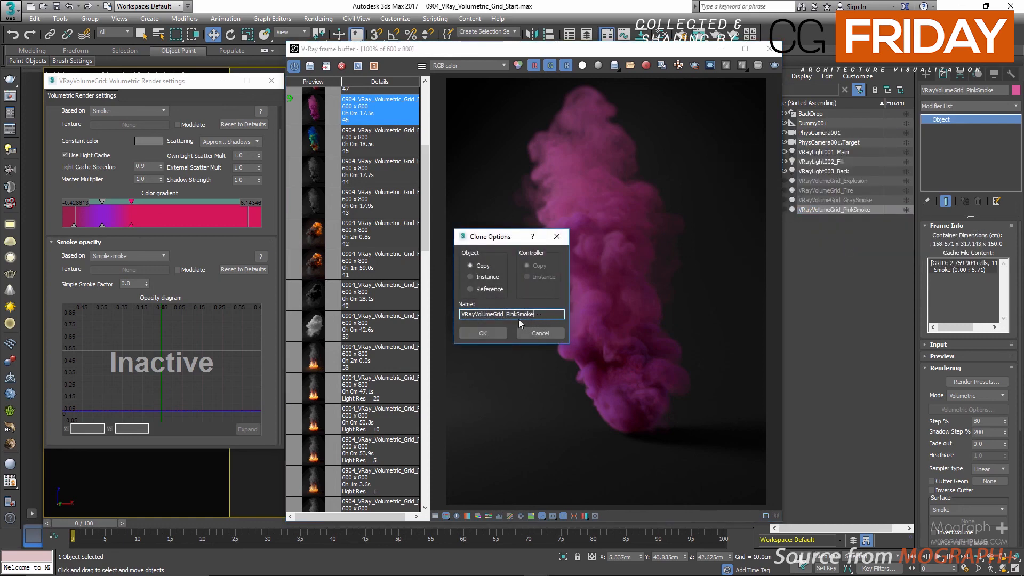
key("Left")
key("Left")
key("Left")
key("Left")
key("Left")
key("BackSpace")
key("BackSpace")
key("BackSpace")
key("BackSpace")
type("Orange")
key("Return")
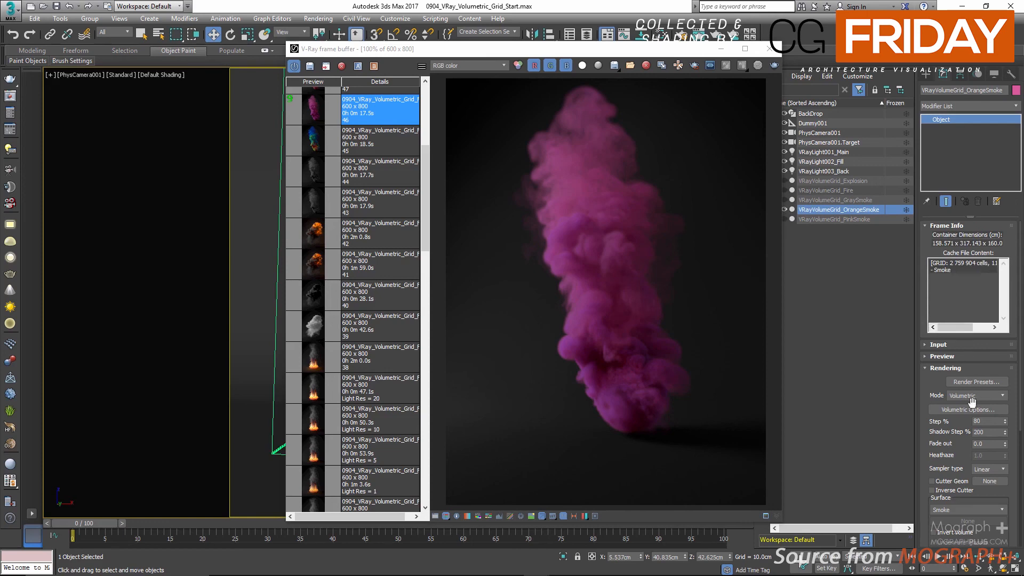
Step: Recolor the purple key of the orange smoke's color gradient to Red 0.878, Green 0.198 and Blue 0.126
left_click(968, 408)
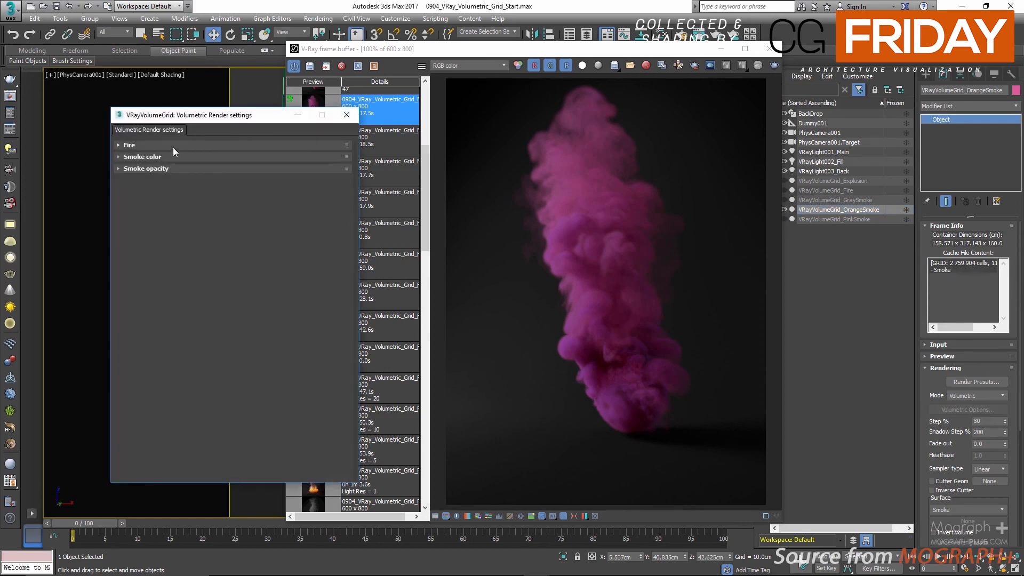
left_click(160, 157)
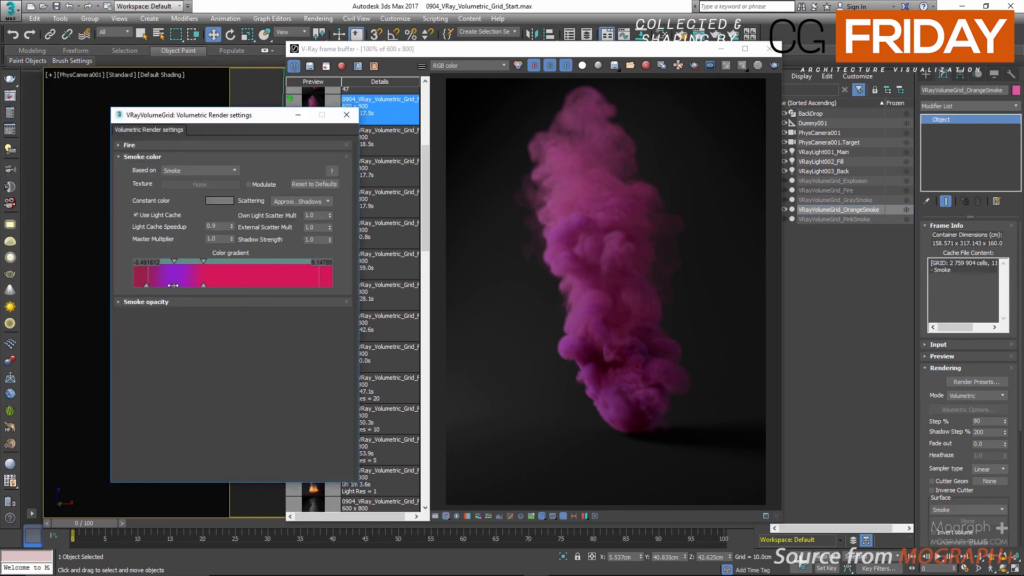
double_click(173, 286)
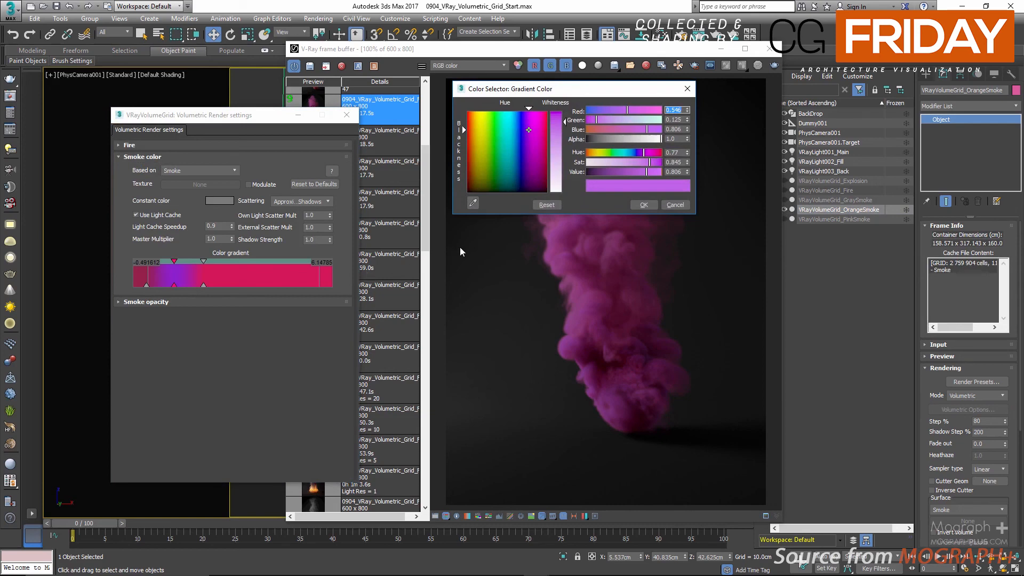
type(".878")
key("Tab")
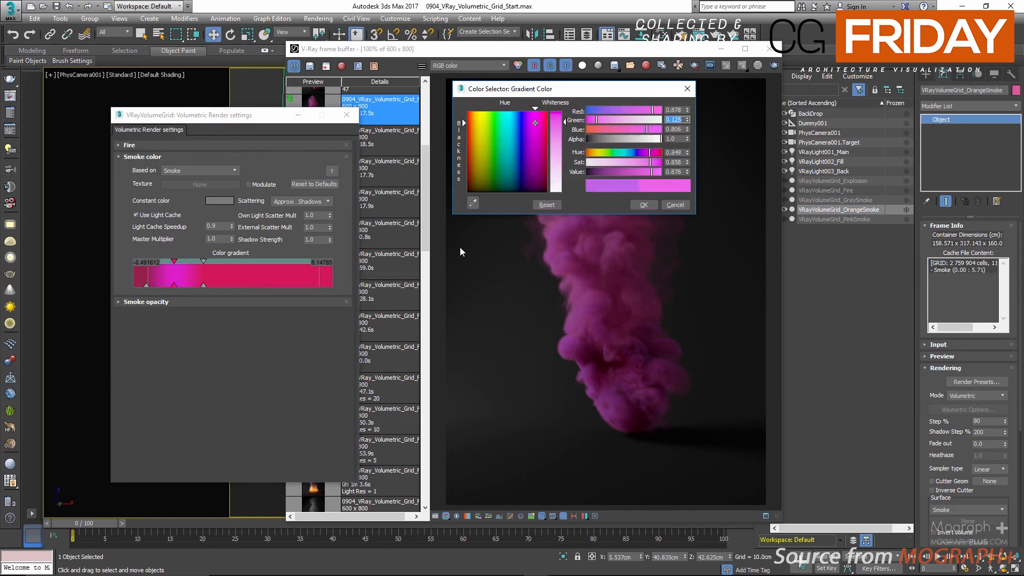
type(".198")
key("Tab")
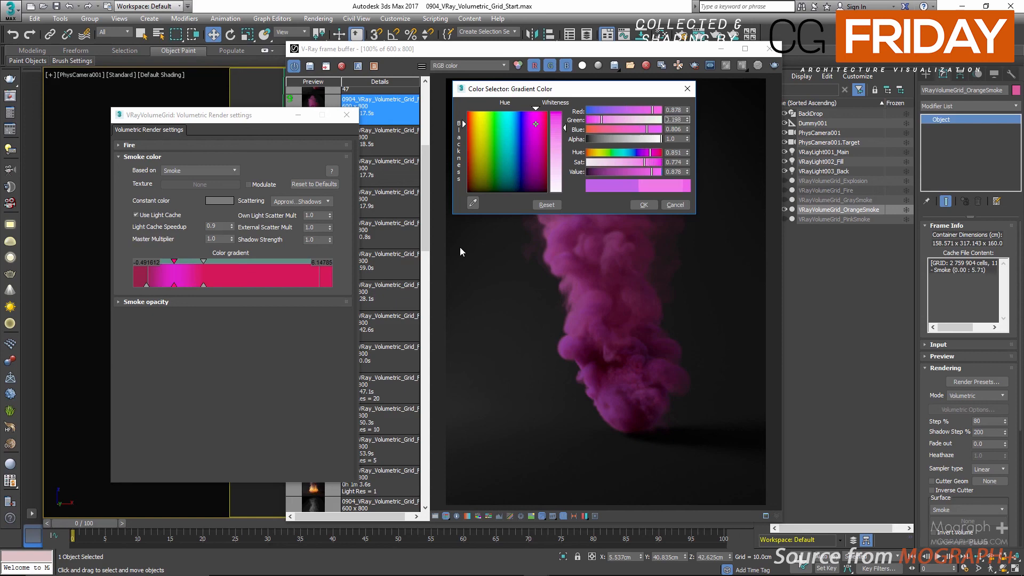
type(".126")
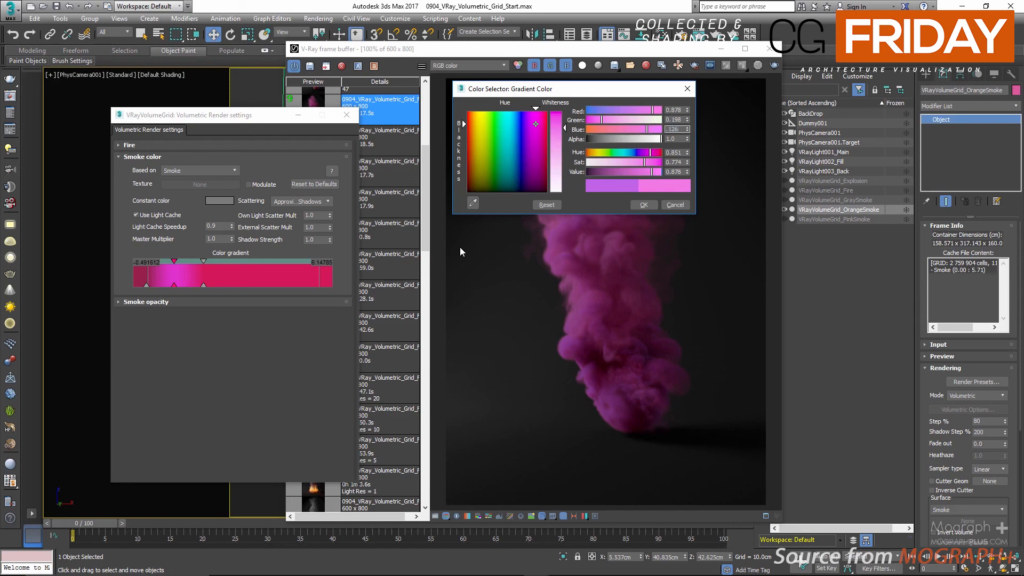
key("Return")
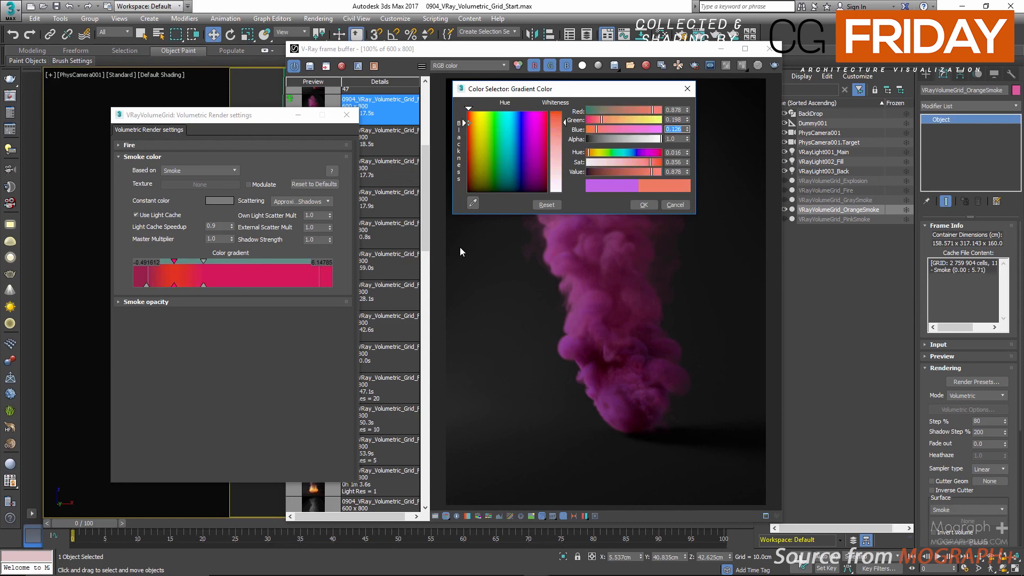
left_click(644, 204)
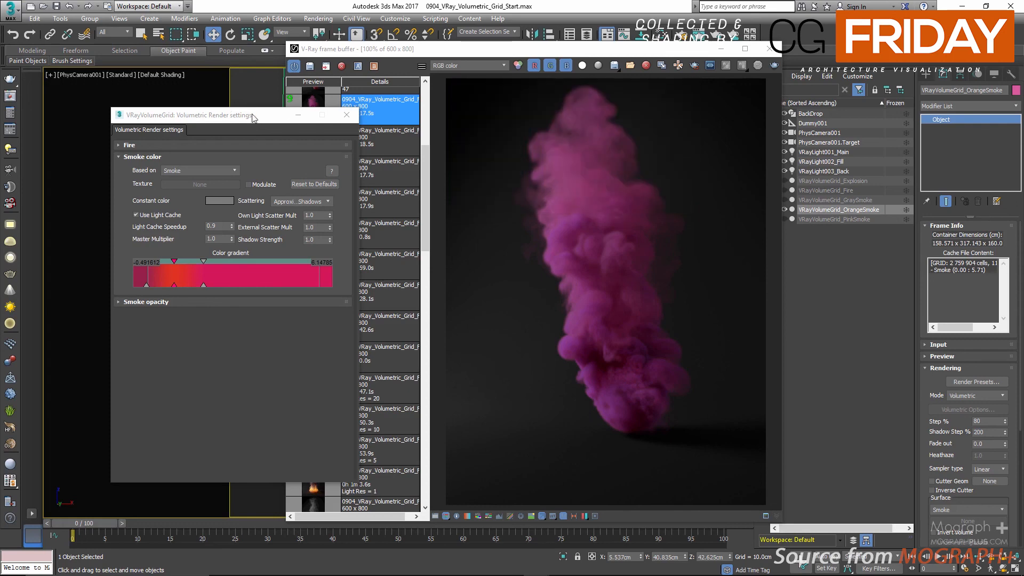
Step: Compare the saved orange smoke render 47 with the pink smoke render 46, ending on render 47
left_click_drag(235, 115, 143, 120)
scroll(337, 194, "up", 5)
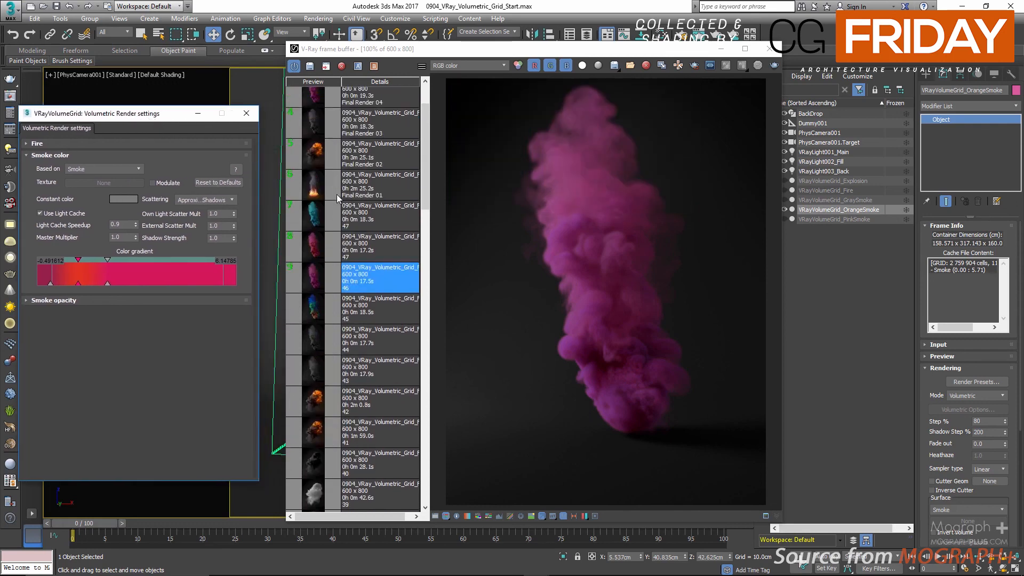
left_click(367, 254)
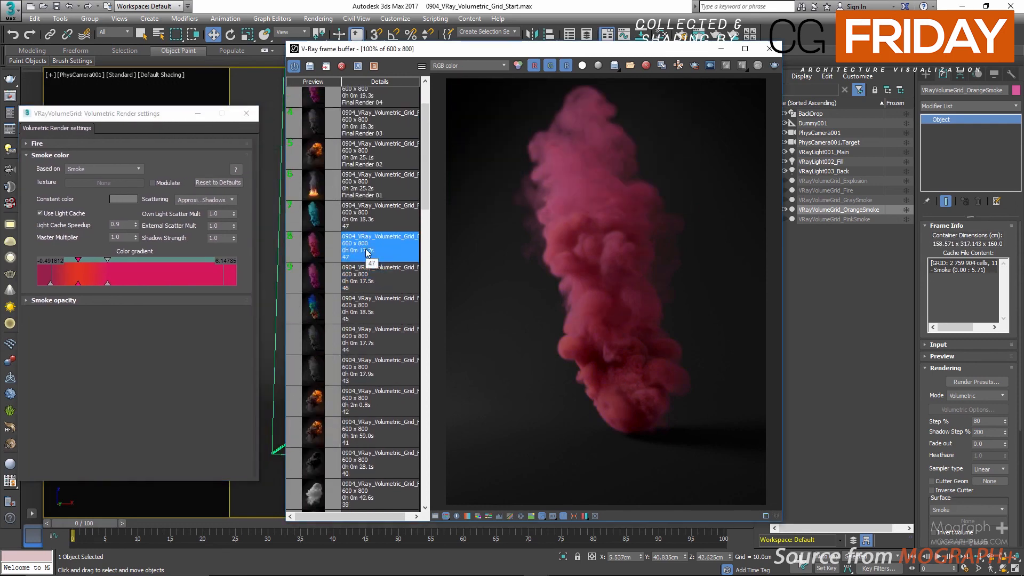
double_click(391, 272)
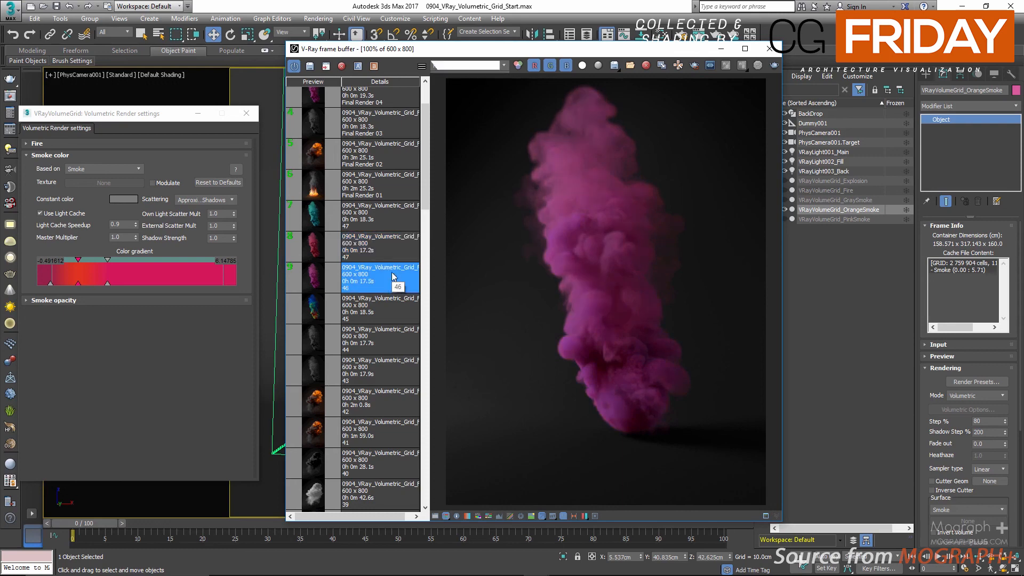
double_click(389, 260)
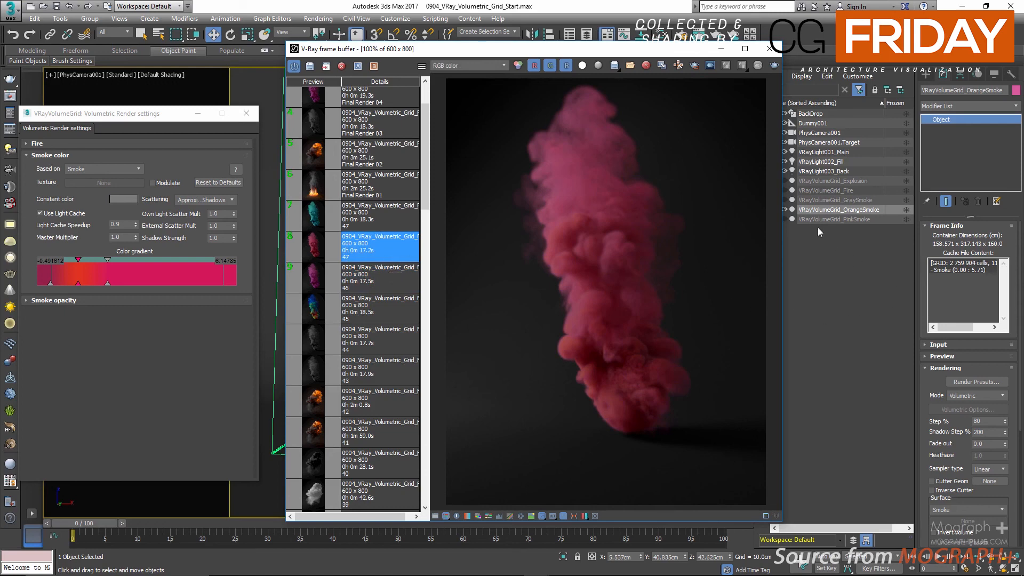
Step: Hide the orange smoke grid and clone it as a visible copy named VRayVolumeGrid_GreenSmoke
left_click(794, 210)
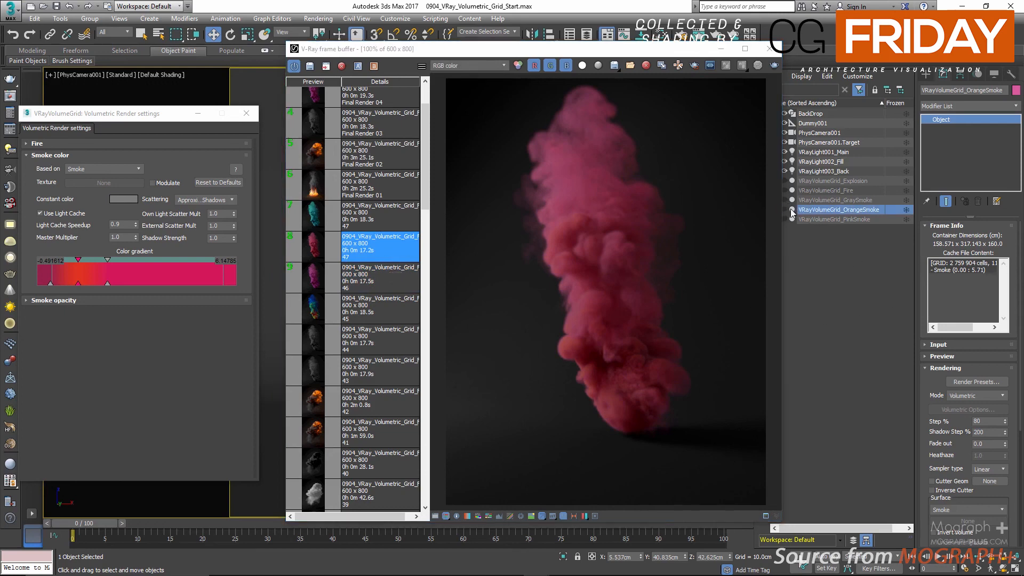
right_click(810, 212)
left_click(855, 241)
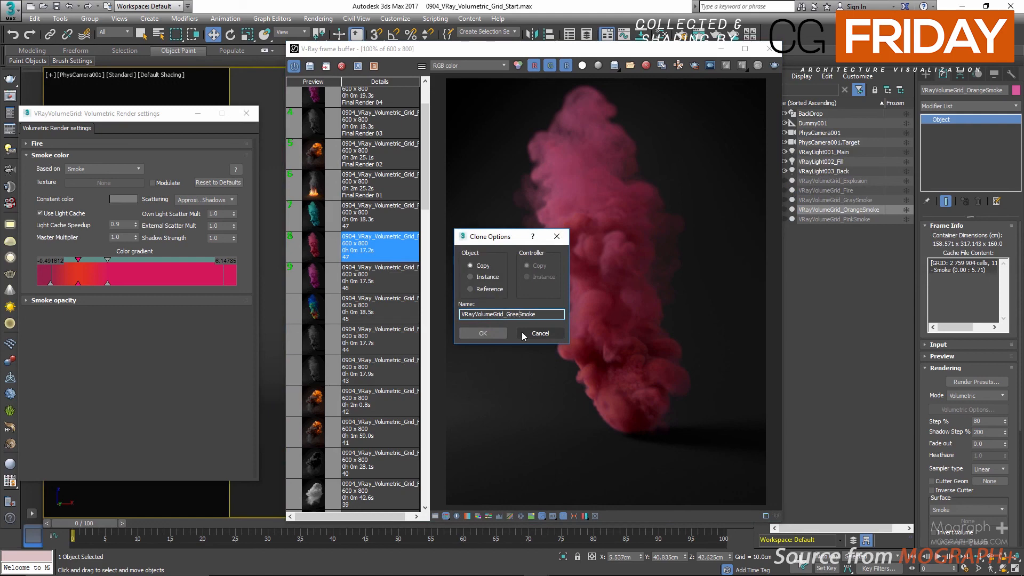
left_click(479, 332)
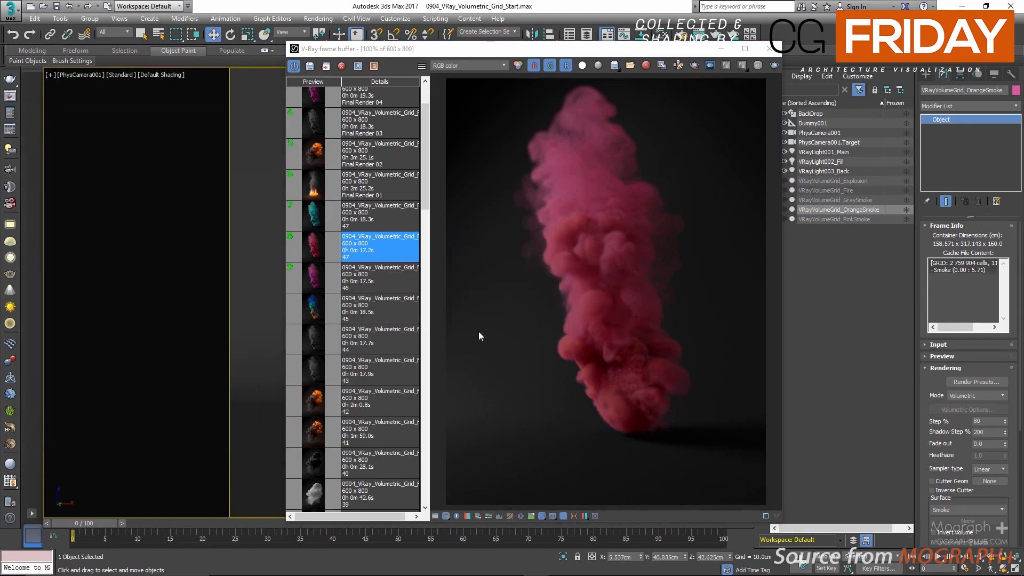
left_click(791, 211)
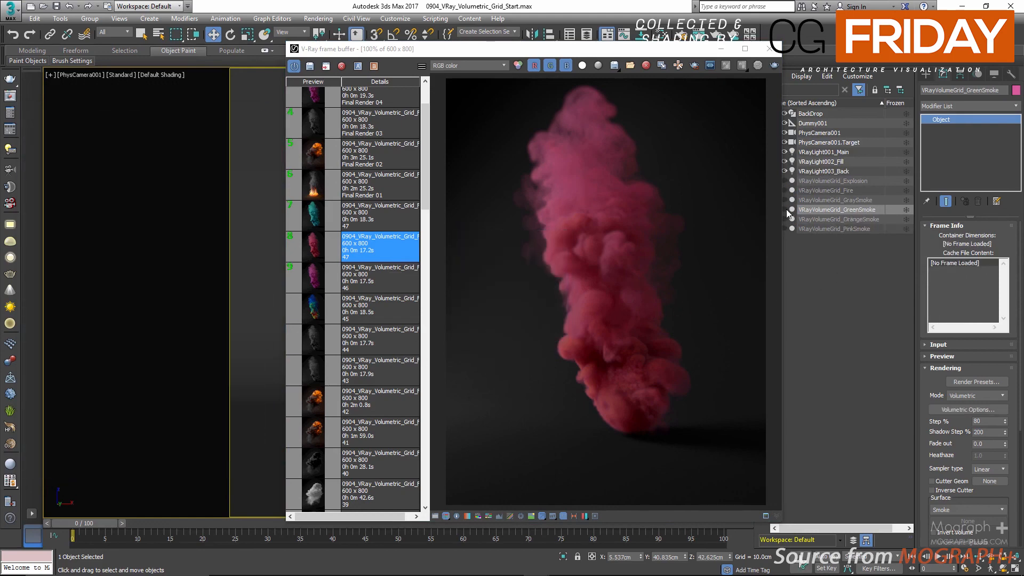
Step: Recolor the first key of the green smoke's color gradient to Red 0.055, Green 0.64 and Blue 0.5
left_click(967, 409)
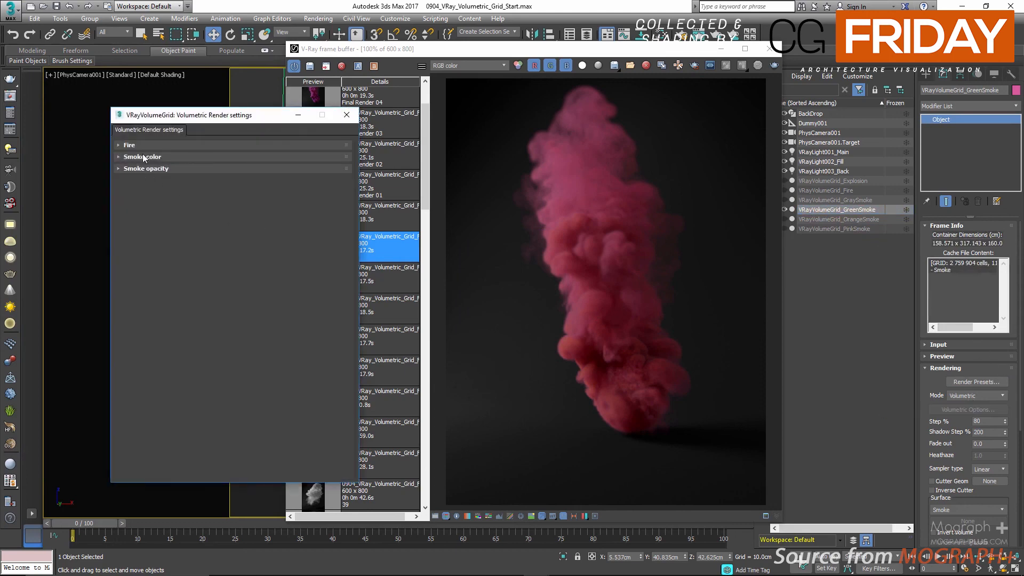
left_click(143, 156)
left_click_drag(186, 116, 143, 111)
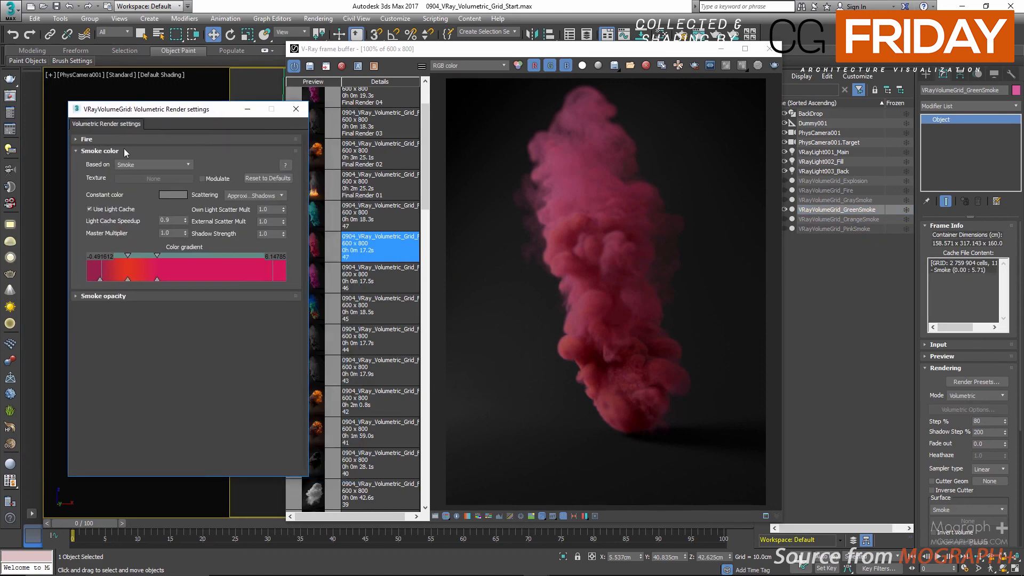
double_click(100, 279)
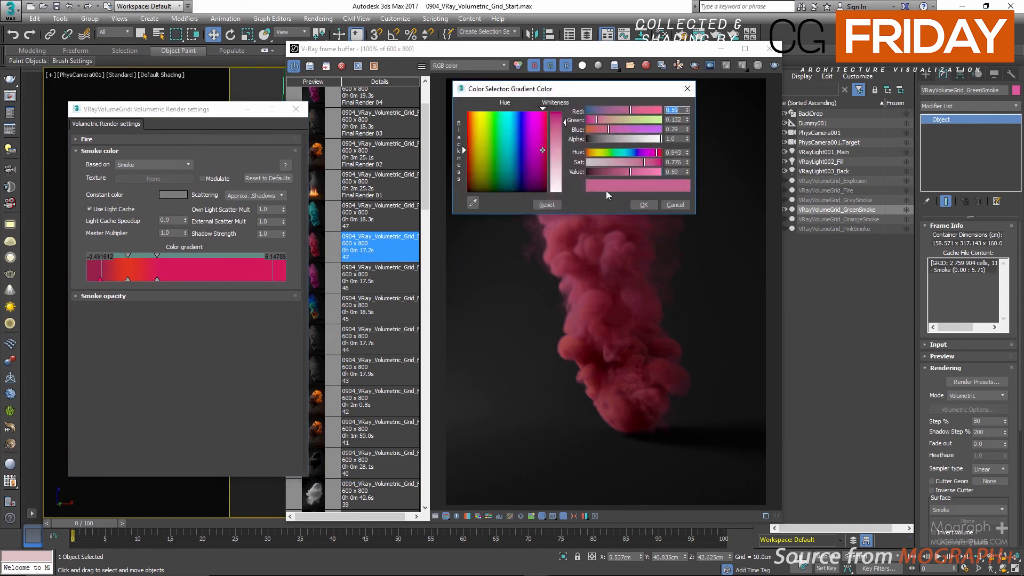
type(".5")
type("055")
key("Tab")
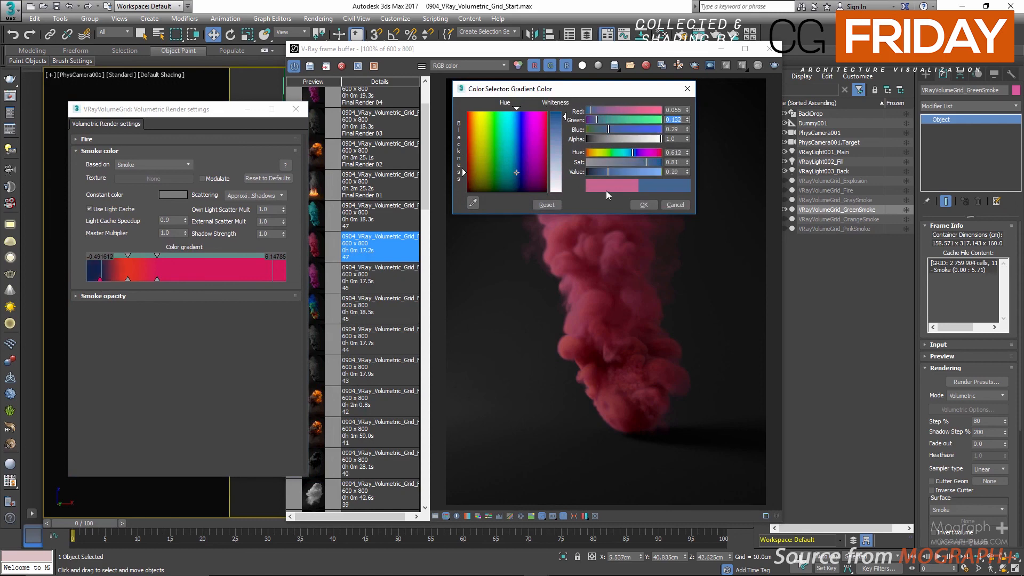
type(".64")
key("Tab")
type(".")
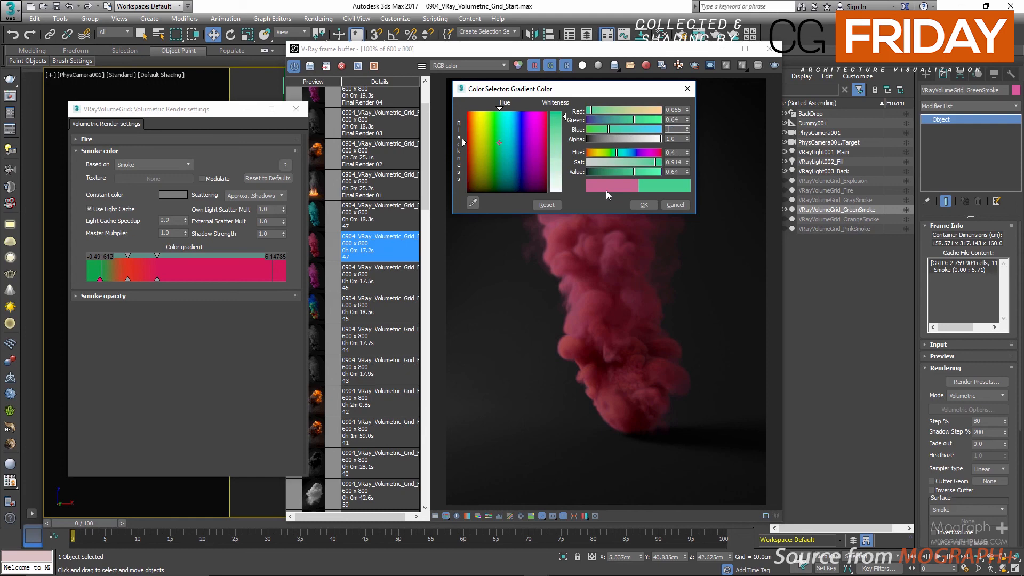
type("5")
key("Return")
left_click(642, 208)
Step: Recolor the orange key of the green smoke's color gradient to Red 0.173, Green 0.764 and Blue 0.777
double_click(127, 279)
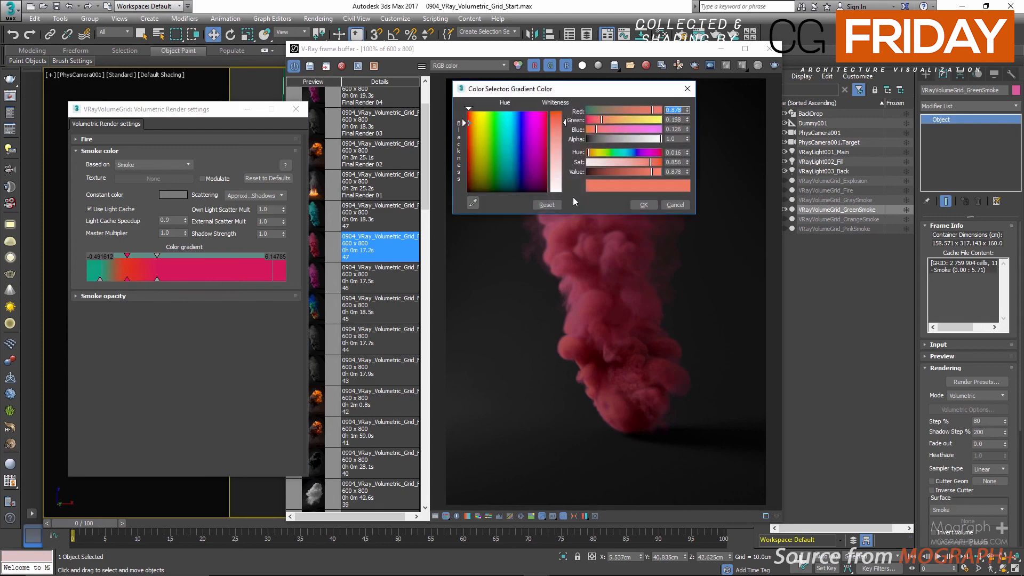
type(".173")
key("Tab")
type(".")
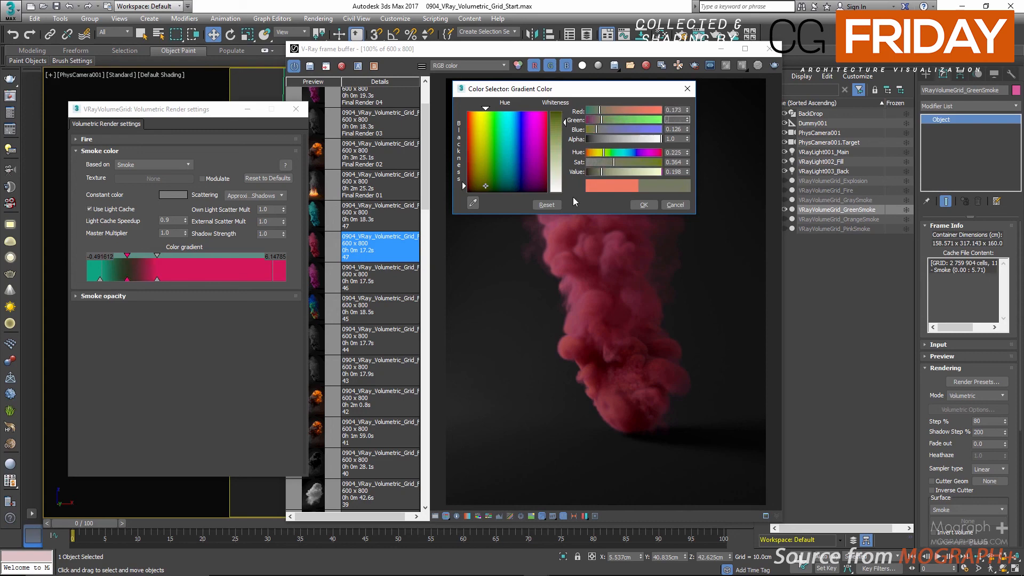
type("764")
key("Tab")
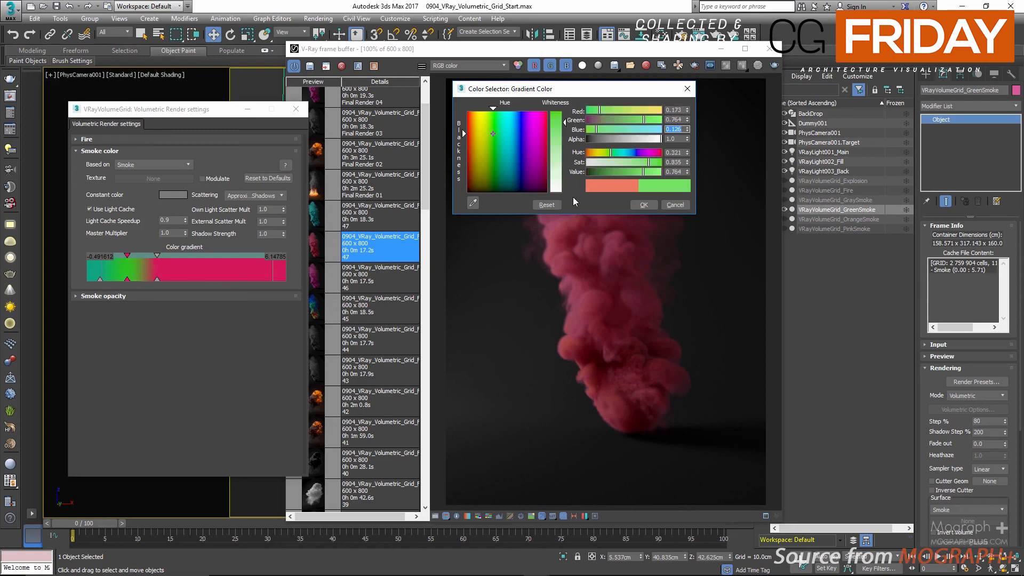
type(".777")
key("Return")
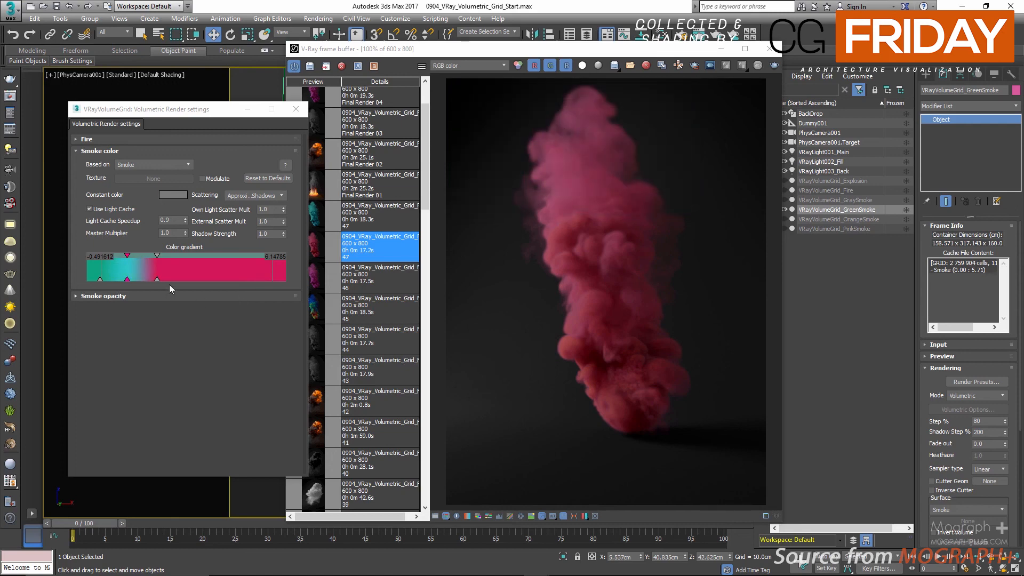
Step: Recolor the pink key of the green smoke's color gradient to Red 0.096, Green 0.835 and Blue 0.468
double_click(157, 278)
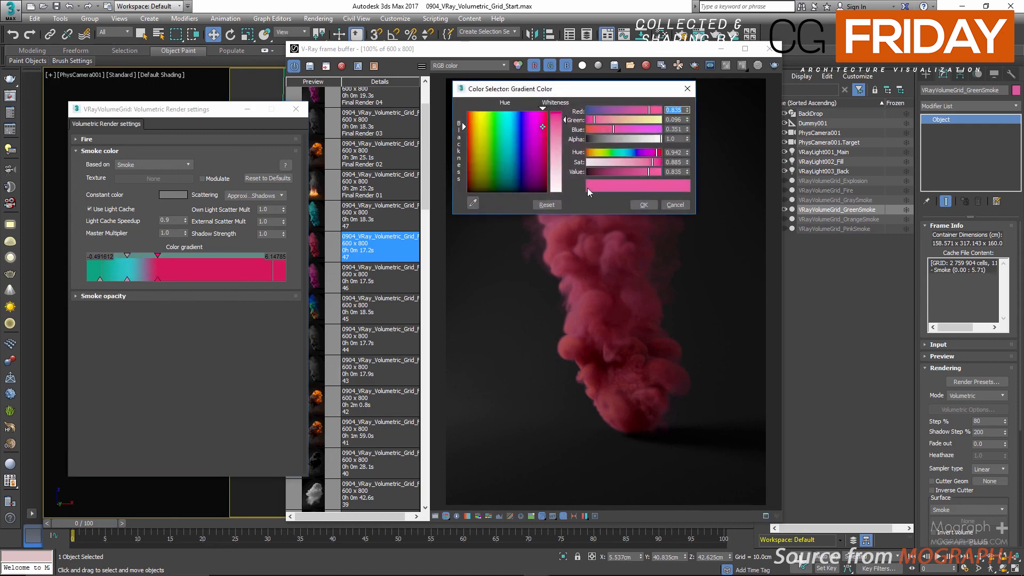
type("1")
type("096")
key("Tab")
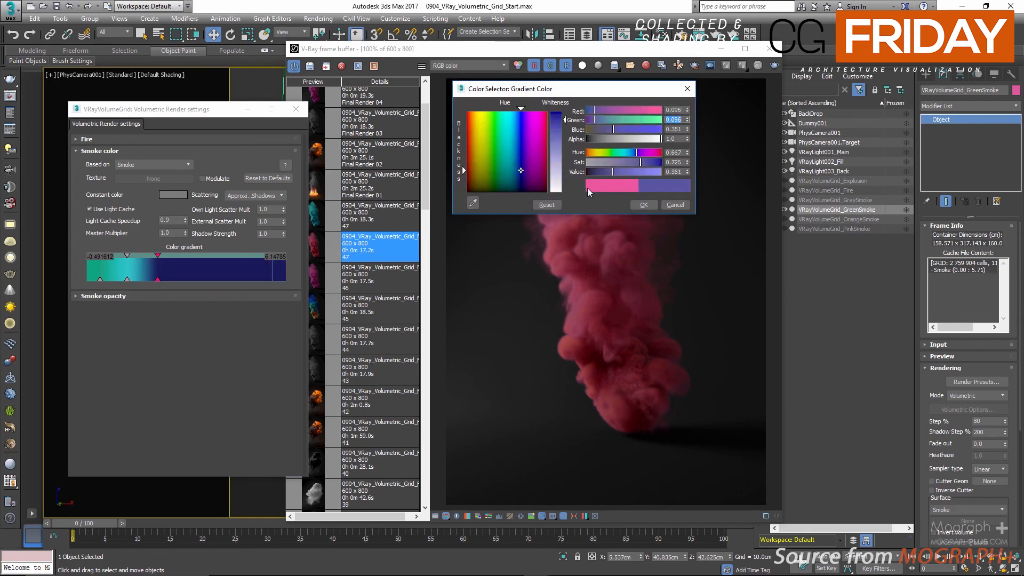
type(".835")
key("Tab")
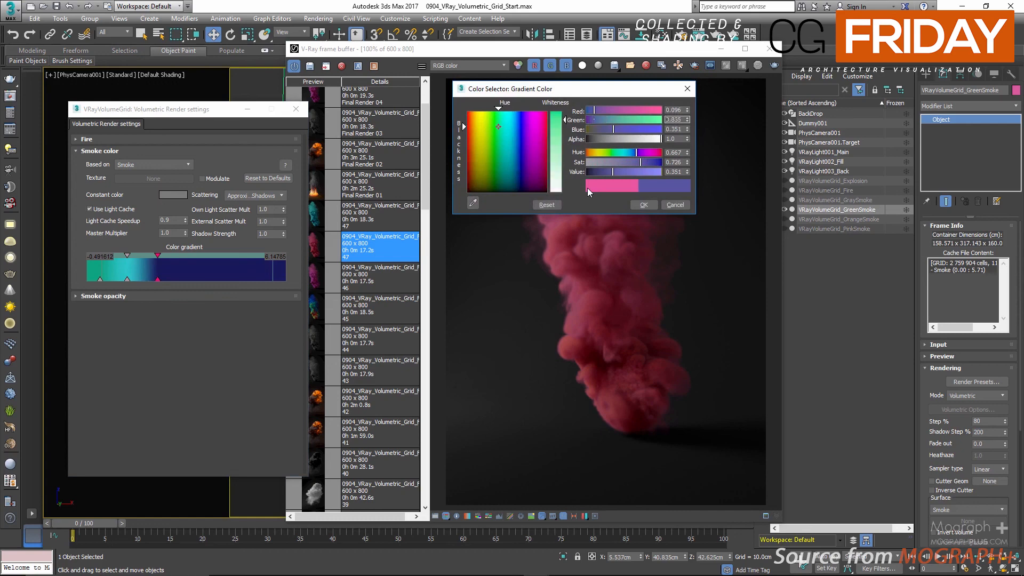
type(".468")
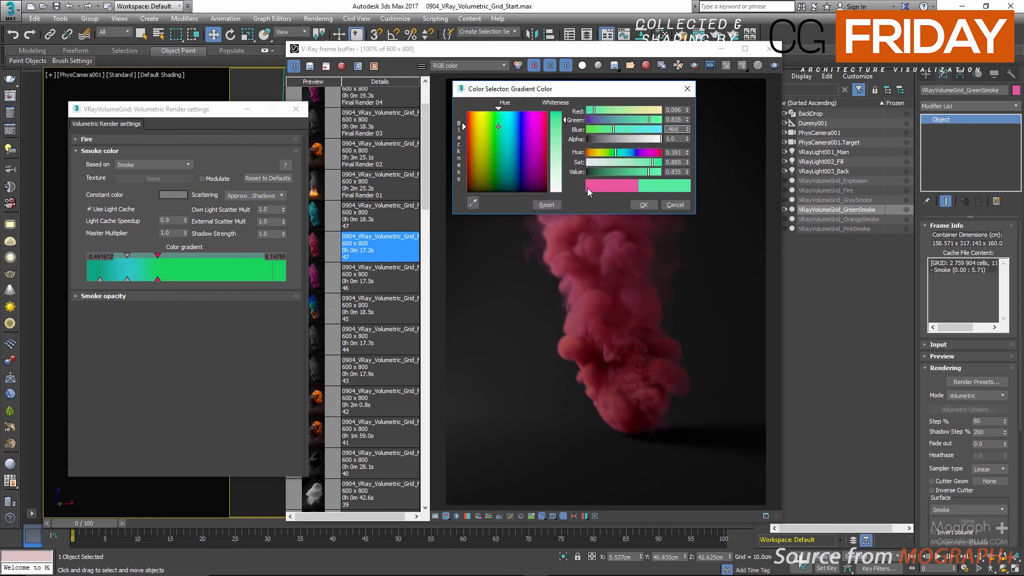
key("Return")
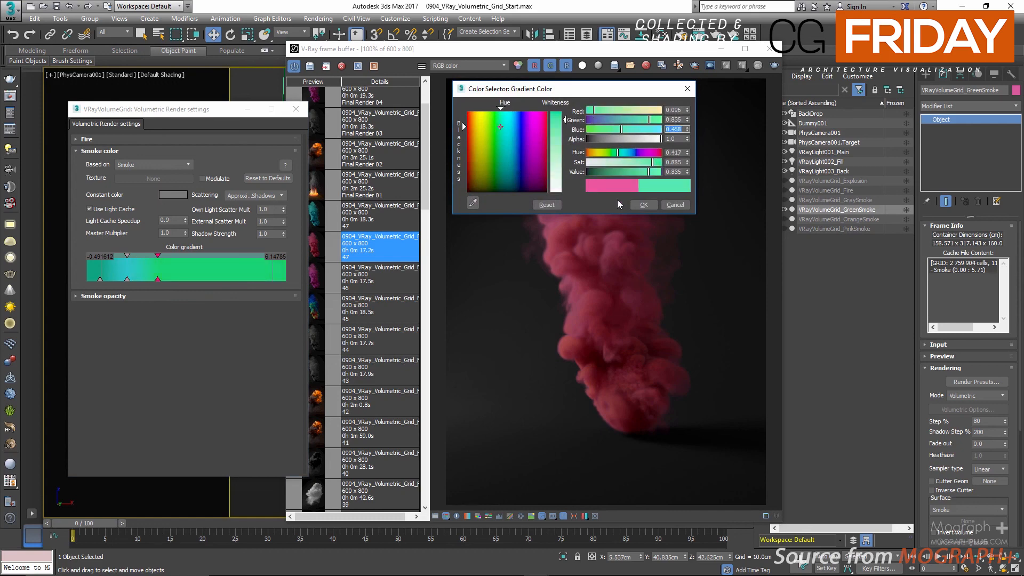
left_click(644, 205)
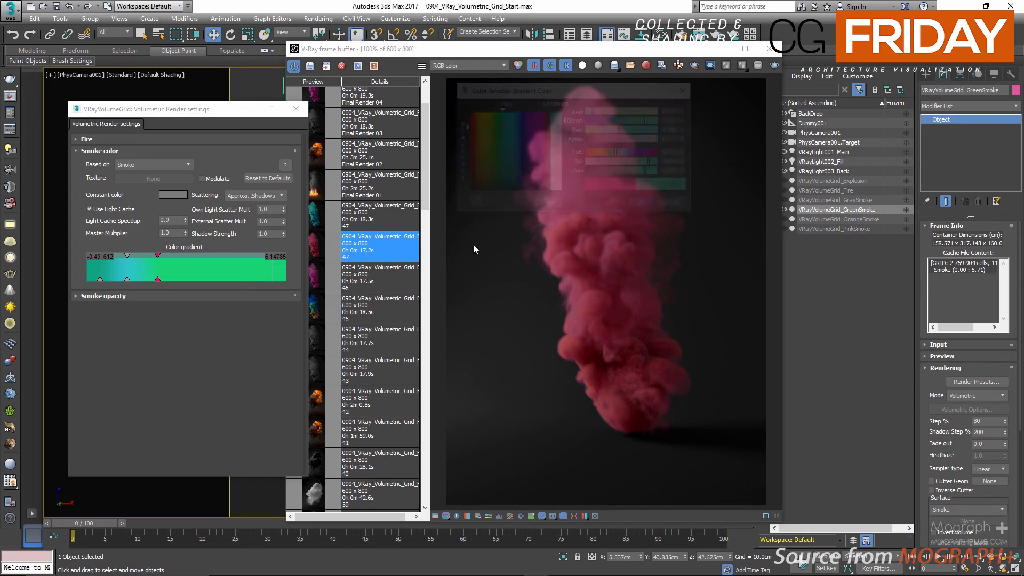
Step: Add a fourth key near the high end of the green smoke's color gradient and color it Red 0, Green 0 and Blue 1.0
double_click(258, 272)
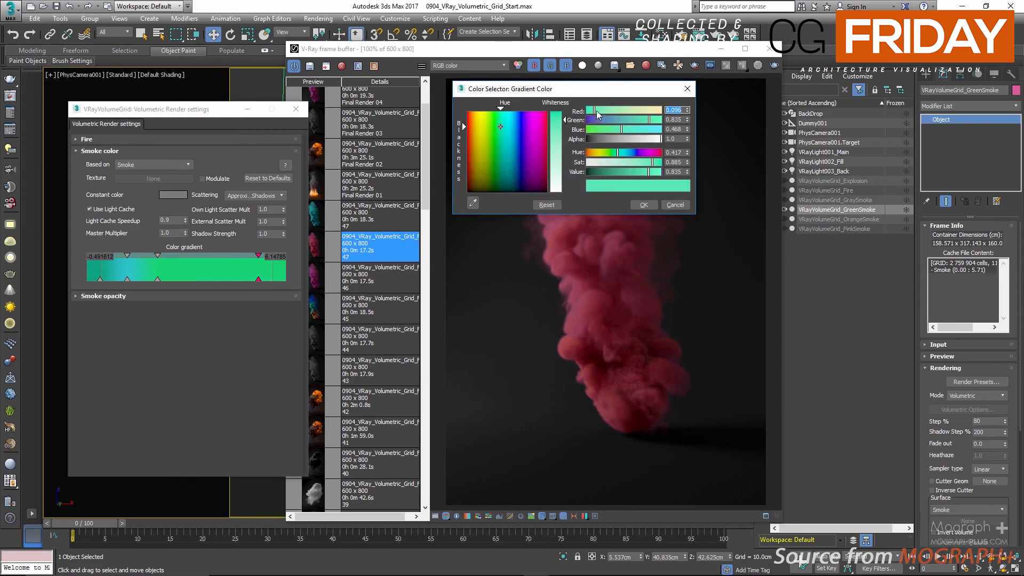
left_click_drag(595, 110, 579, 123)
left_click_drag(621, 172, 660, 169)
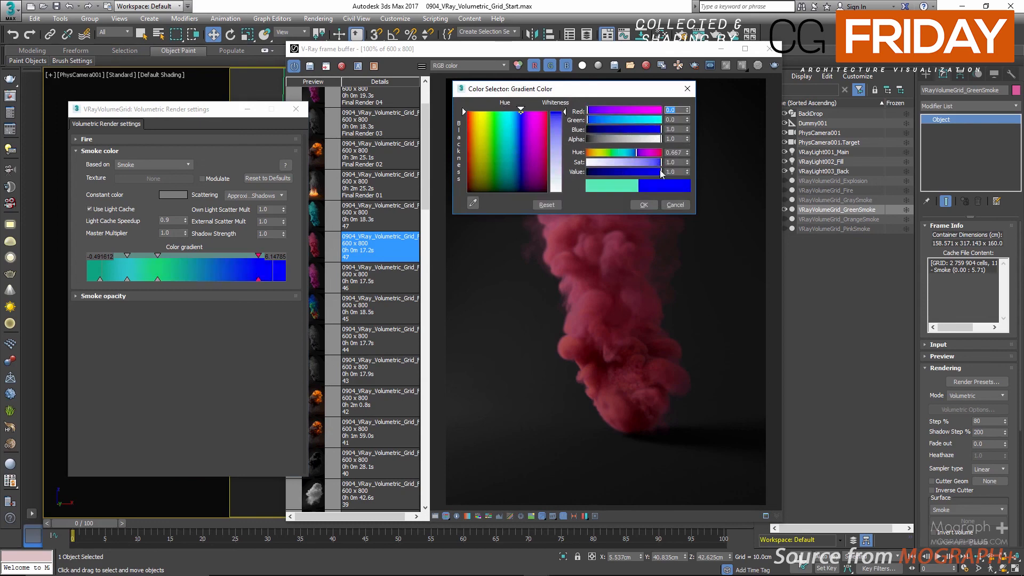
left_click(644, 205)
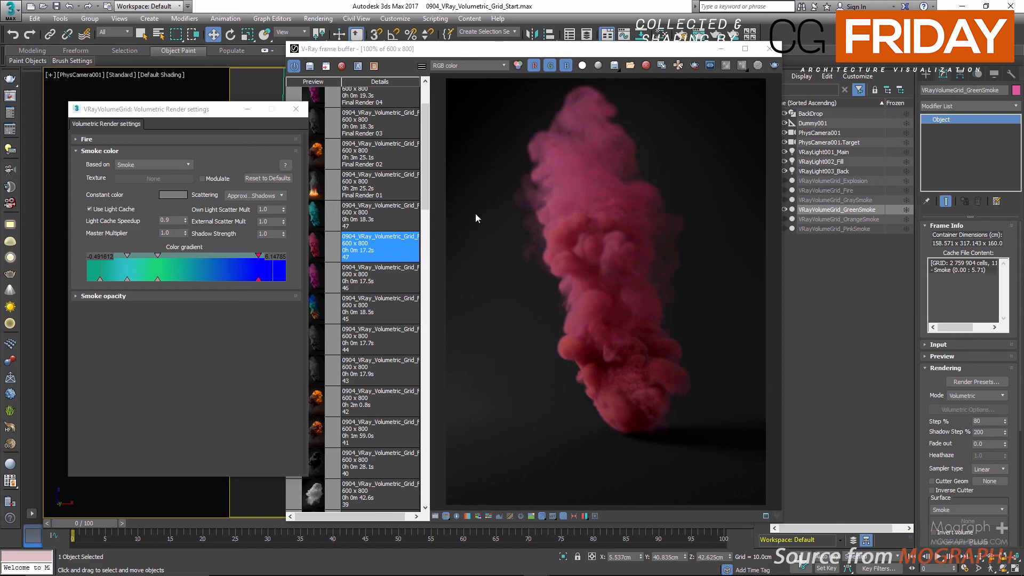
Step: Display the saved teal smoke render from the render history and close the volumetric render settings
double_click(385, 217)
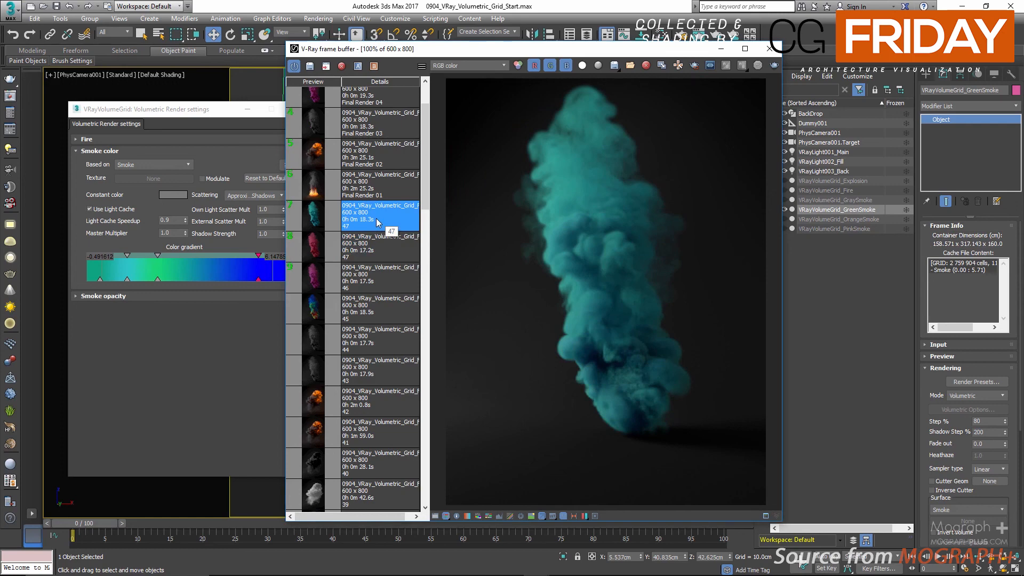
scroll(377, 223, "up", 2)
left_click(190, 109)
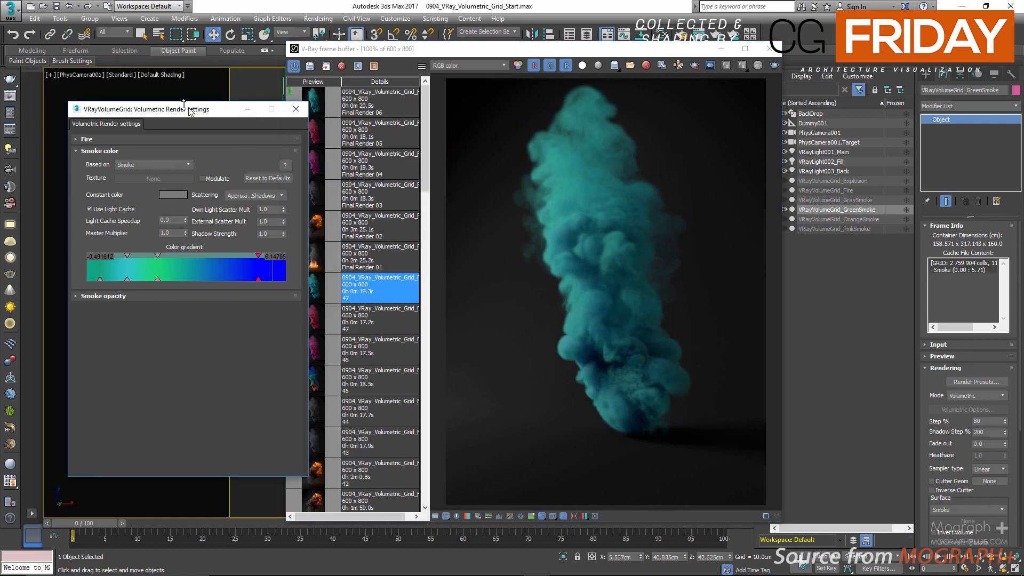
left_click(296, 109)
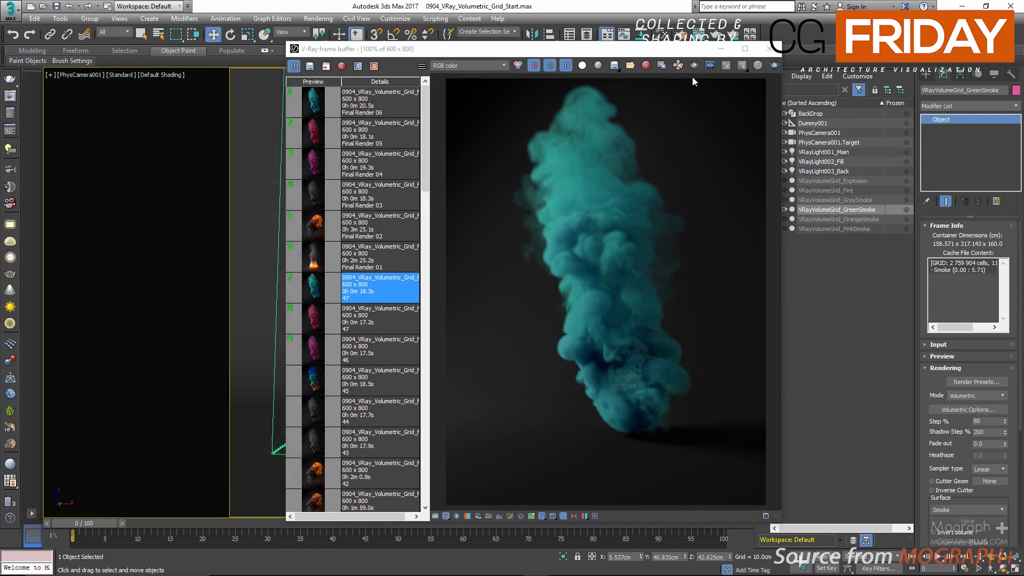
Step: Maximize the frame buffer and review the saved renders from Final Render 01 through Final Render 06 in order
left_click(739, 49)
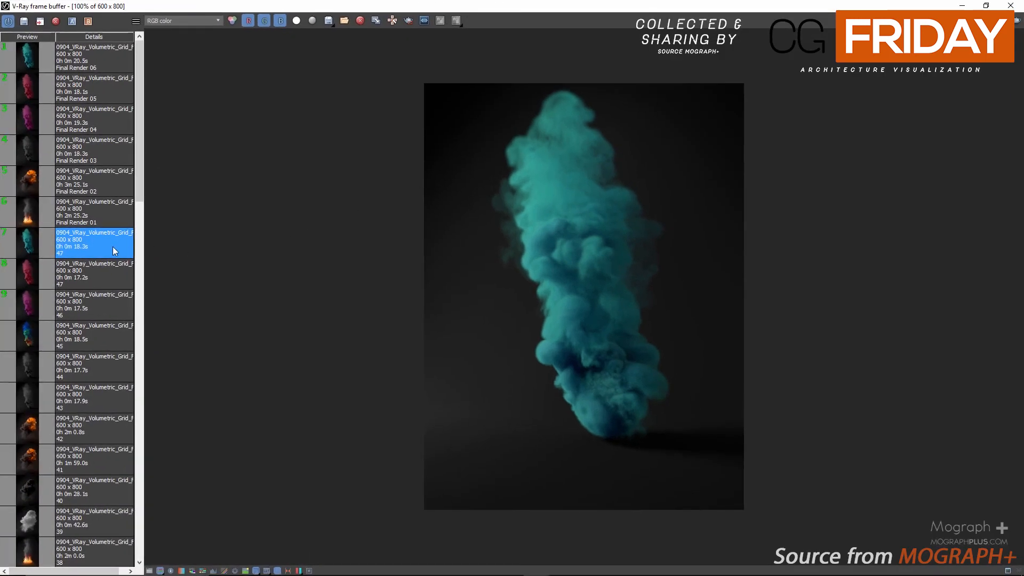
left_click(88, 223)
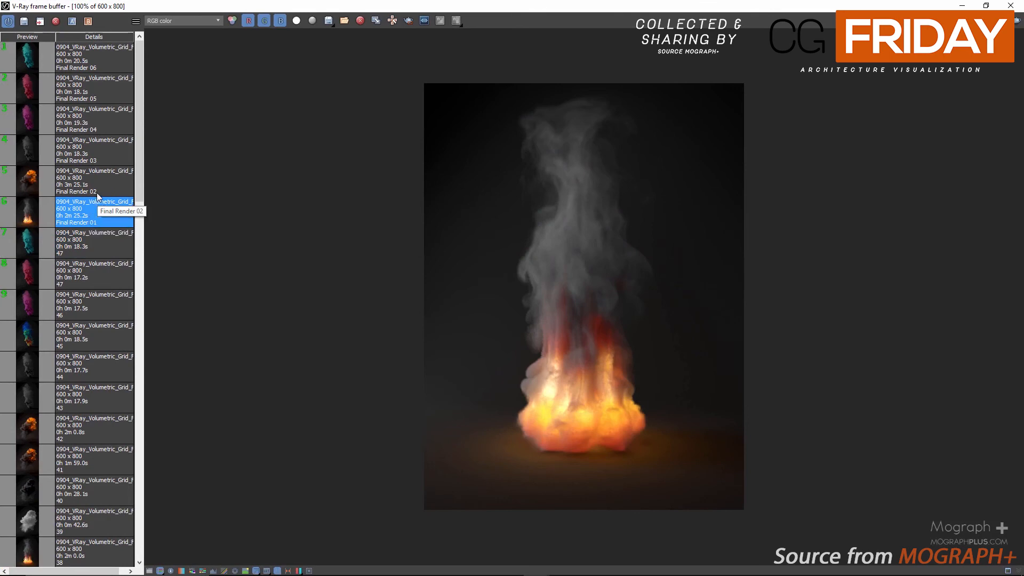
left_click(99, 191)
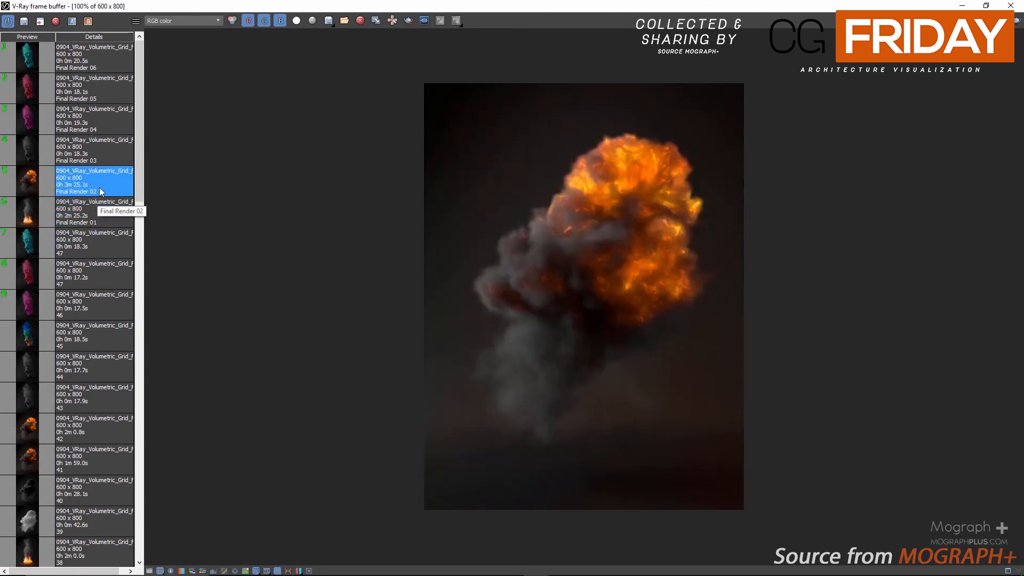
left_click(102, 160)
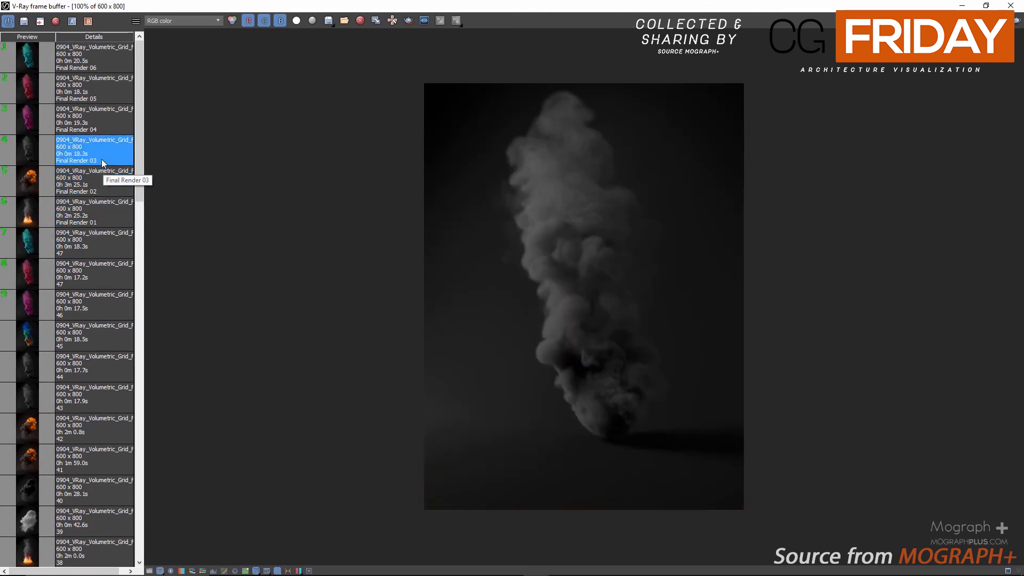
left_click(110, 123)
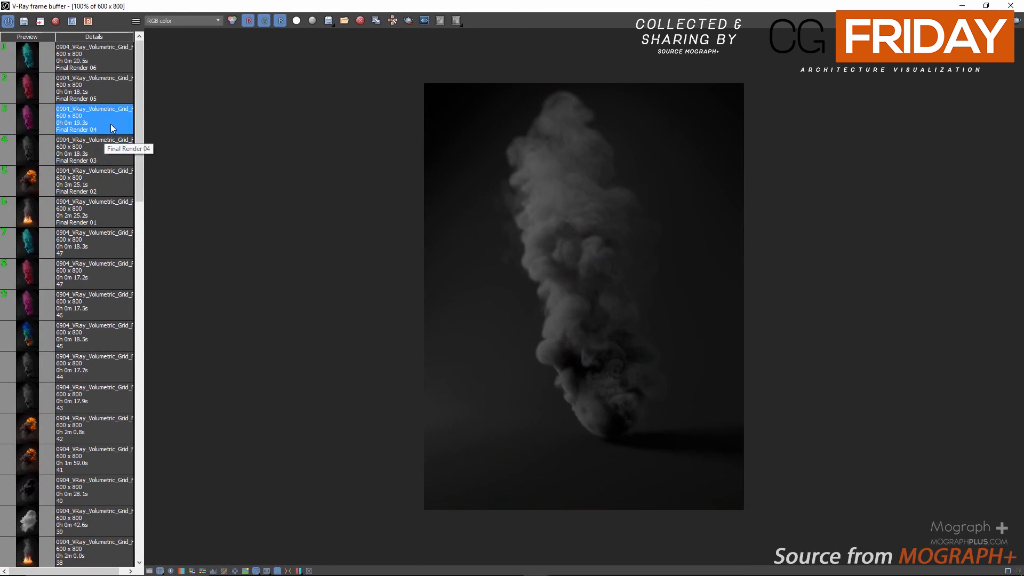
left_click(115, 95)
left_click(117, 60)
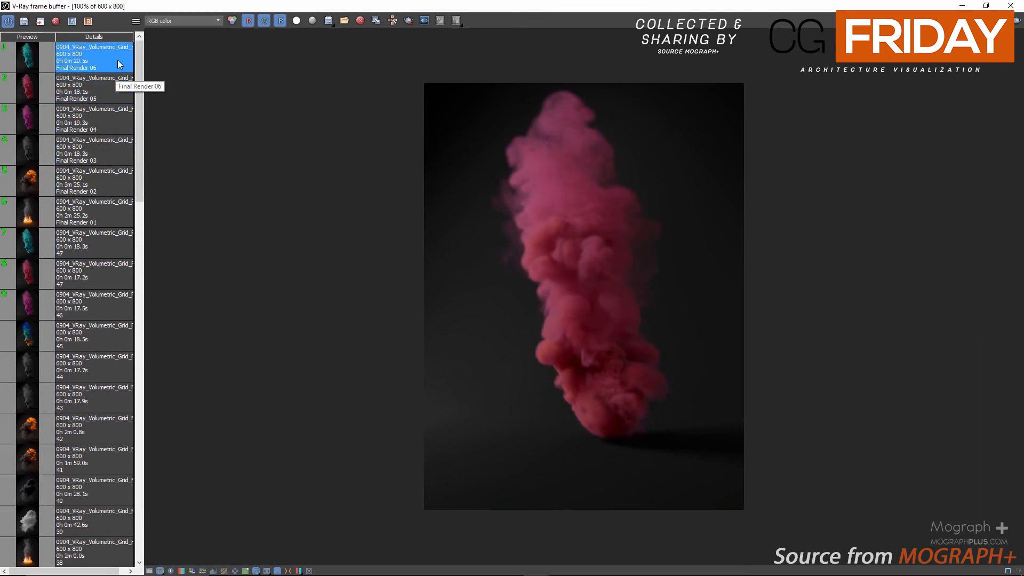
Step: Go through the saved renders once more, comparing Final Render 01 through Final Render 05
left_click(93, 215)
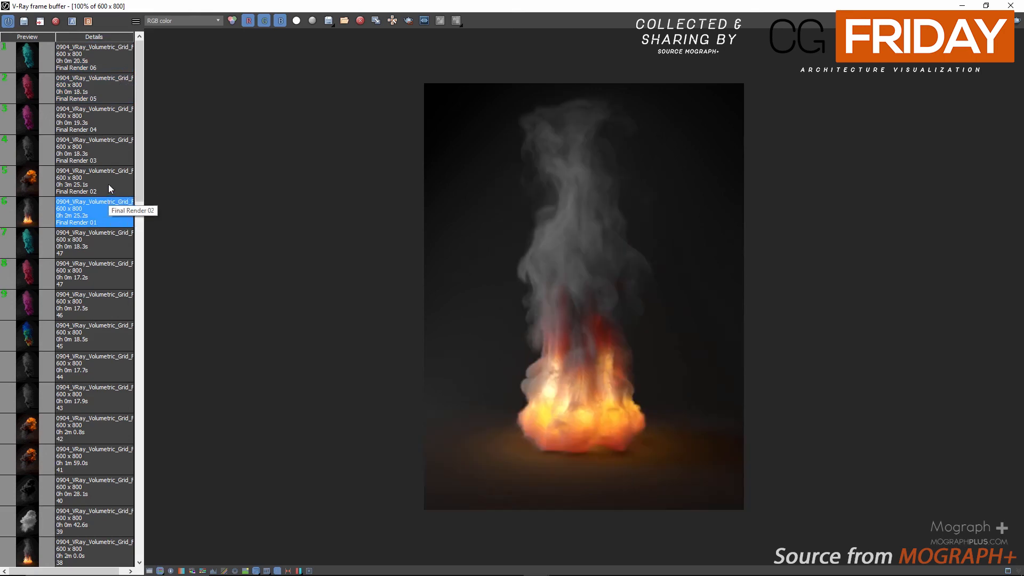
left_click(109, 186)
left_click(111, 159)
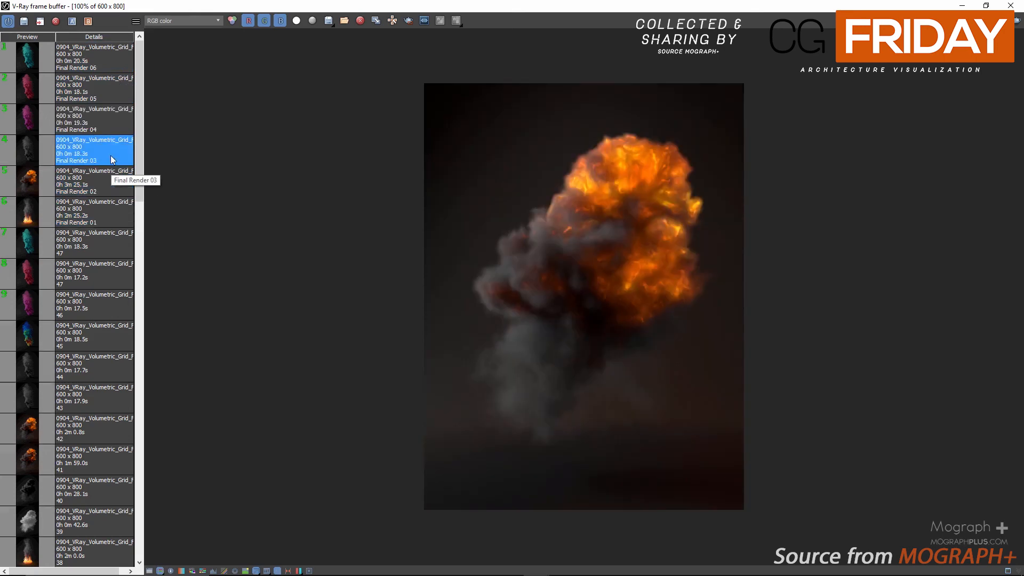
left_click(115, 127)
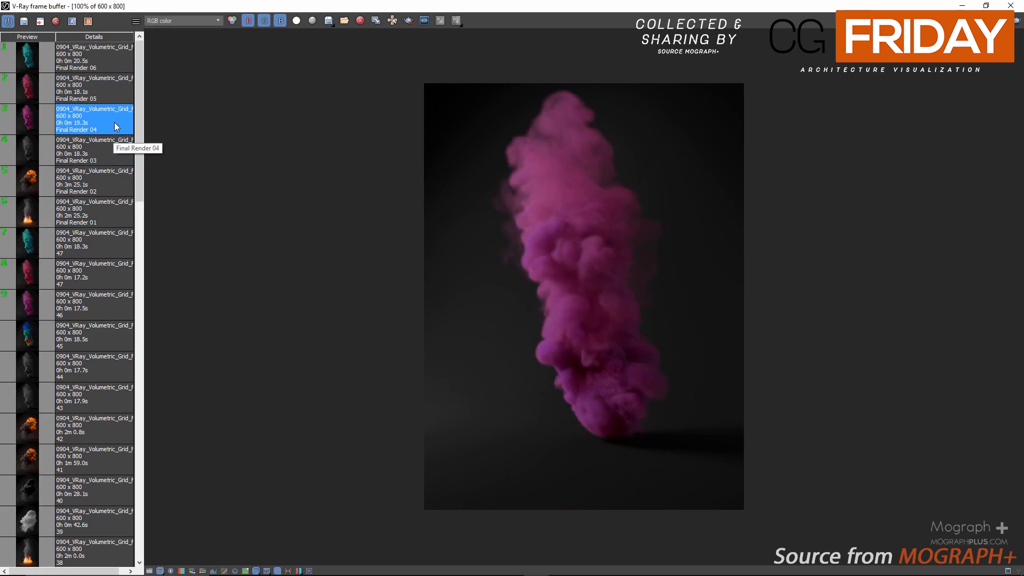
left_click(109, 95)
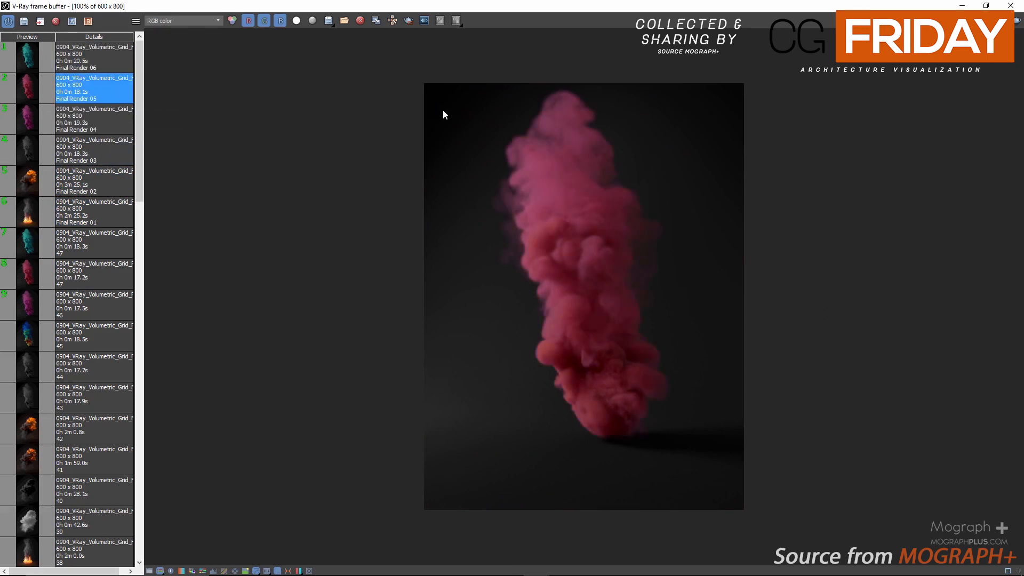